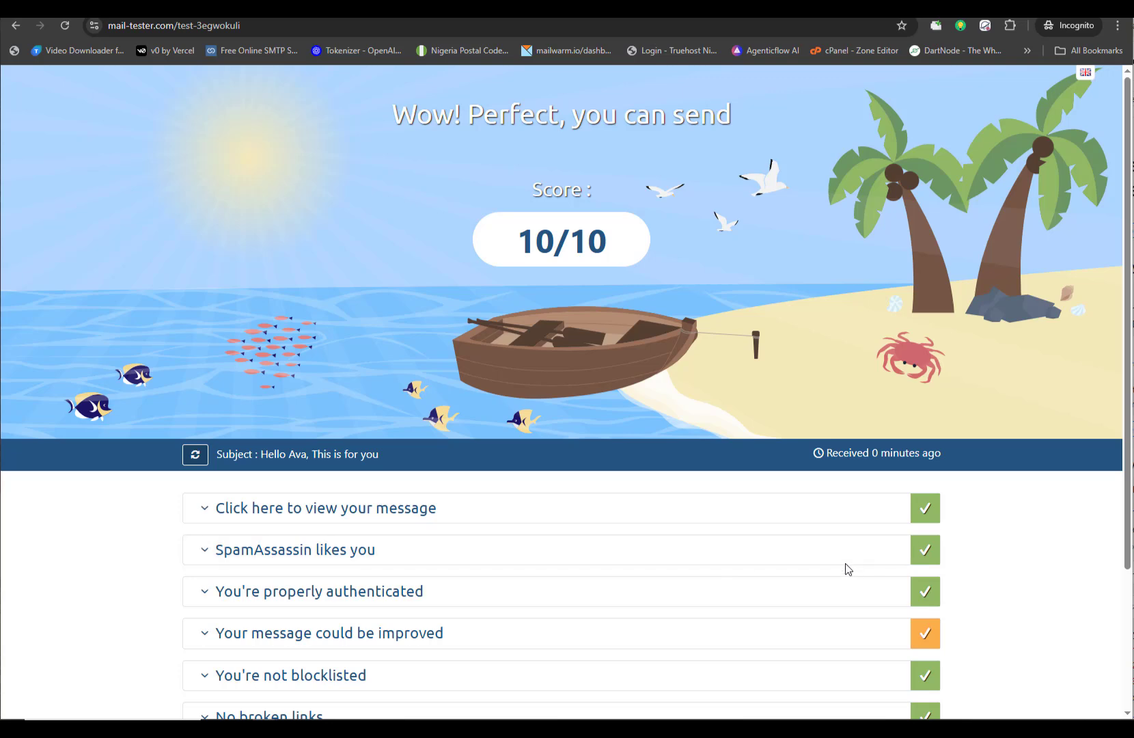
Step: Review the SpamAssassin rule details and the 10/10 score, then open the view-your-message section
left_click(839, 550)
scroll(838, 533, "down", 4)
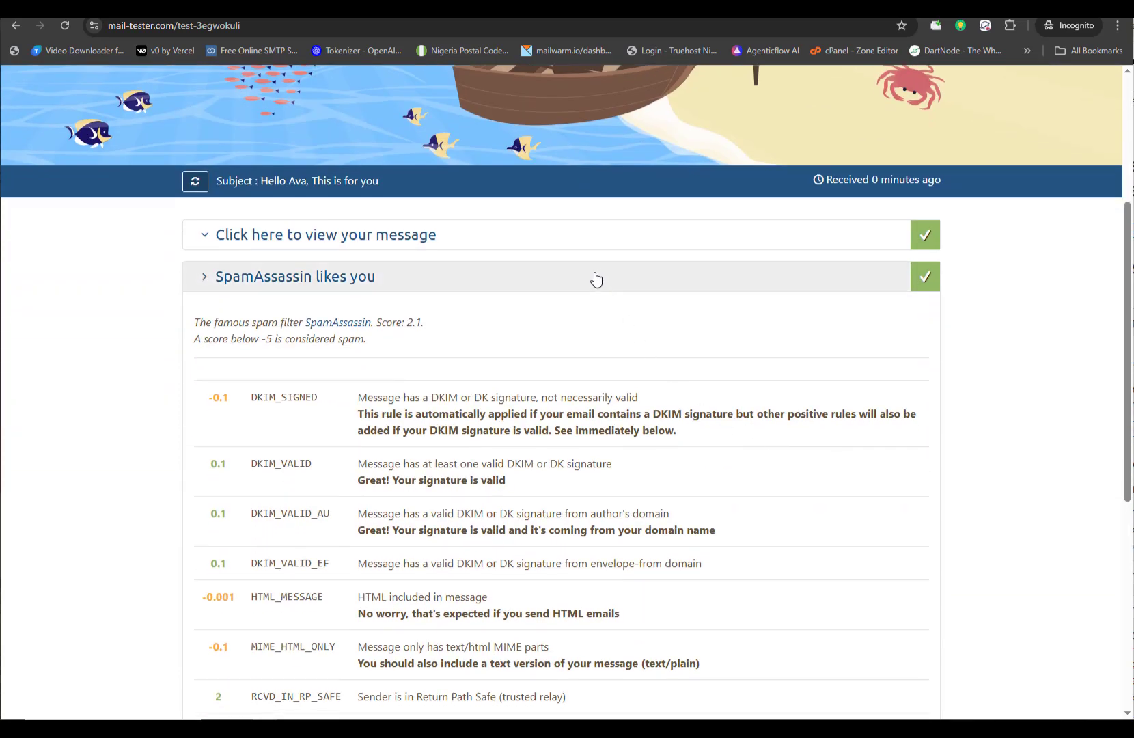
left_click(595, 277)
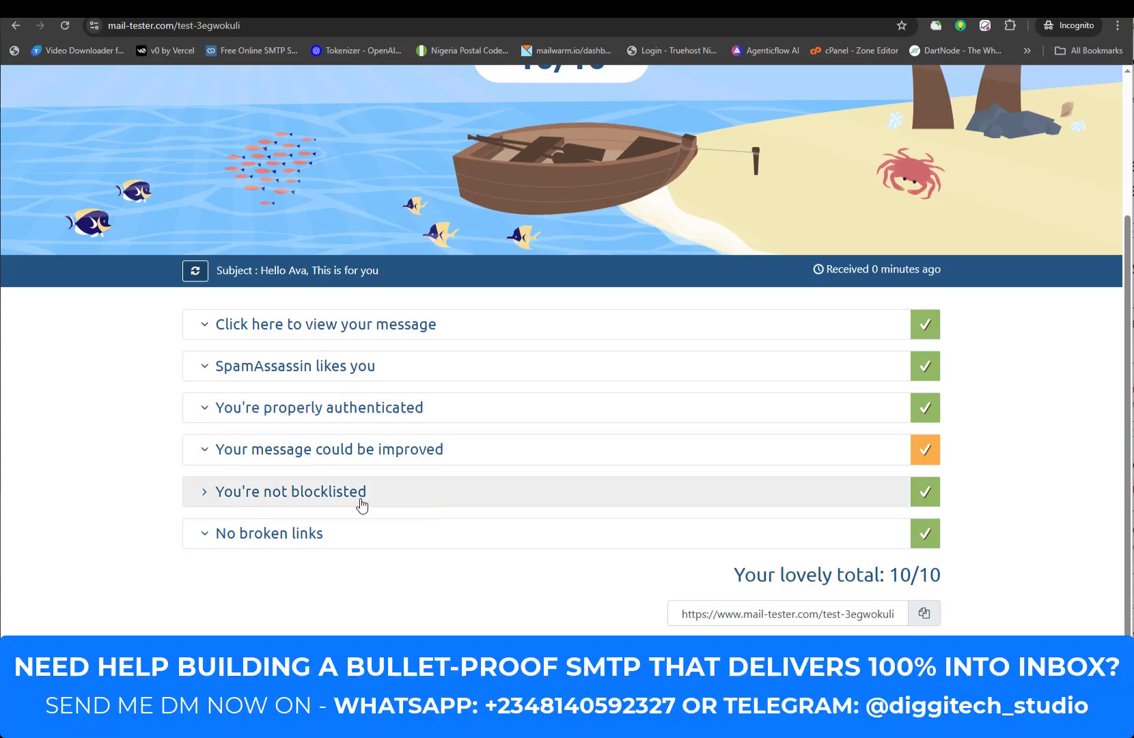
scroll(481, 529, "up", 3)
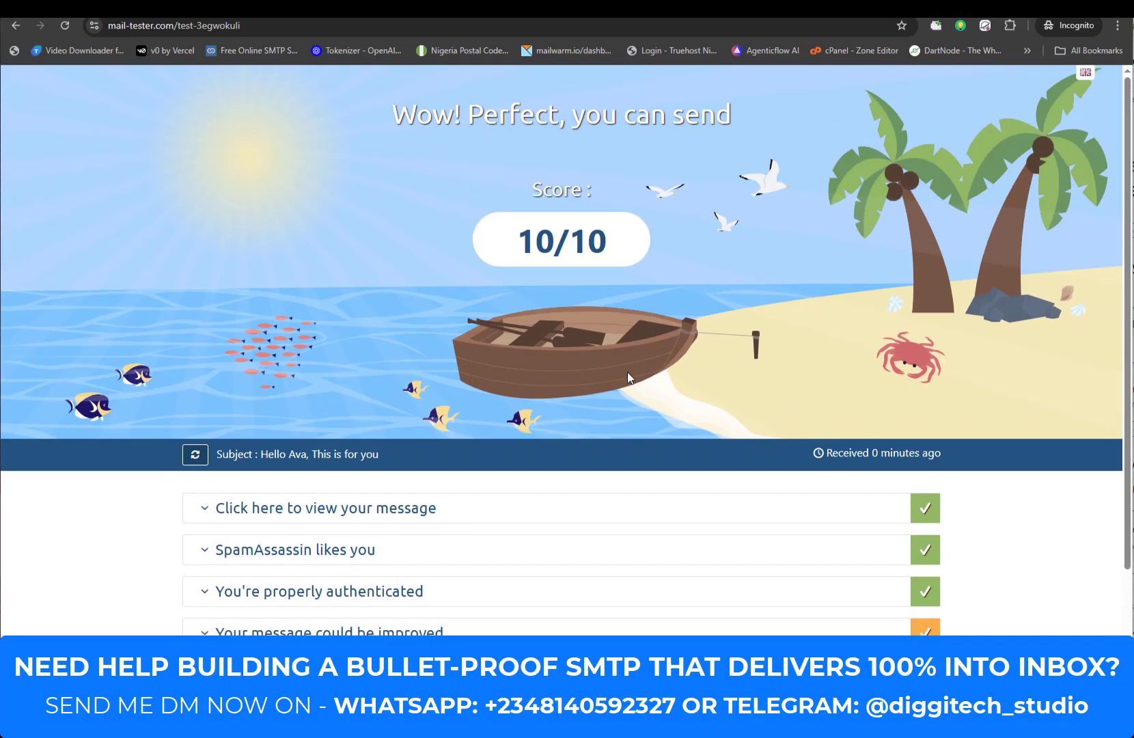
left_click_drag(526, 233, 601, 257)
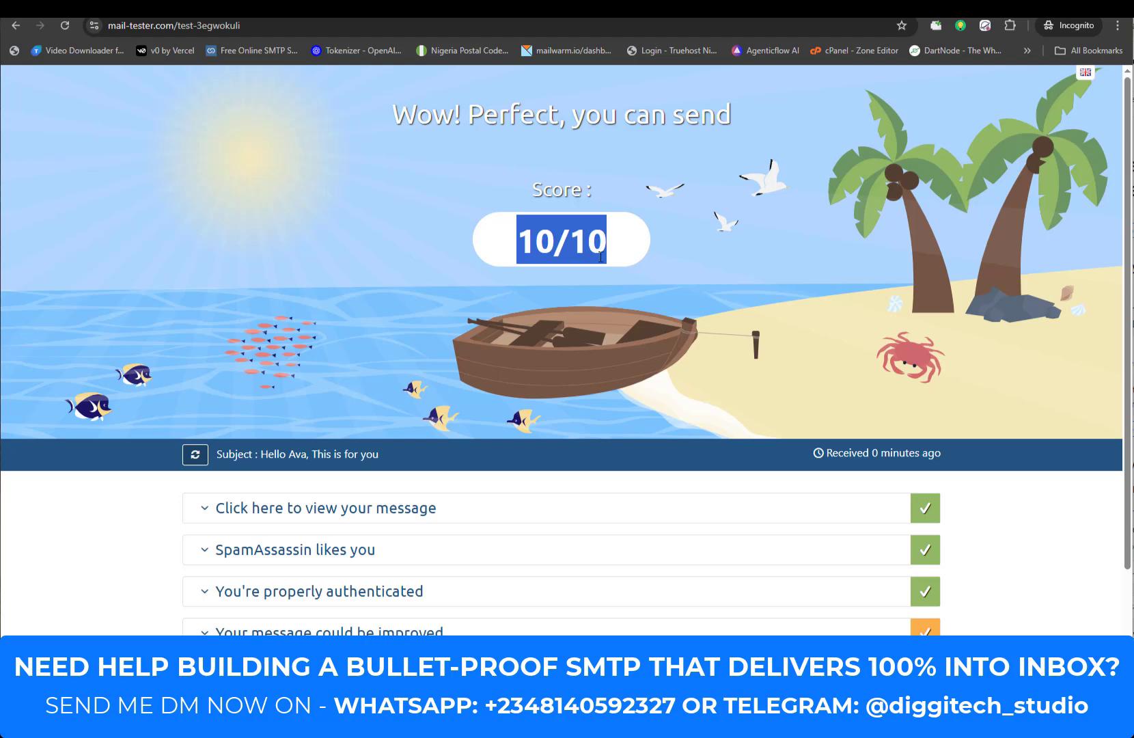
left_click(597, 261)
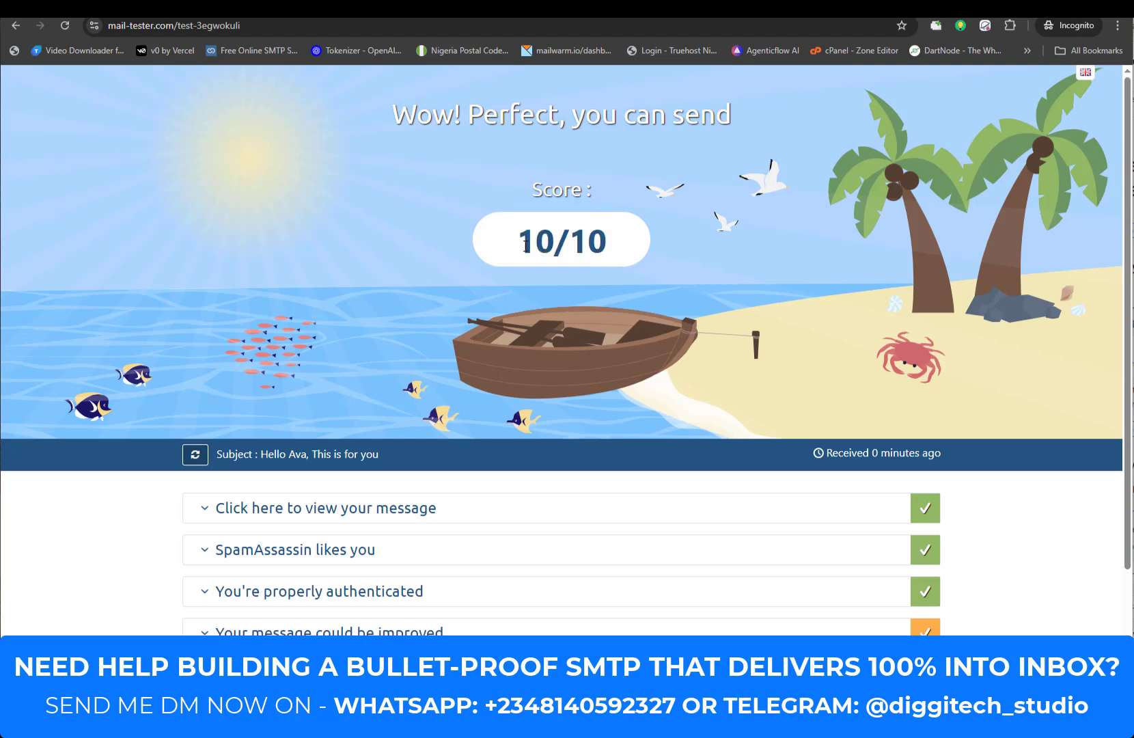
left_click_drag(519, 243, 600, 280)
left_click(600, 281)
scroll(483, 283, "down", 3)
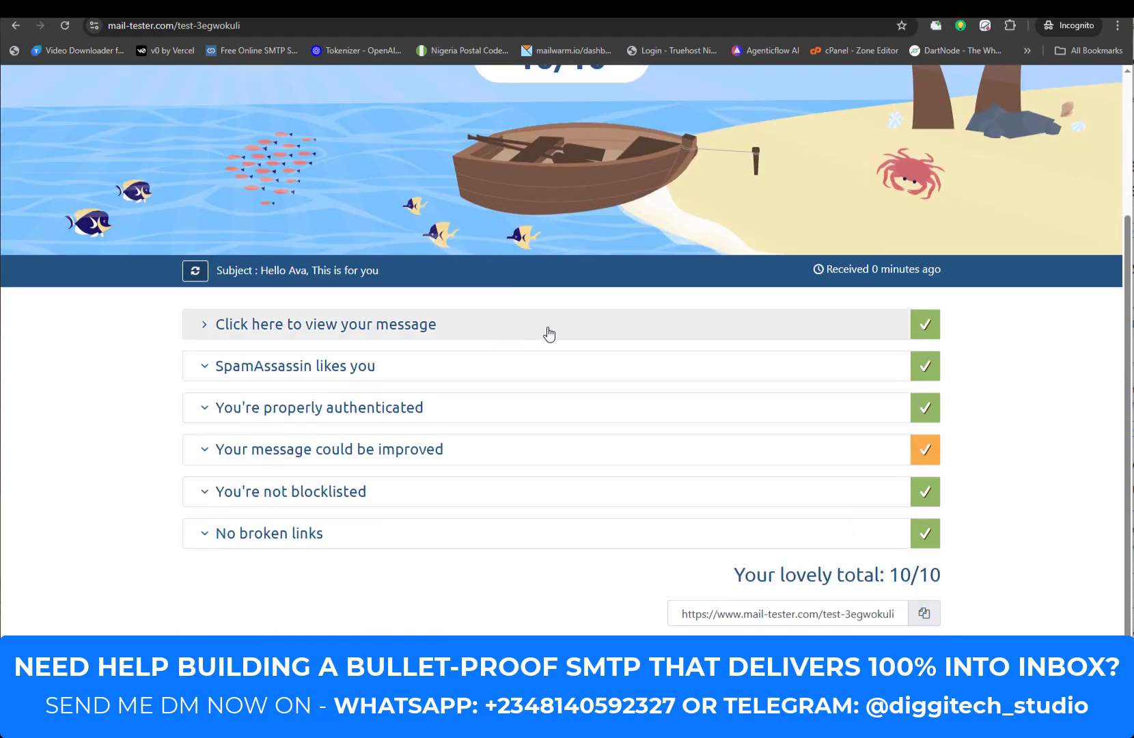
left_click(553, 331)
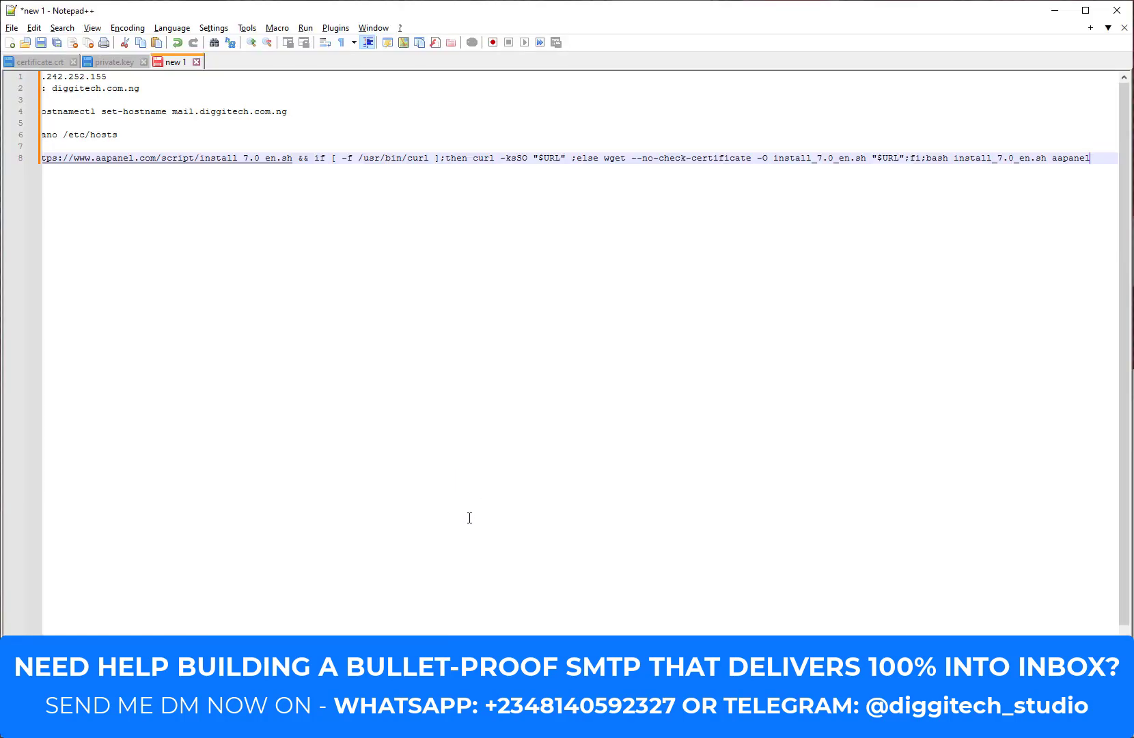
Step: Copy the server IP 38.242.252.155 from the notes into PuTTY's Host Name and connect
left_click_drag(587, 710, 554, 711)
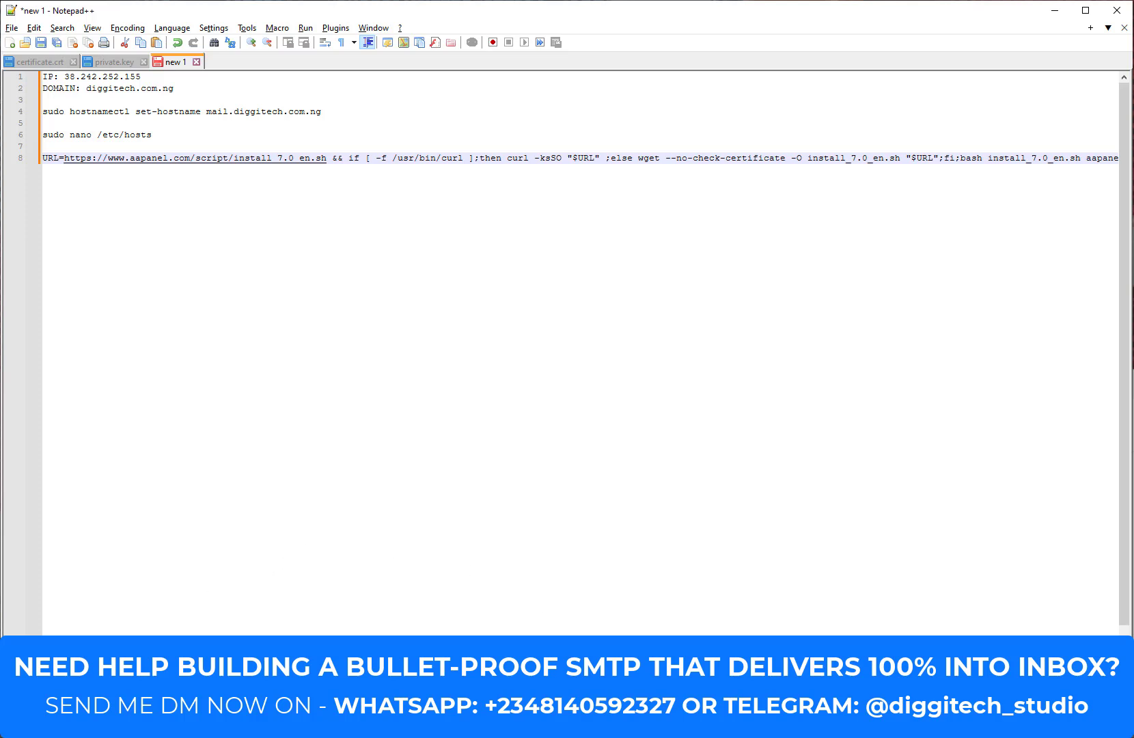
key("alt+Tab")
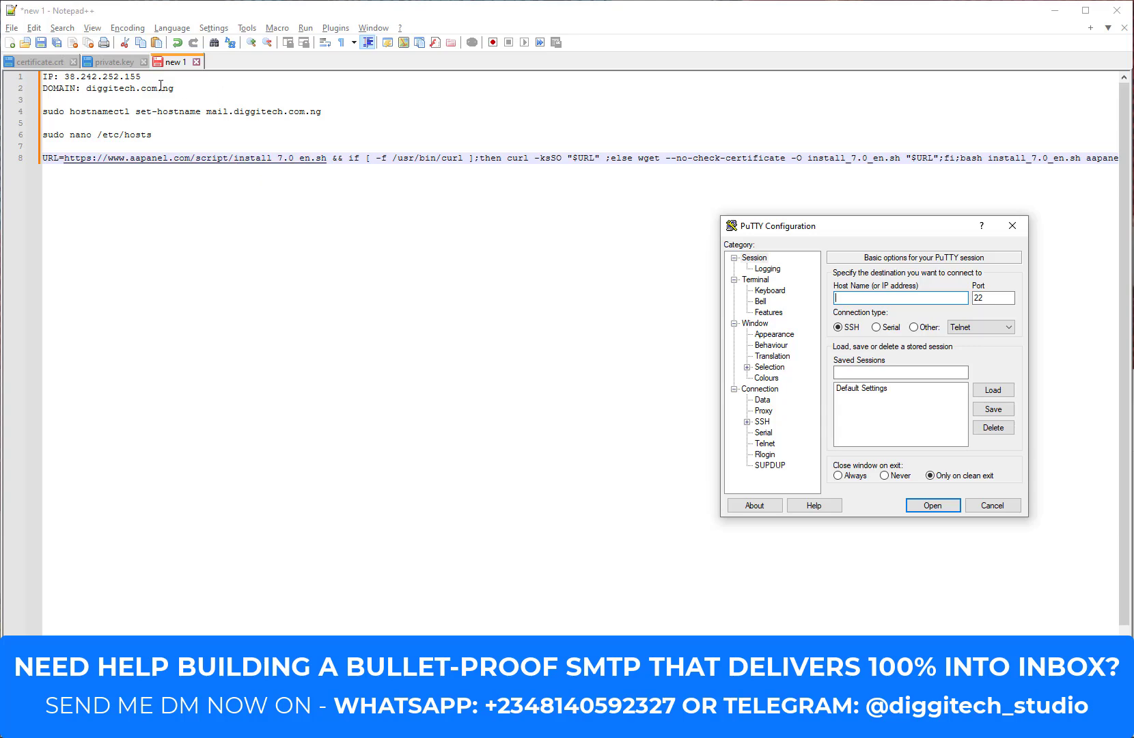
left_click_drag(151, 76, 64, 77)
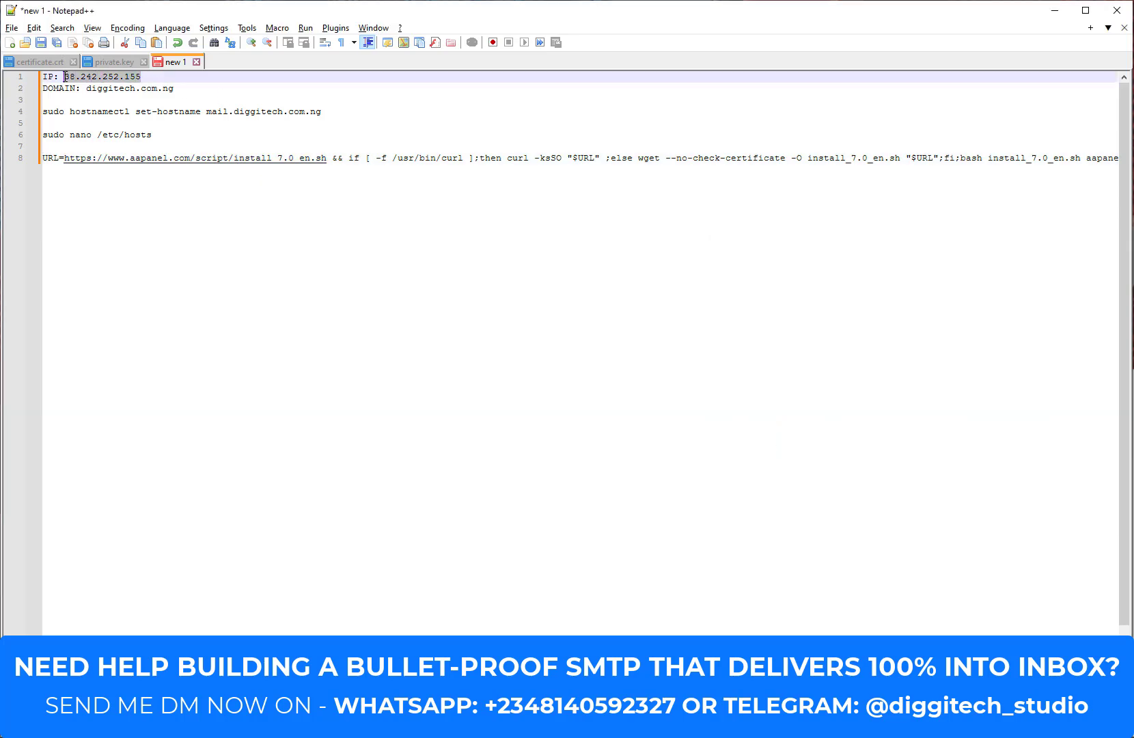
key("alt+Tab")
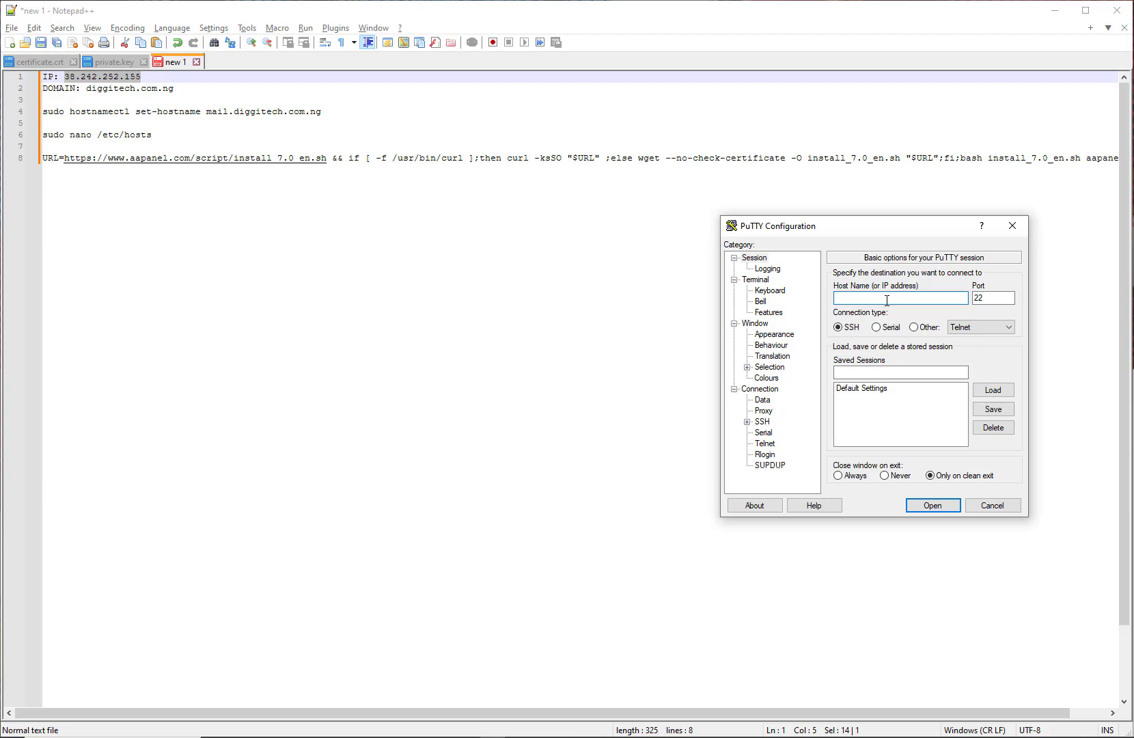
type("38.242.252.155")
left_click(941, 507)
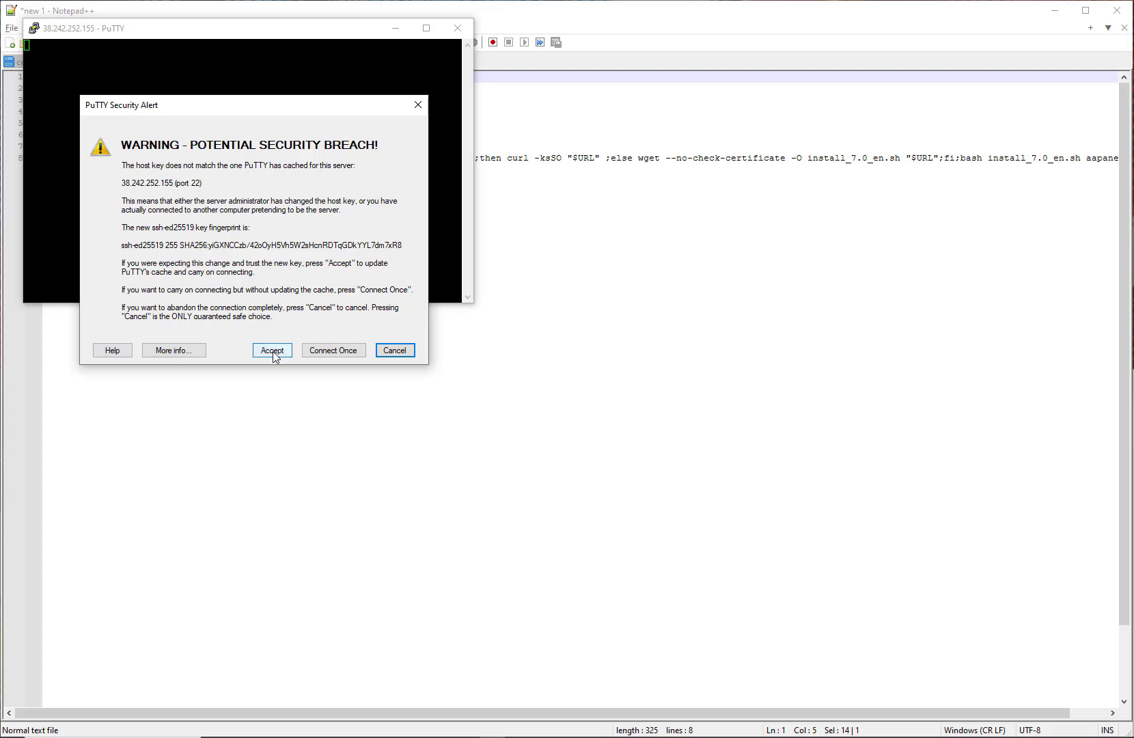
Step: Accept the server's new host key and enlarge the PuTTY terminal window
left_click(273, 351)
left_click_drag(287, 302, 286, 497)
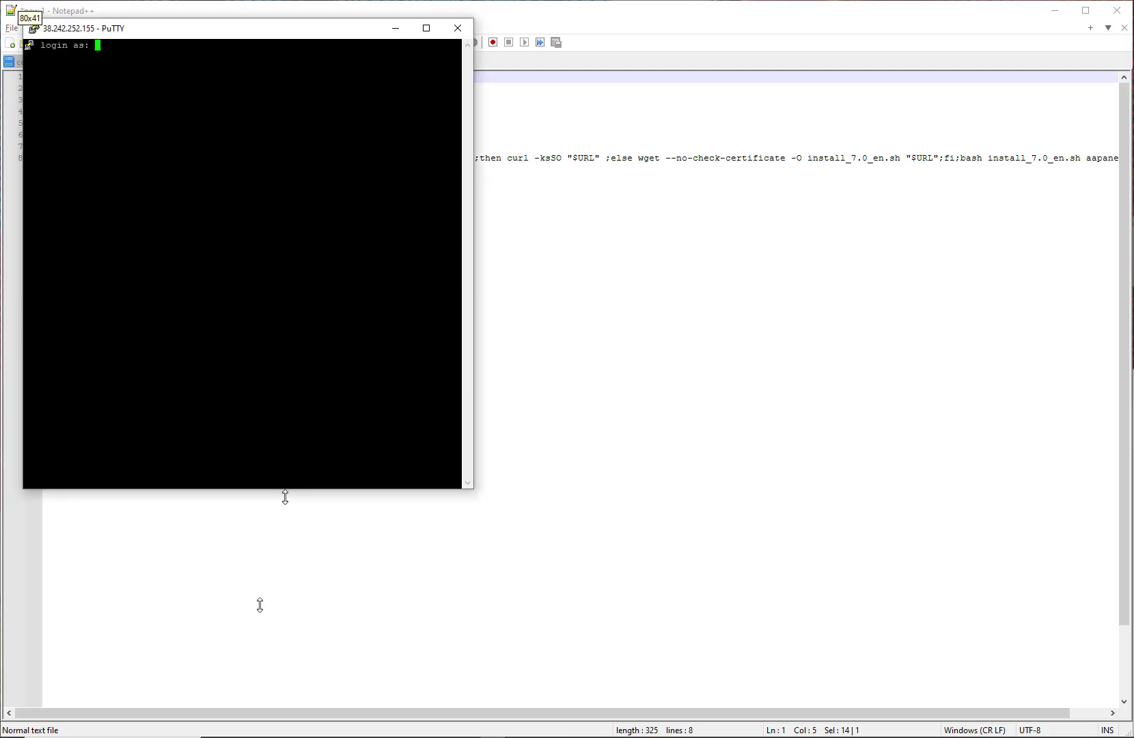
left_click_drag(259, 605, 266, 735)
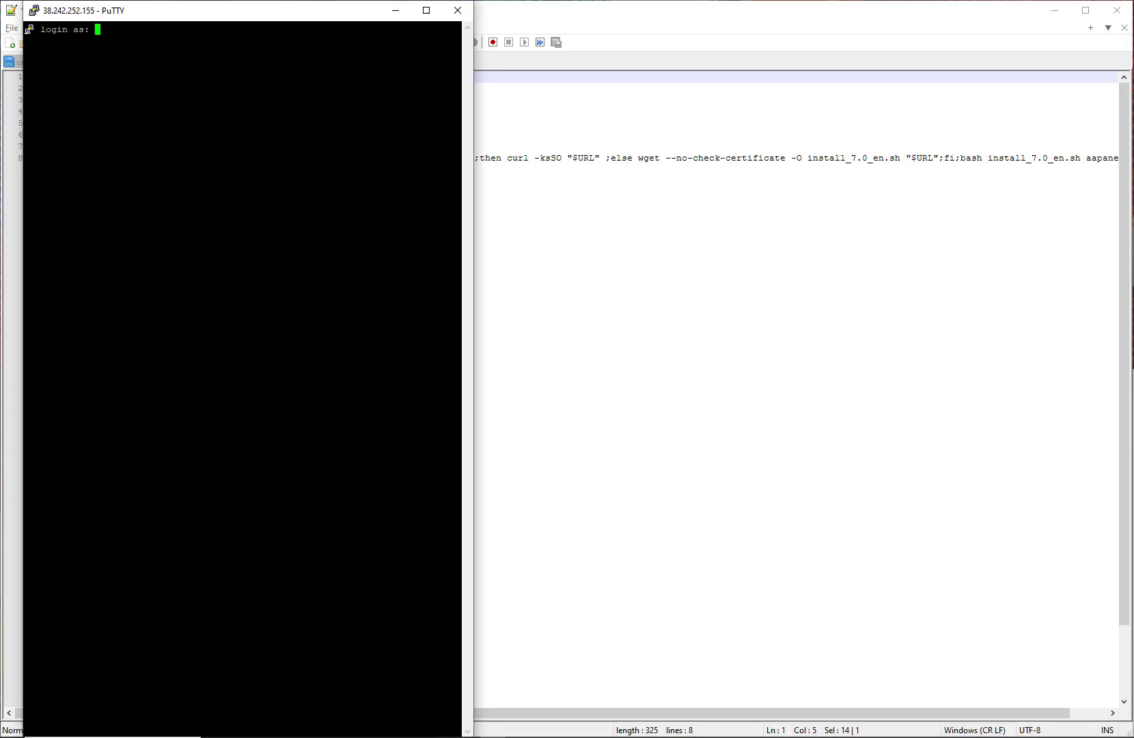
left_click_drag(22, 226, 5, 223)
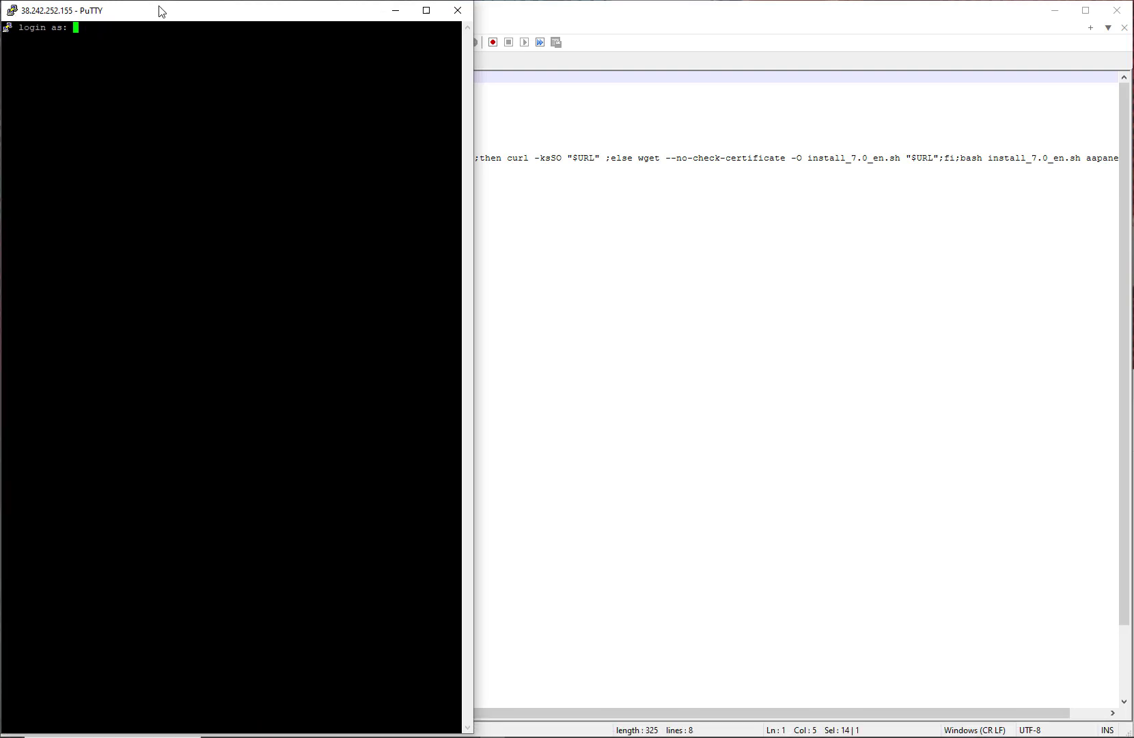
left_click_drag(159, 10, 314, 10)
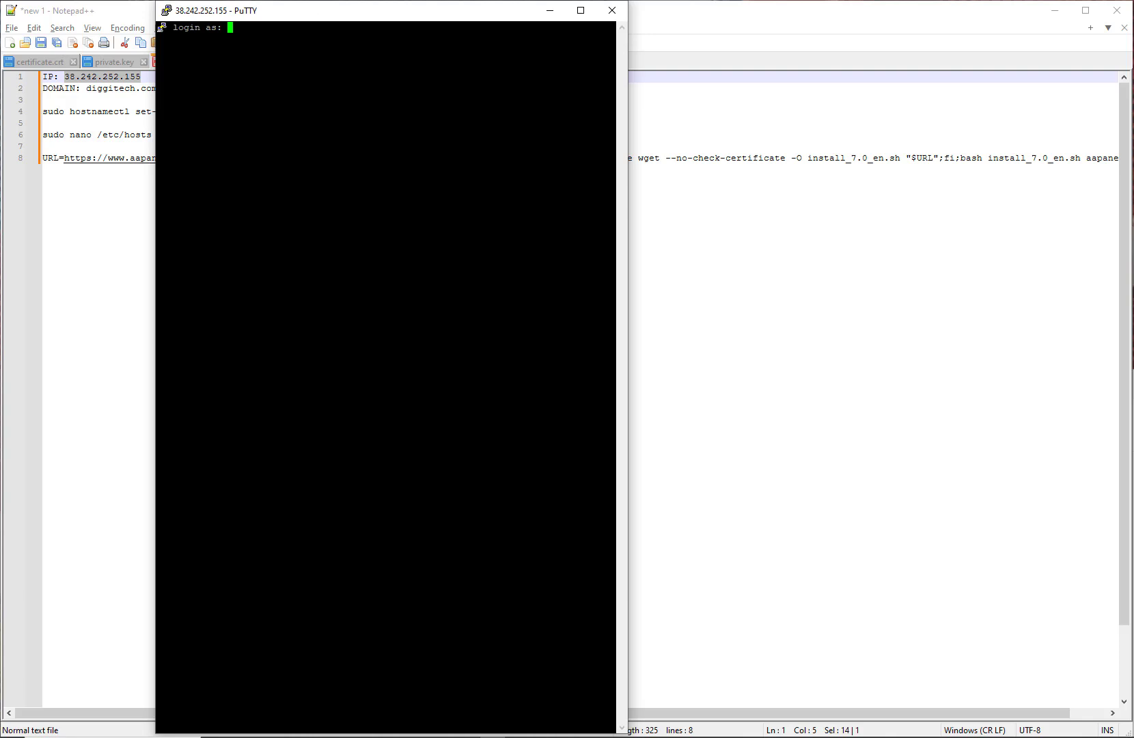
Step: Log in as root and enter the root password
type("root")
key("Return")
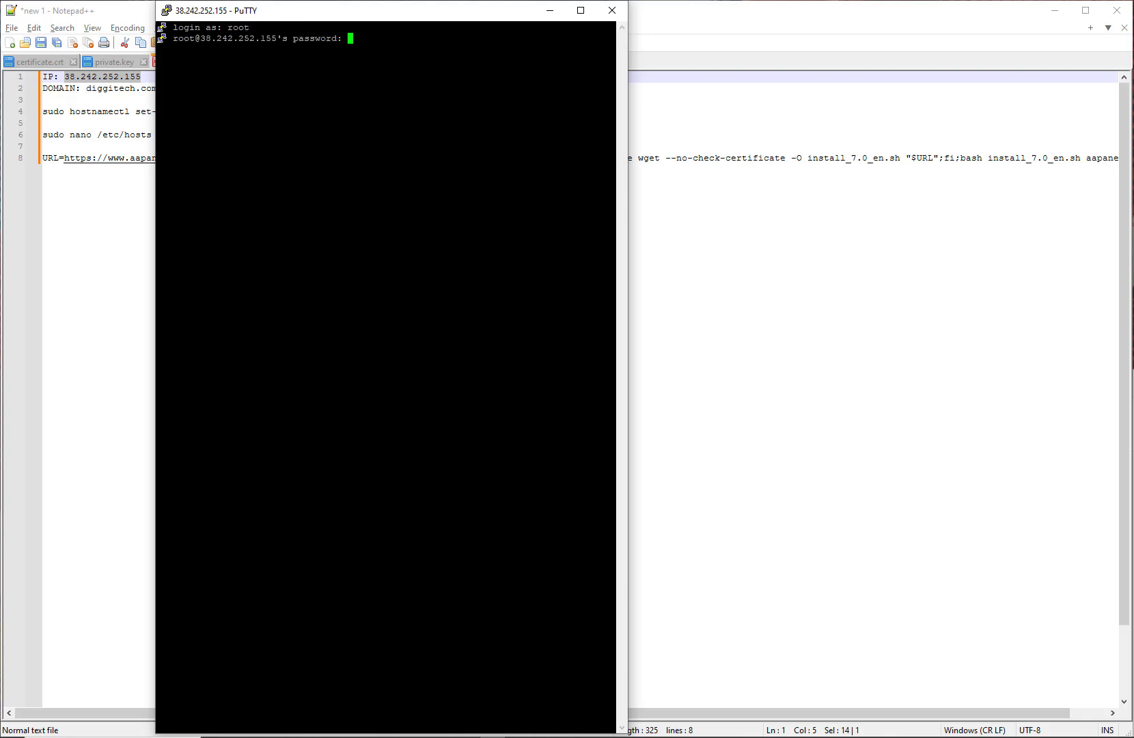
key("alt+Tab")
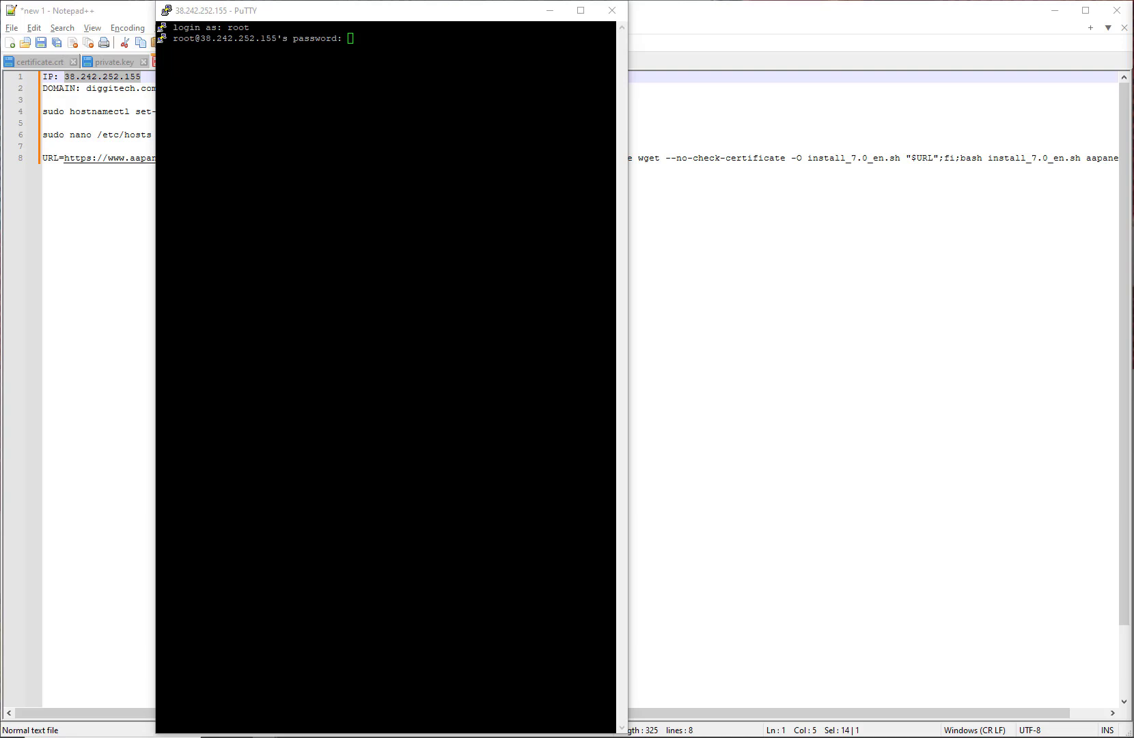
key("alt+Tab")
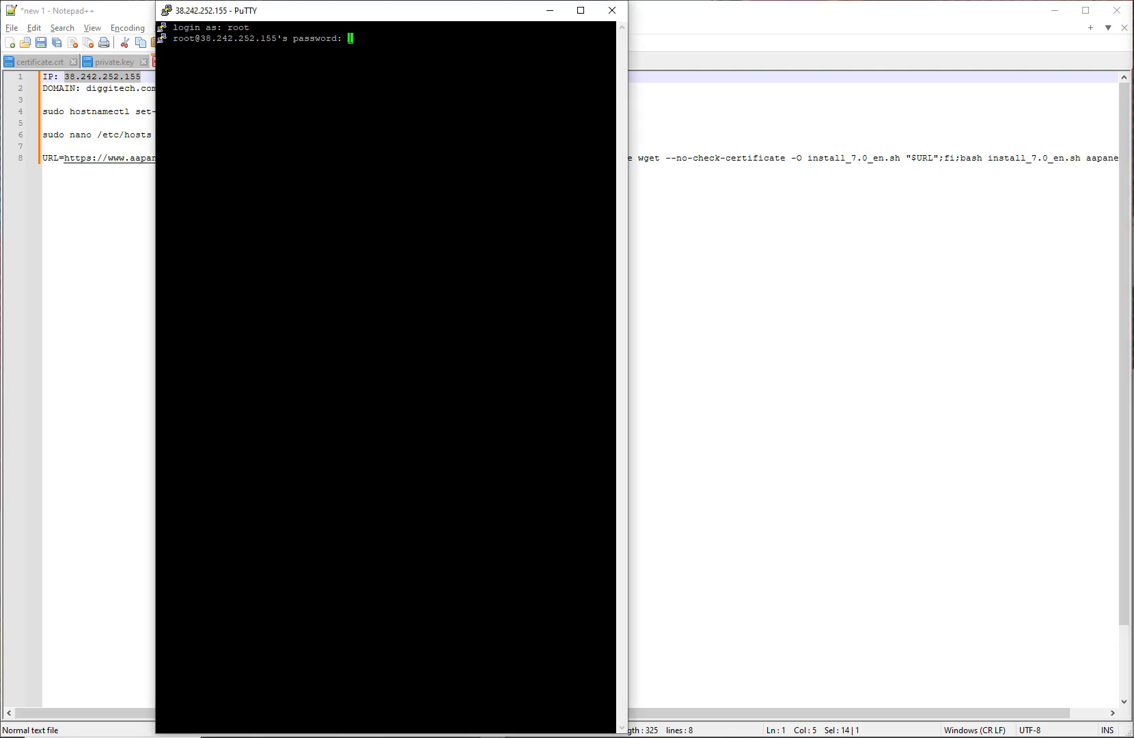
key("Return")
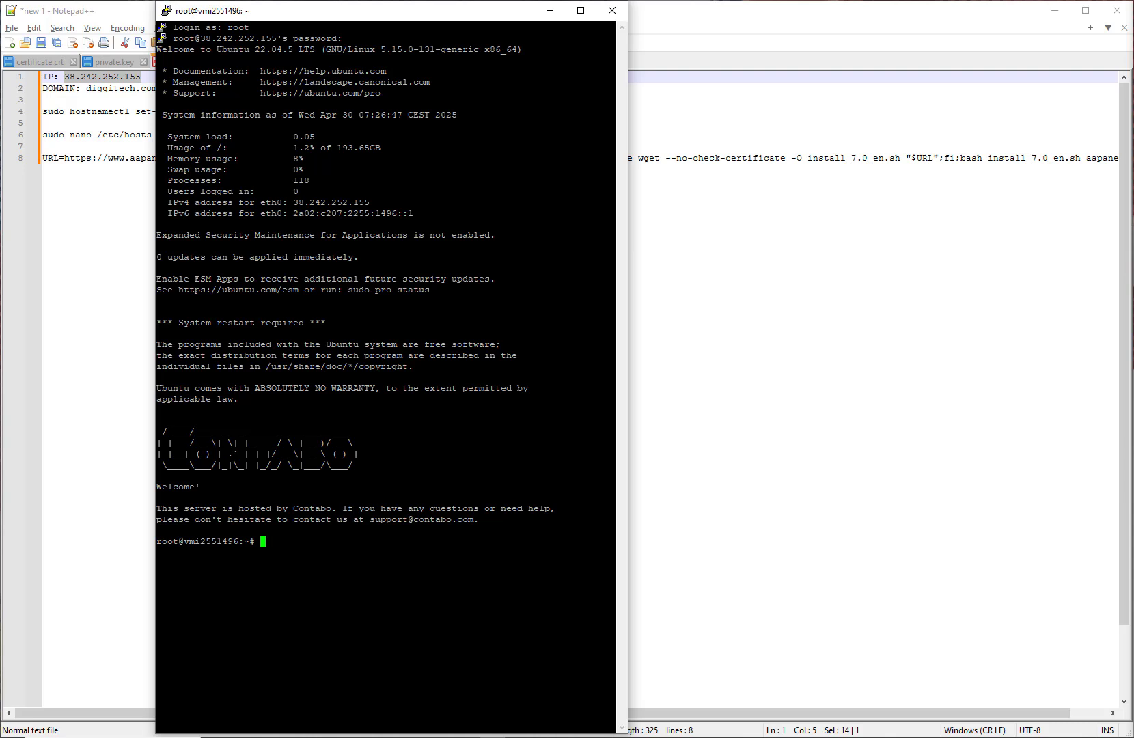
Step: Set the server hostname to mail.diggitech.com.ng using the hostnamectl command from the notes
left_click(89, 248)
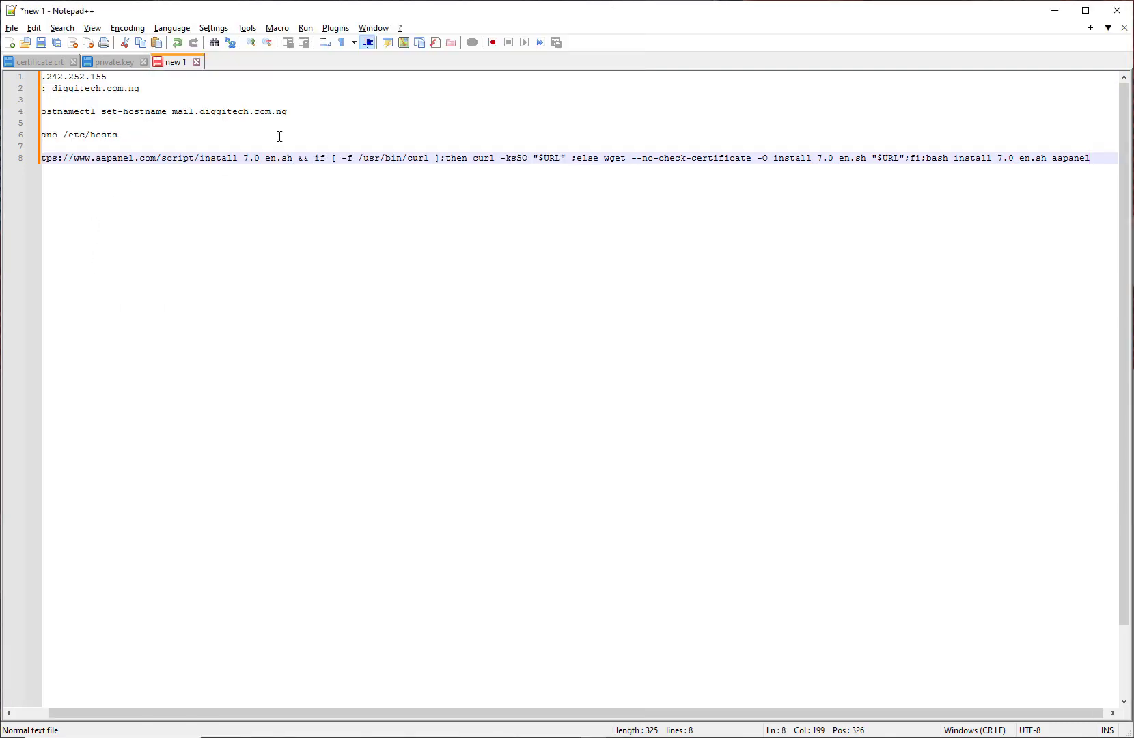
left_click_drag(227, 712, 194, 714)
left_click_drag(323, 112, 39, 110)
key("ctrl+c")
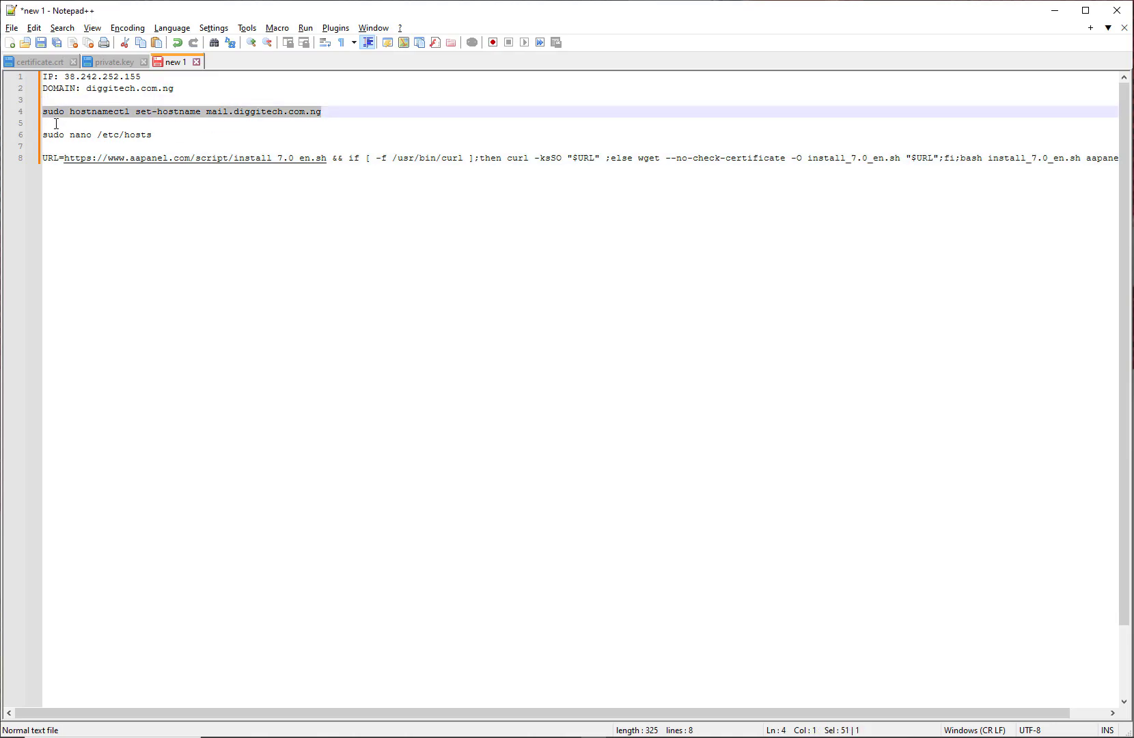
key("alt+Tab")
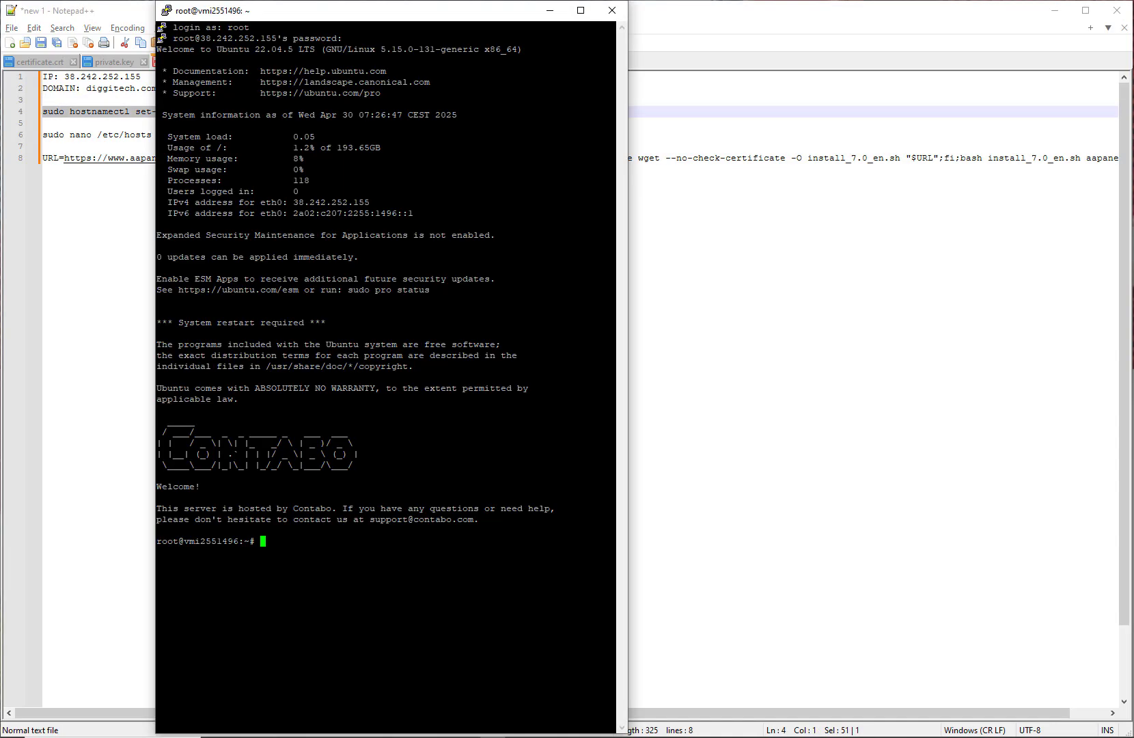
key("shift+Insert")
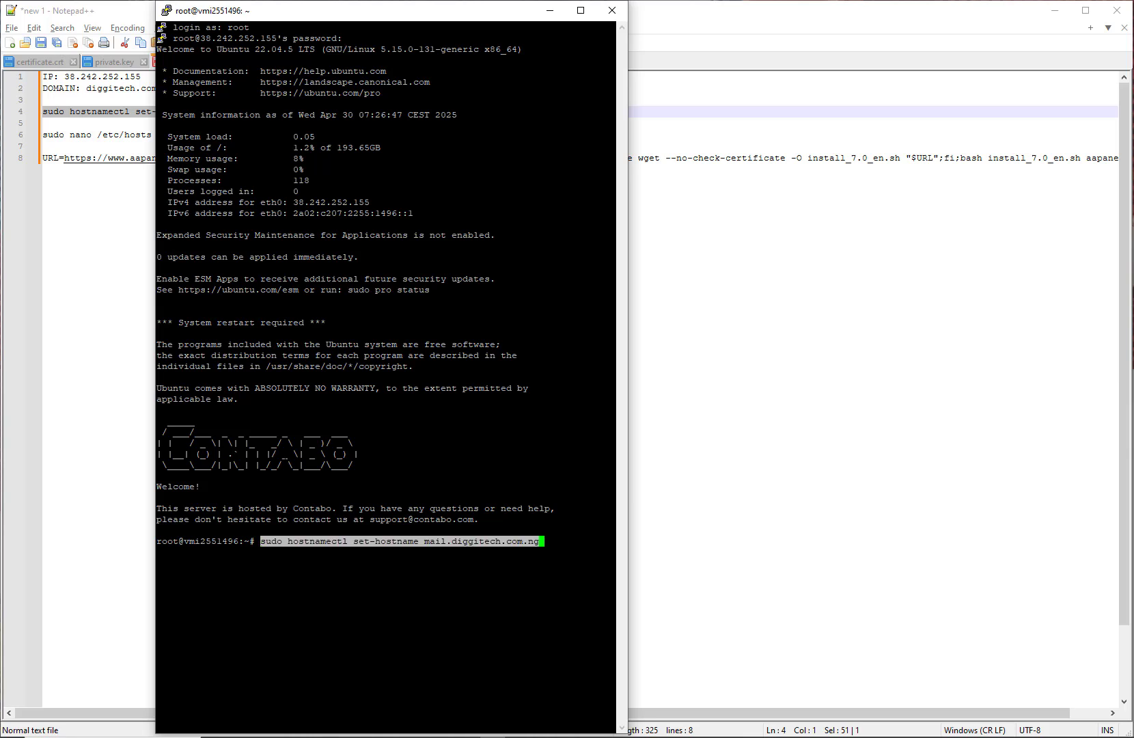
key("Return")
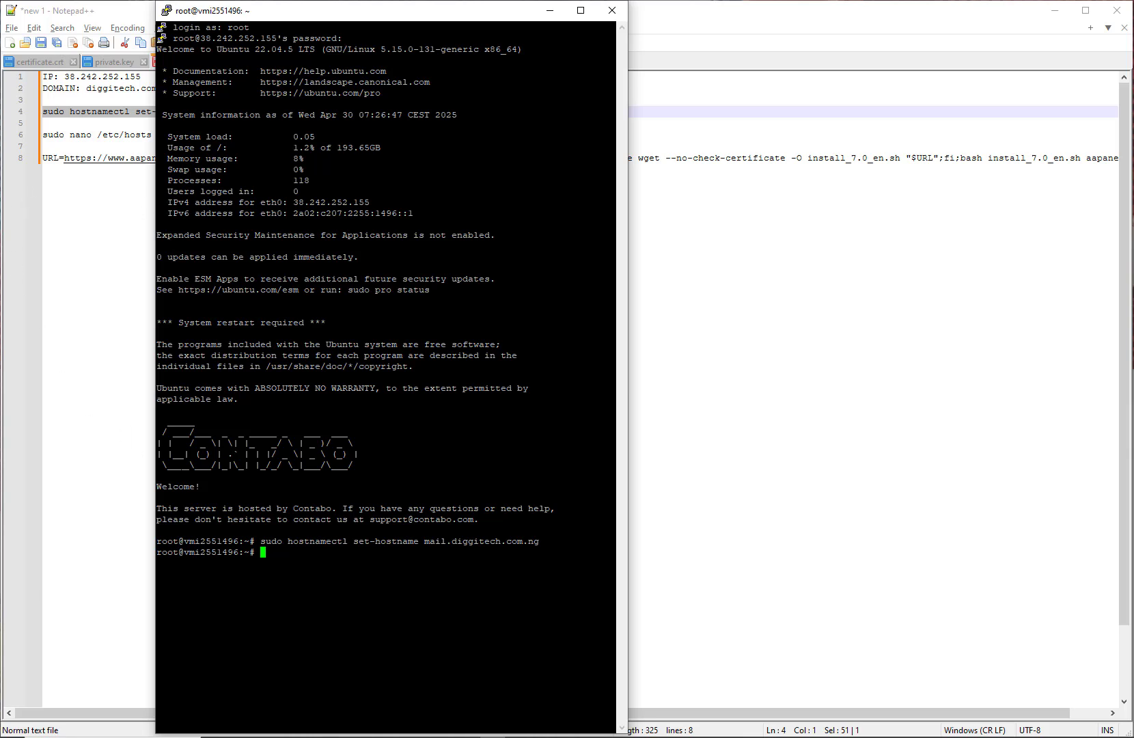
Step: Run sudo nano /etc/hosts to open the hosts file for editing
left_click(123, 289)
left_click_drag(153, 135, 41, 134)
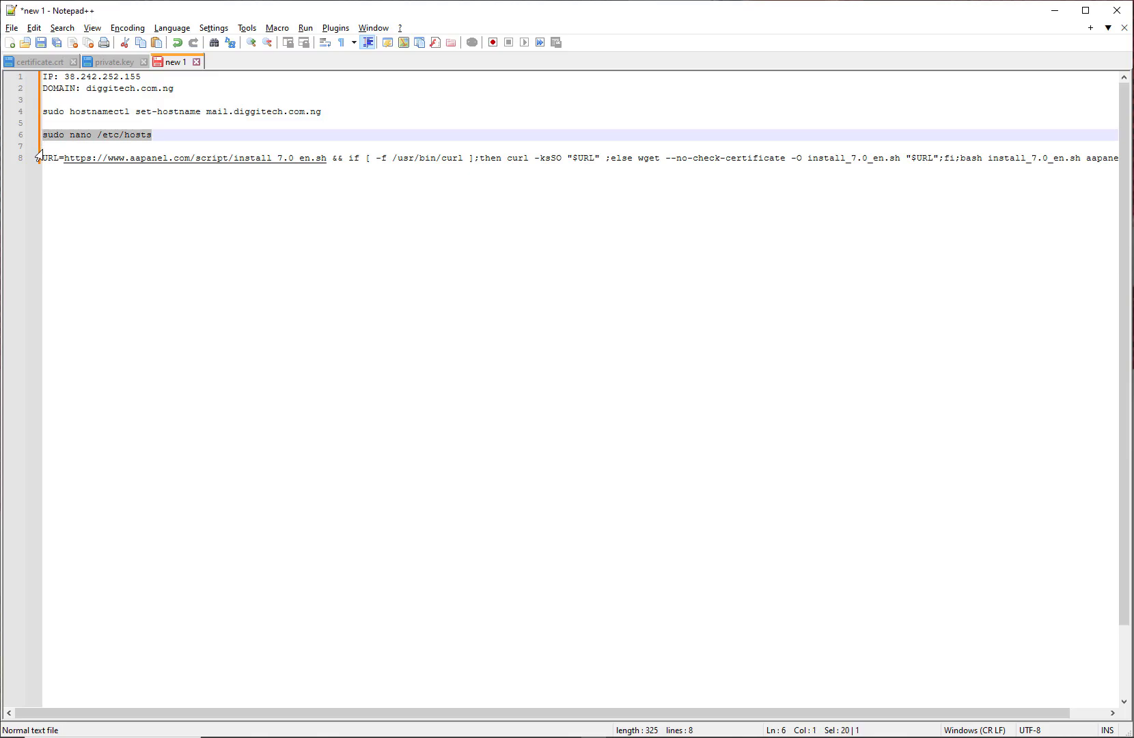
key("alt+Tab")
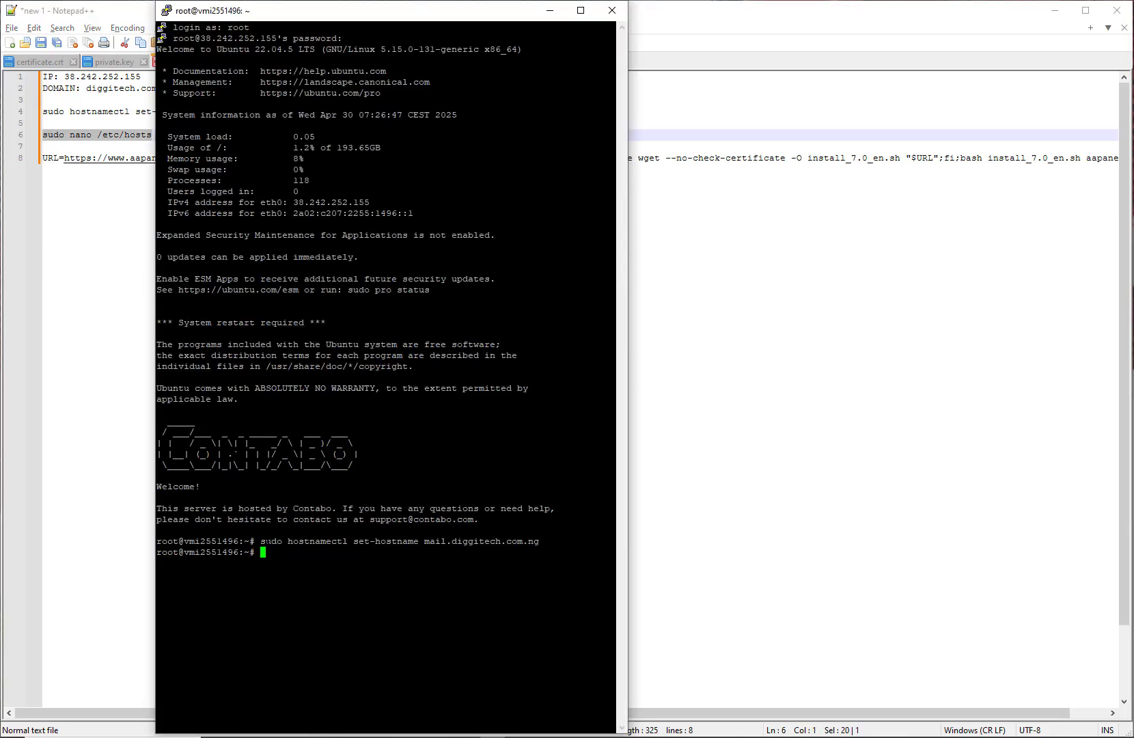
right_click(263, 552)
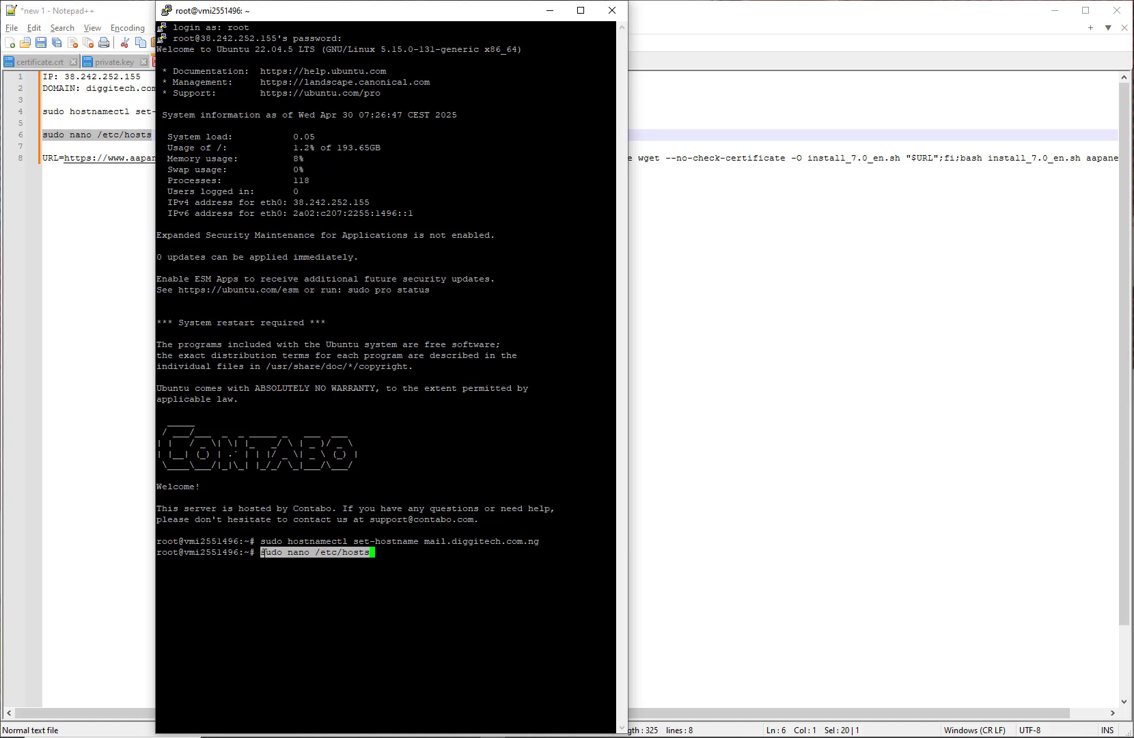
key("Return")
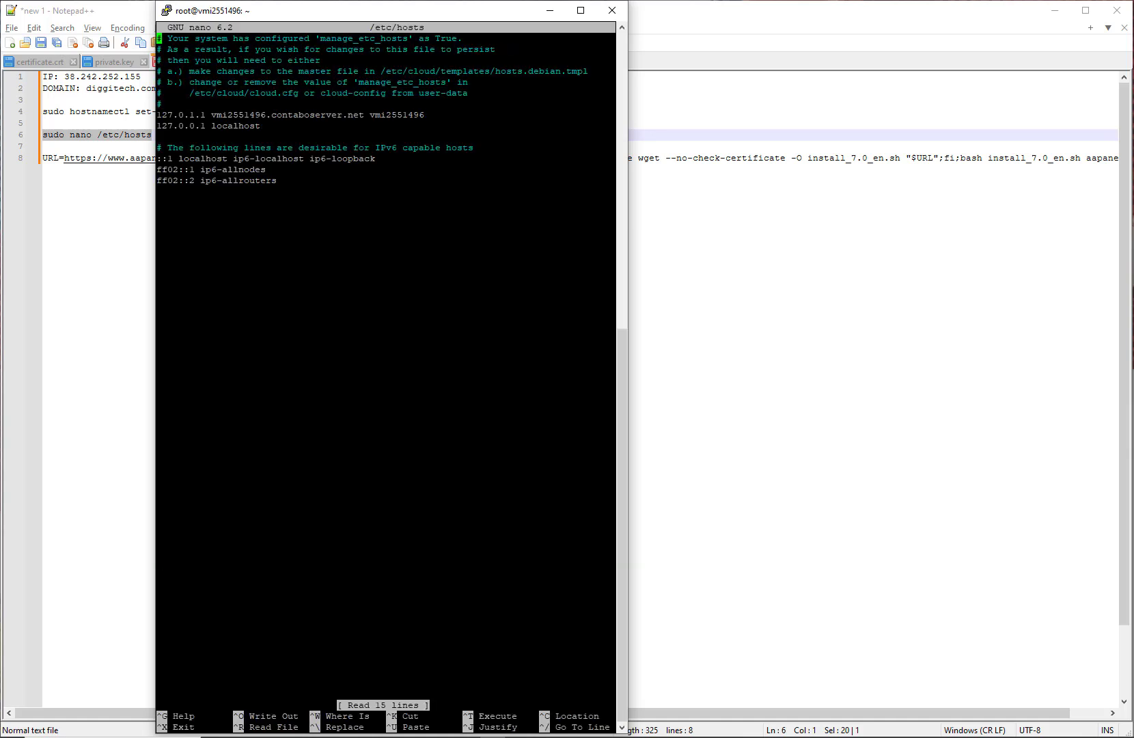
Step: Replace the old hostname on the 127.0.1.1 line with mail.diggitech.com.ng and save /etc/hosts
key("Down")
key("Down")
key("Down")
key("Down")
key("Down")
key("Down")
key("Down")
key("Right")
key("Right")
key("Right")
key("Right")
key("Right")
key("Right")
key("Right")
key("Right")
key("Right")
key("Right")
key("Right")
key("Right")
key("Right")
key("Right")
key("Right")
key("Right")
key("Right")
key("Right")
key("Right")
key("Right")
key("Right")
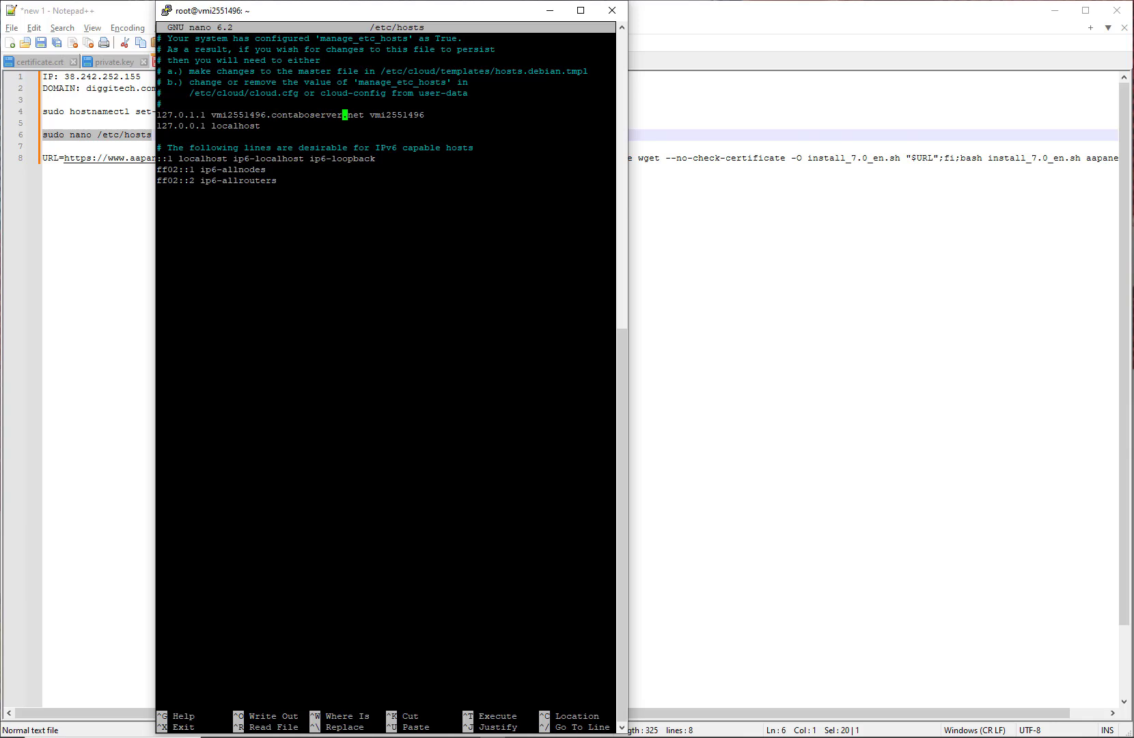
key("Right")
key("BackSpace")
key("BackSpace")
key("BackSpace")
key("BackSpace")
key("BackSpace")
key("BackSpace")
key("BackSpace")
key("BackSpace")
key("BackSpace")
key("BackSpace")
key("BackSpace")
key("BackSpace")
key("BackSpace")
key("BackSpace")
key("BackSpace")
key("BackSpace")
key("BackSpace")
key("BackSpace")
key("BackSpace")
key("BackSpace")
key("BackSpace")
key("BackSpace")
key("BackSpace")
key("BackSpace")
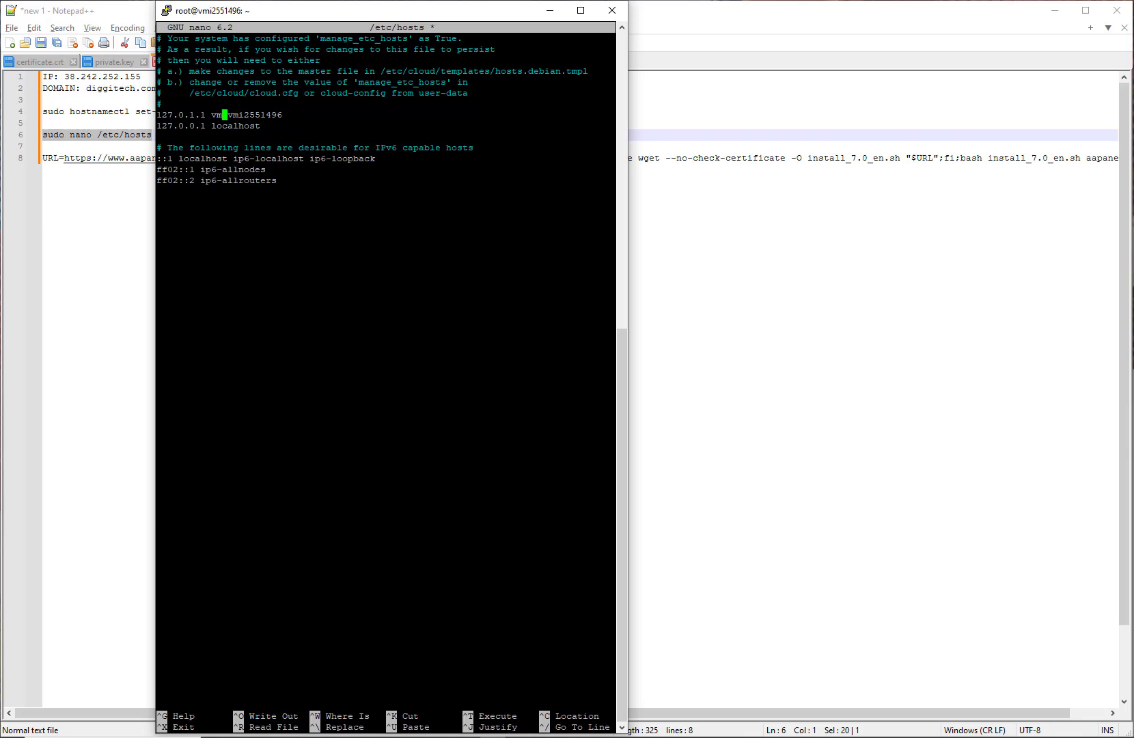
left_click(37, 299)
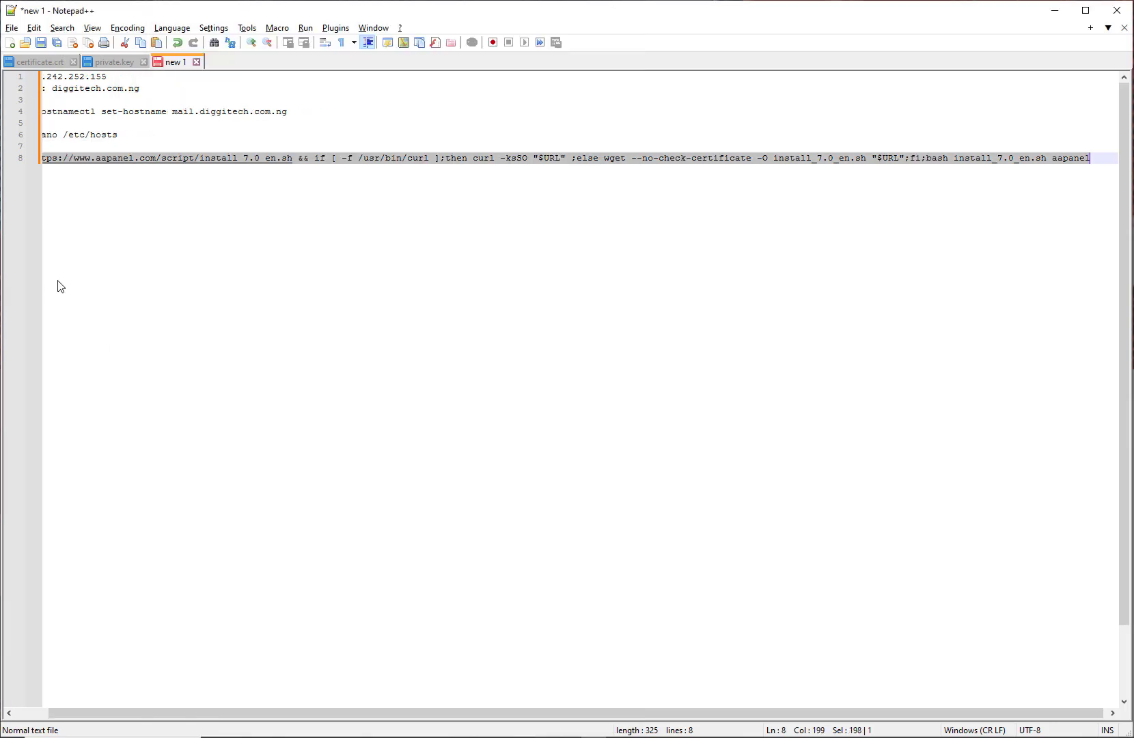
left_click(127, 220)
left_click_drag(296, 110, 173, 112)
key("ctrl+c")
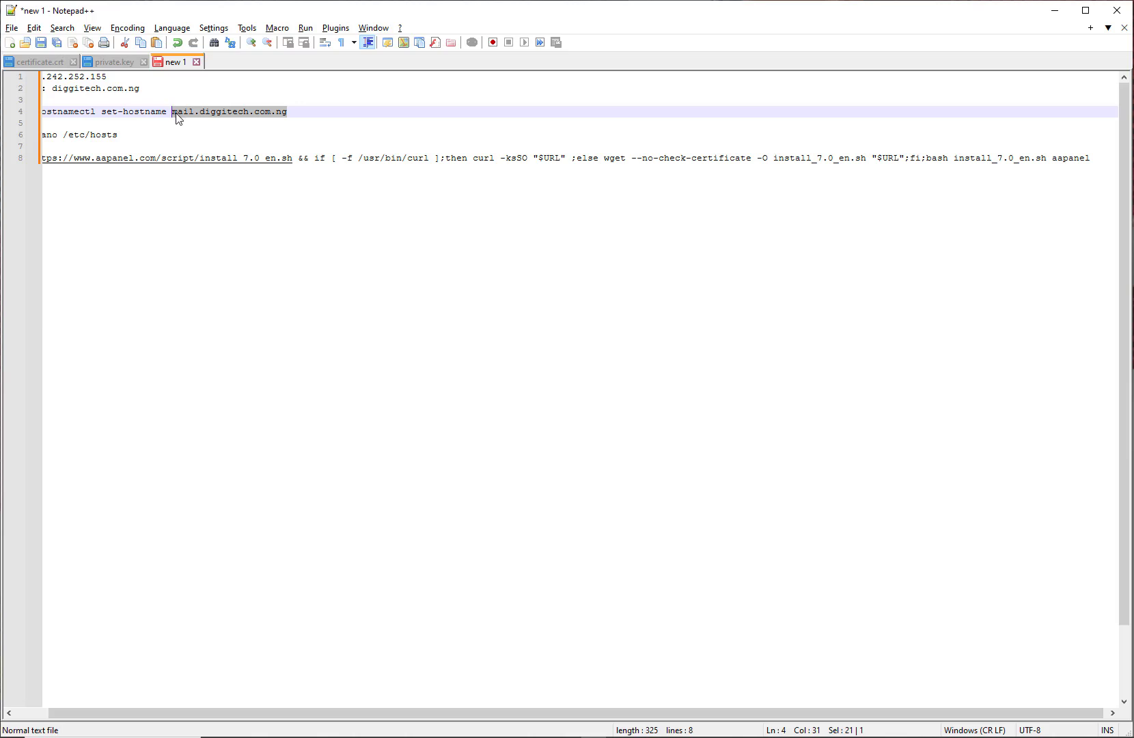
key("alt+Tab")
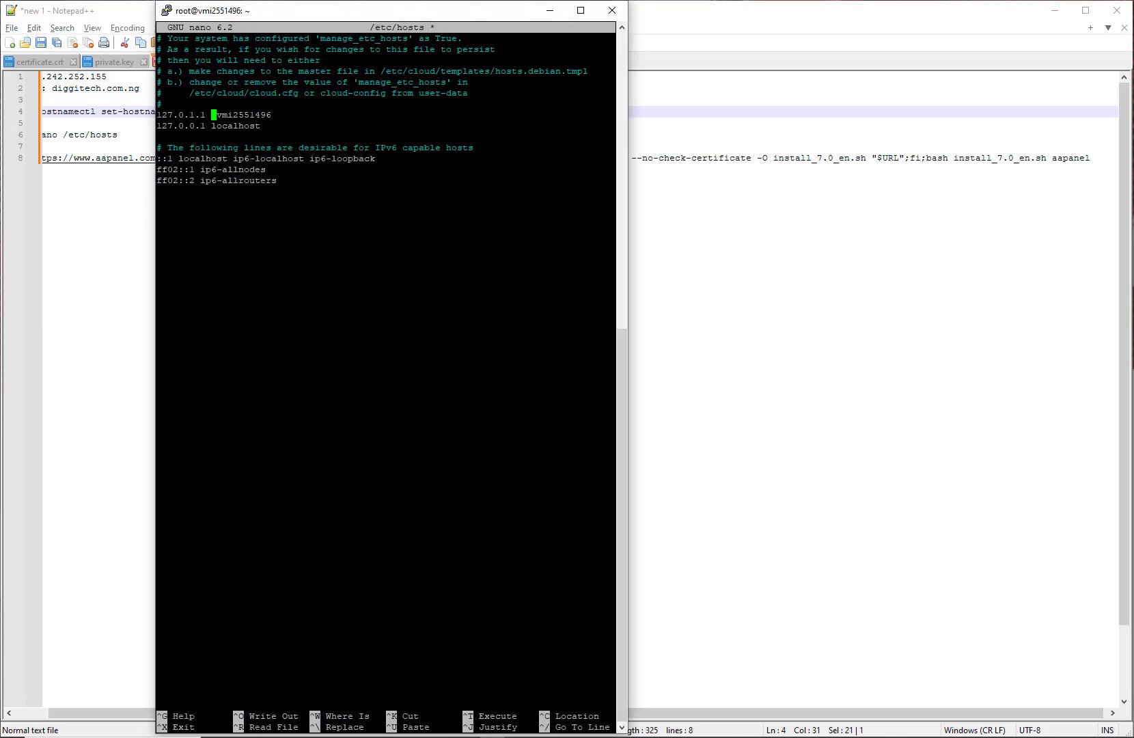
right_click(214, 115)
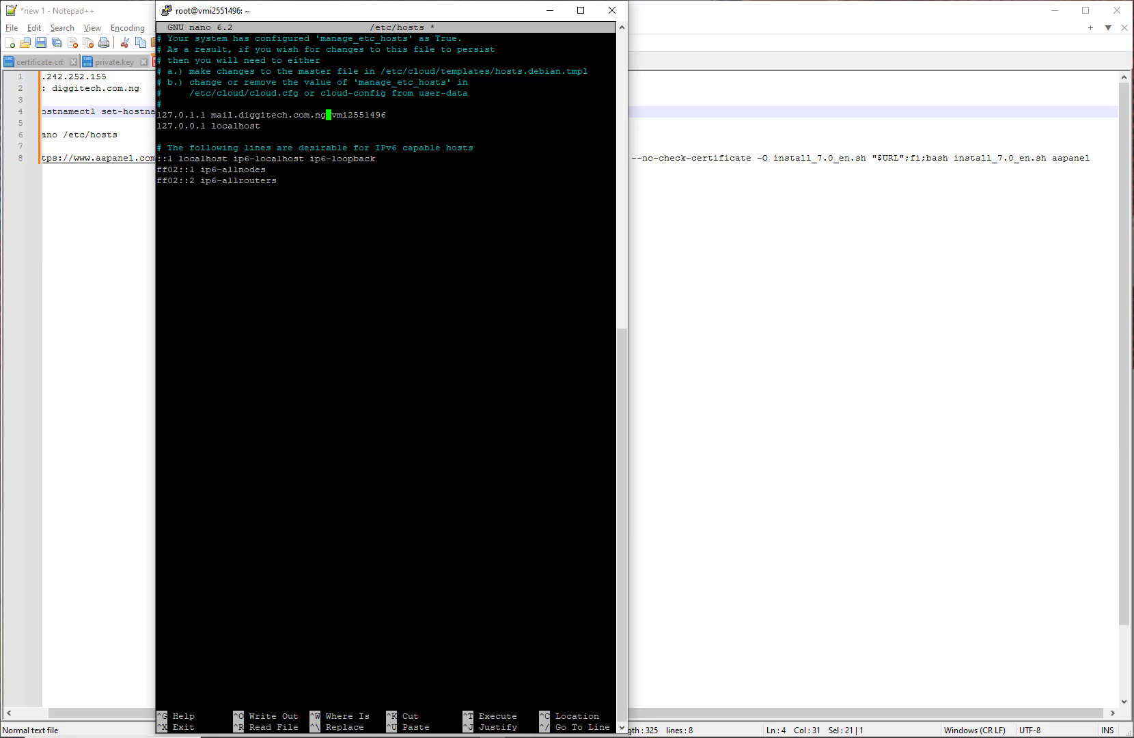
key("ctrl+x")
key("y")
key("Return")
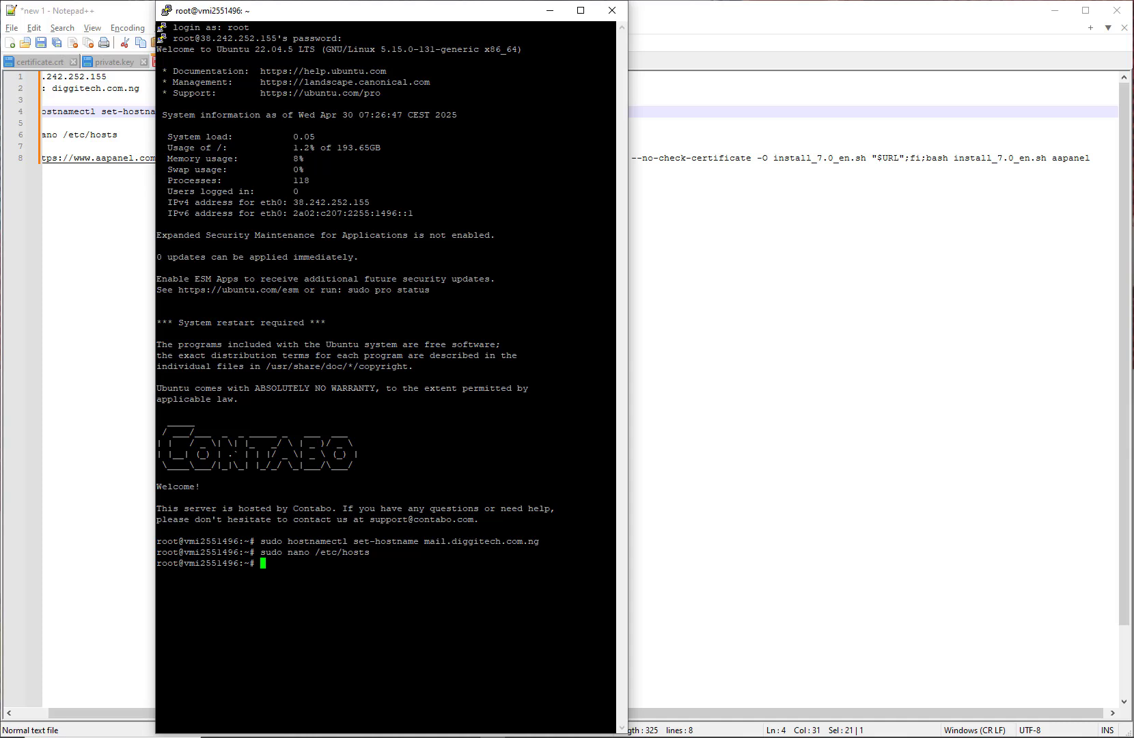
Step: Close the current PuTTY session and launch a new PuTTY window
left_click(611, 10)
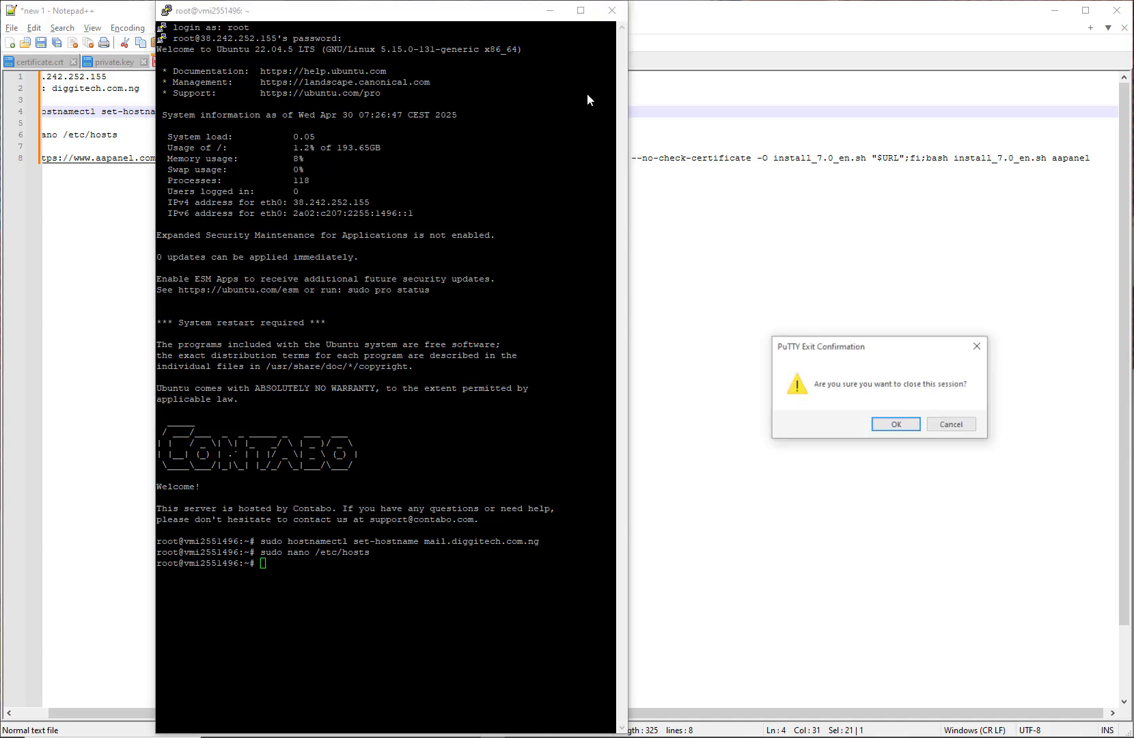
left_click(897, 424)
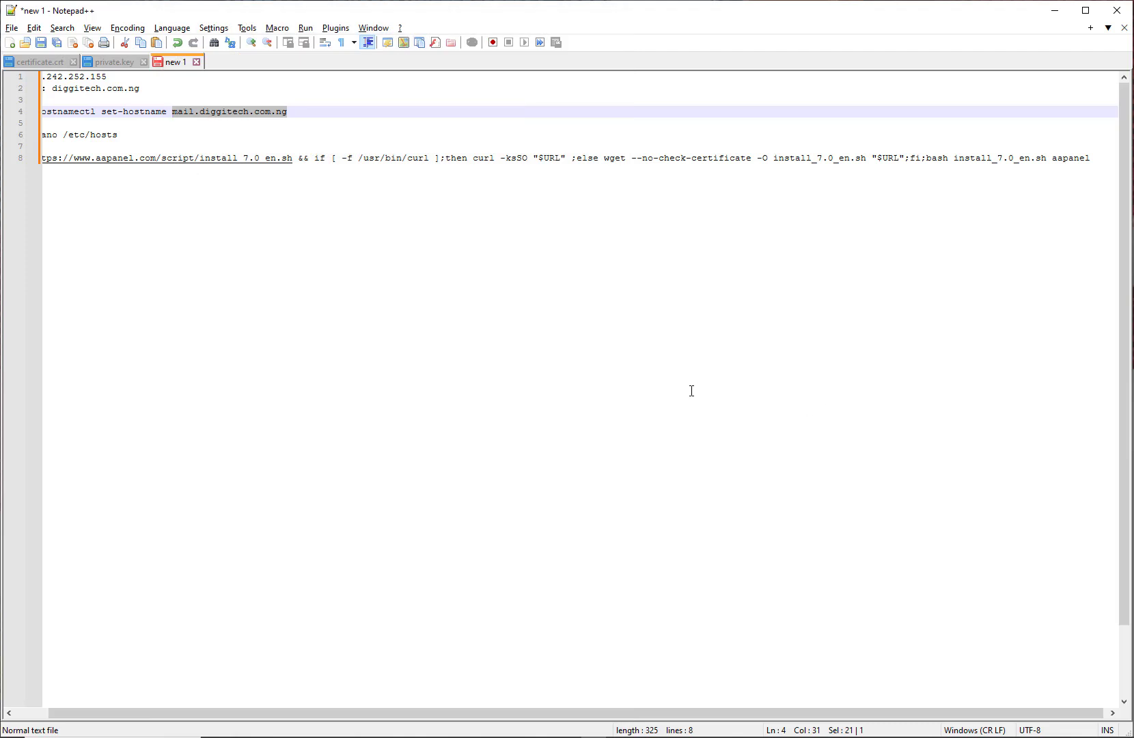
key("ctrl+End")
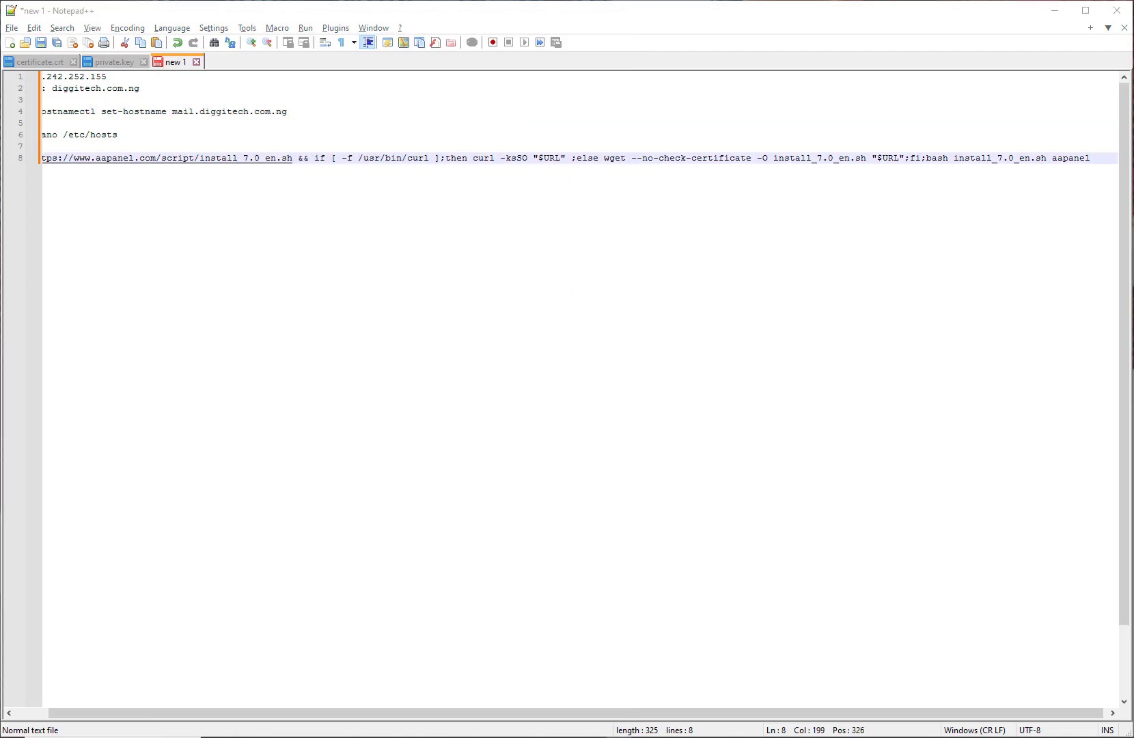
left_click(494, 728)
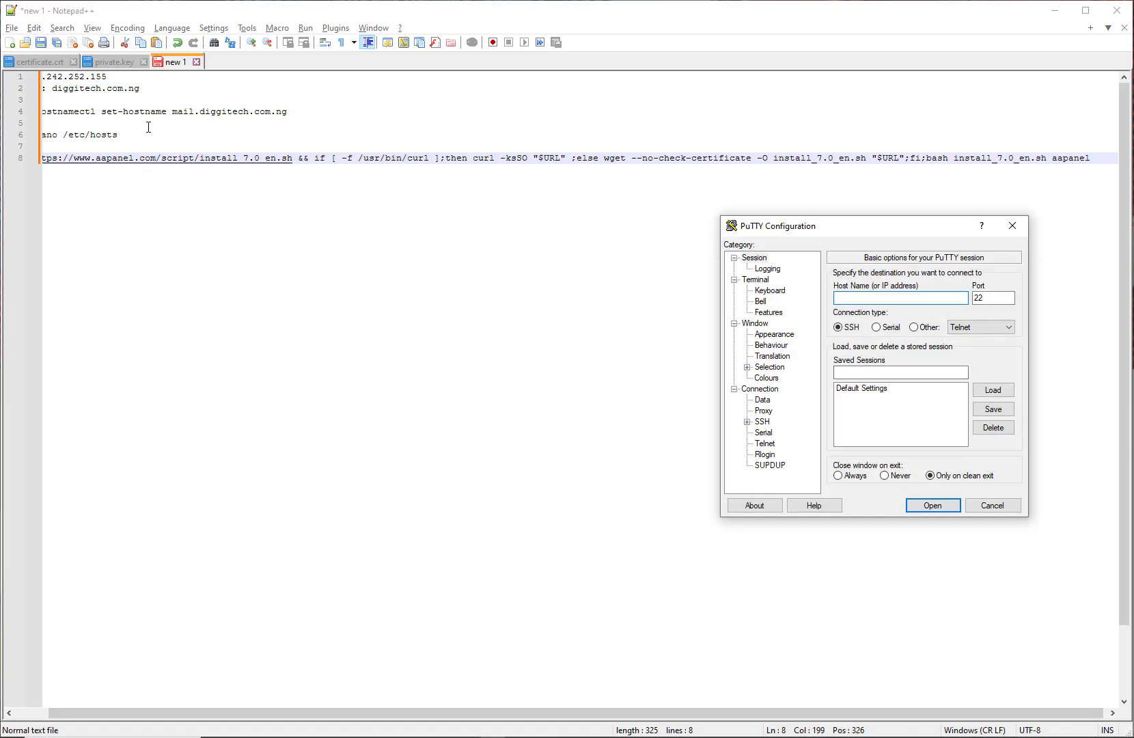
Step: Copy the server IP 38.242.252.155 from the notes
left_click_drag(220, 712, 183, 714)
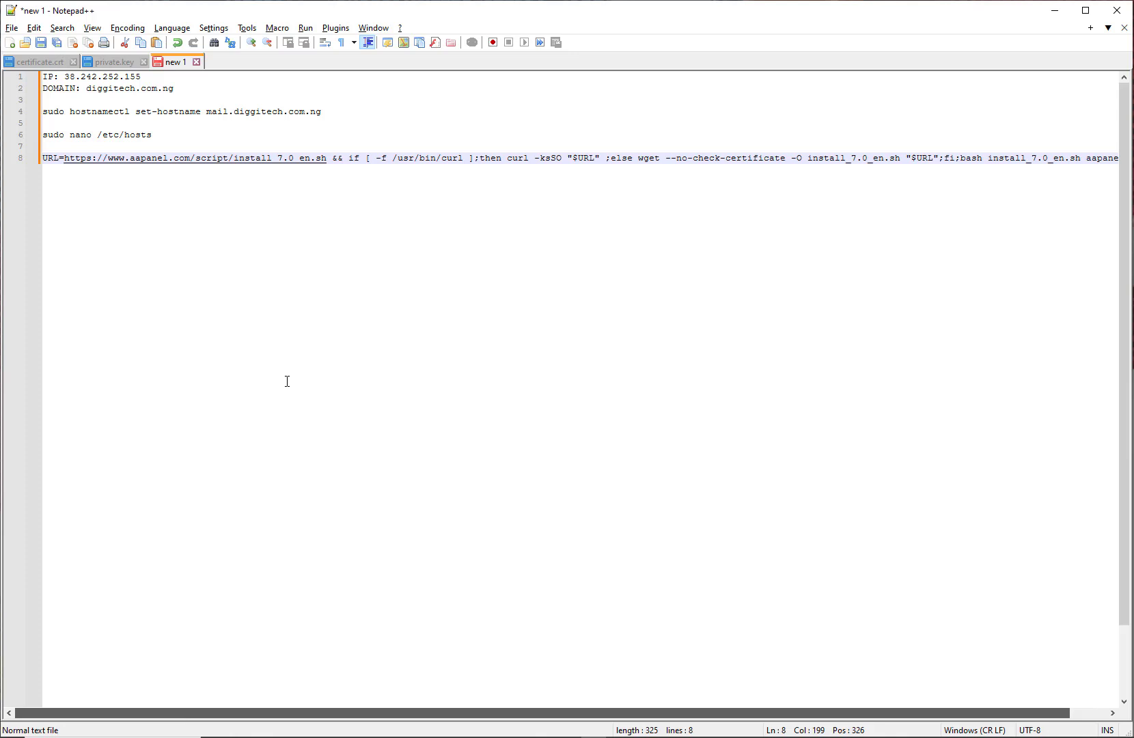
left_click(142, 77)
left_click_drag(142, 77, 64, 77)
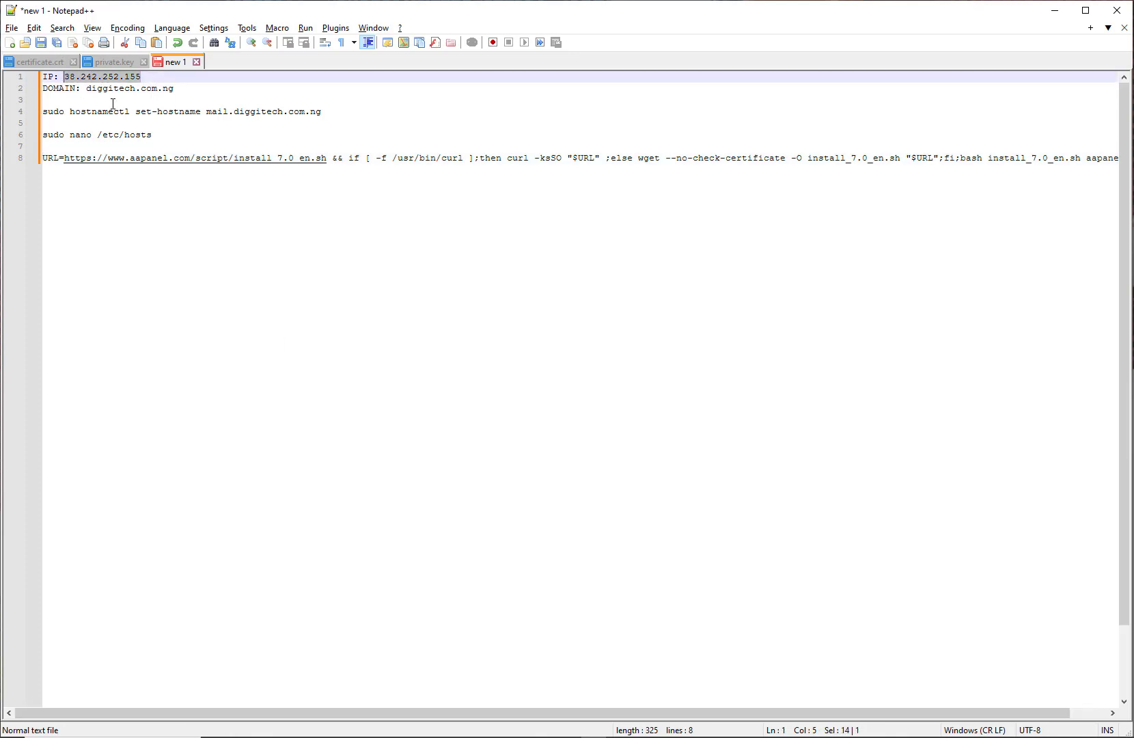
left_click(133, 85)
left_click_drag(142, 77, 66, 76)
Step: Connect to 38.242.252.155 from the new PuTTY window and enlarge the terminal
key("alt+Tab")
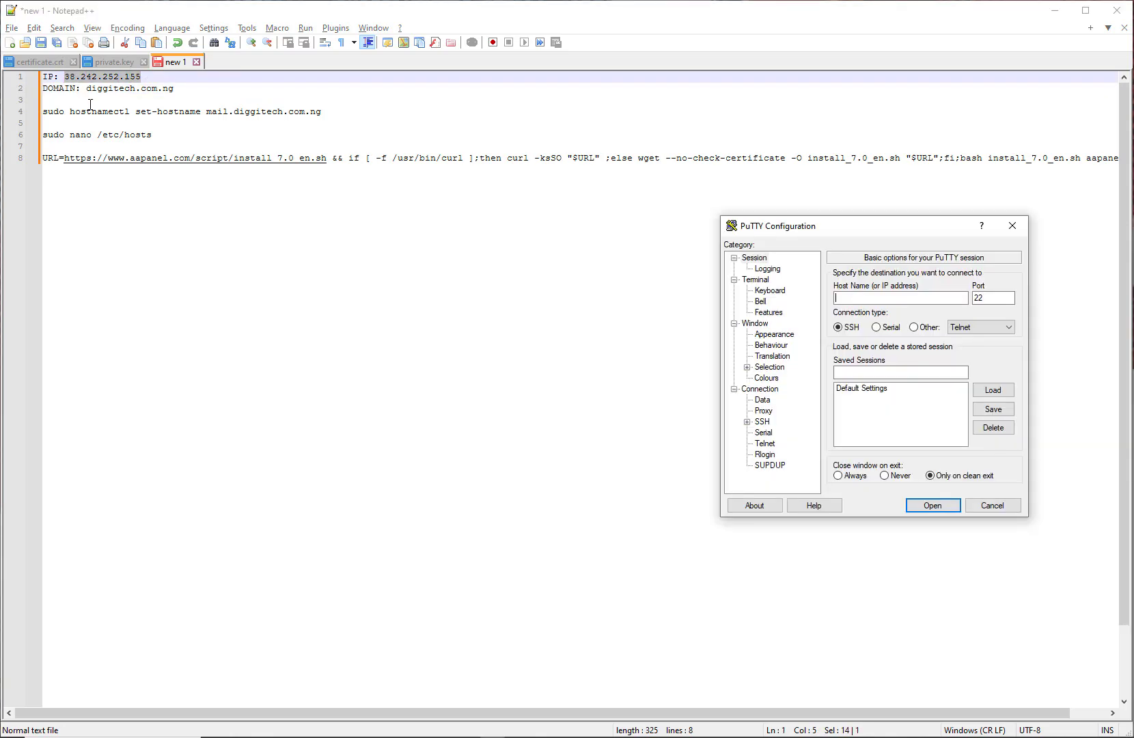
key("ctrl+v")
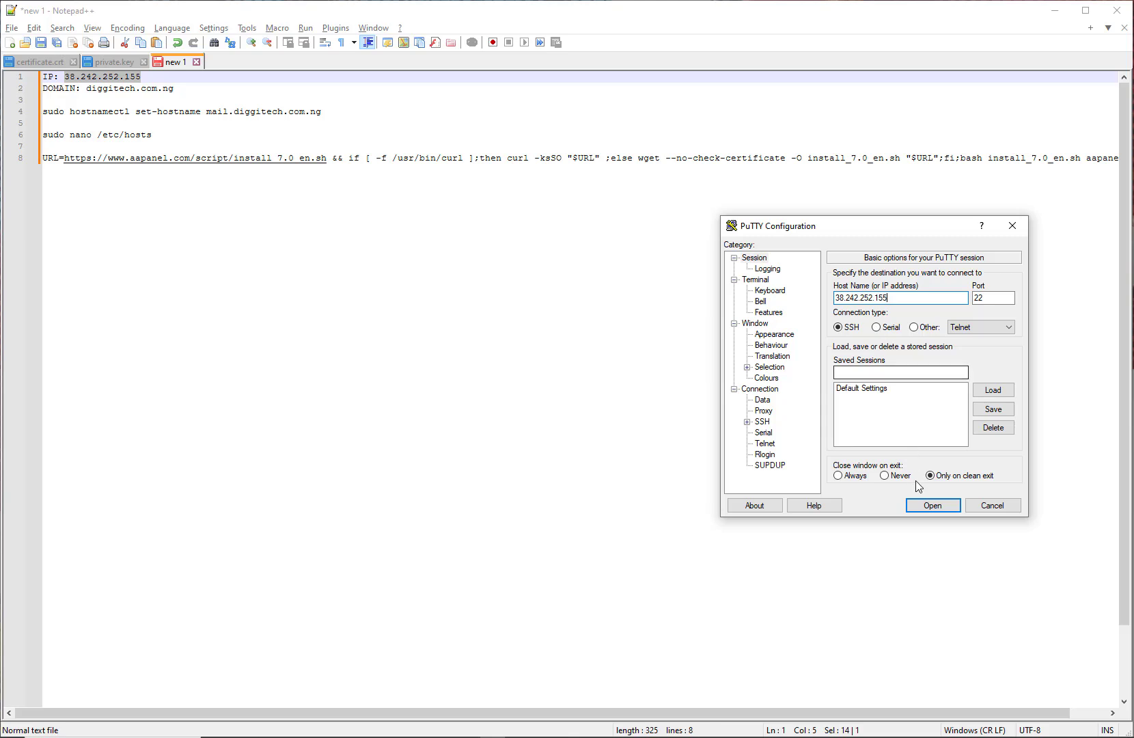
left_click(930, 506)
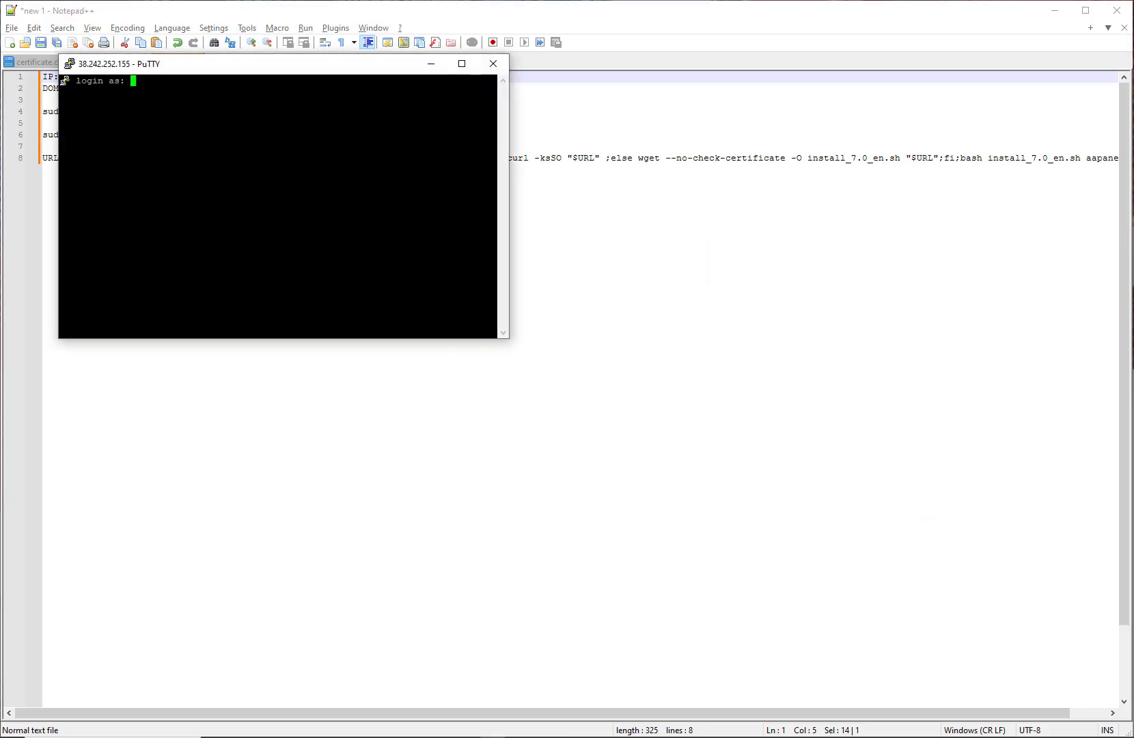
left_click_drag(253, 338, 295, 644)
left_click_drag(176, 71, 155, 59)
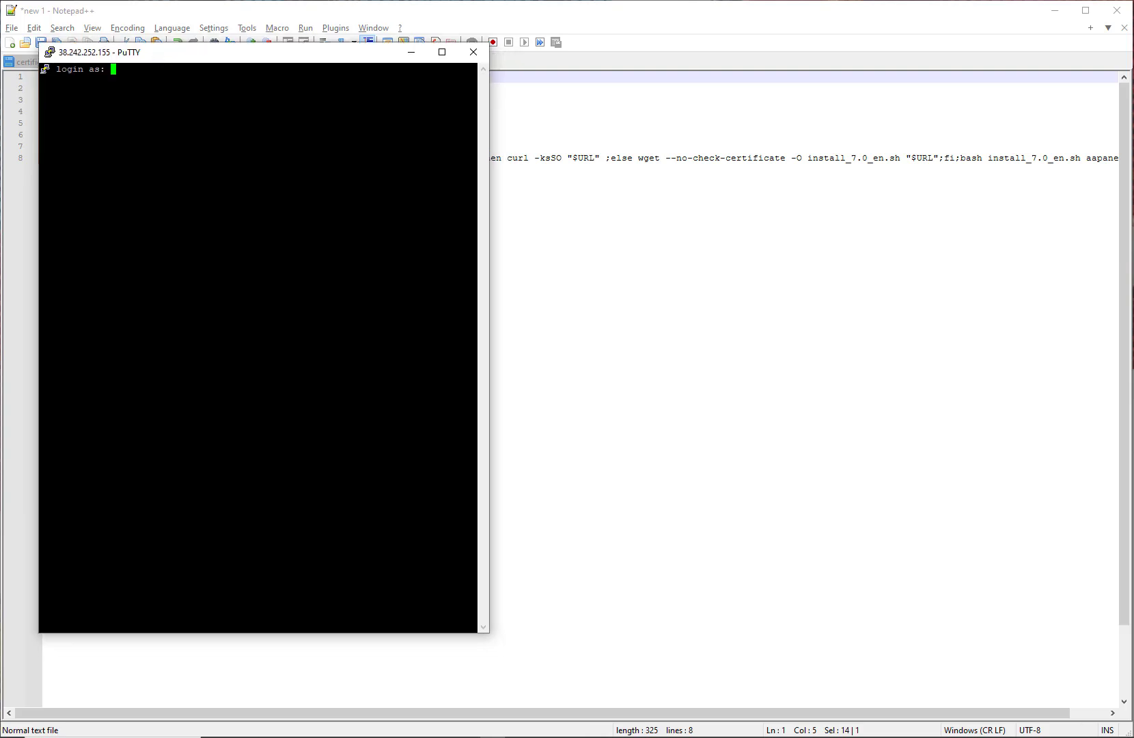
Step: Log in again as root with the root password
type("root")
key("Return")
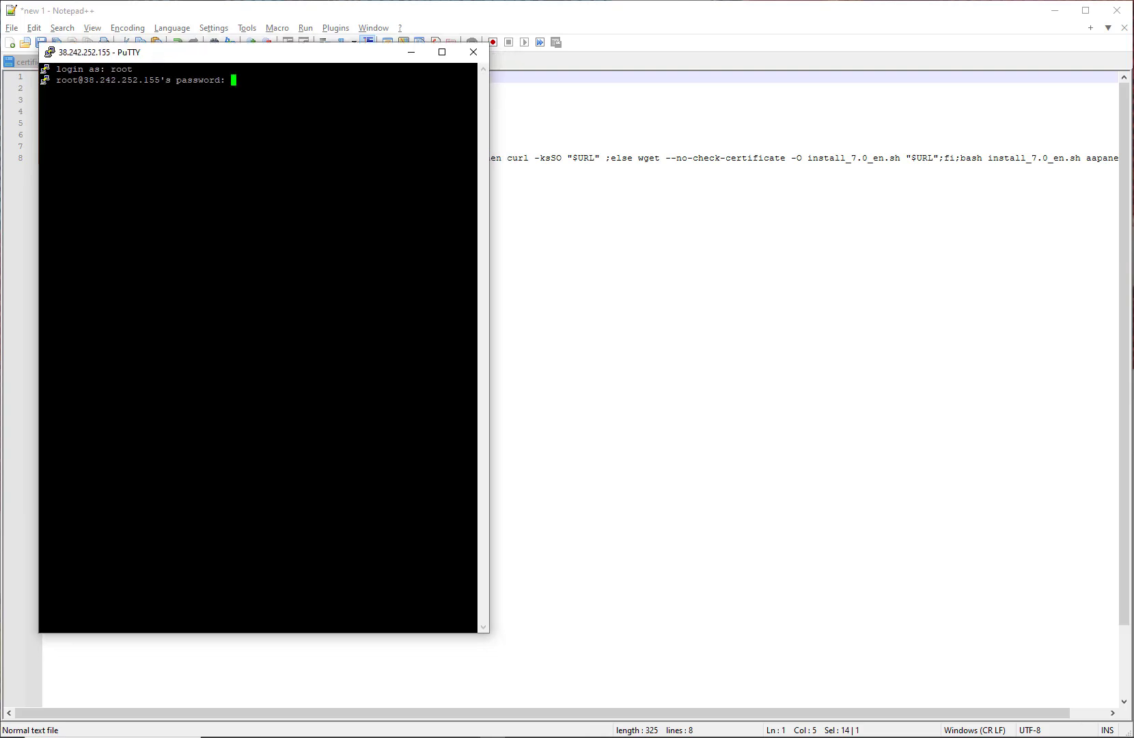
left_click(264, 737)
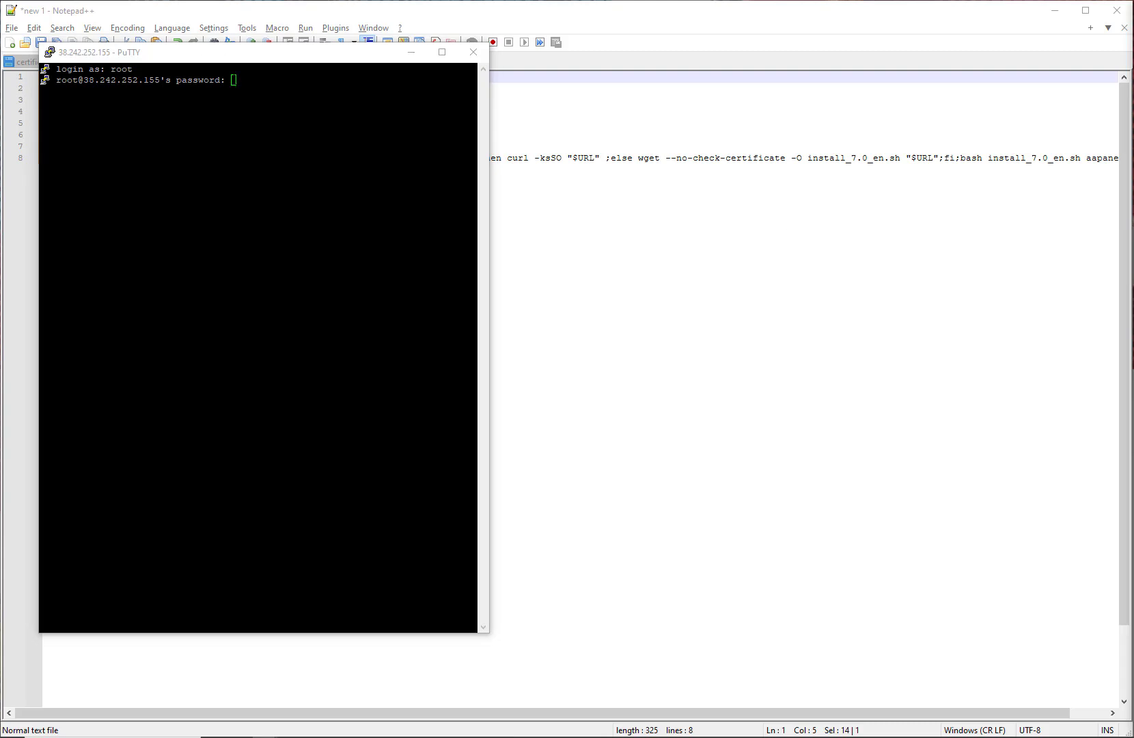
key("alt+Tab")
key("Return")
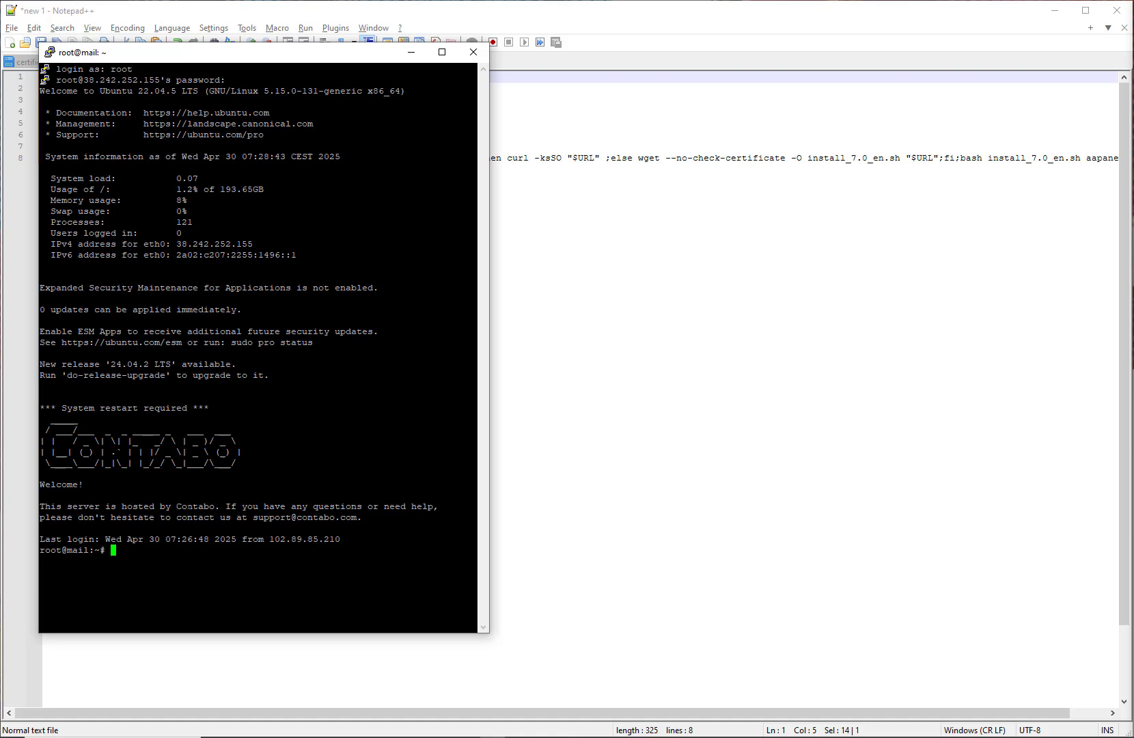
Step: Run hostname to confirm it returns mail.diggitech.com.ng
type("hostname")
key("Return")
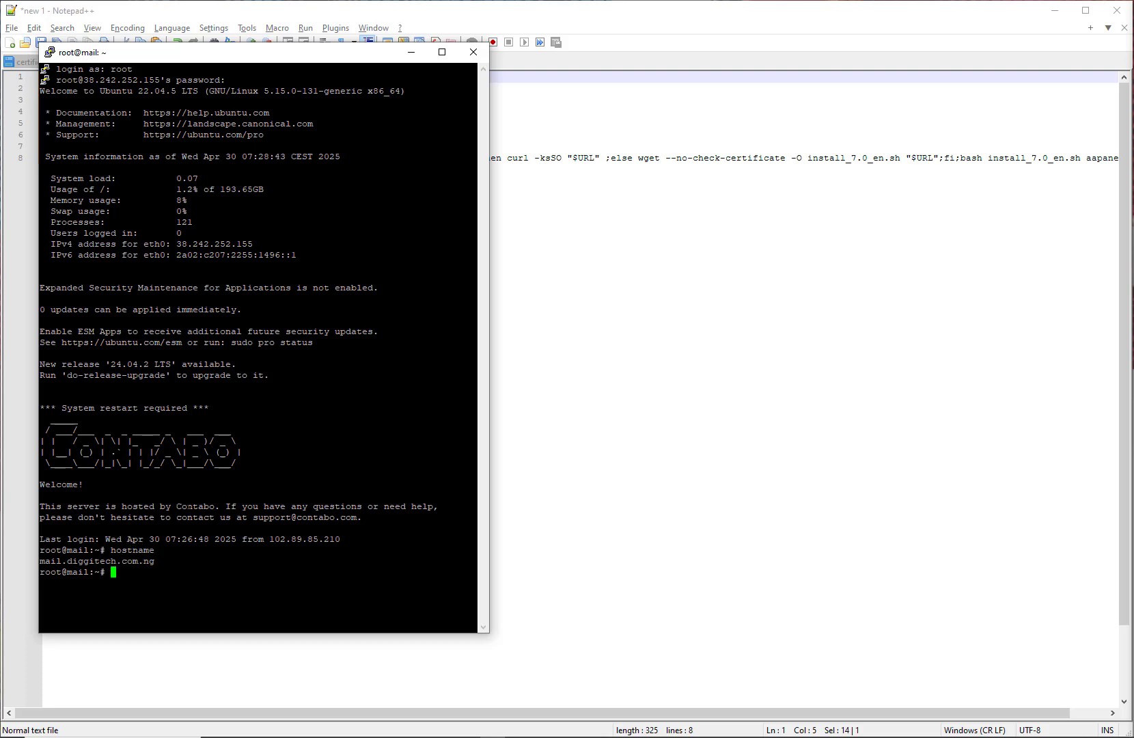
left_click_drag(477, 560, 36, 561)
left_click(138, 561)
Step: Copy the aaPanel install command from line 8 of the notes
left_click(579, 163)
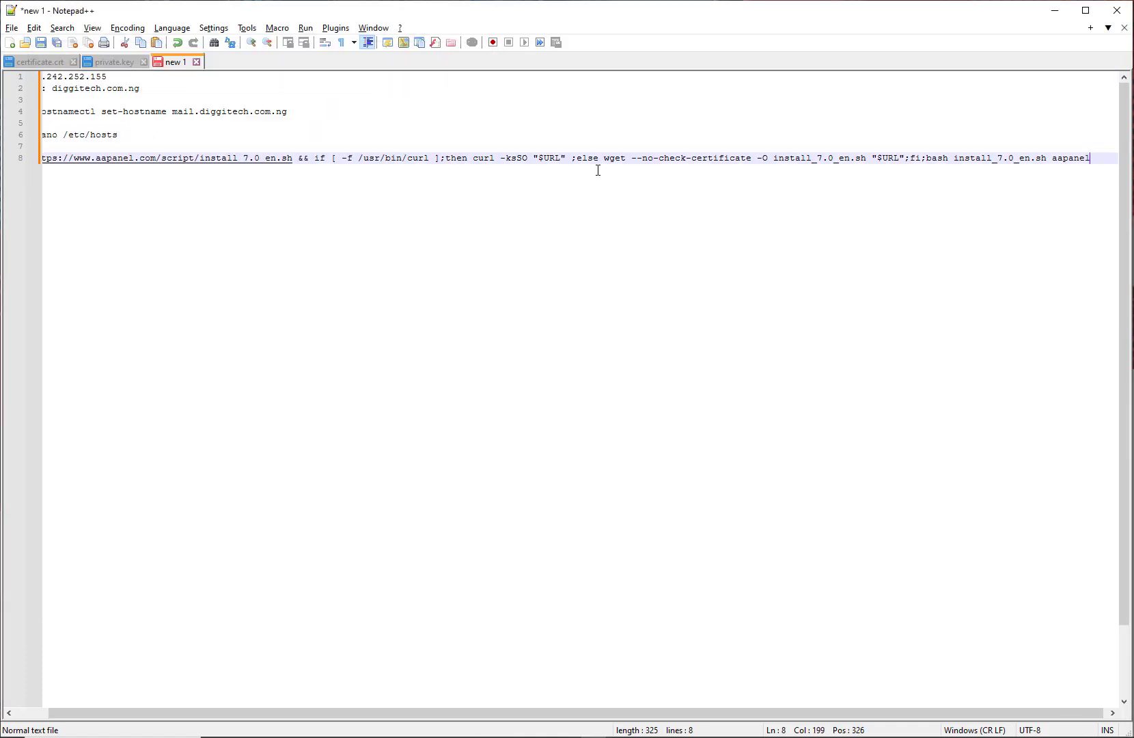
left_click_drag(1091, 158, 33, 159)
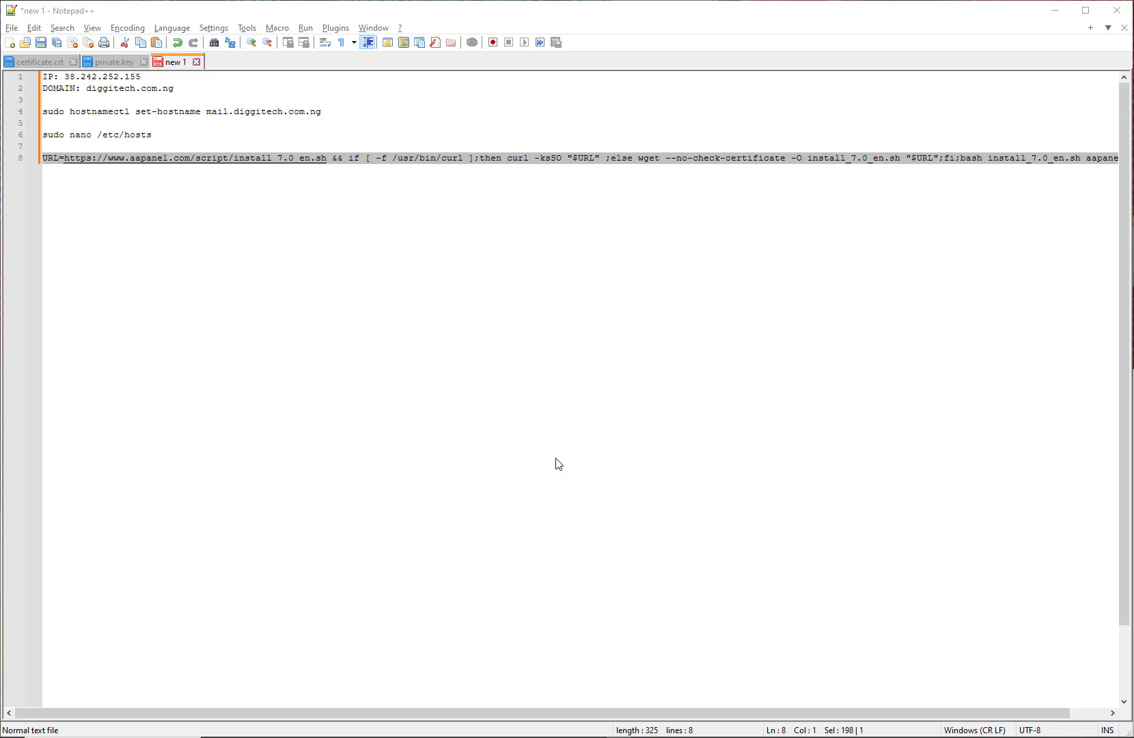
key("alt+Tab")
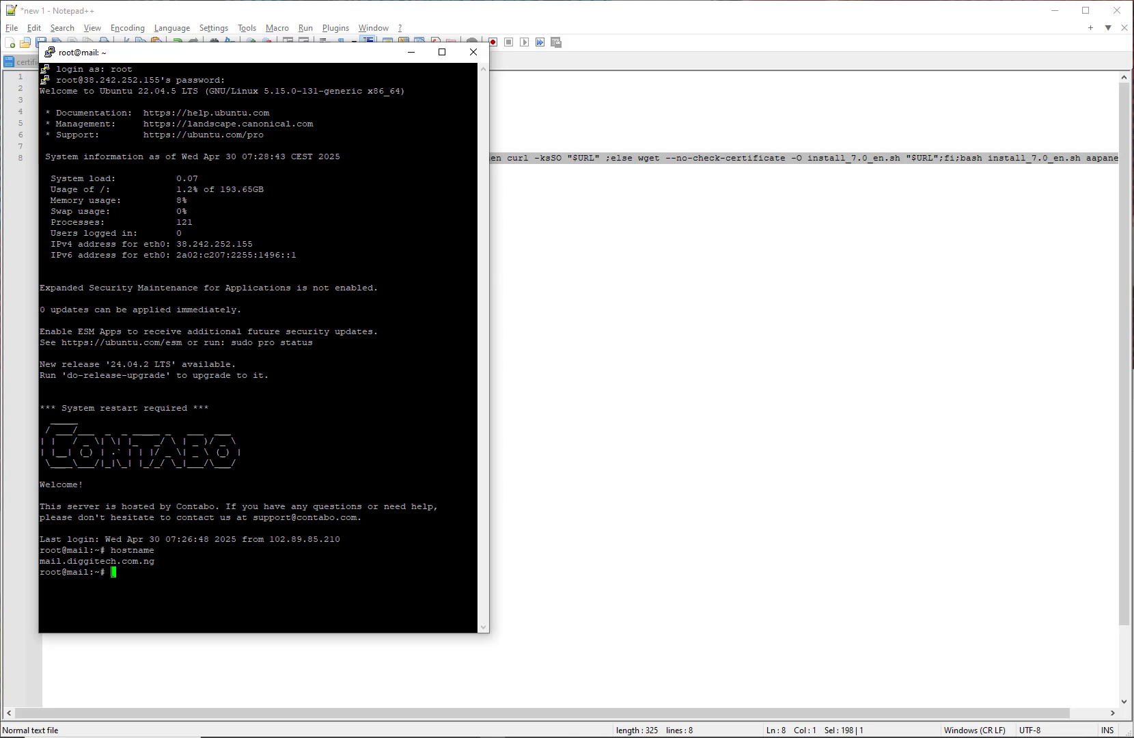
right_click(112, 572)
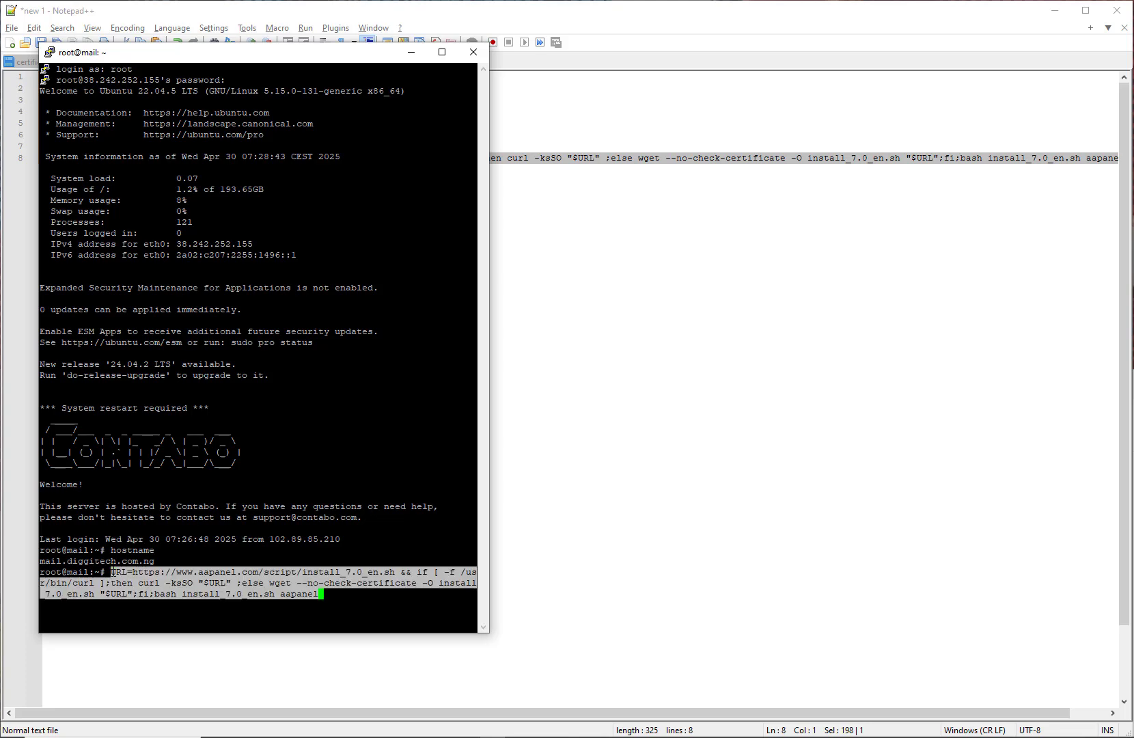
key("Return")
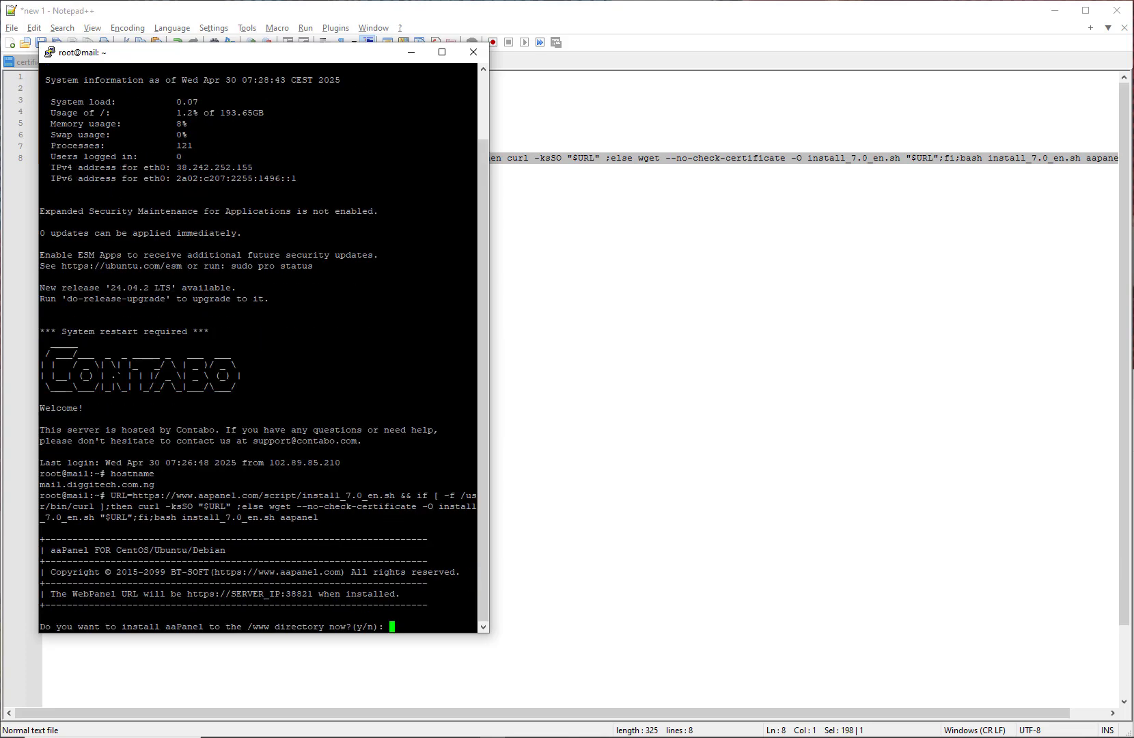
left_click_drag(490, 200, 801, 216)
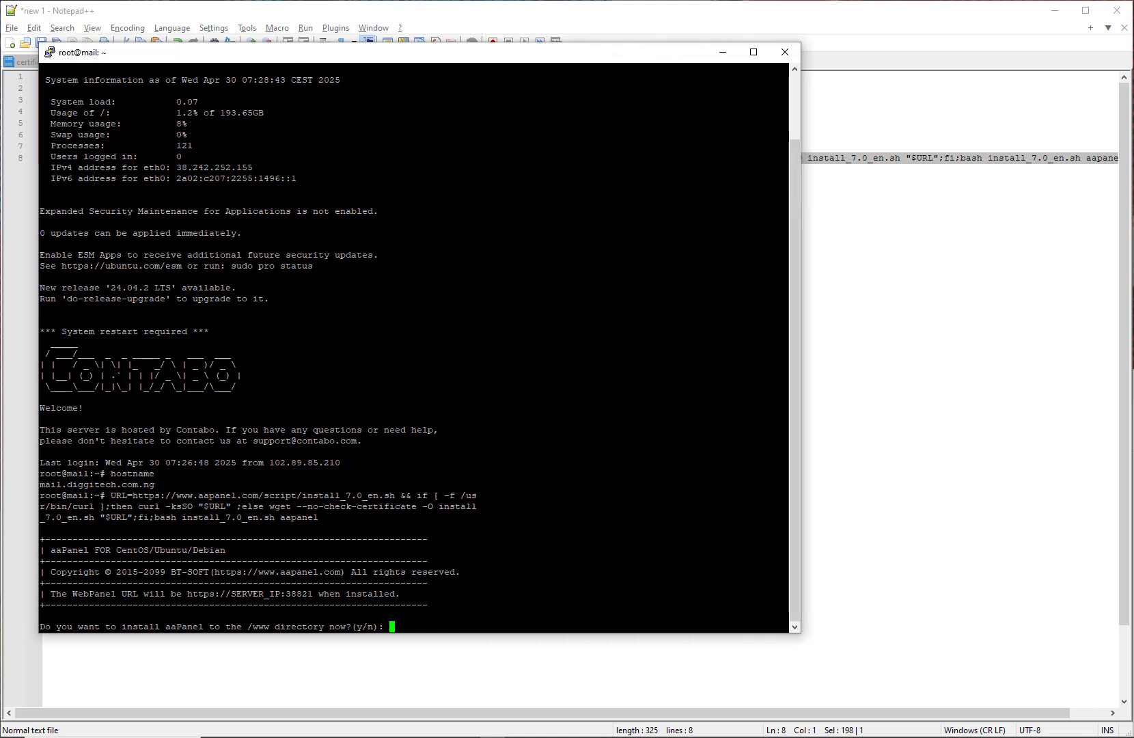
left_click_drag(379, 43, 378, 20)
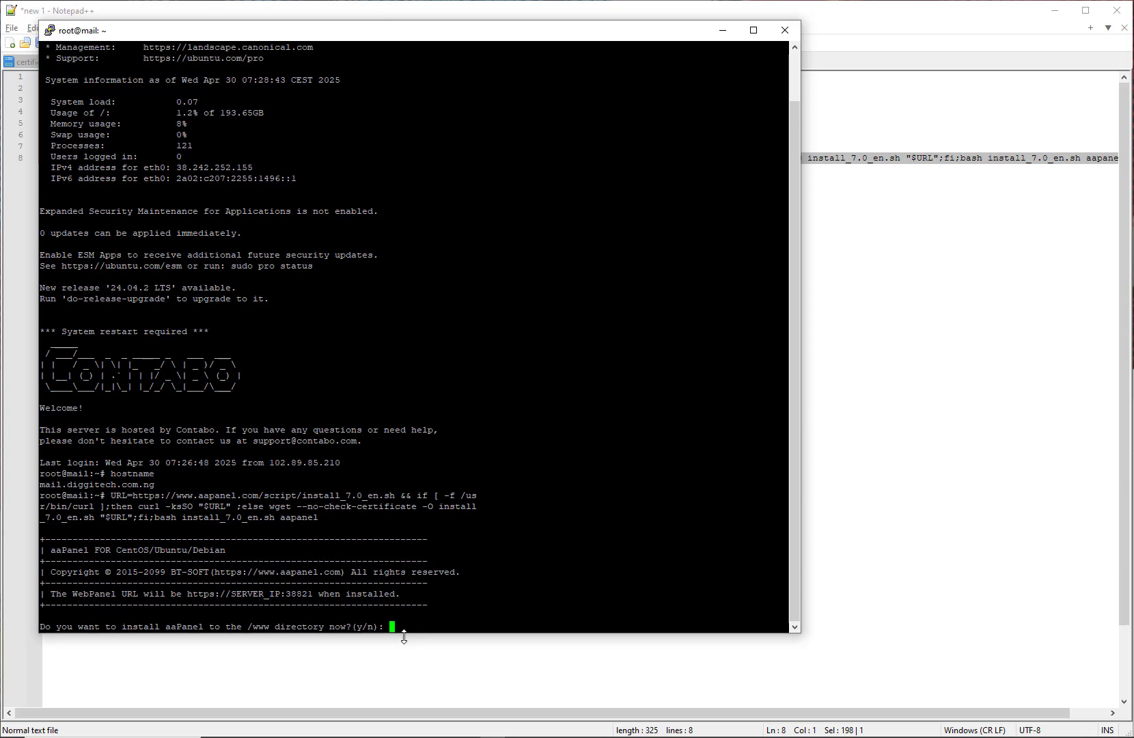
left_click_drag(404, 636, 403, 658)
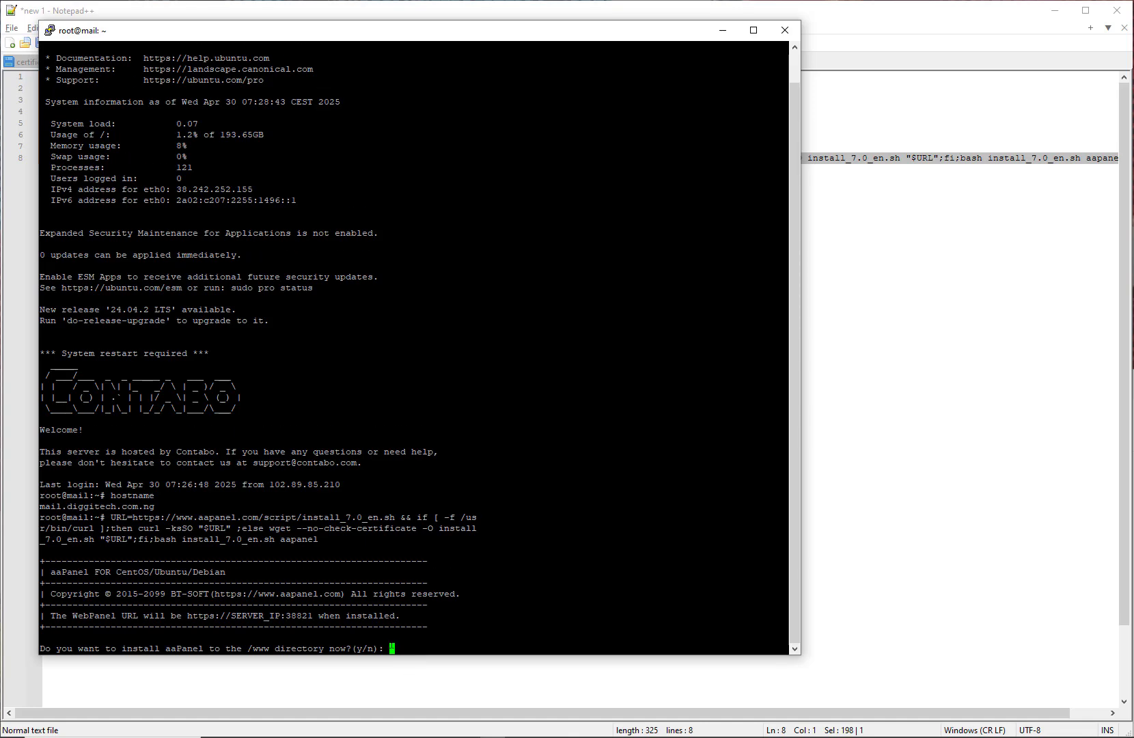
type("y")
key("Return")
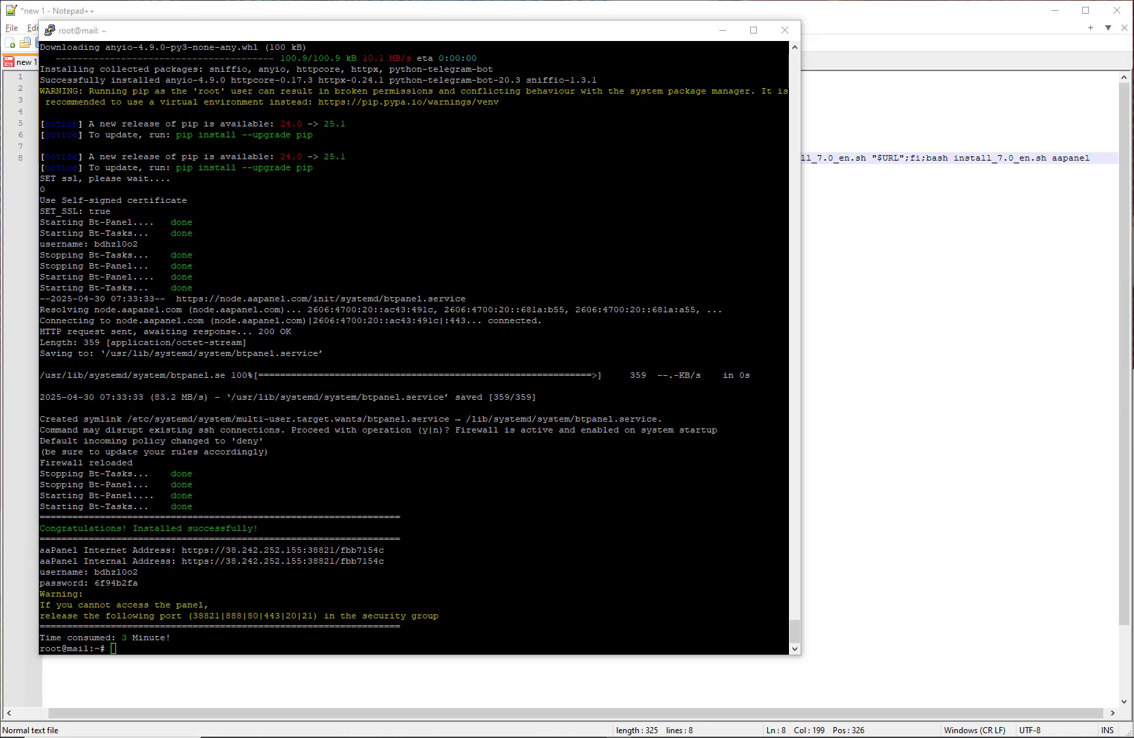
Step: Copy the aaPanel addresses and login details from PuTTY into the notes below line 8
left_click_drag(39, 550, 138, 583)
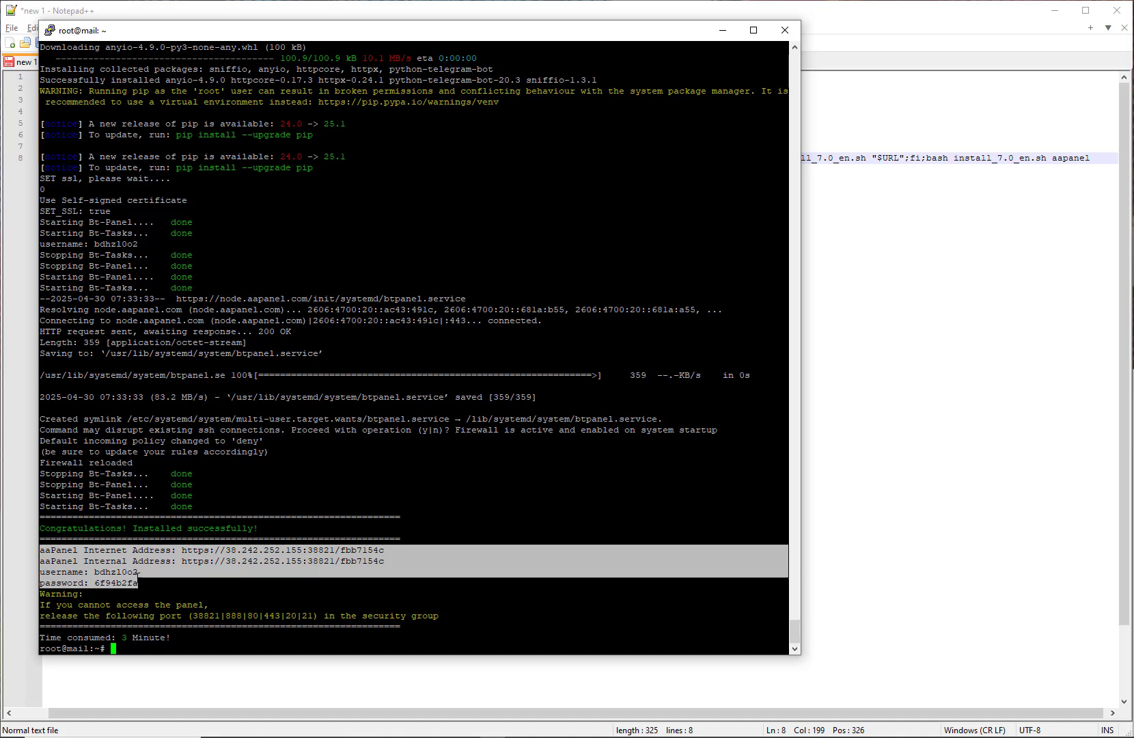
key("ctrl+c")
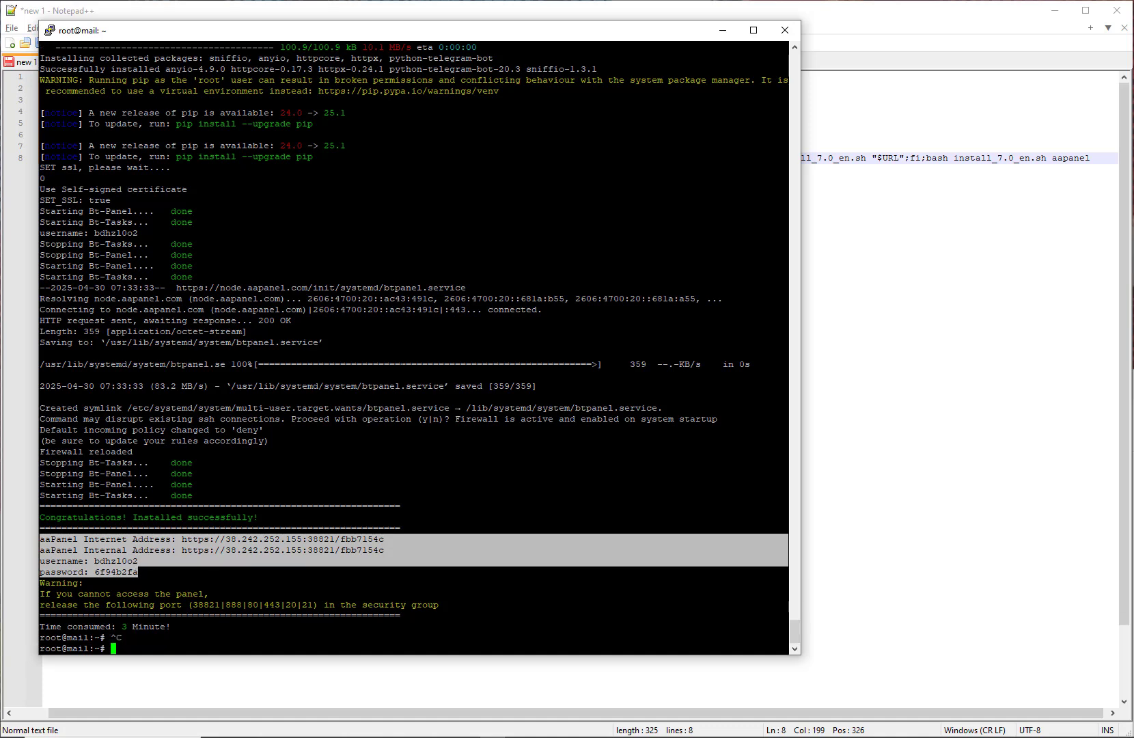
left_click(819, 369)
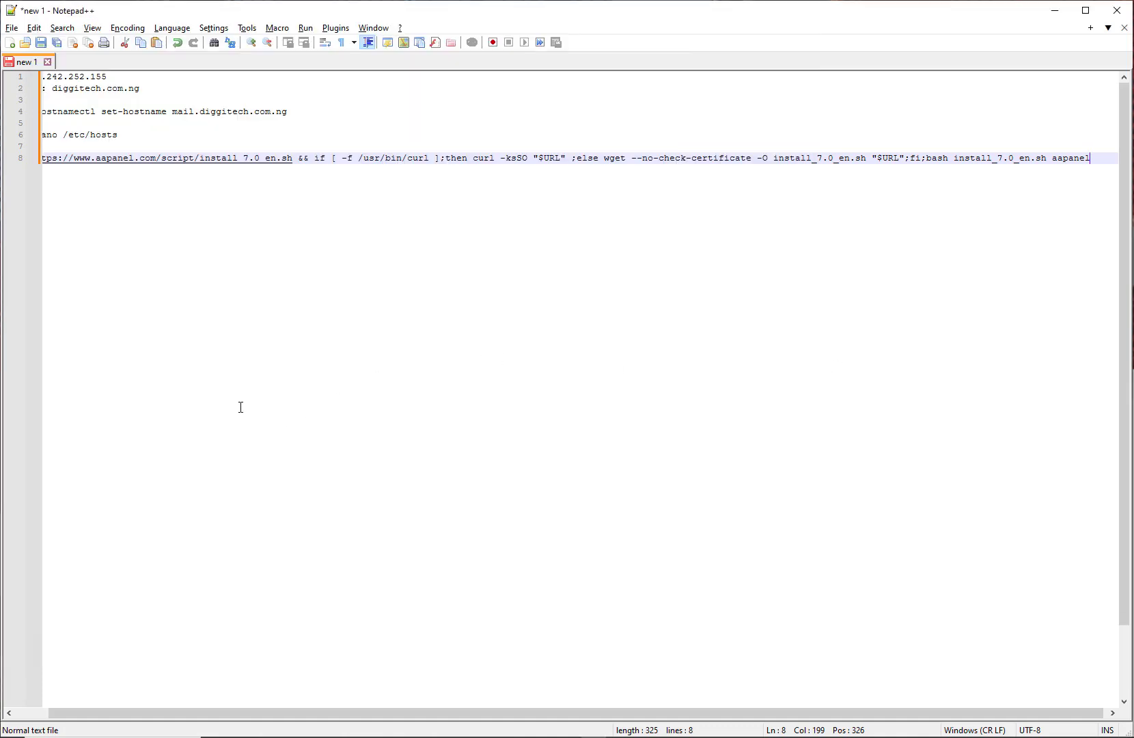
left_click_drag(255, 711, 194, 708)
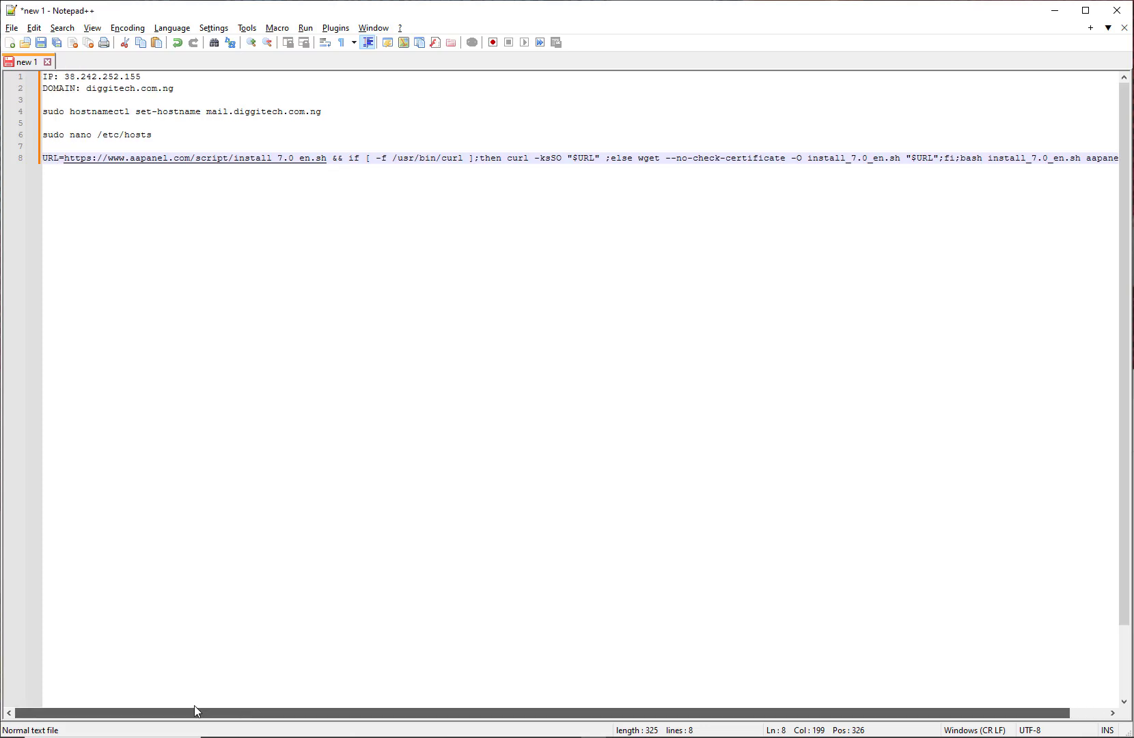
left_click(175, 335)
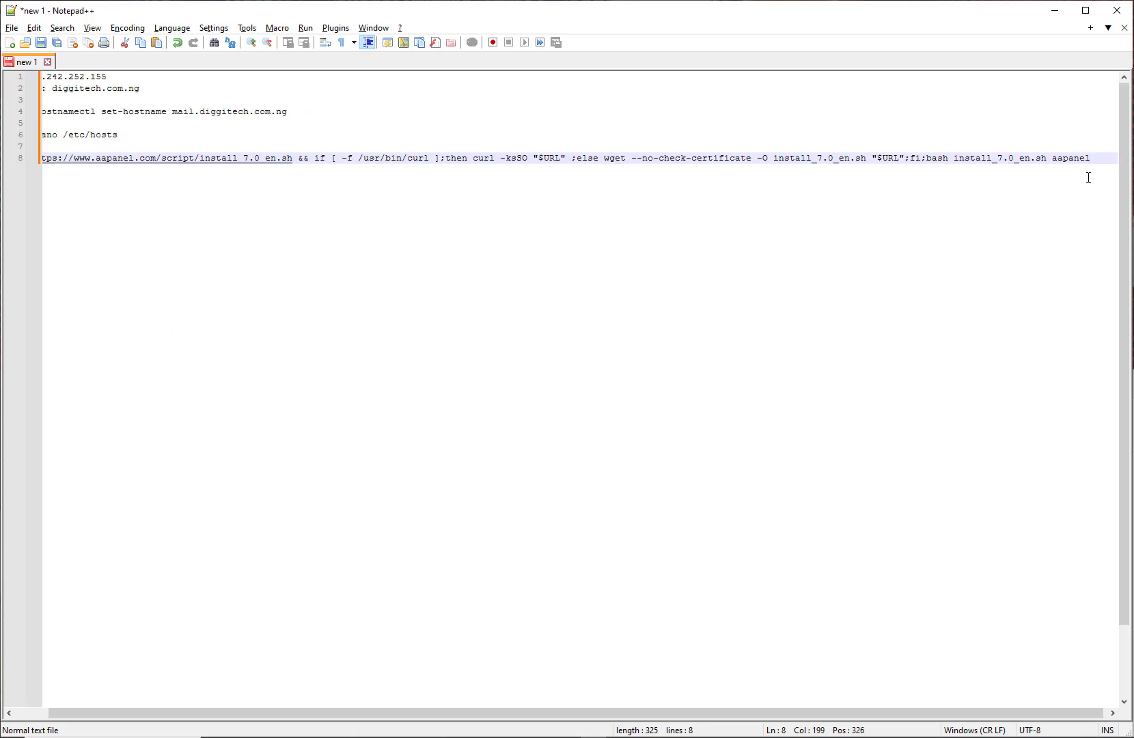
key("Return")
key("Return")
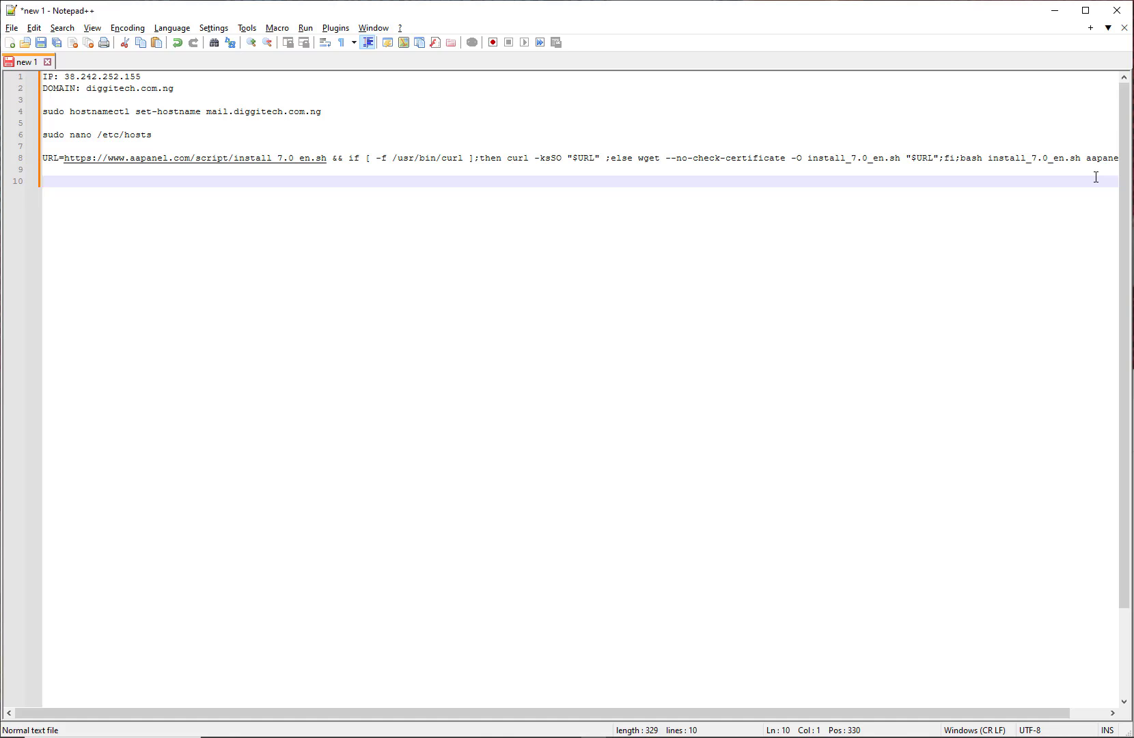
key("ctrl+v")
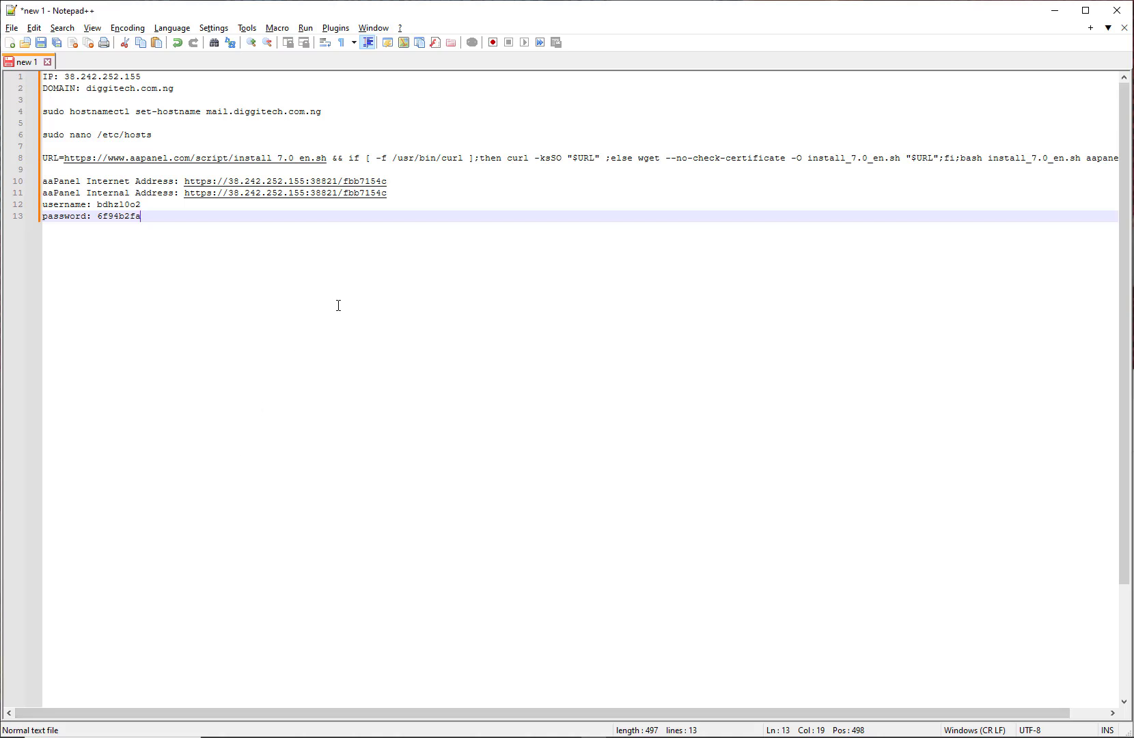
key("alt+Tab")
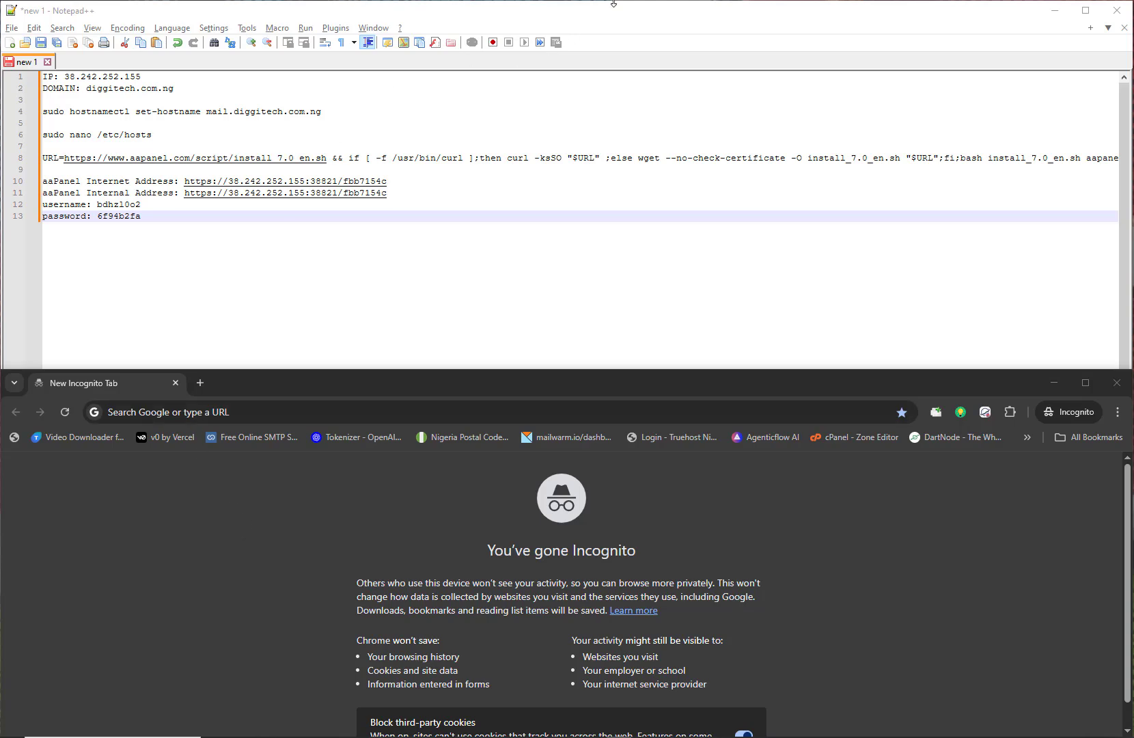
Step: Copy the aaPanel internet address from line 10 of the notes
left_click_drag(189, 15, 0, 0)
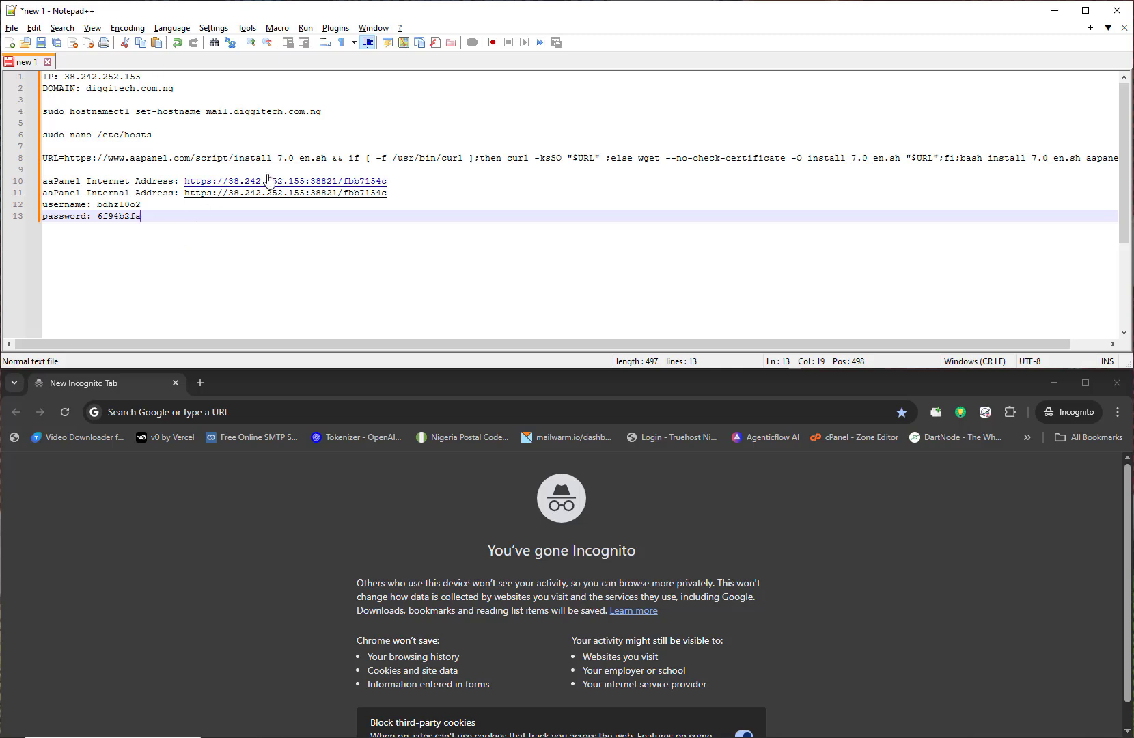
left_click_drag(389, 181, 189, 179)
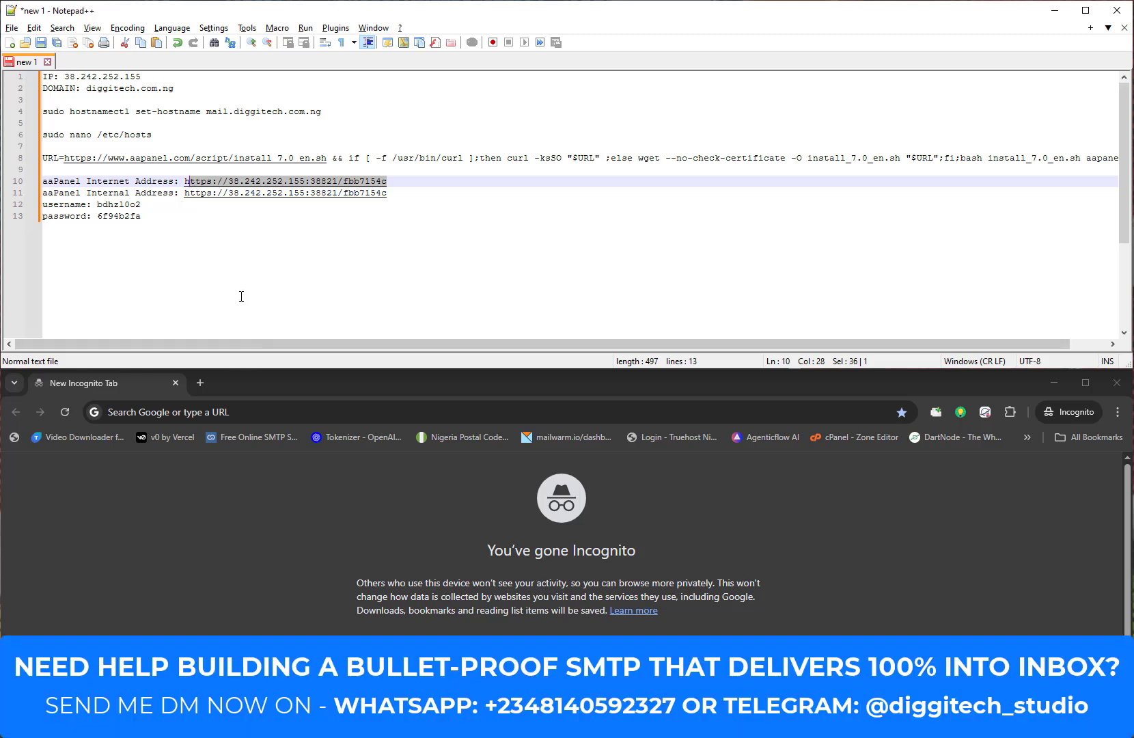
left_click(200, 205)
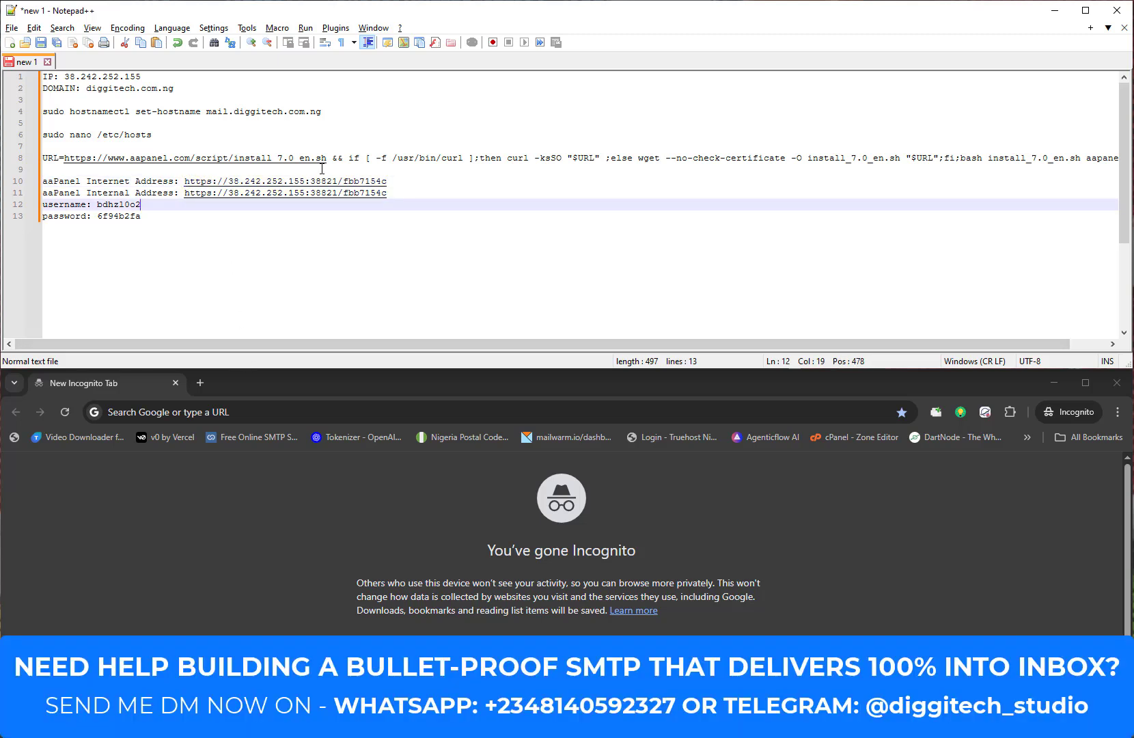
left_click_drag(391, 180, 184, 183)
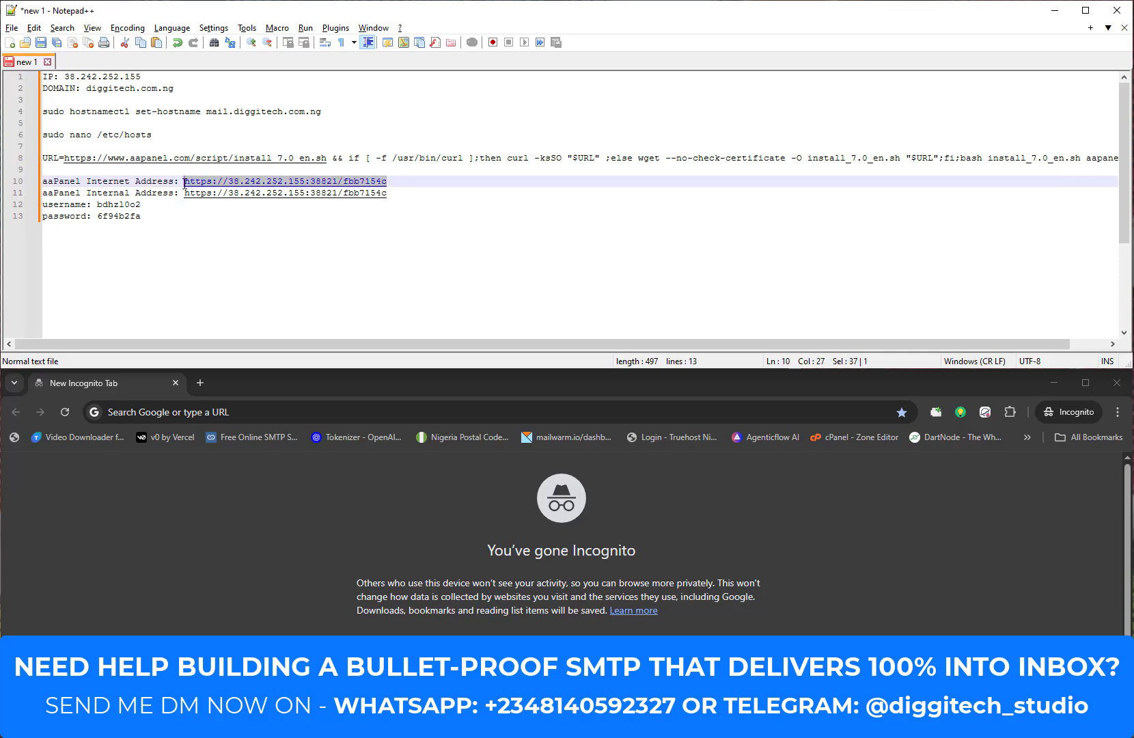
Step: Open the address in Chrome and proceed past the certificate warning to the login page
left_click(219, 412)
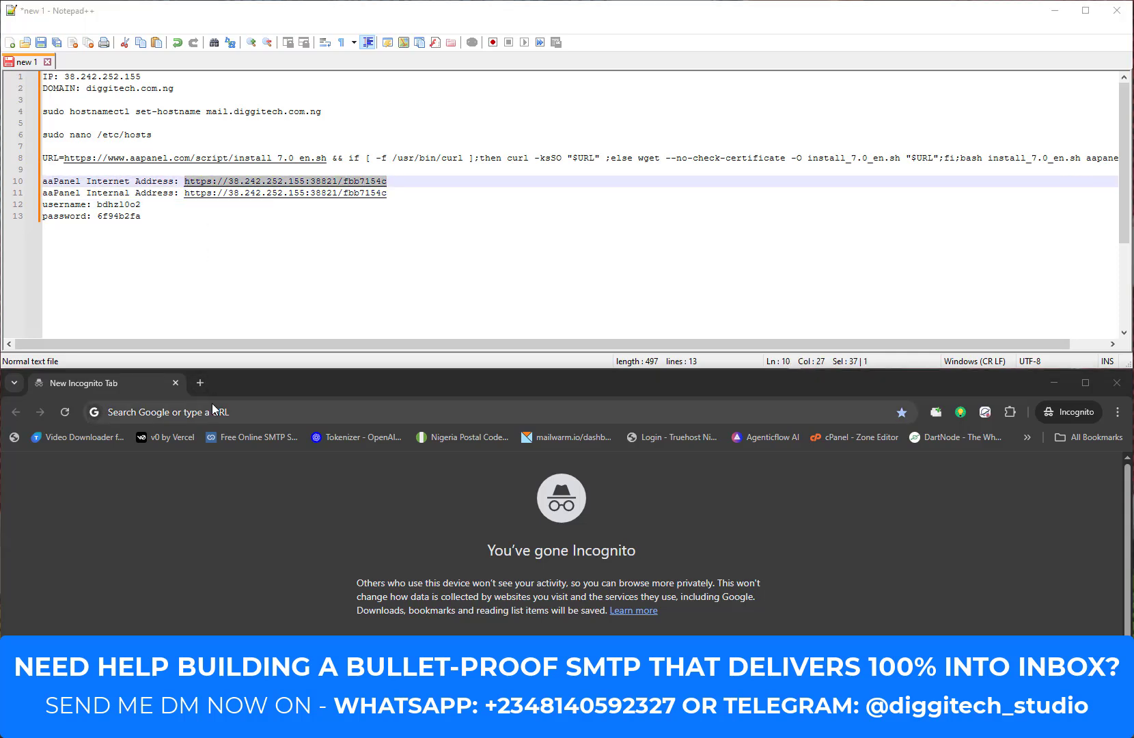
key("ctrl+v")
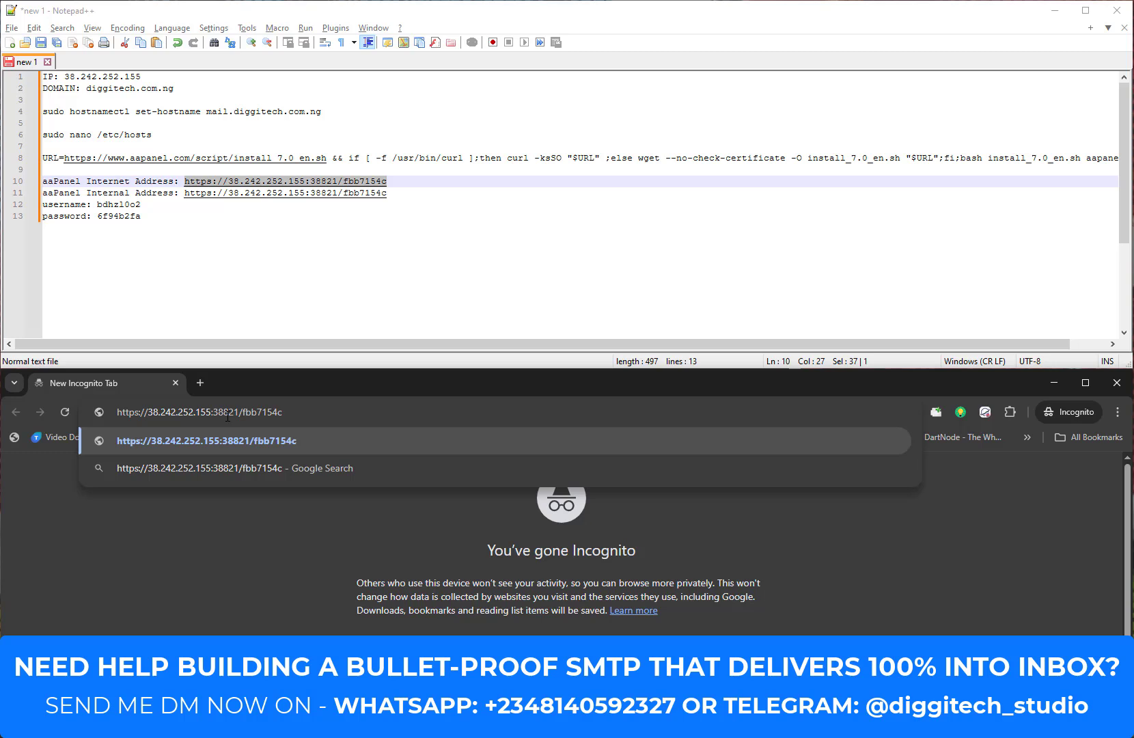
key("Return")
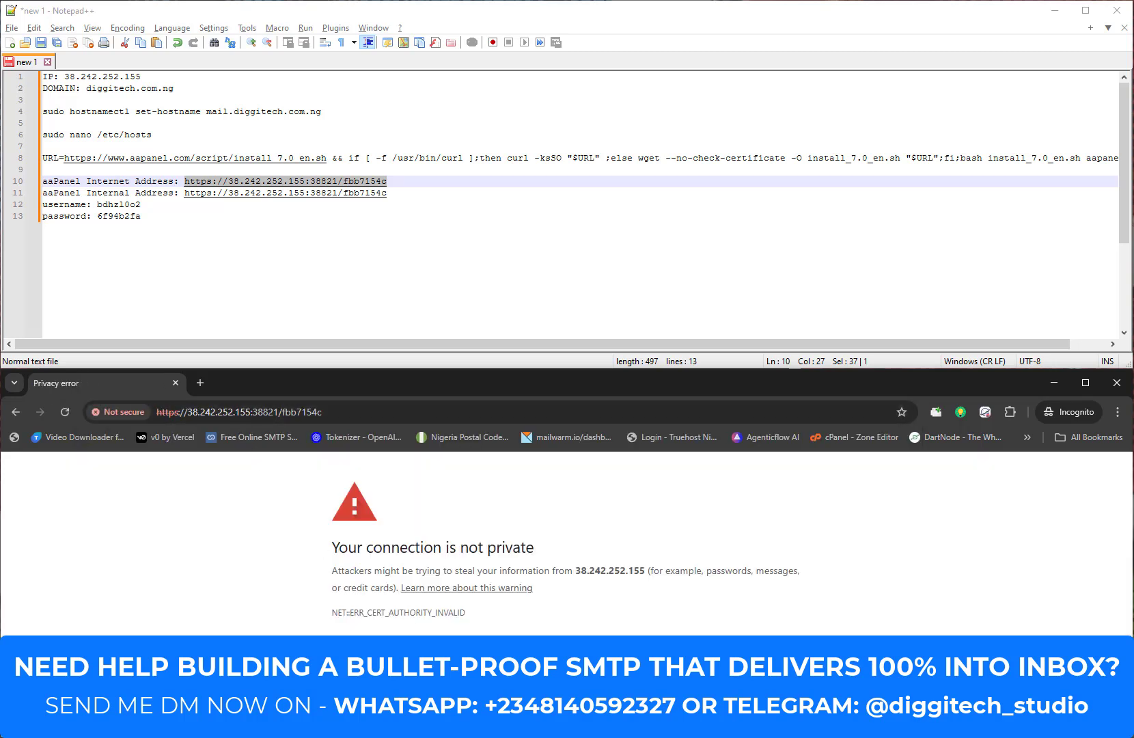
left_click(360, 698)
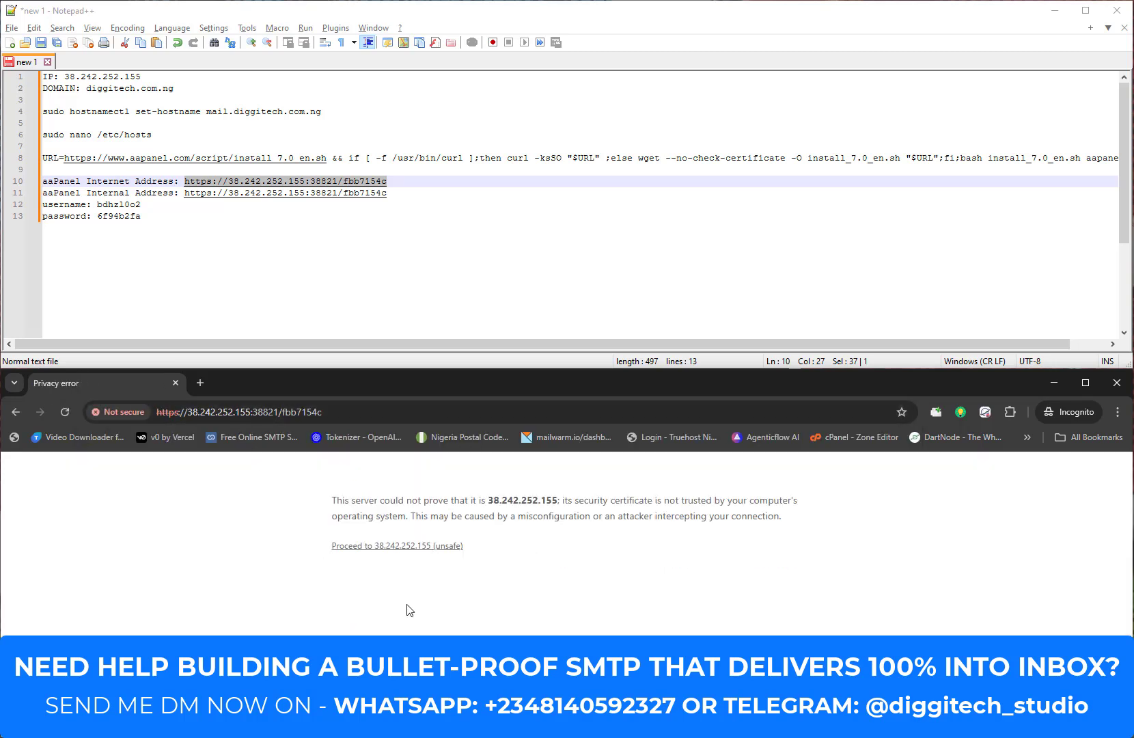
left_click(393, 547)
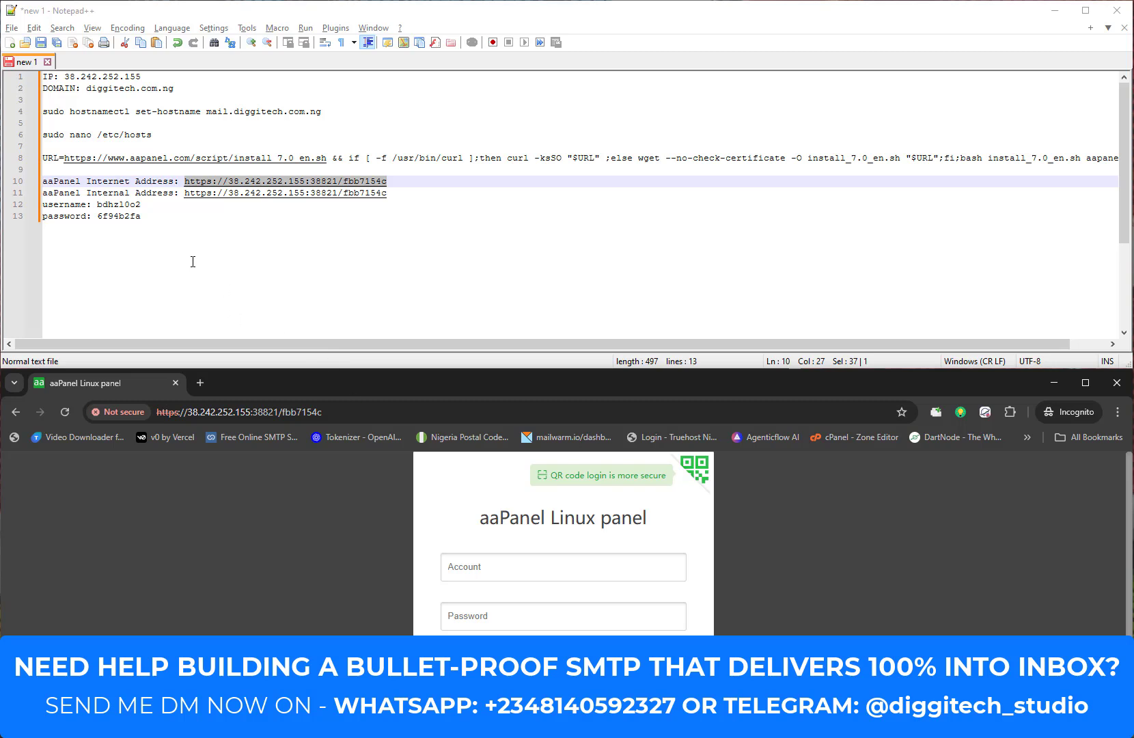
Step: Log in to aaPanel with the generated username and password copied from Notepad++
left_click_drag(149, 204, 94, 207)
left_click(539, 567)
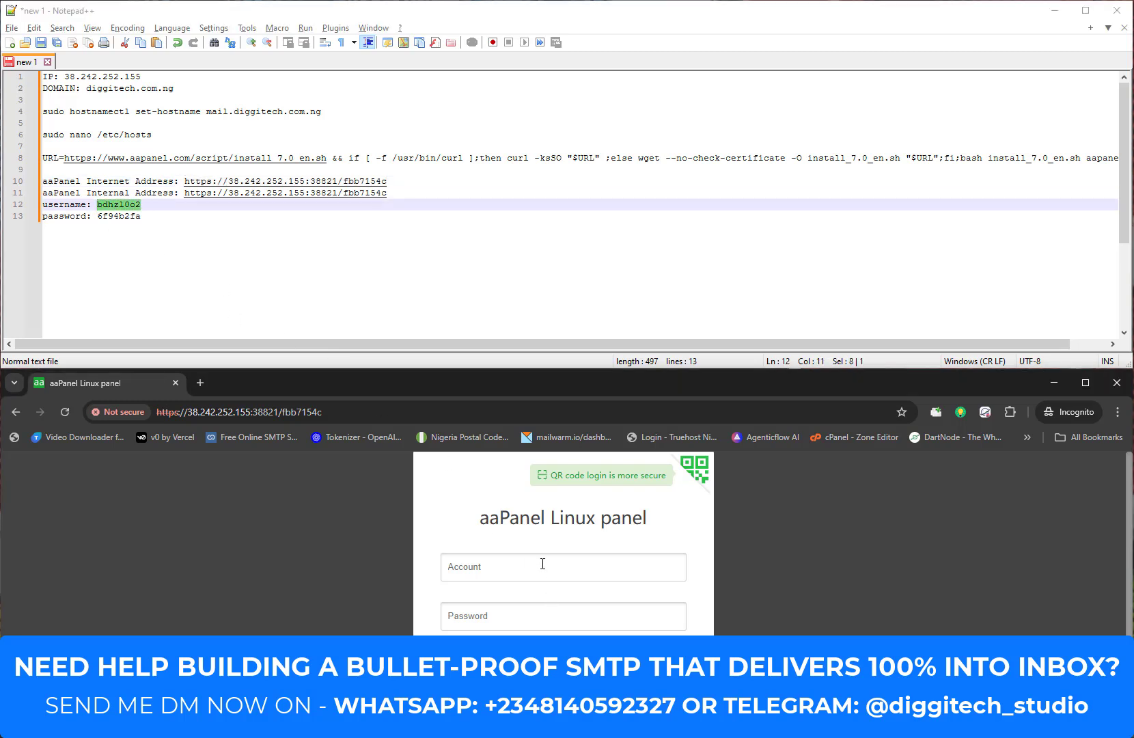
key("ctrl+v")
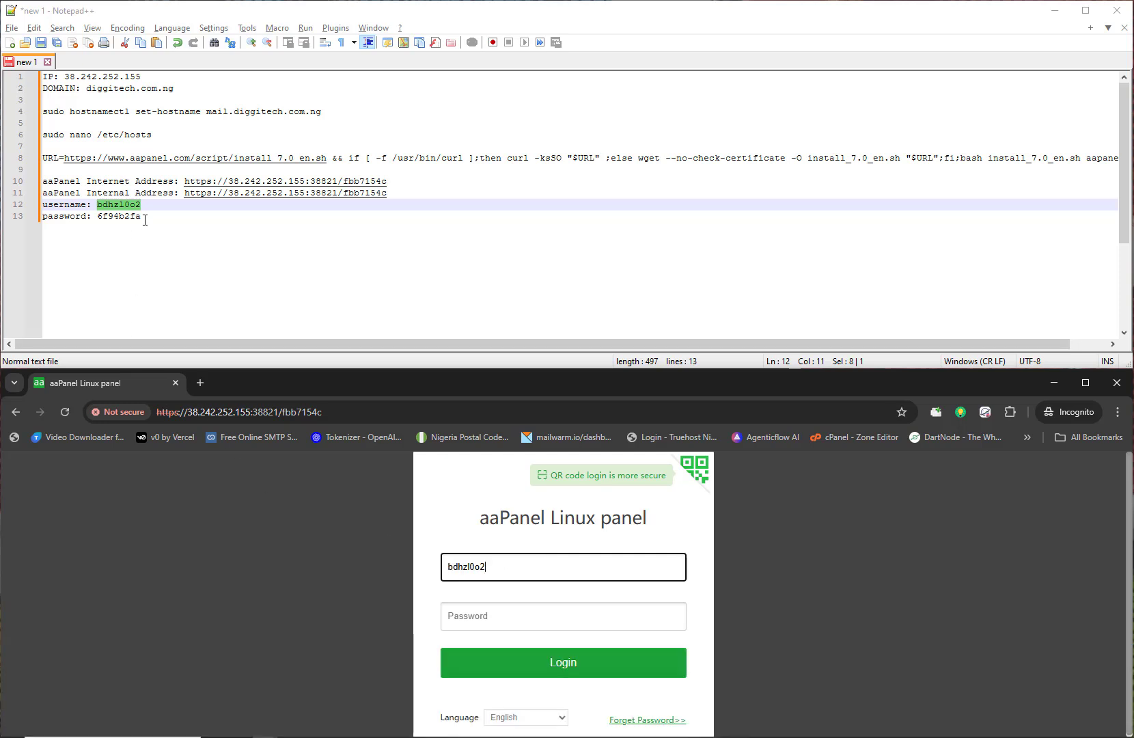
left_click_drag(142, 216, 100, 215)
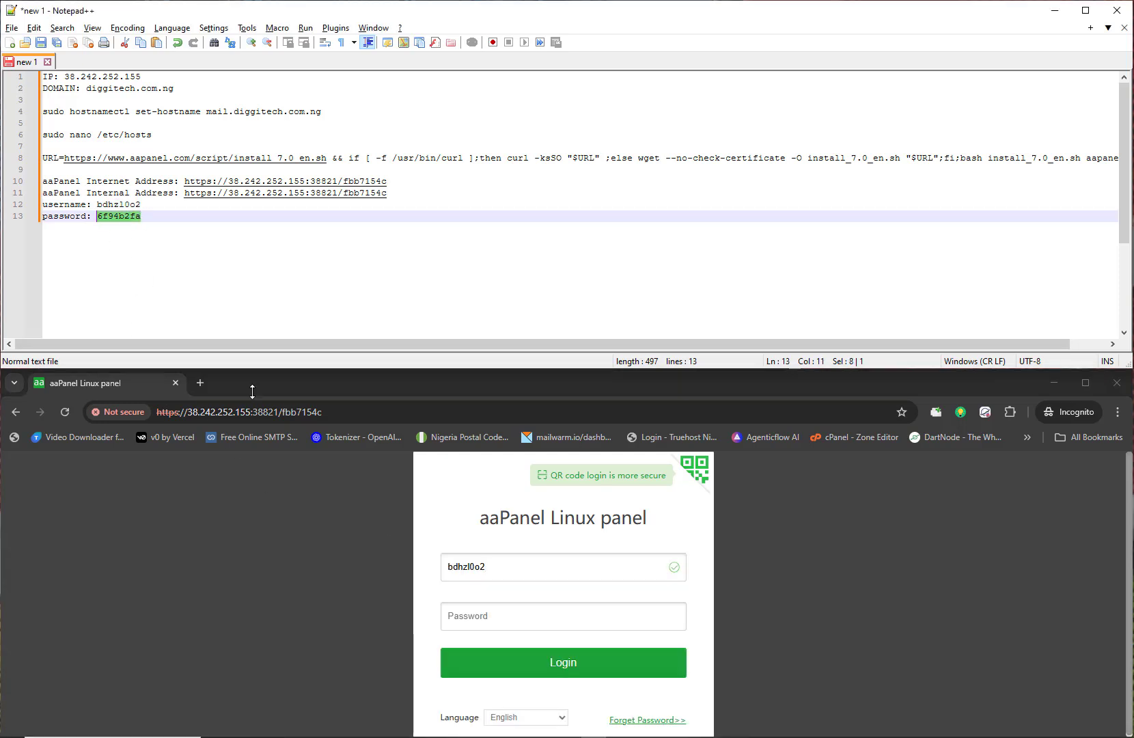
left_click(483, 612)
key("ctrl+v")
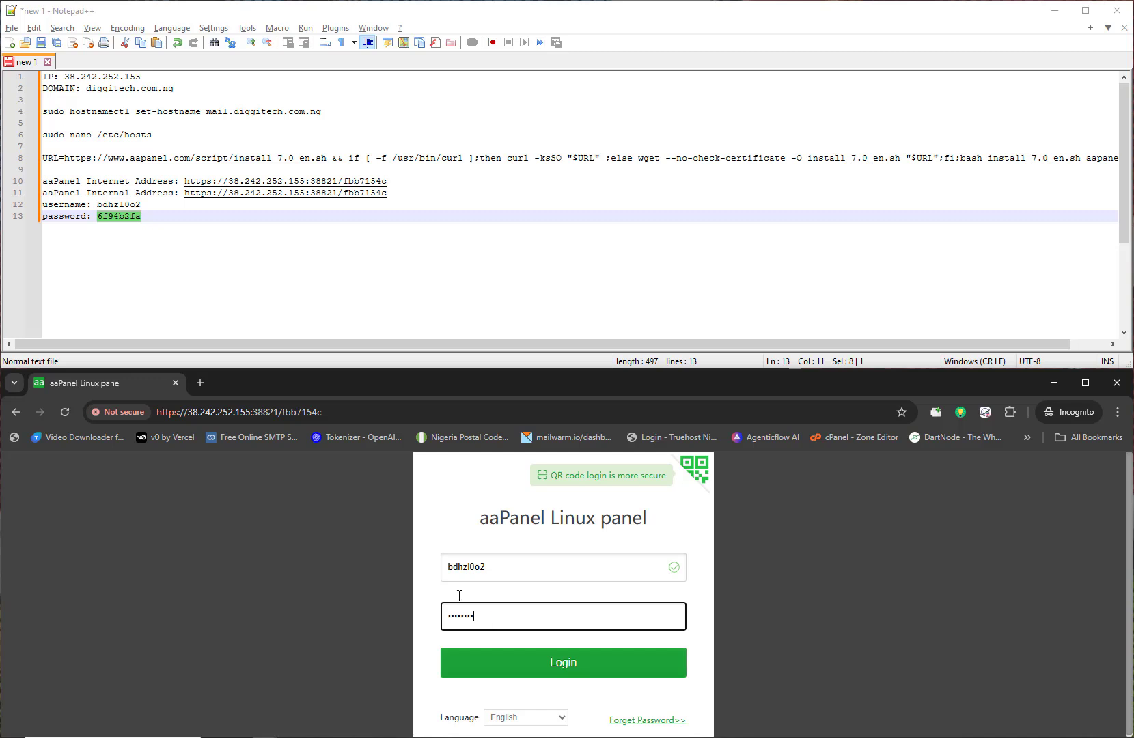
left_click_drag(490, 568, 422, 576)
left_click_drag(501, 609, 438, 613)
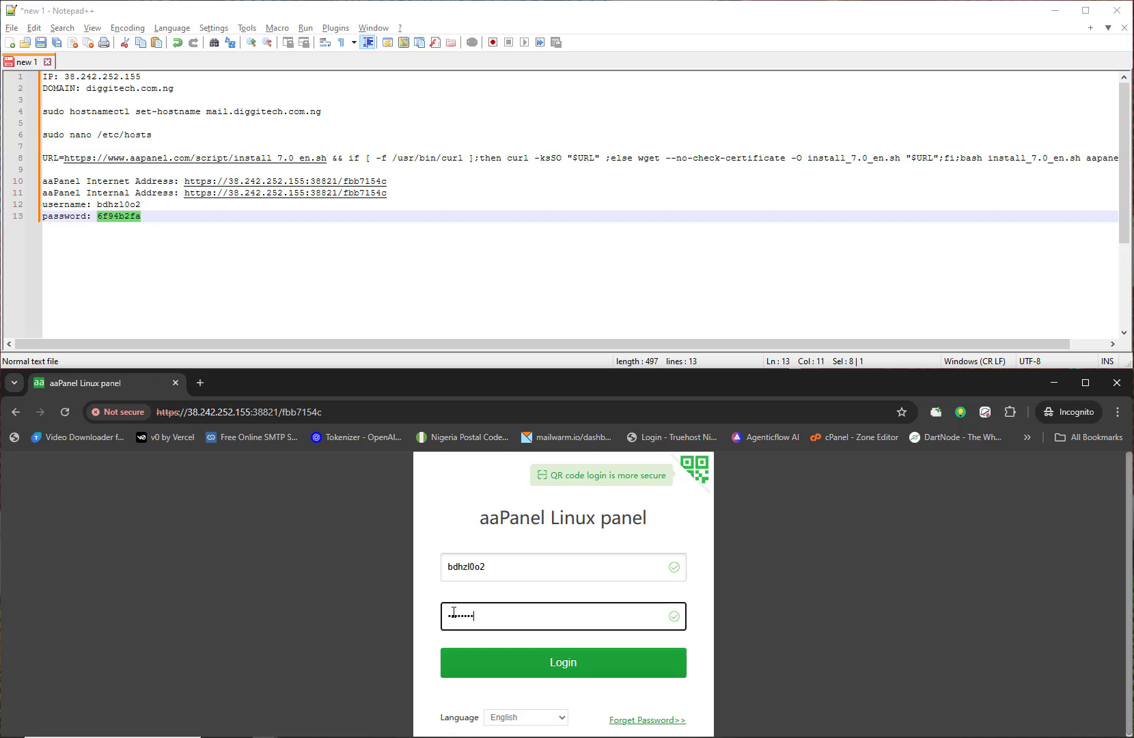
left_click(523, 664)
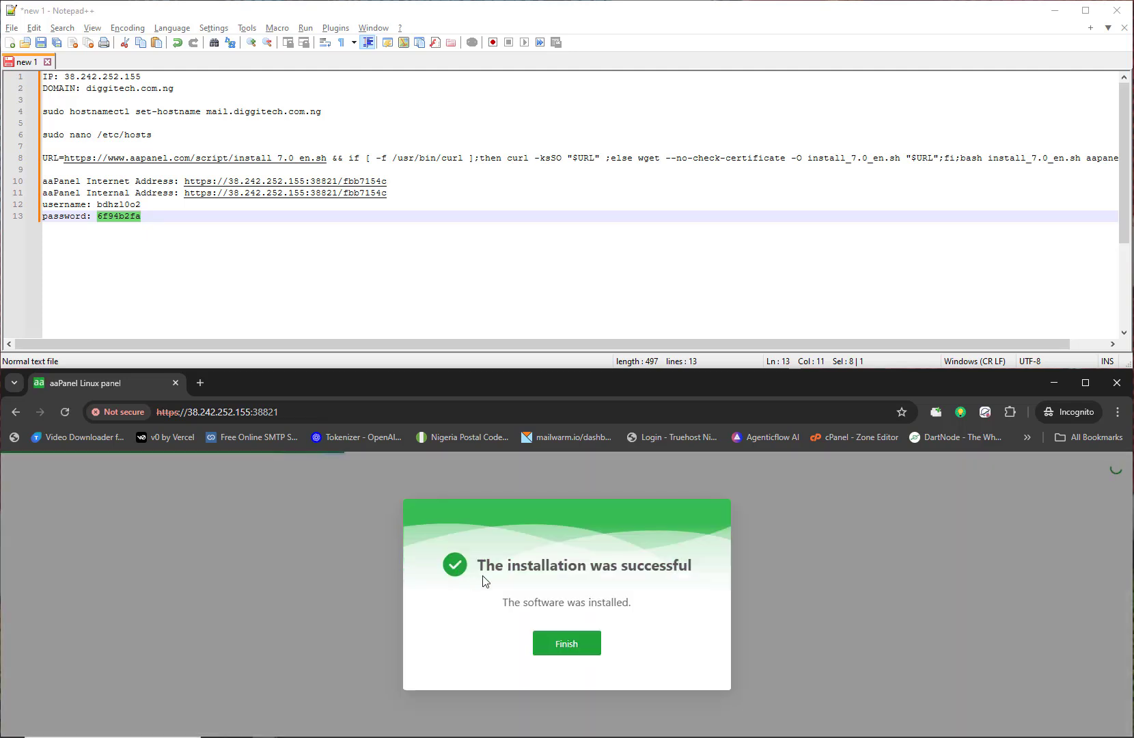
Step: Maximize the browser, dismiss the installation-successful message and return to the panel tab
left_click_drag(531, 383, 0, 377)
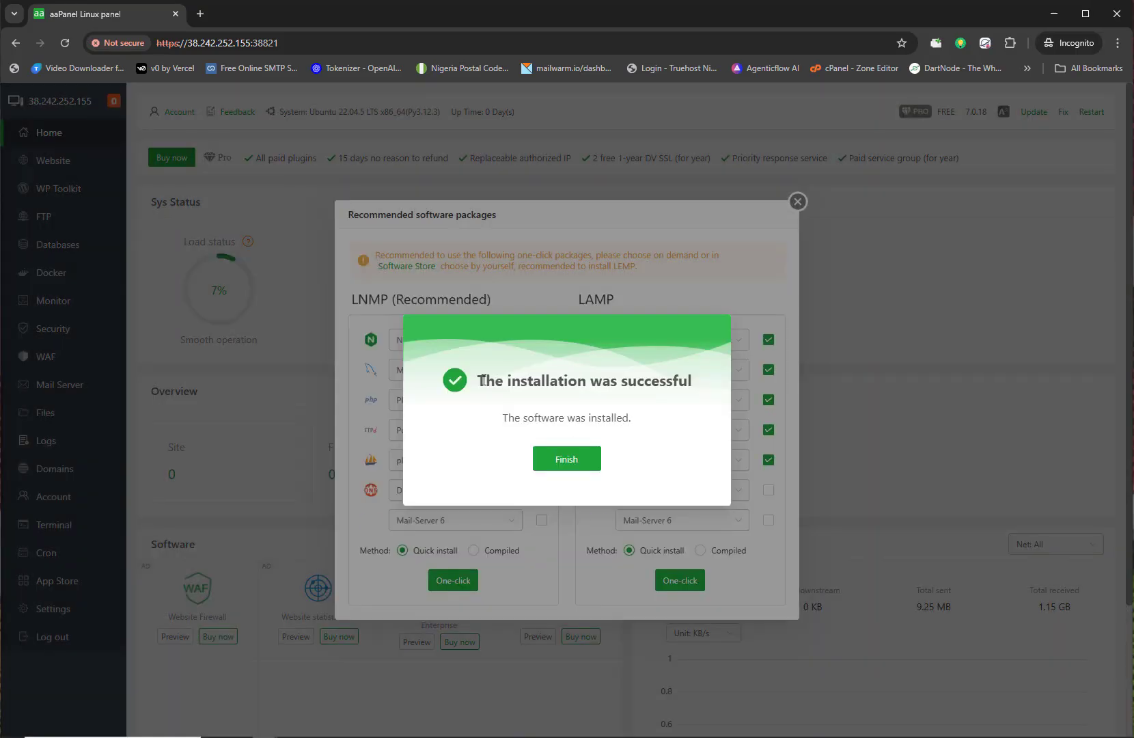
left_click_drag(487, 381, 785, 379)
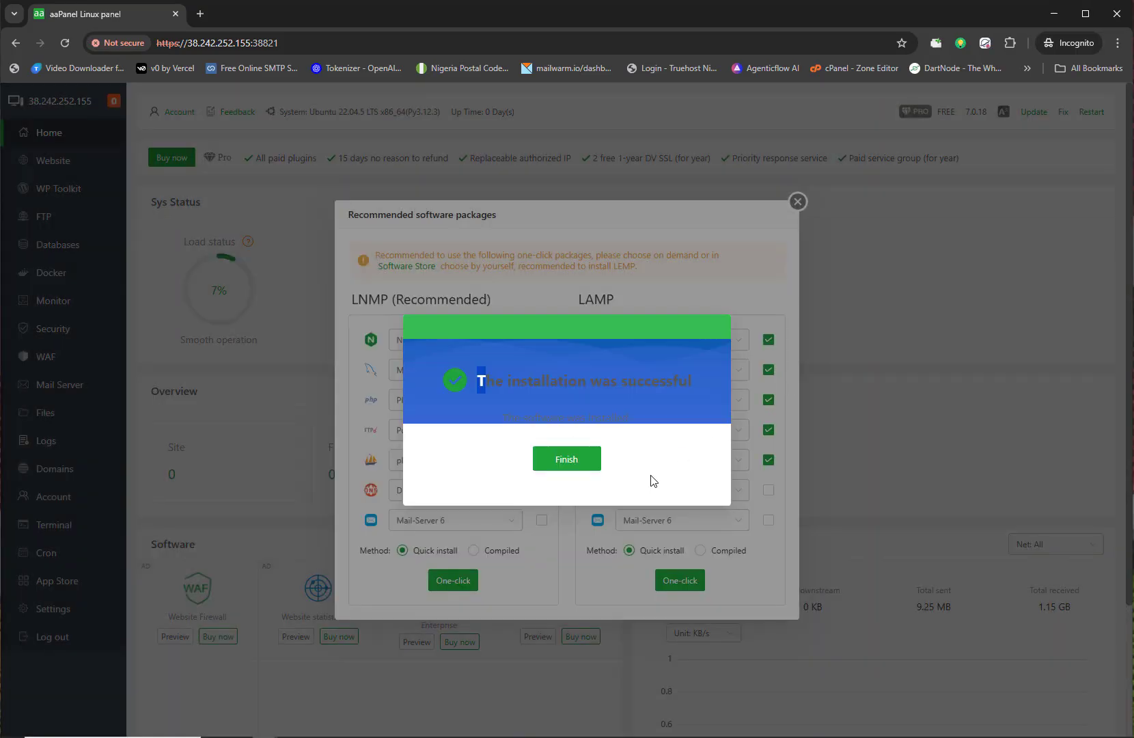
left_click(566, 464)
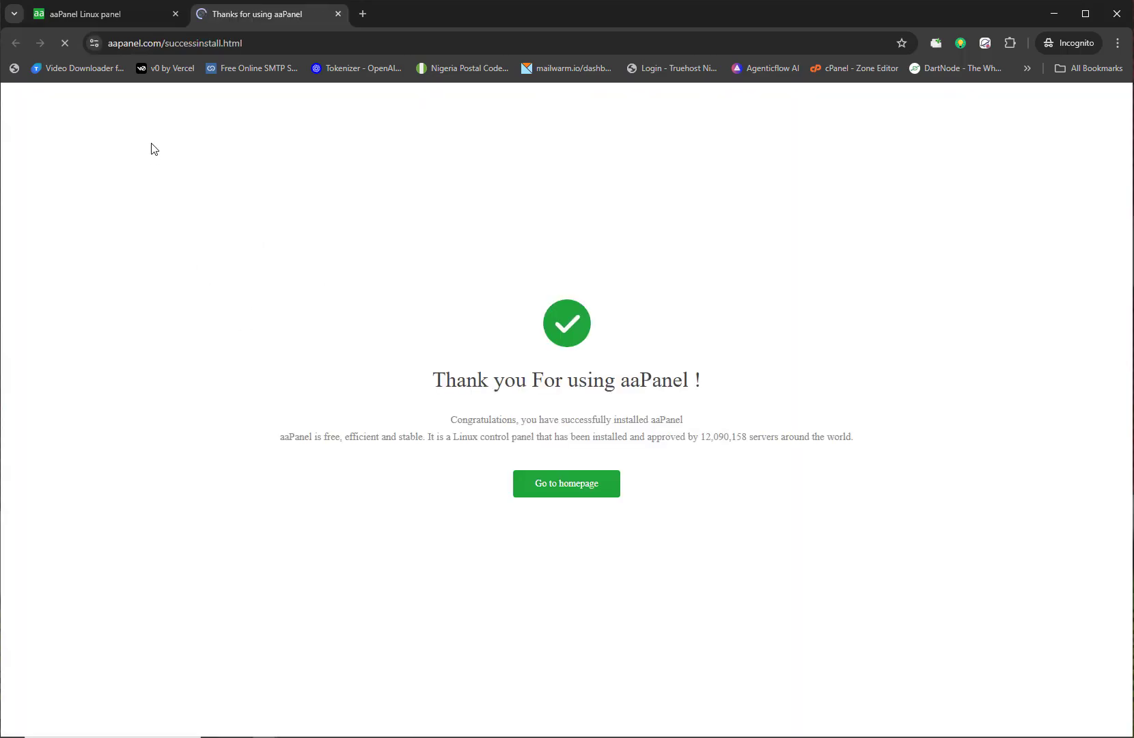
left_click(134, 17)
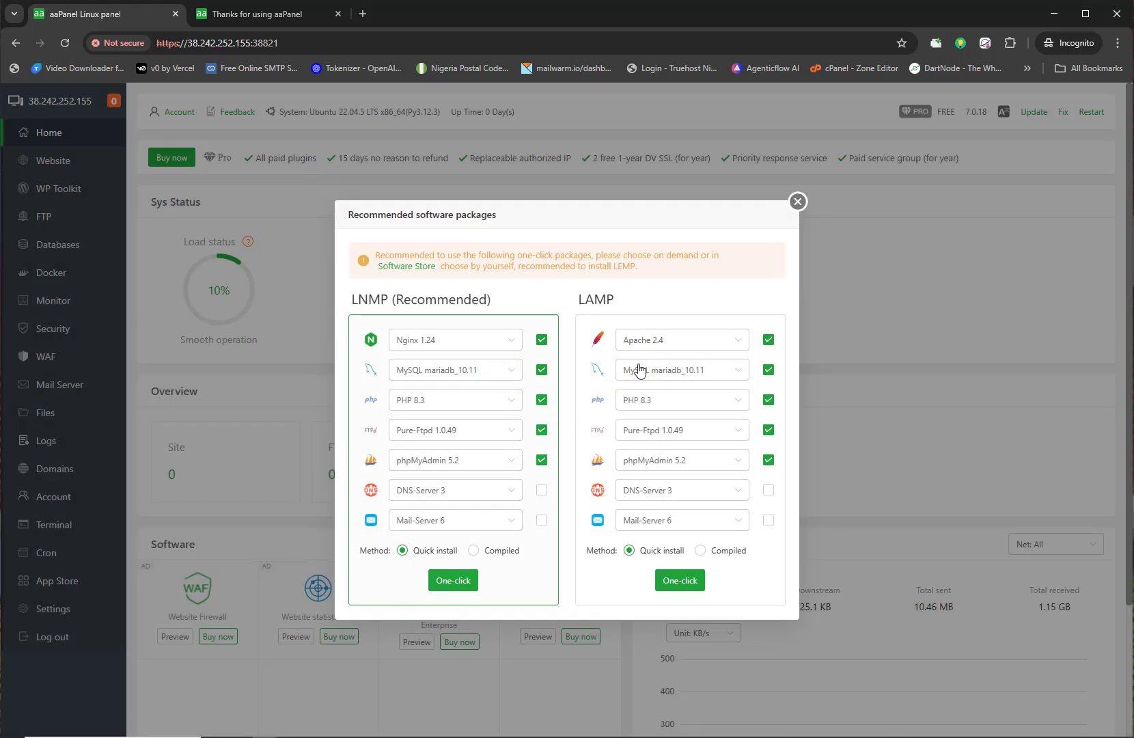
Step: Set LNMP to Nginx 1.25 and mariadb_11.4, keeping PHP 8.3, Pure-Ftpd 1.0.49 and phpMyAdmin 5.2
left_click(514, 347)
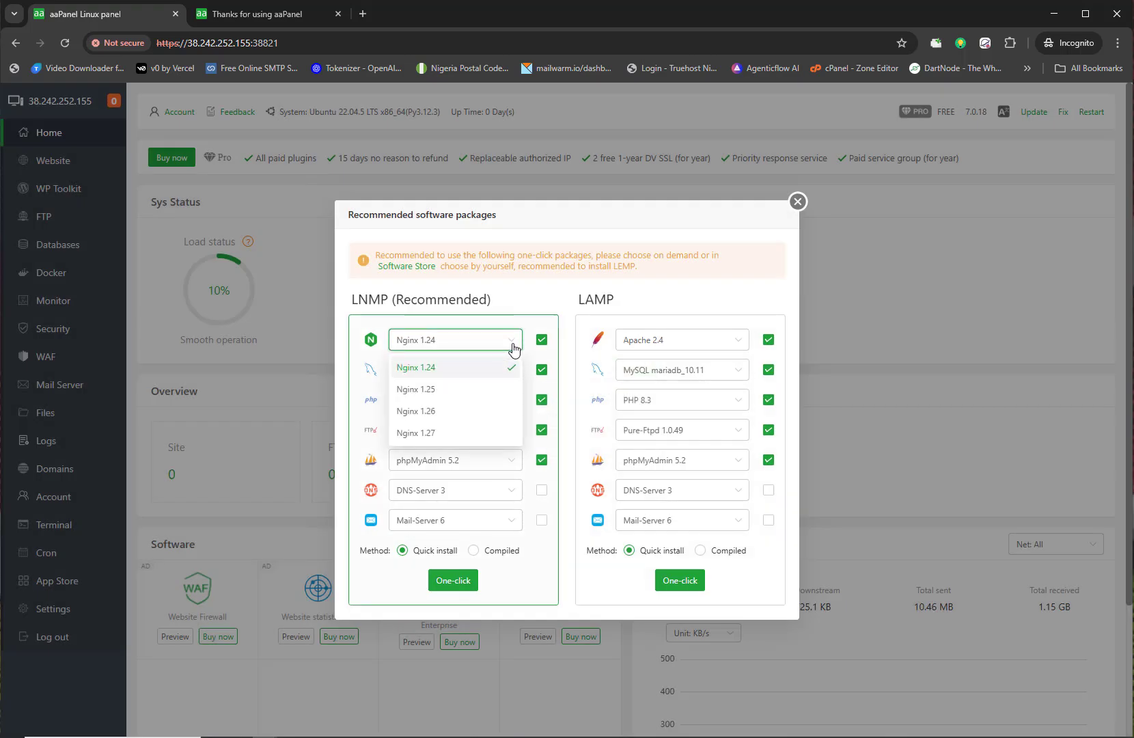
left_click(516, 342)
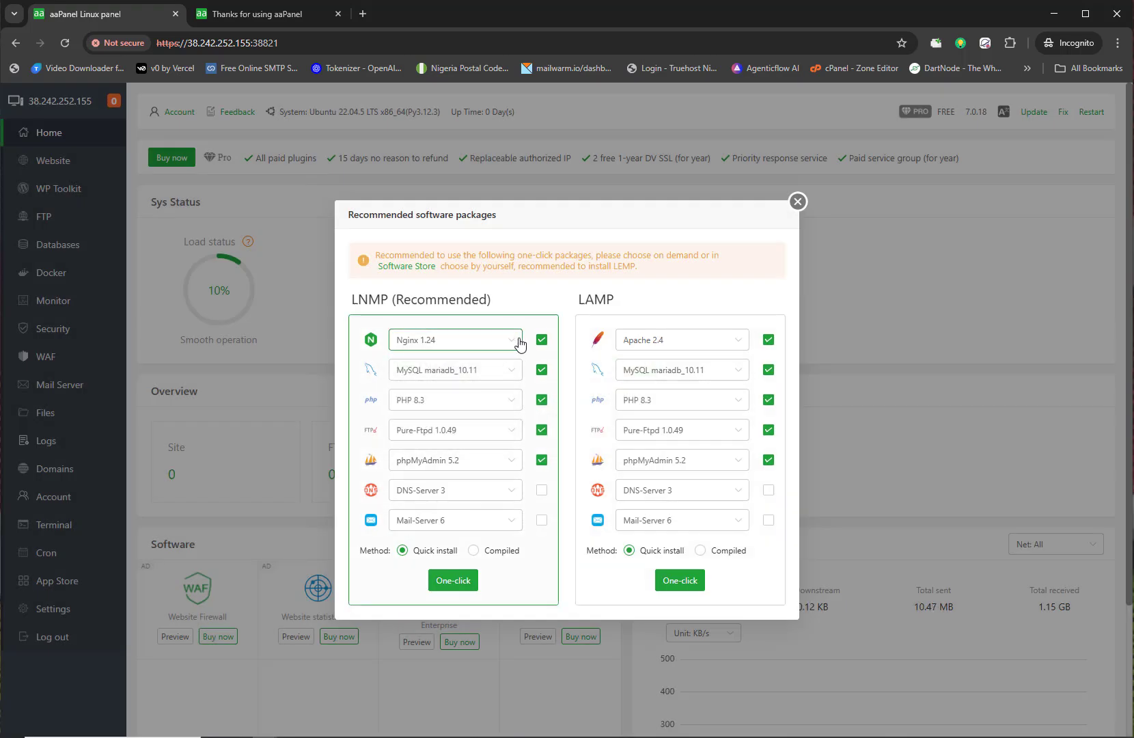
left_click(519, 343)
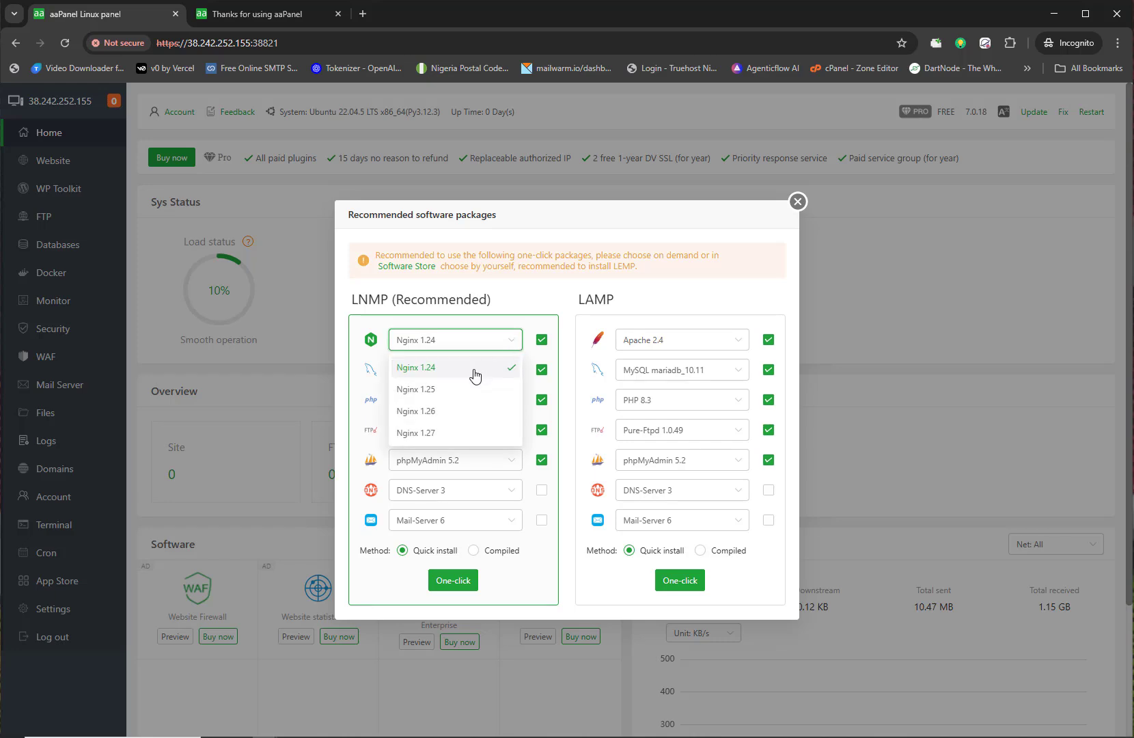
left_click(432, 391)
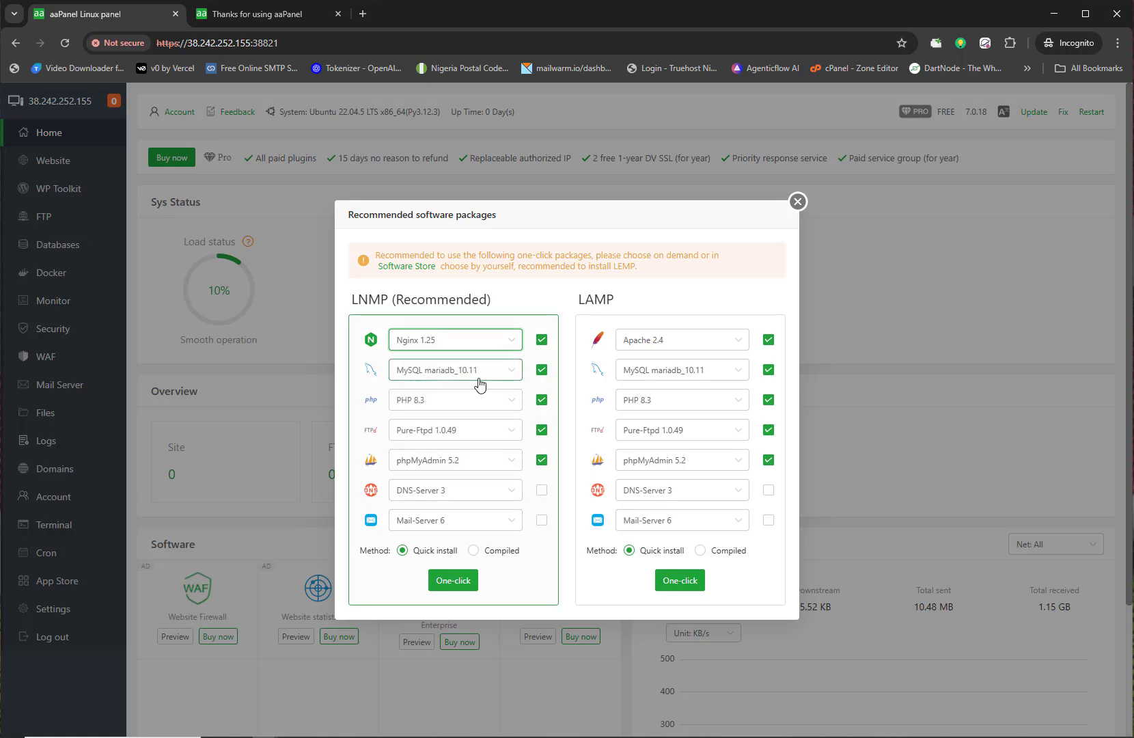
left_click(497, 375)
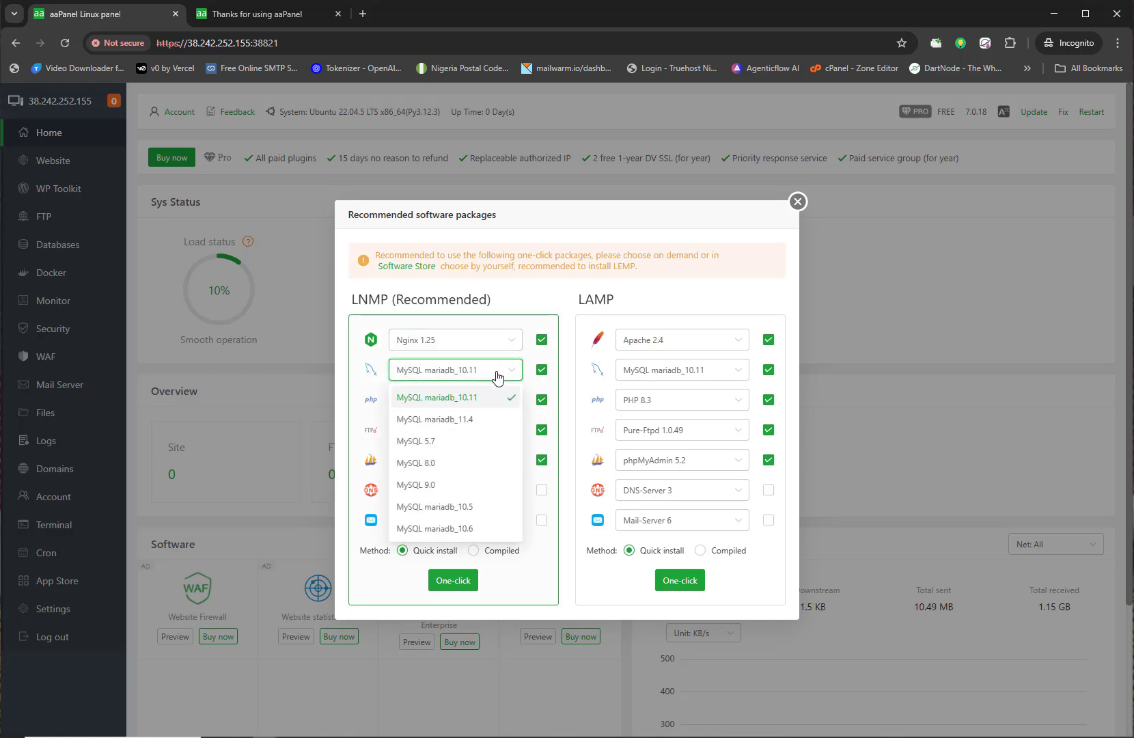
left_click(471, 421)
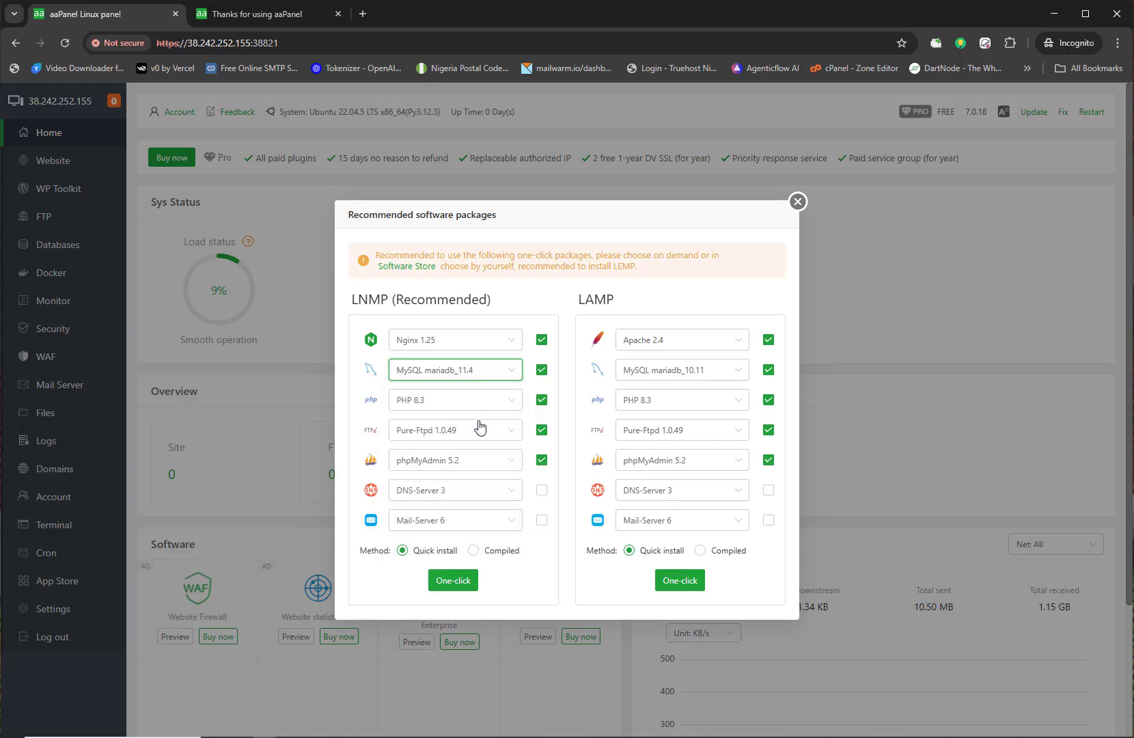
left_click(480, 404)
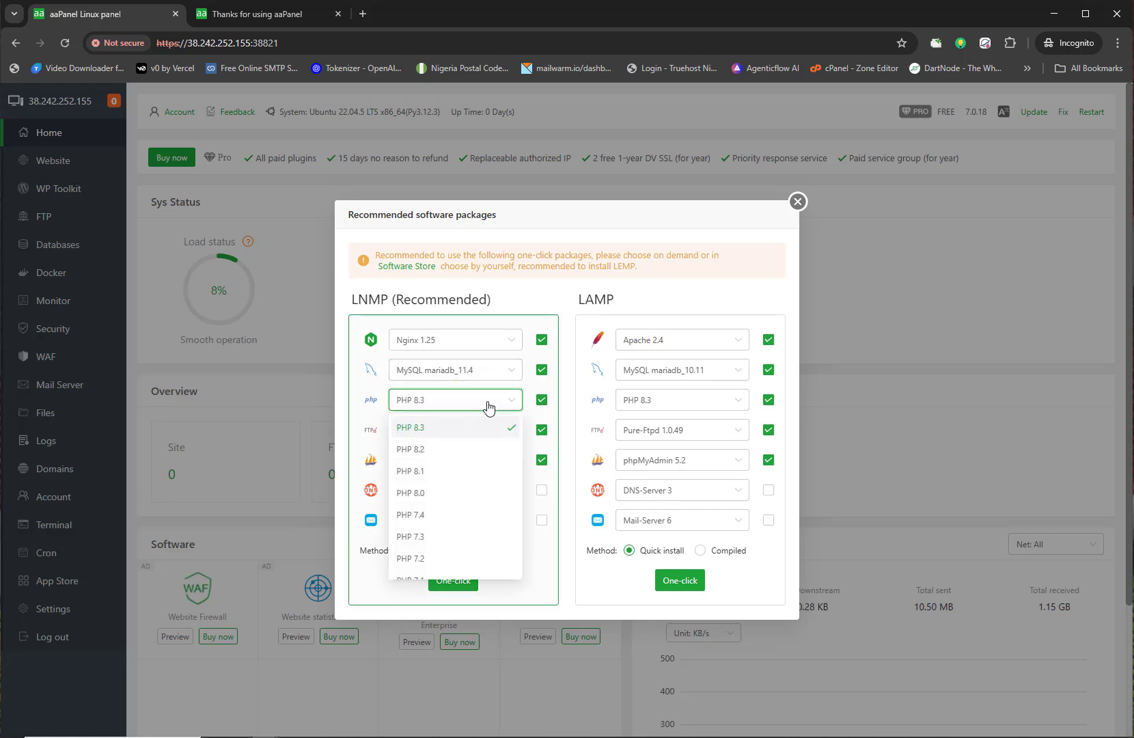
left_click(488, 407)
left_click(497, 431)
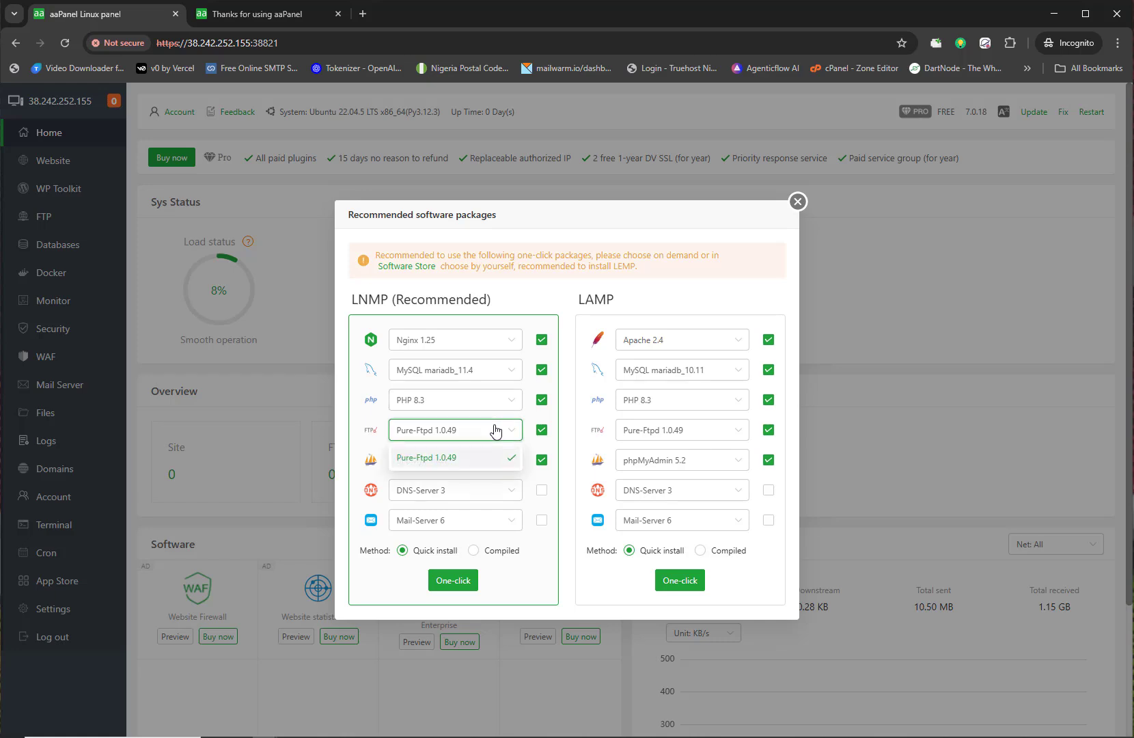
left_click(483, 457)
left_click(483, 461)
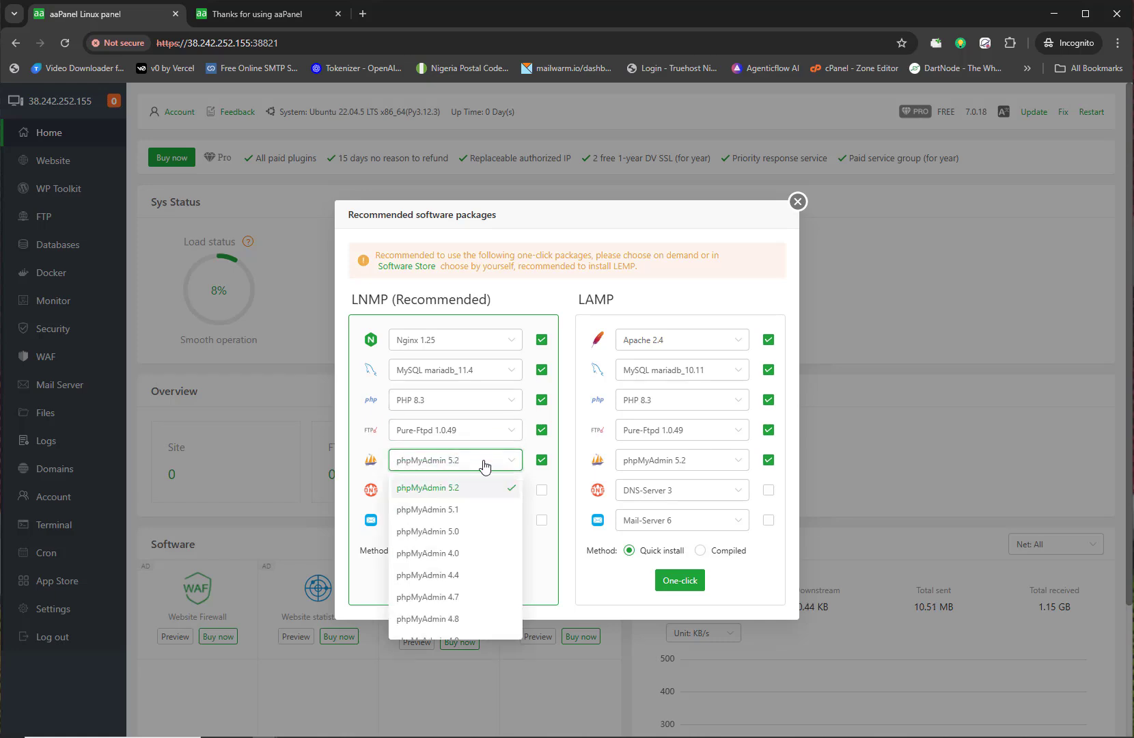
left_click(468, 489)
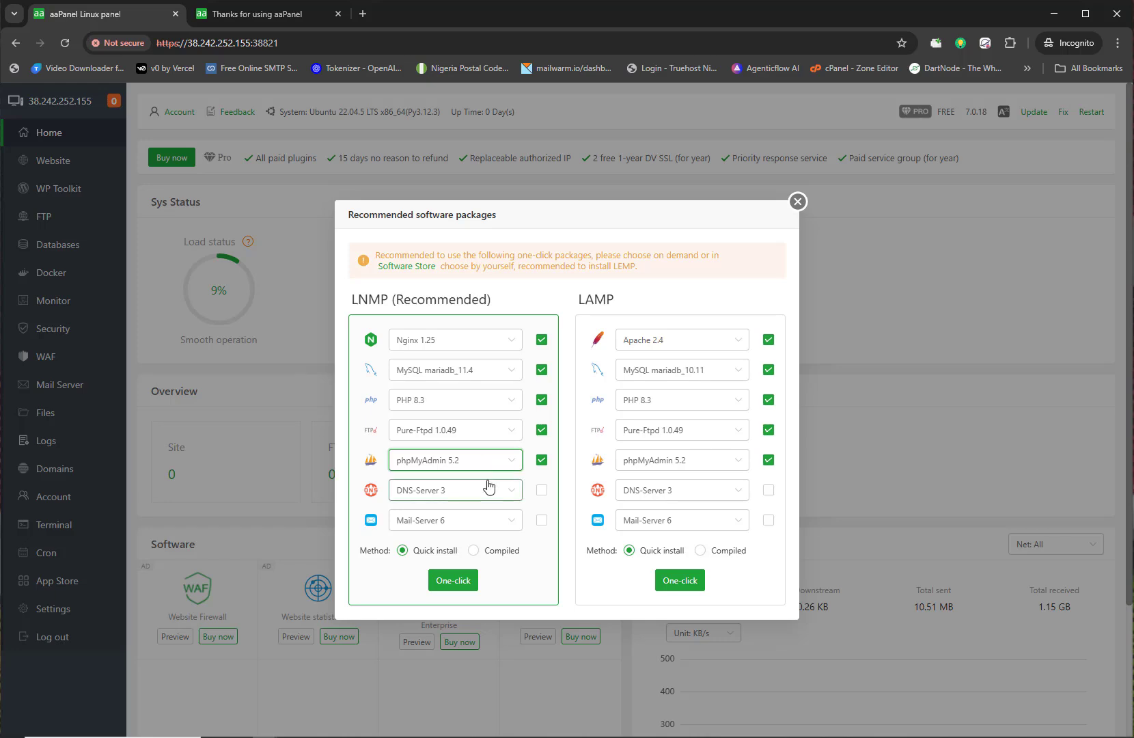
Step: Include DNS-Server 3 and Mail-Server 6, then start the one-click quick install
left_click(511, 493)
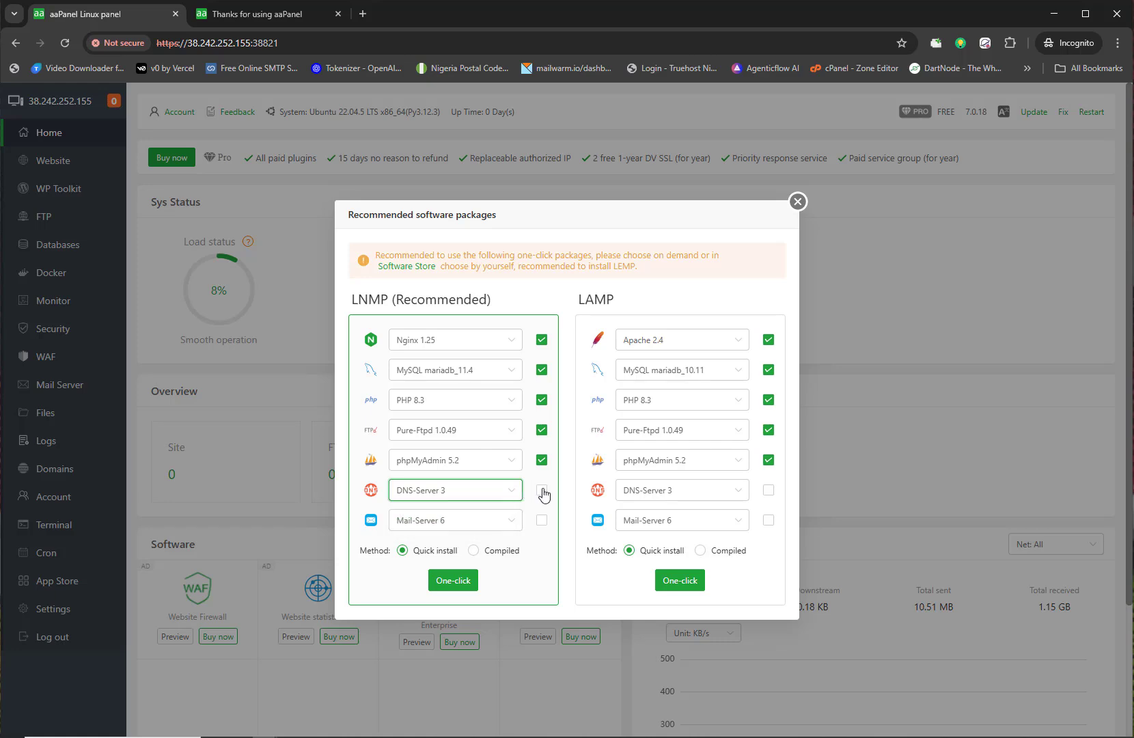
left_click(541, 490)
left_click(514, 524)
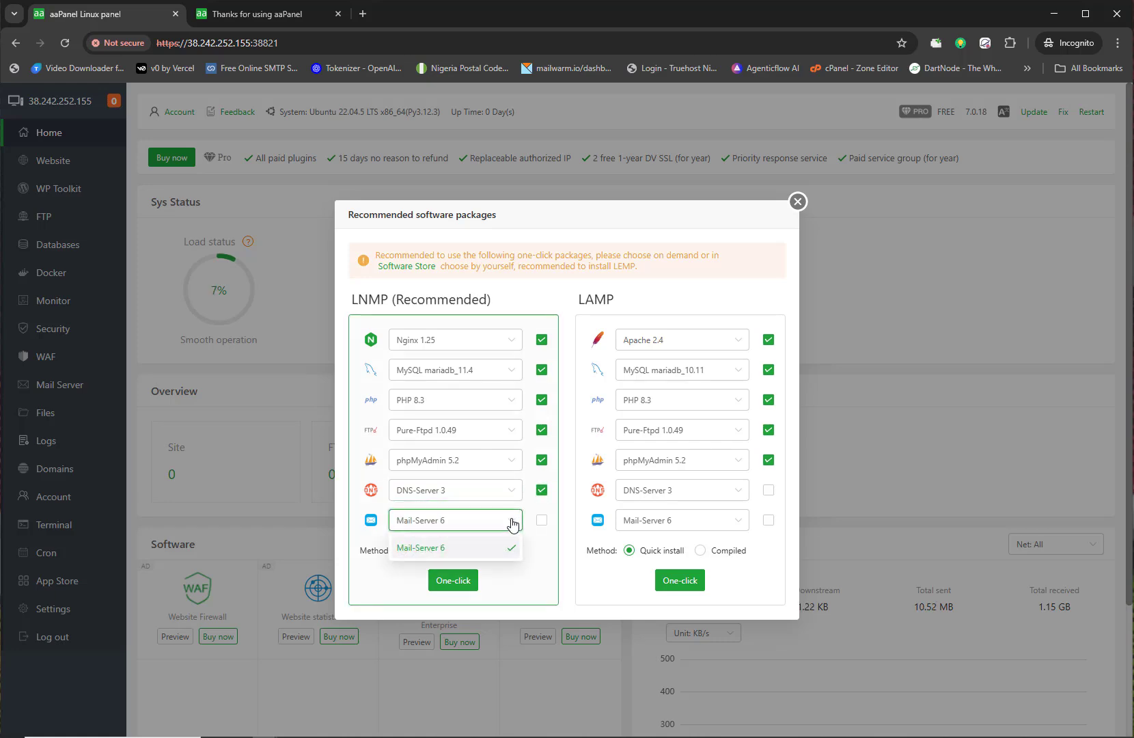
left_click(498, 525)
left_click(542, 520)
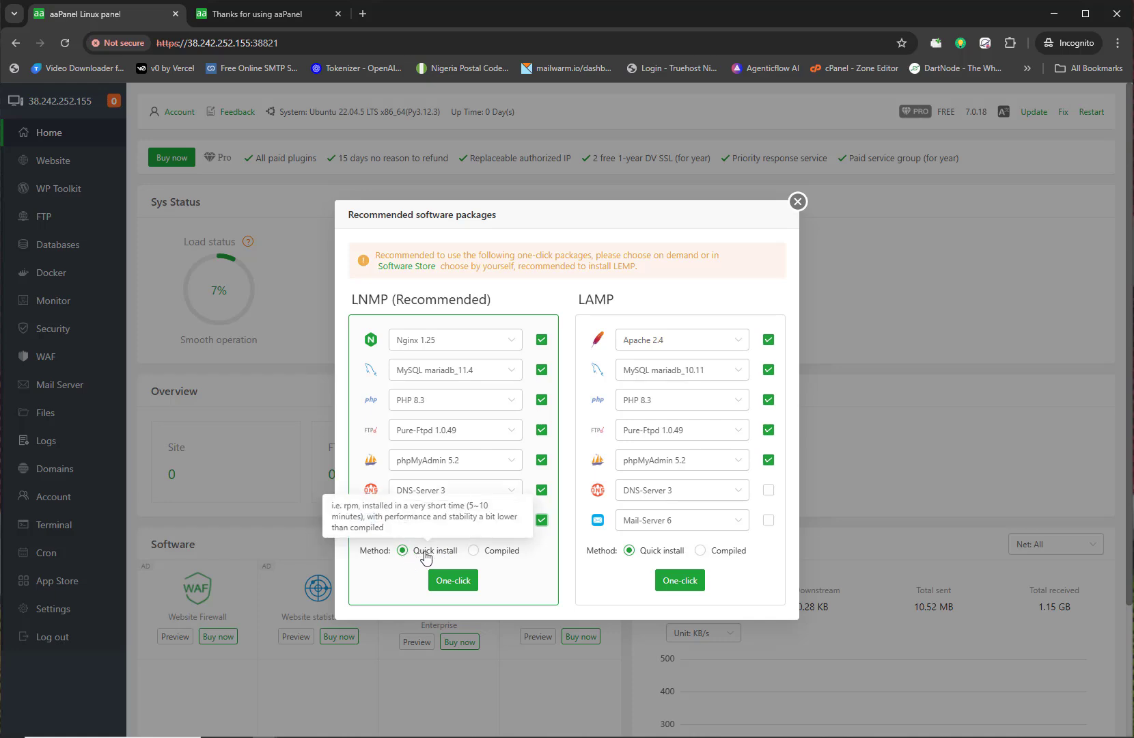
left_click(463, 582)
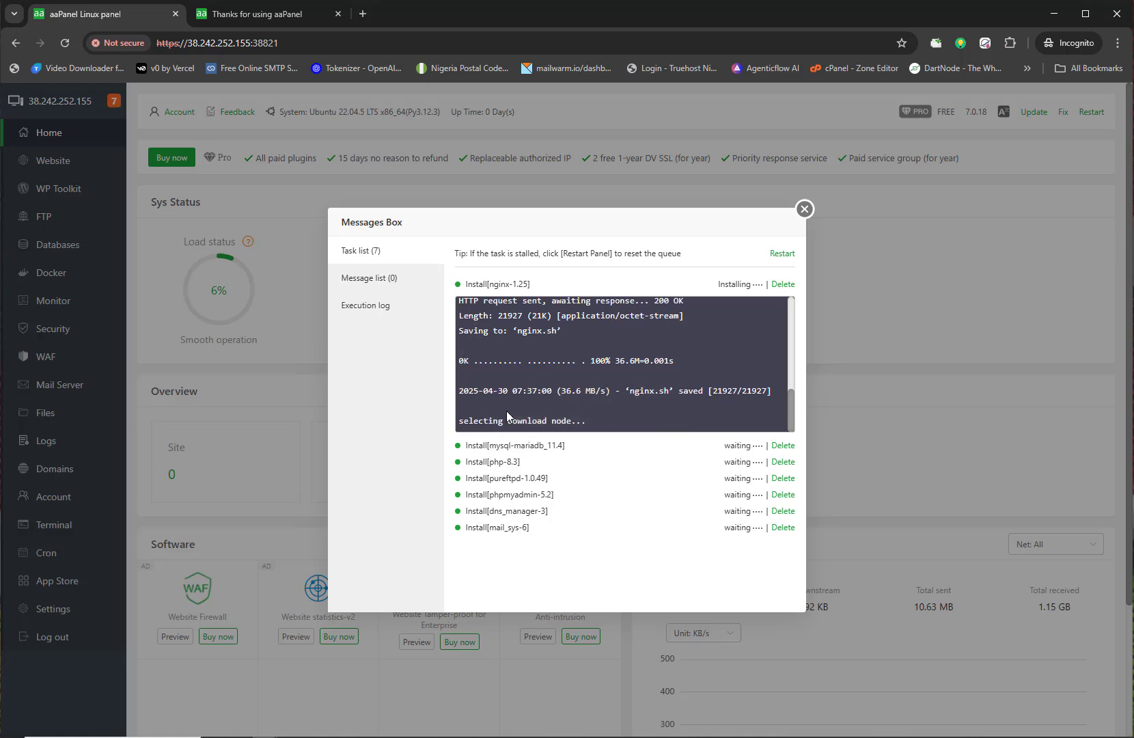
Step: Wait for all seven LNMP installs to finish, review install times (nginx 10m12s), then close the messages window
scroll(507, 414, "up", 4)
scroll(529, 388, "down", 3)
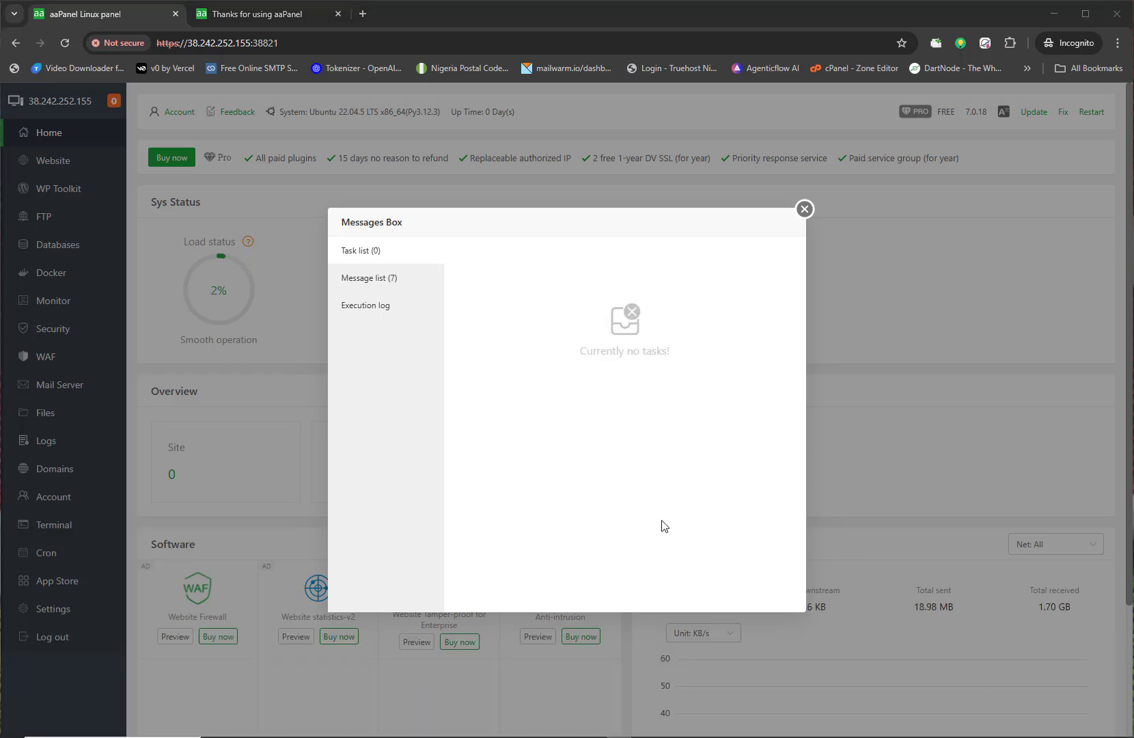
left_click(410, 287)
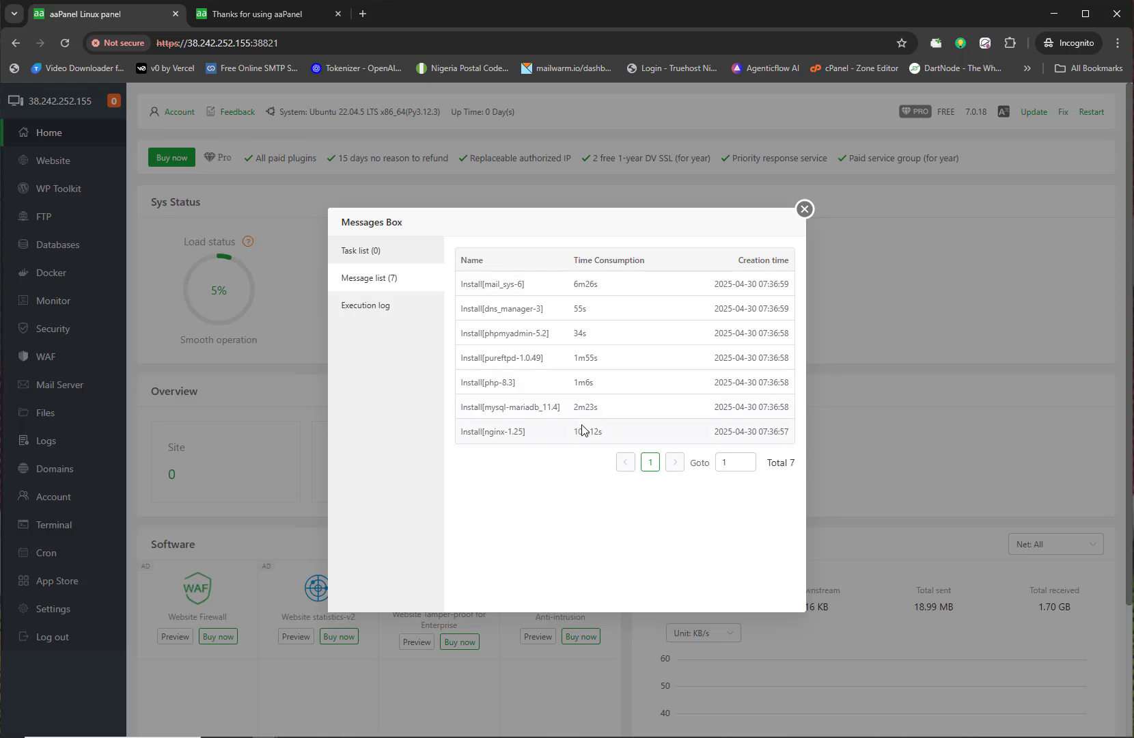
left_click_drag(574, 435, 601, 438)
left_click(581, 431)
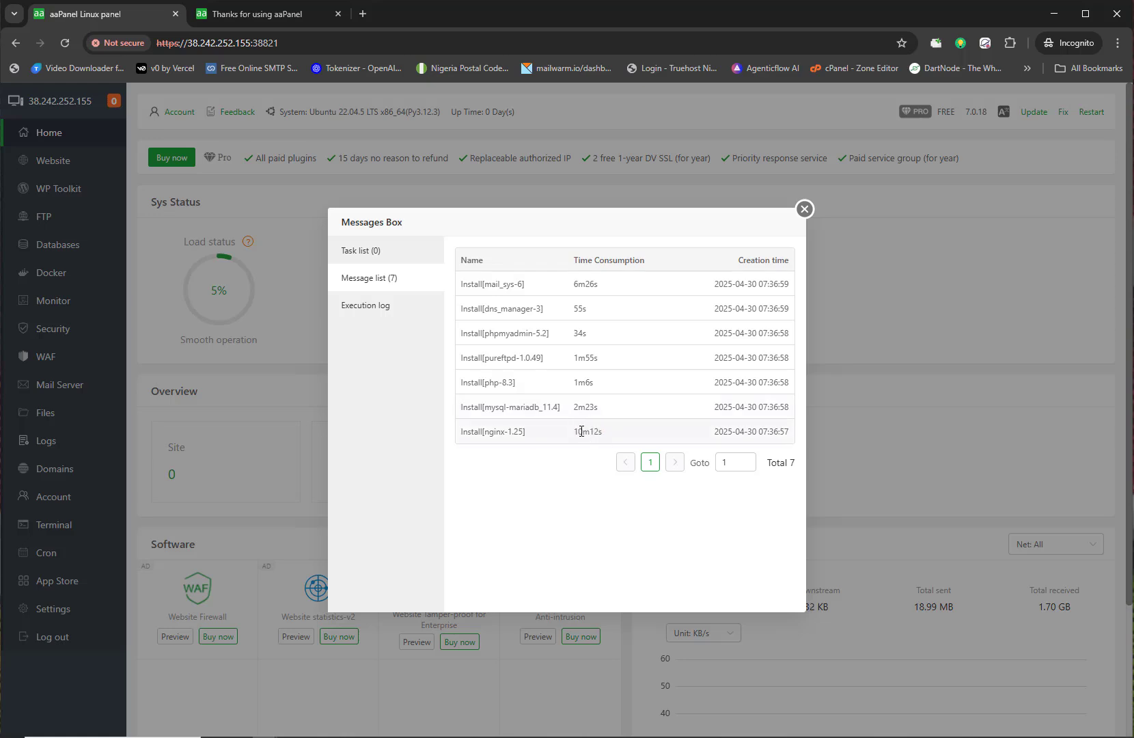
left_click(396, 259)
left_click(803, 216)
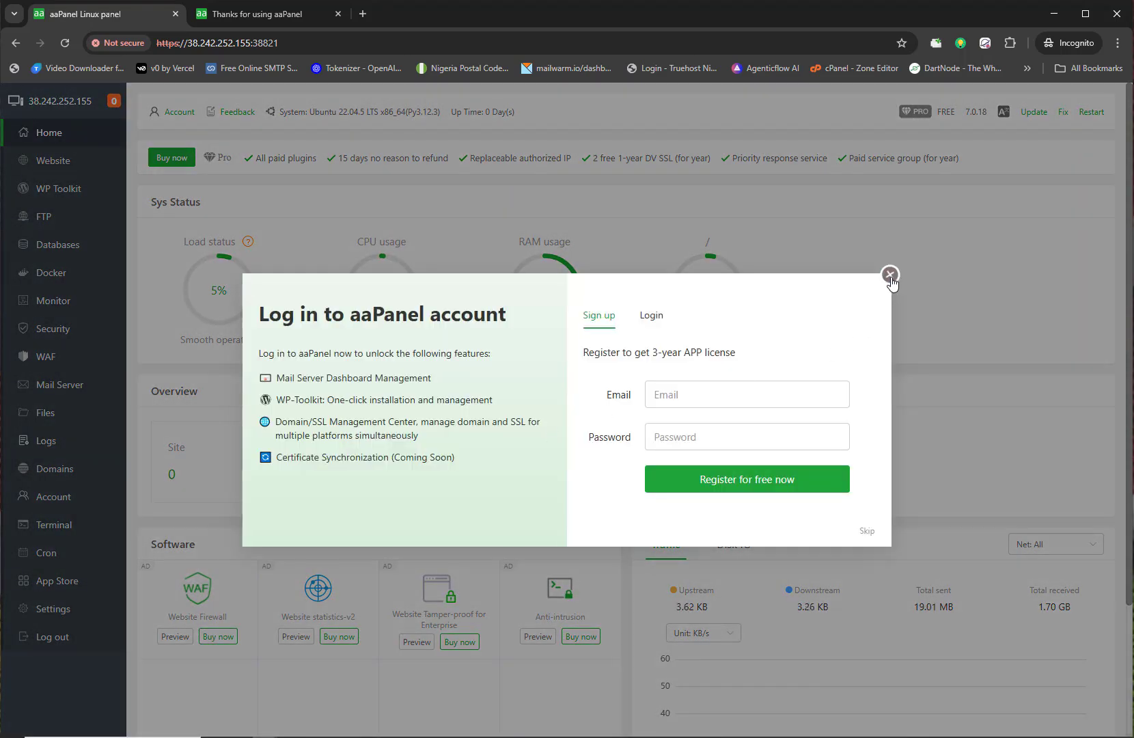
Step: Close the Log in prompt and scroll the panel Settings page down to the Security options
left_click(889, 275)
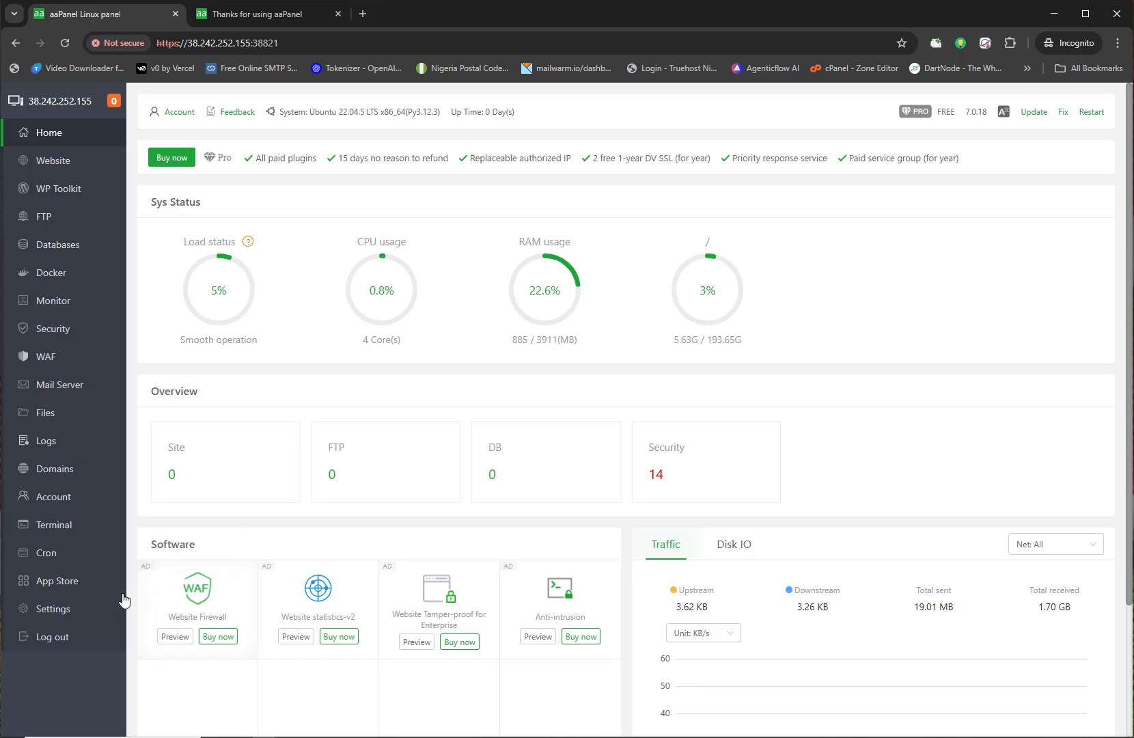
left_click(80, 608)
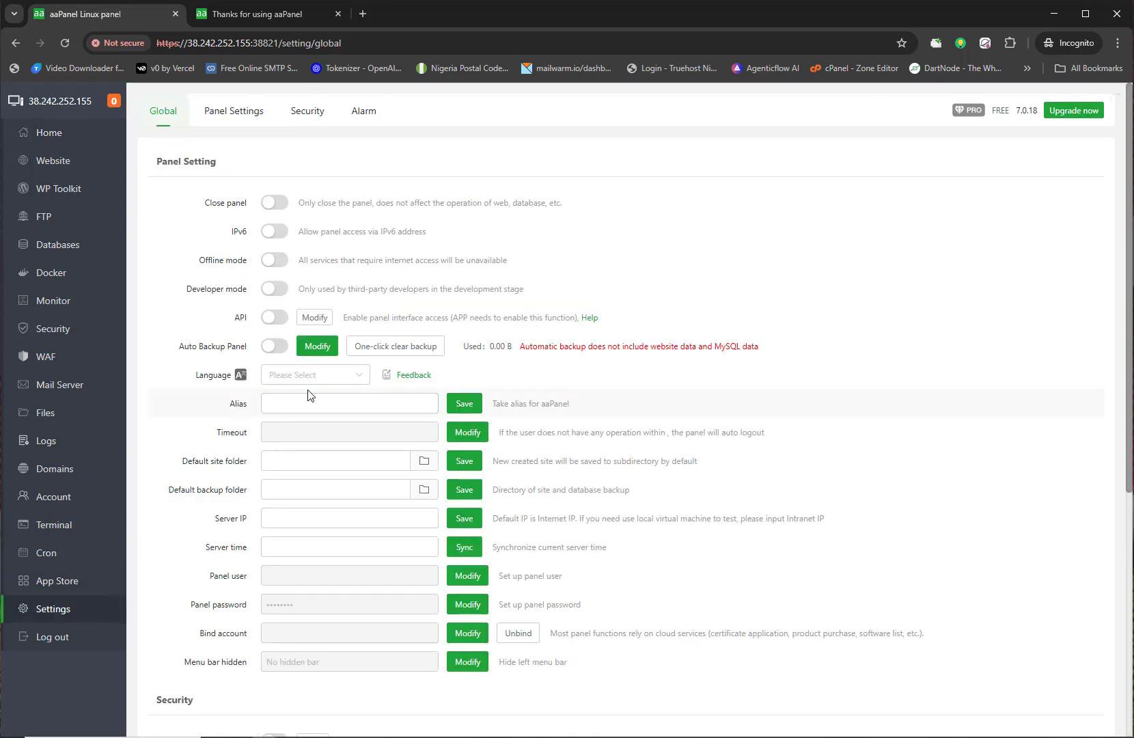
scroll(210, 447, "down", 3)
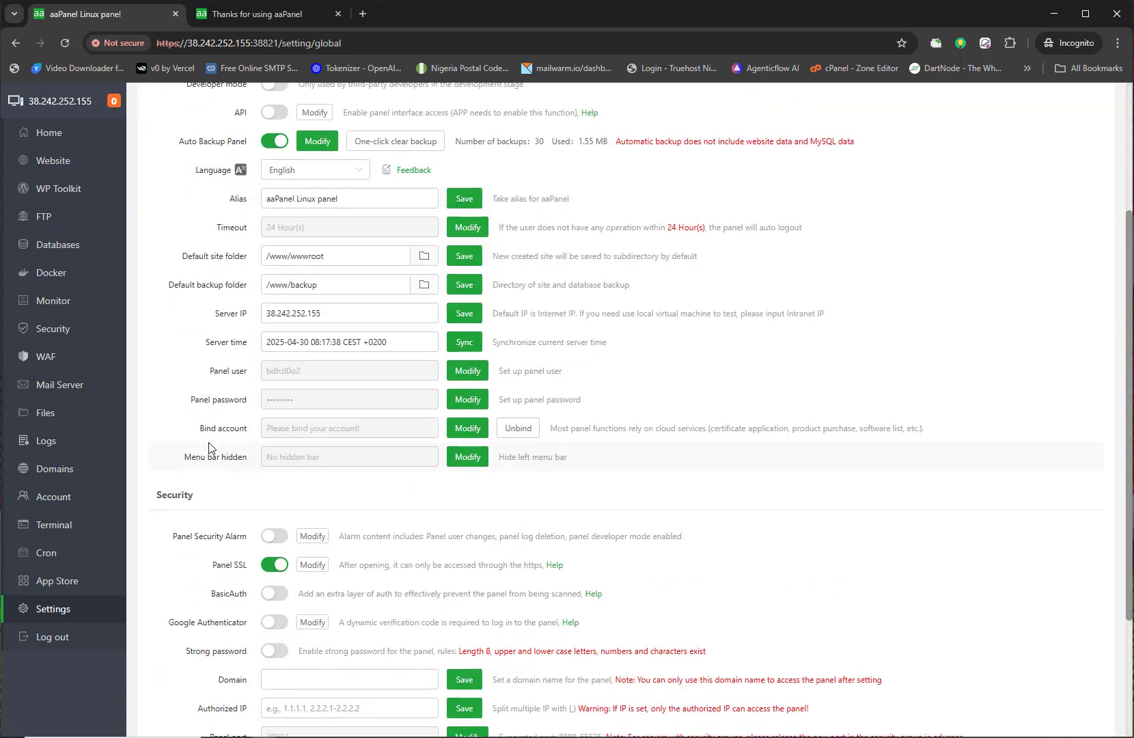
scroll(210, 444, "down", 3)
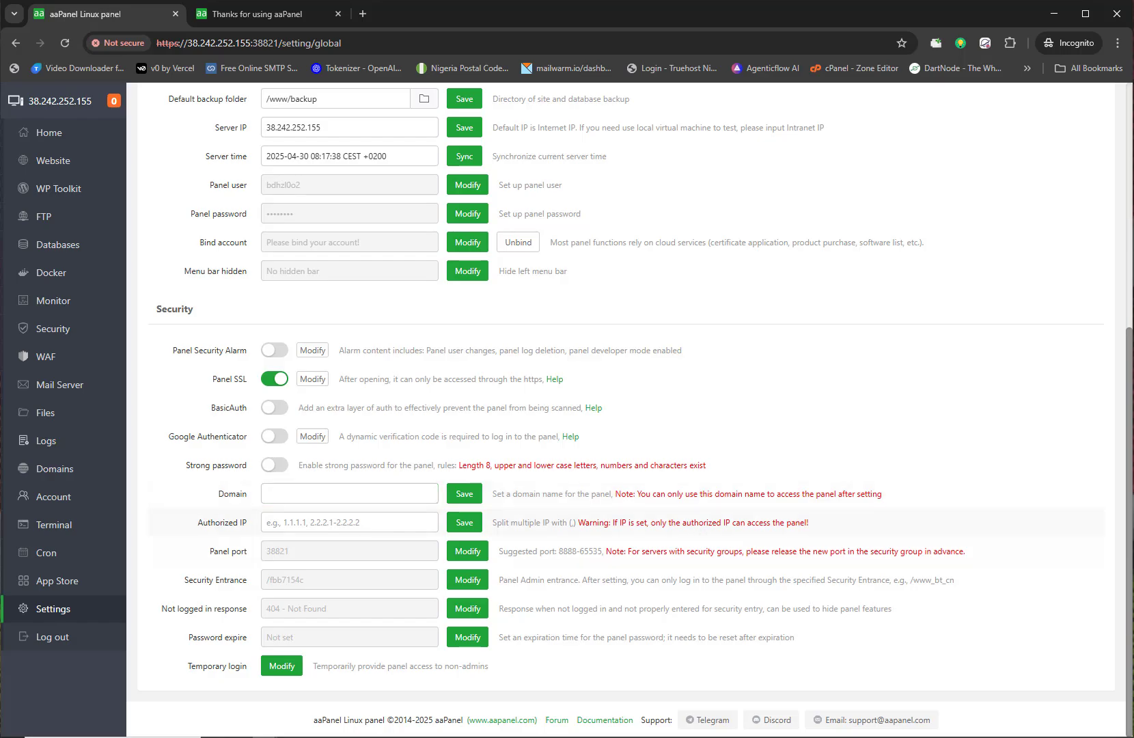
Step: Start a new Cloudflare DNS record for diggitech.com.ng named panel
key("alt+Tab")
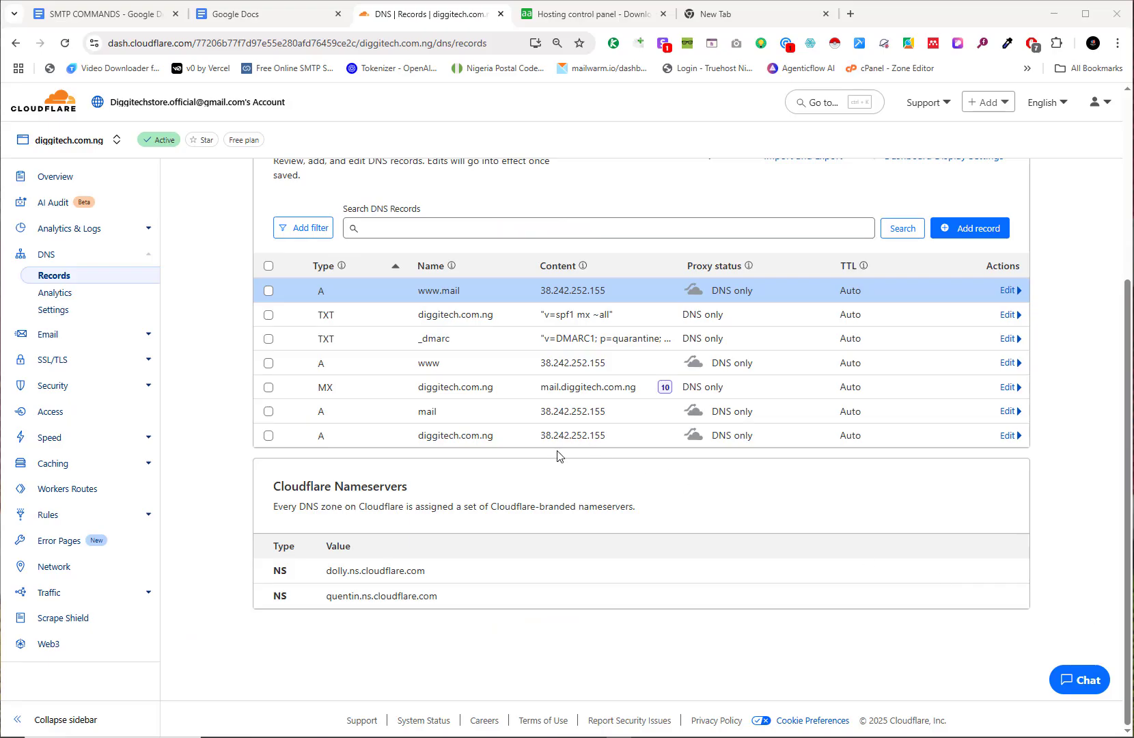
scroll(613, 484, "up", 1)
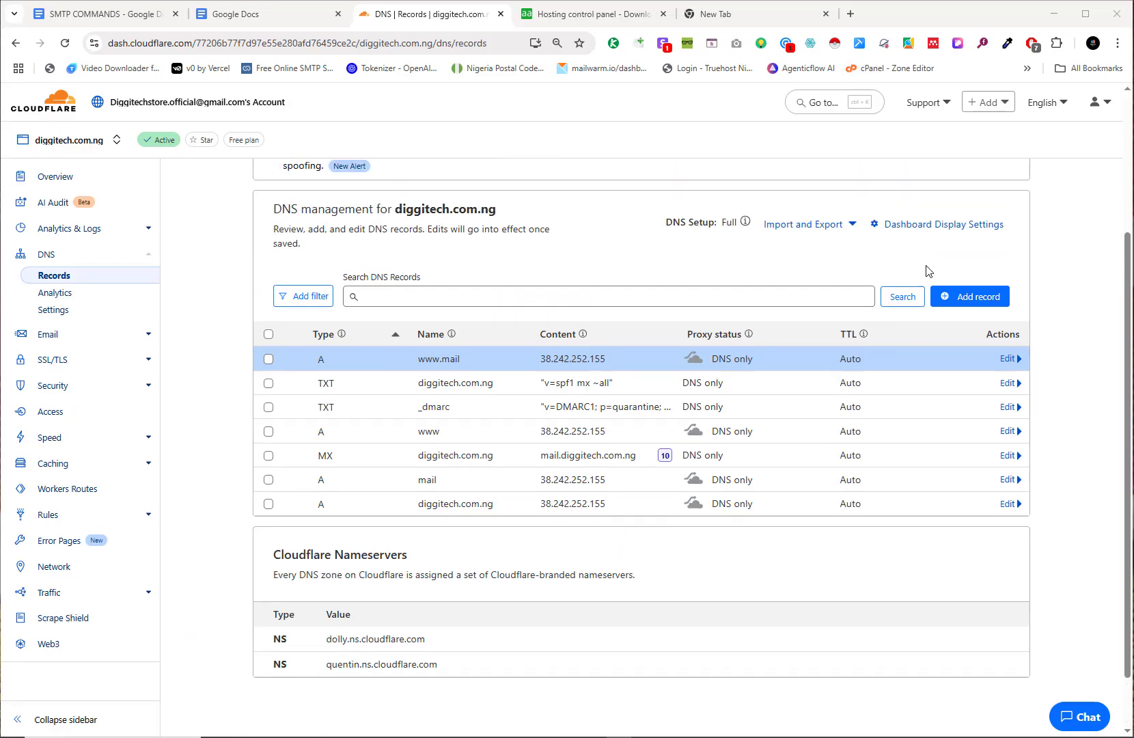
left_click(968, 300)
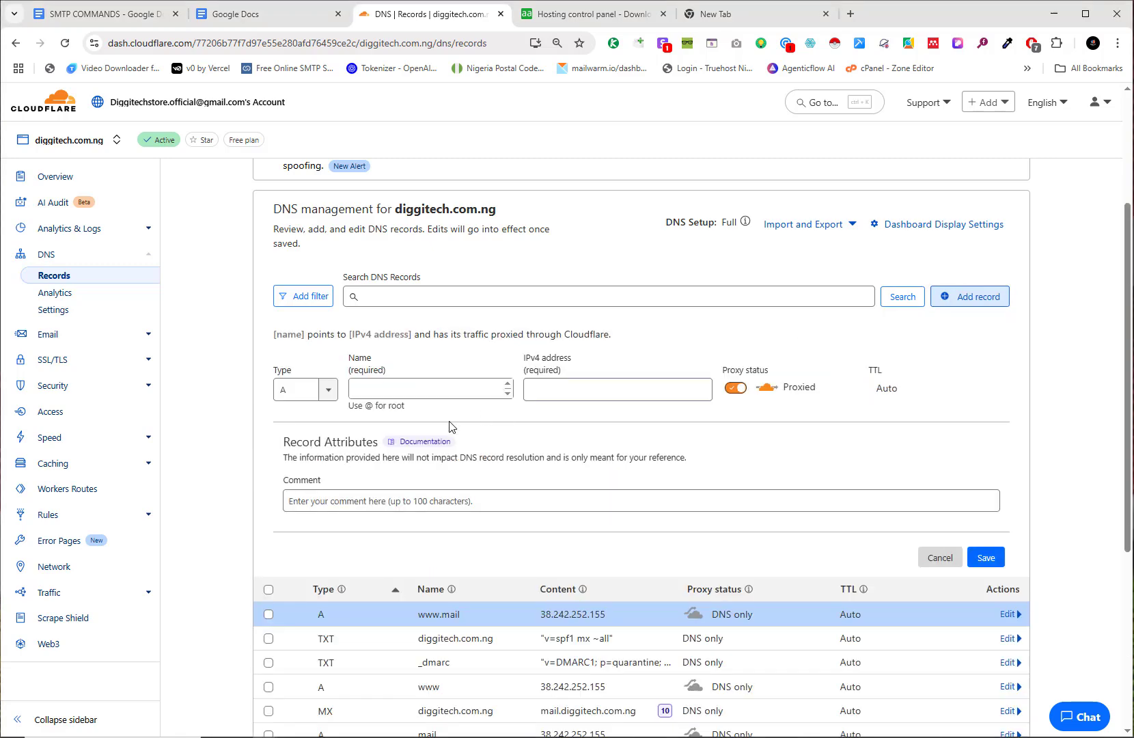
left_click(401, 389)
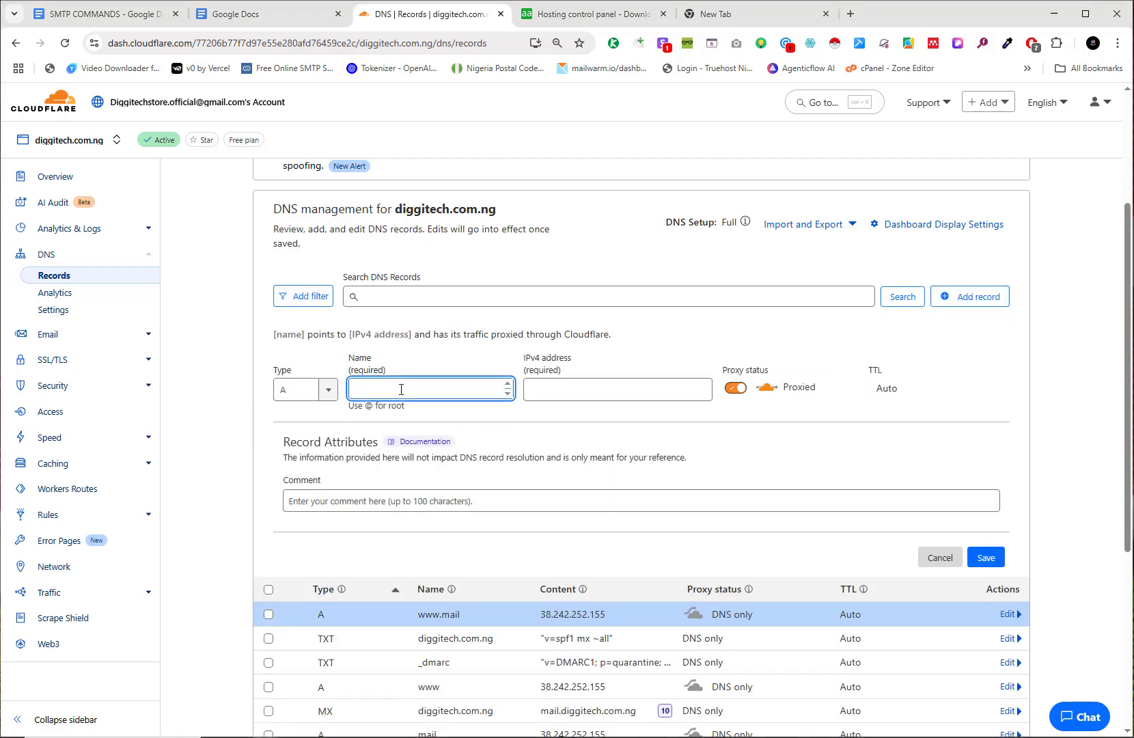
type("pan")
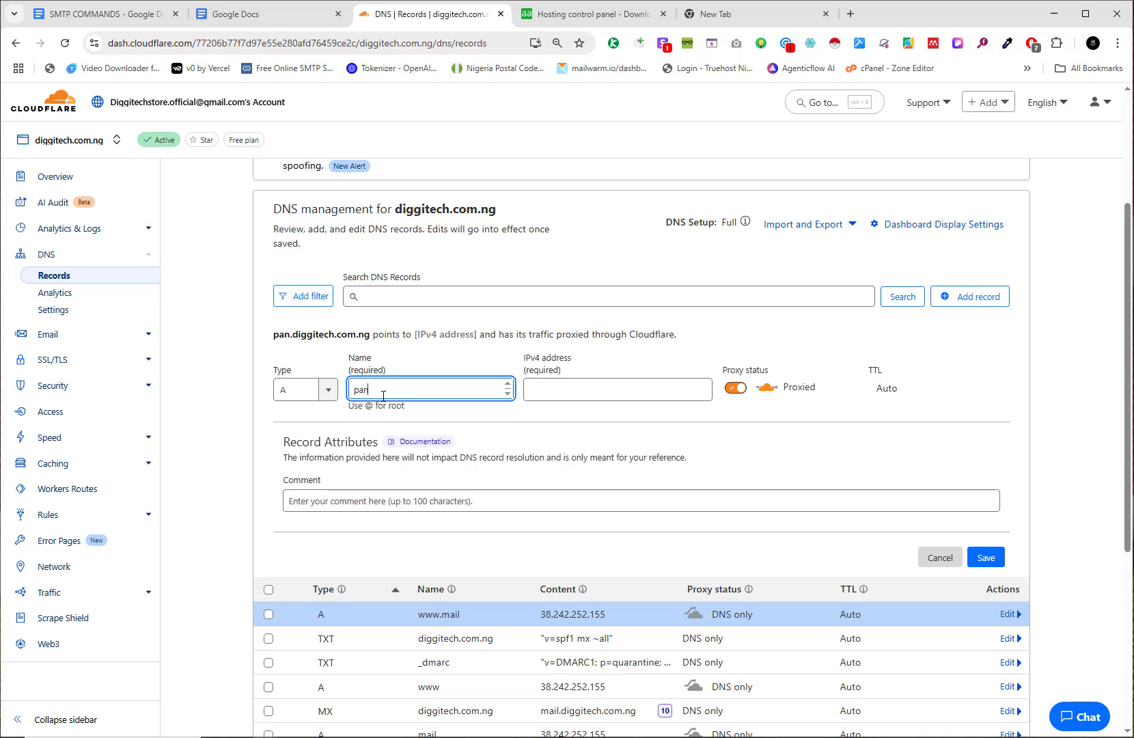
type("el")
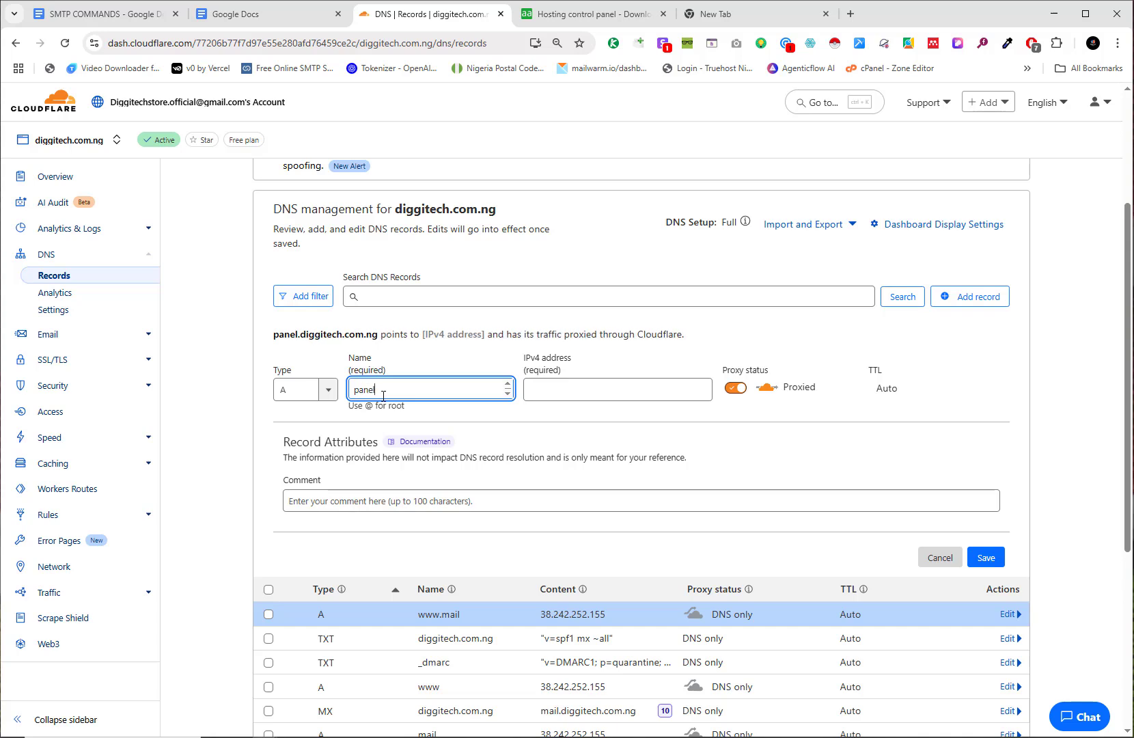
Step: Point the record to server IP 38.242.252.155, set it DNS only, and save it
left_click(574, 389)
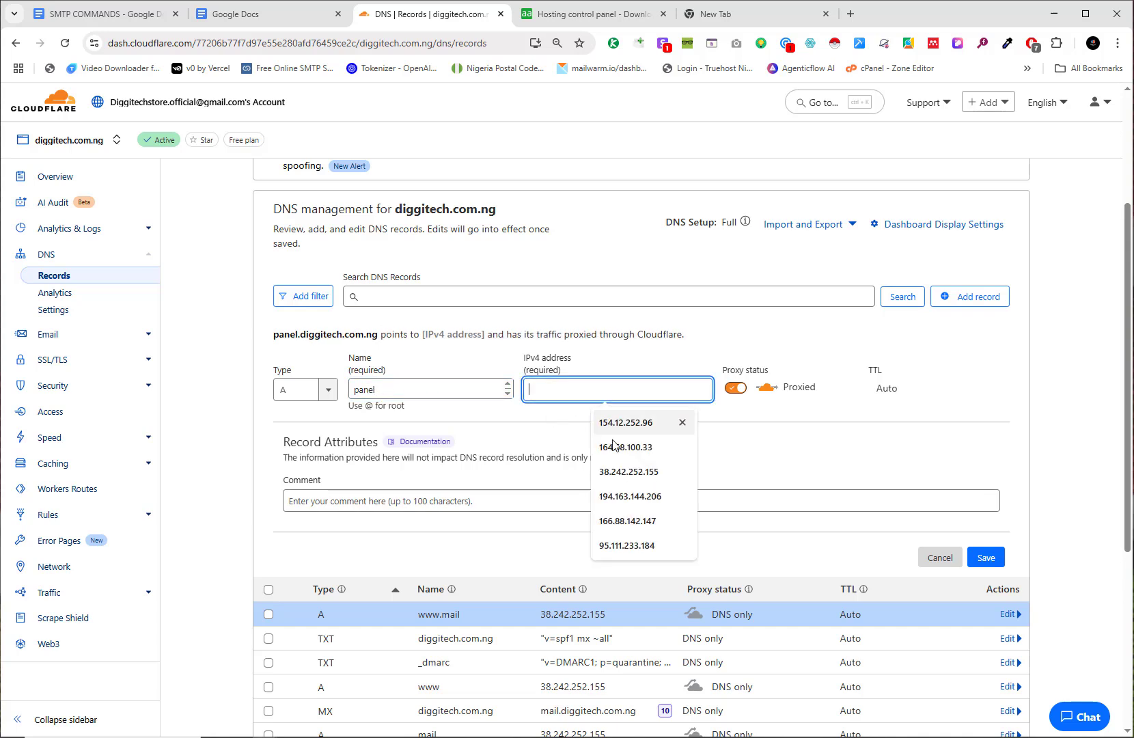
left_click(736, 468)
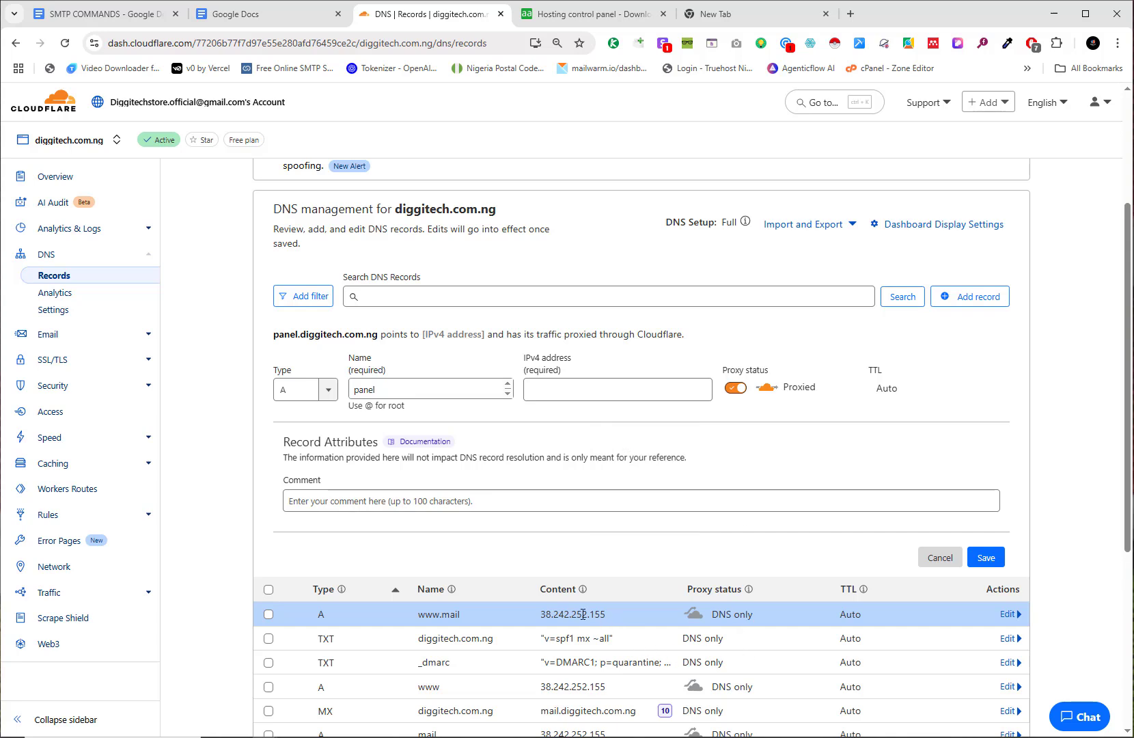
double_click(582, 614)
left_click_drag(544, 614, 540, 618)
key("ctrl+c")
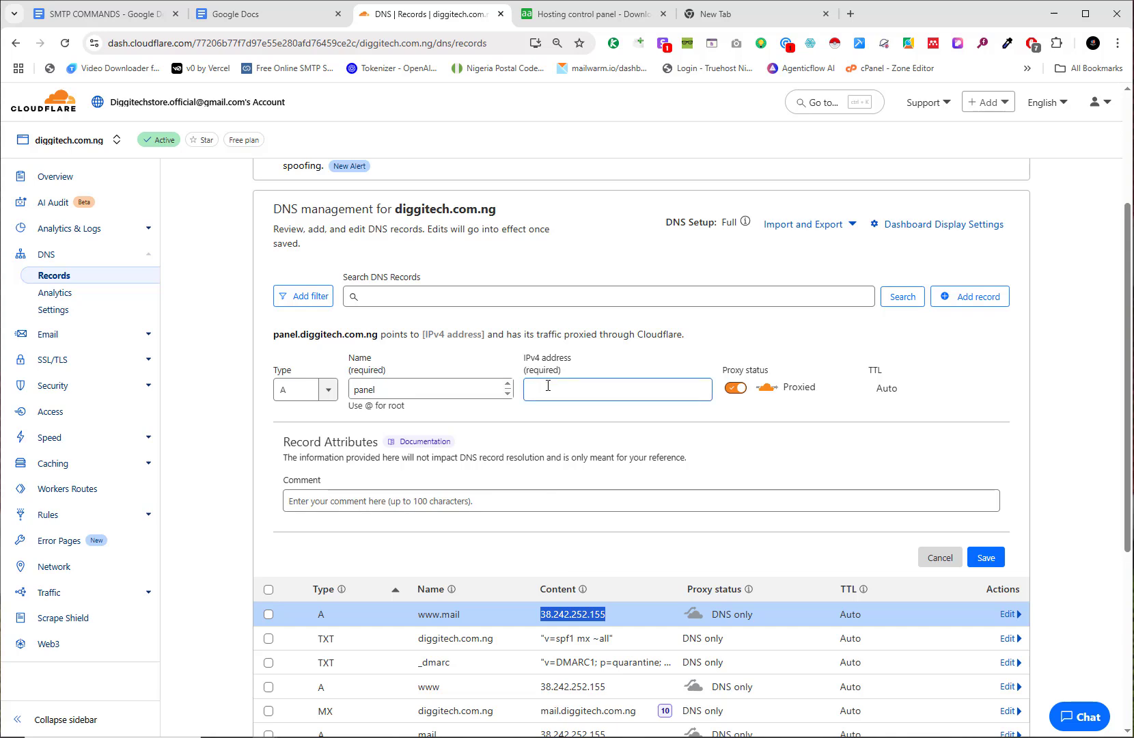
left_click(547, 387)
key("ctrl+v")
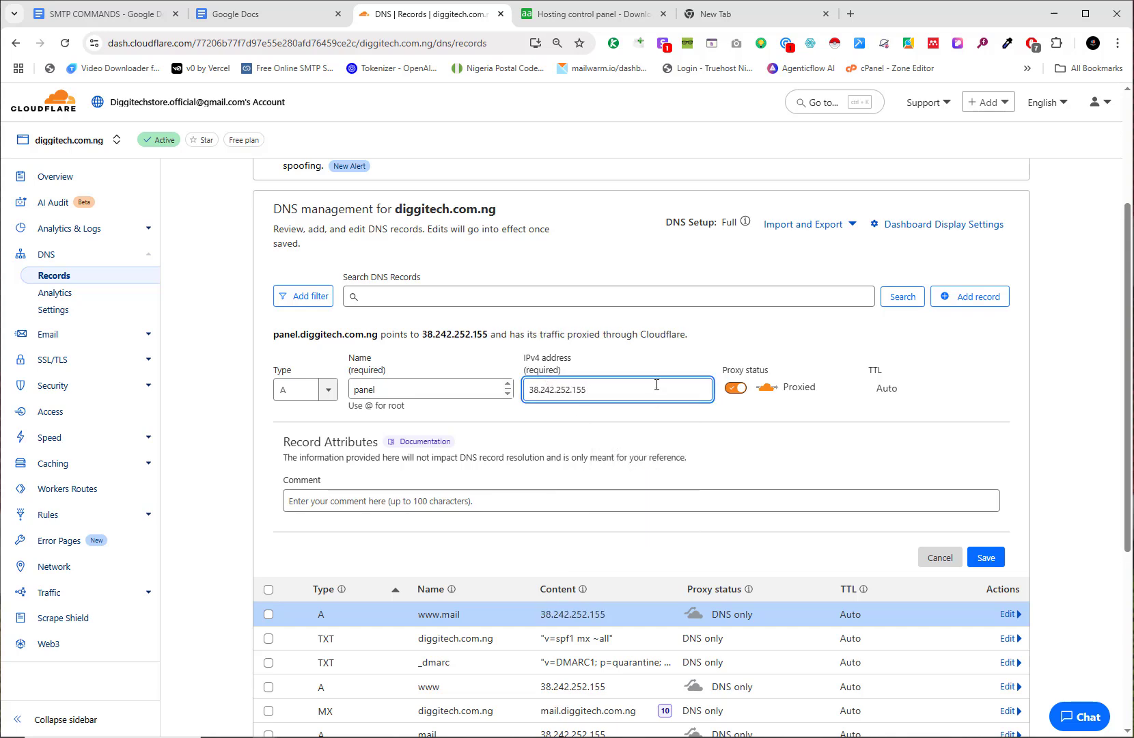
left_click(736, 389)
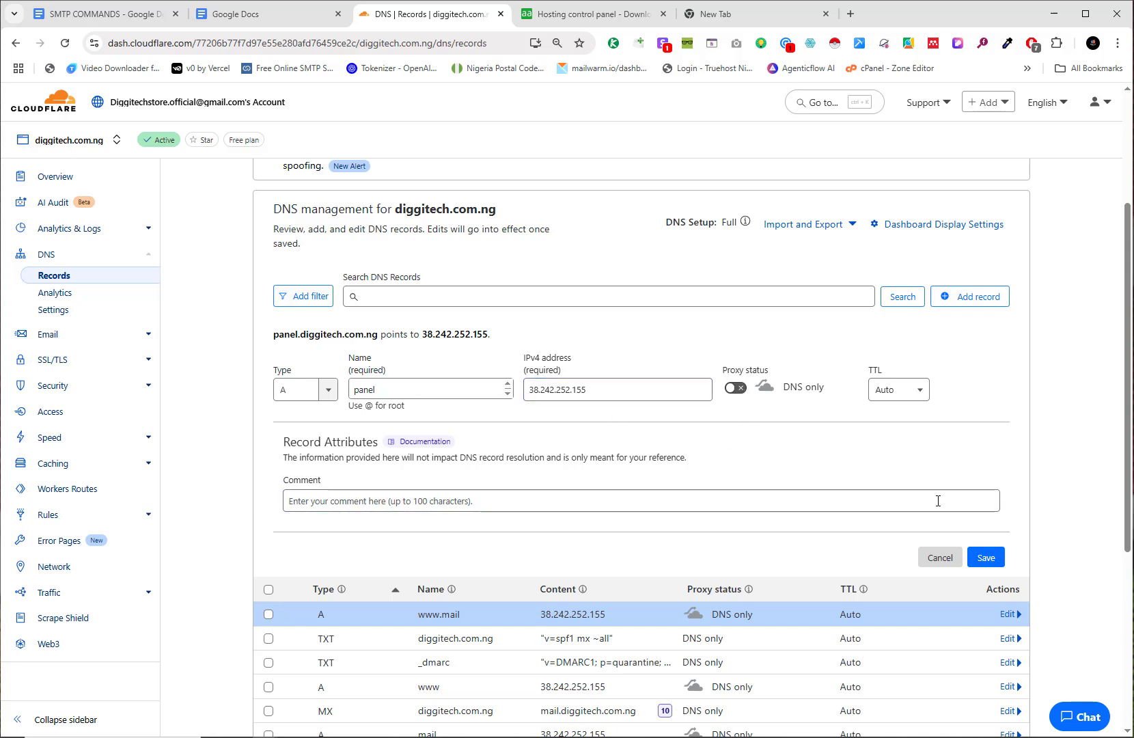
left_click(997, 556)
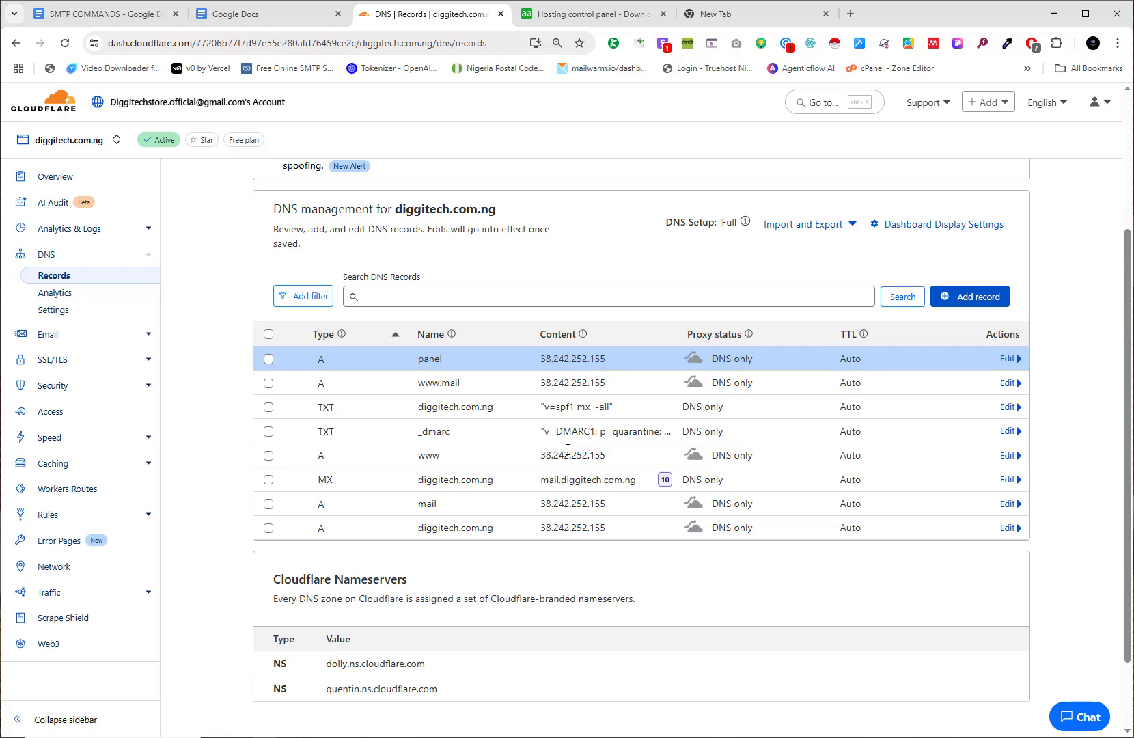
Step: Enter panel.diggitech.com.ng as the panel's bound domain in Security settings and save it
key("alt+Tab")
key("Tab")
key("Tab")
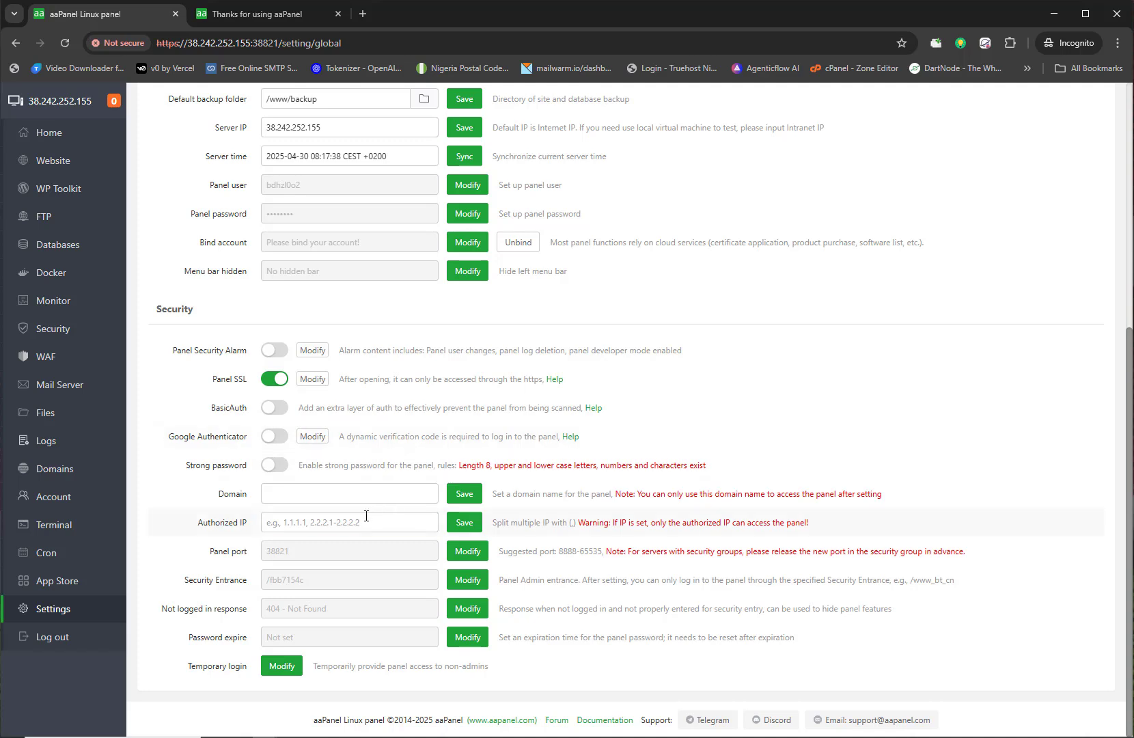
left_click(268, 494)
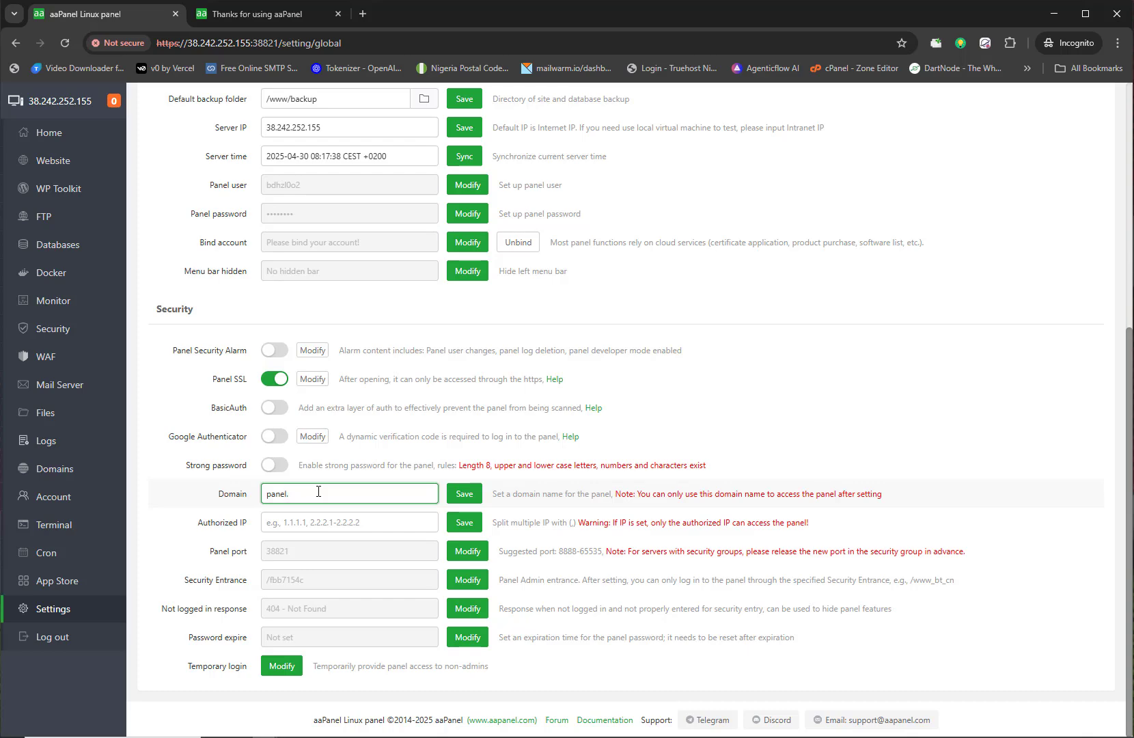
key("alt+Tab")
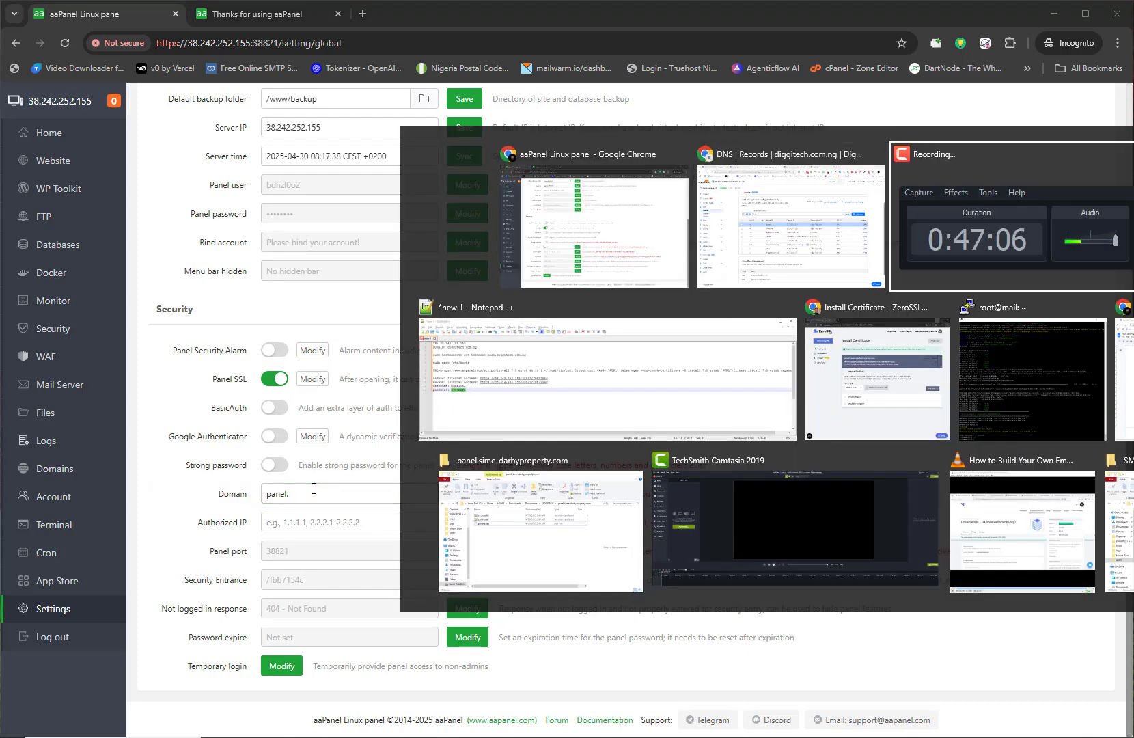
left_click(509, 419)
left_click(139, 194)
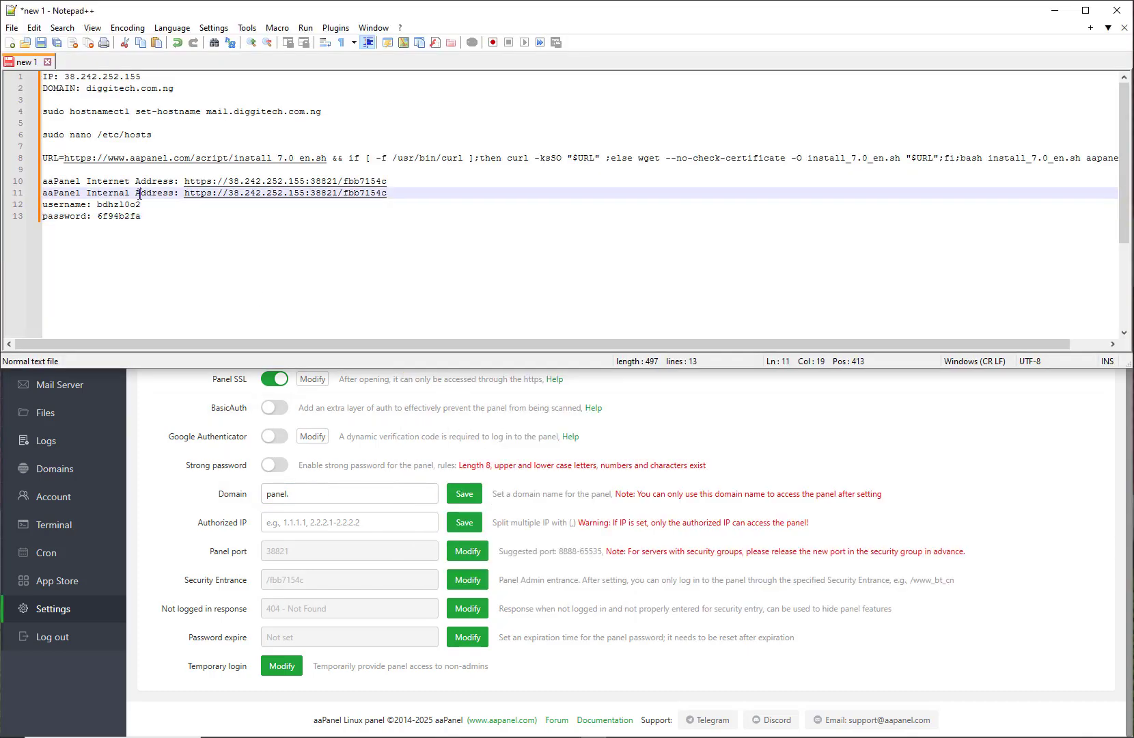
left_click_drag(177, 91, 88, 89)
key("ctrl+c")
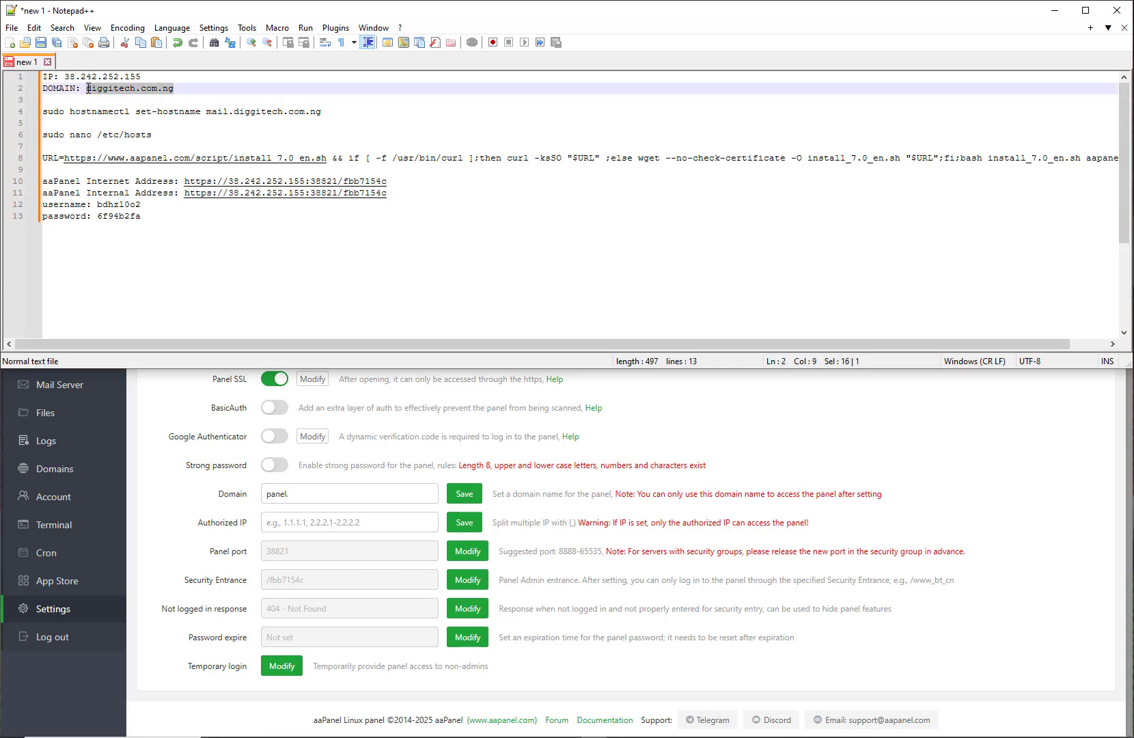
left_click(347, 496)
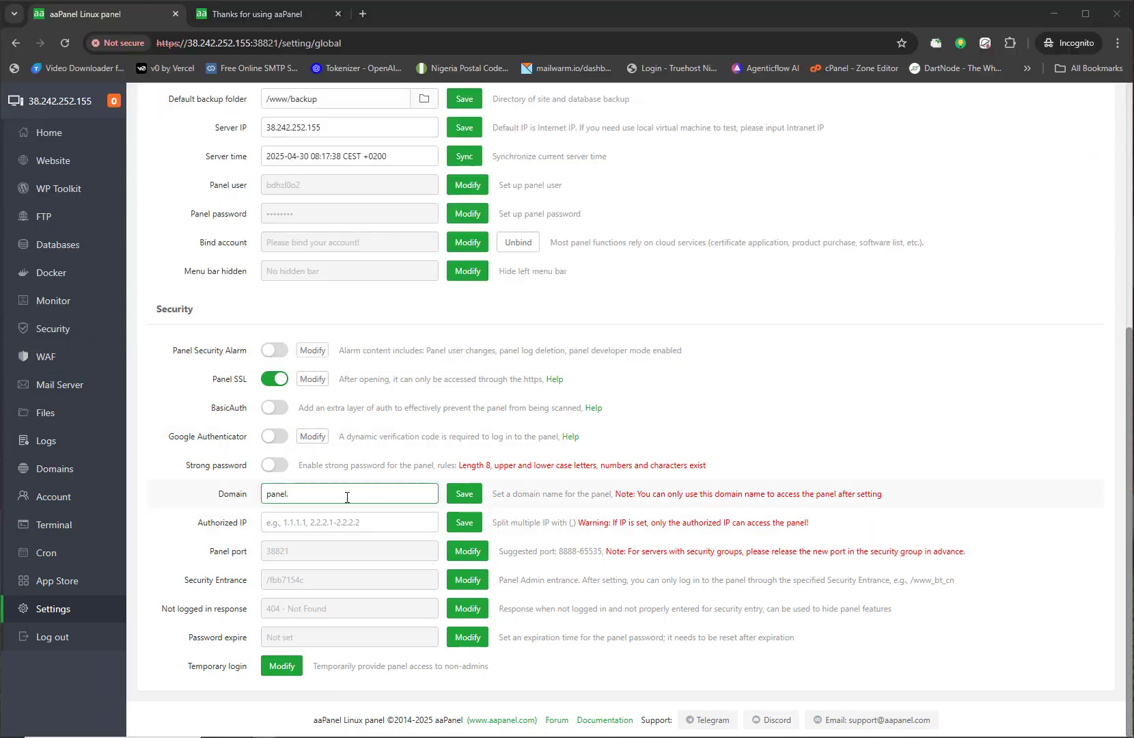
key("ctrl+v")
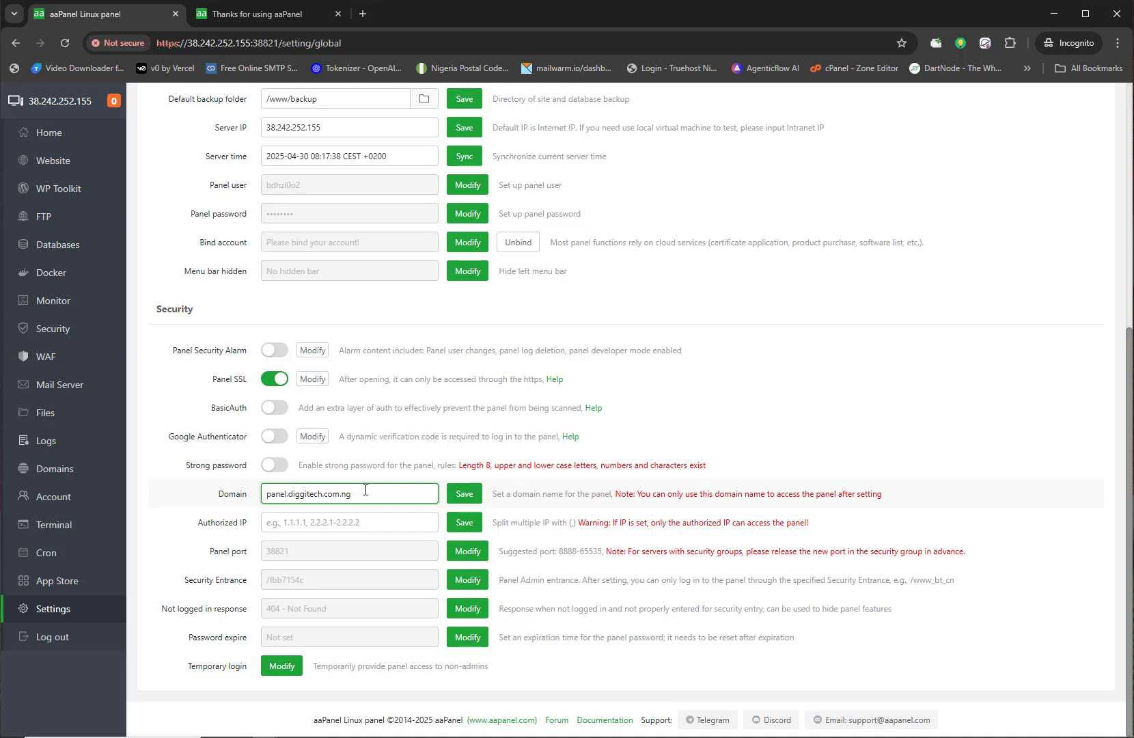
left_click_drag(365, 490, 264, 495)
key("ctrl+c")
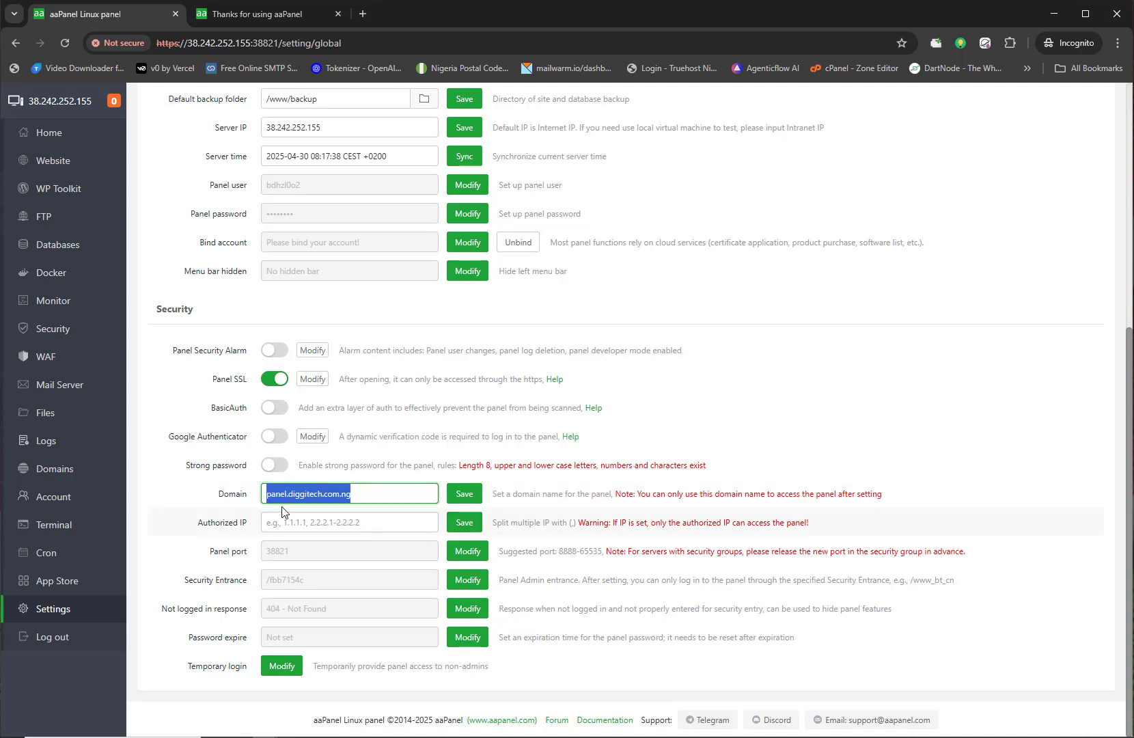
left_click(249, 495)
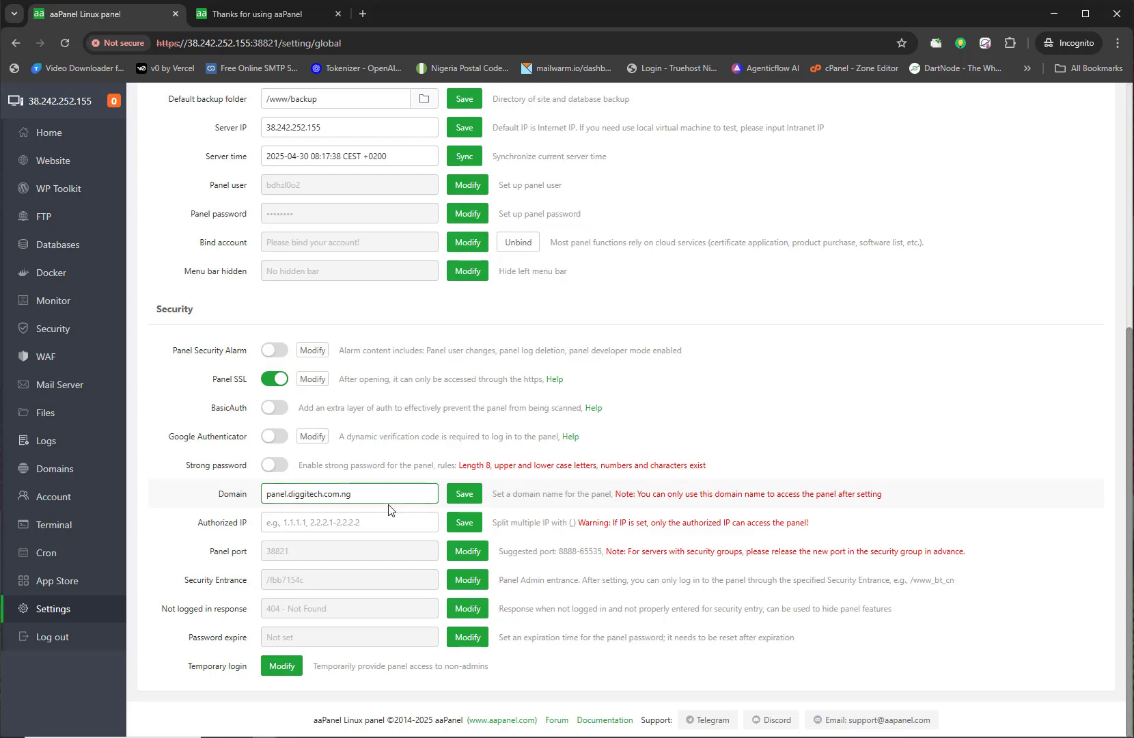
left_click(461, 499)
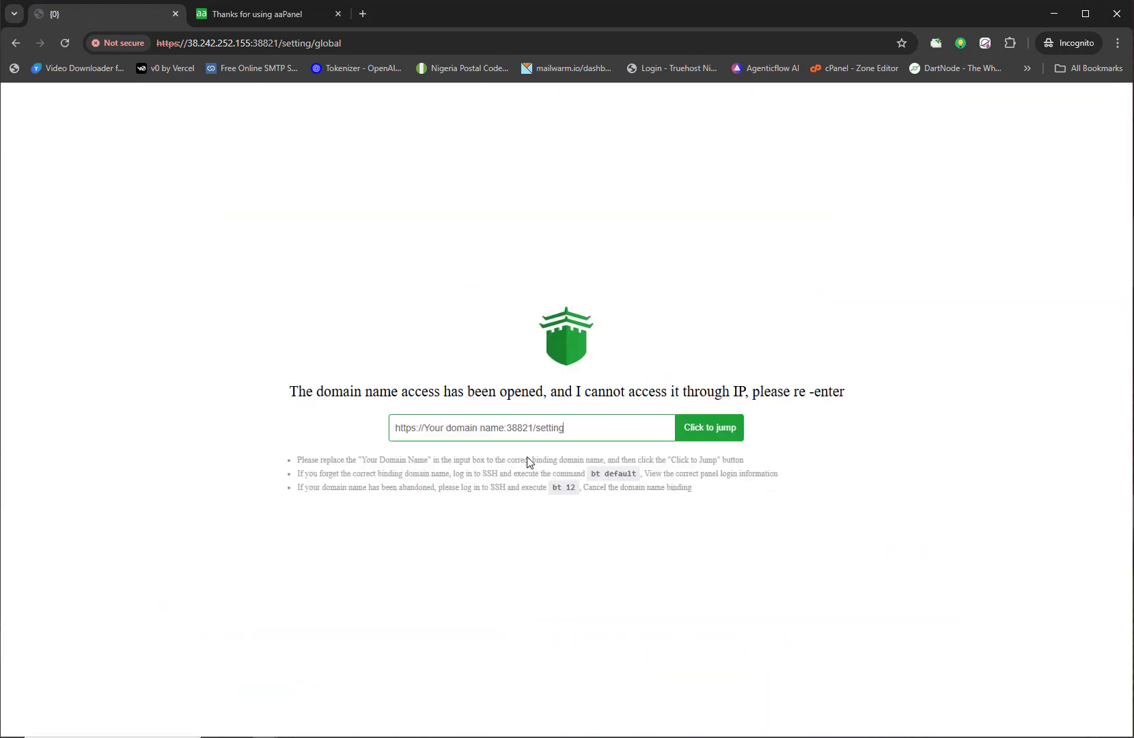
Step: Open panel.diggitech.com.ng in place of the placeholder address and proceed past the certificate warning
key("alt+Tab")
key("Escape")
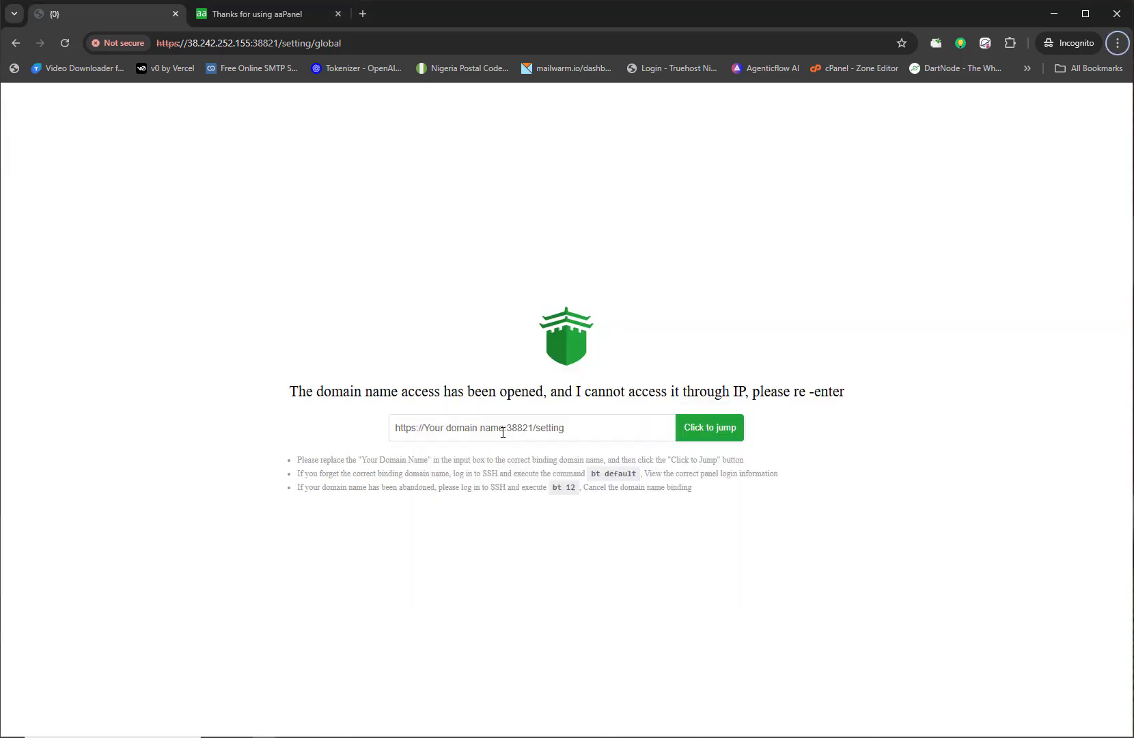
left_click_drag(504, 428, 425, 430)
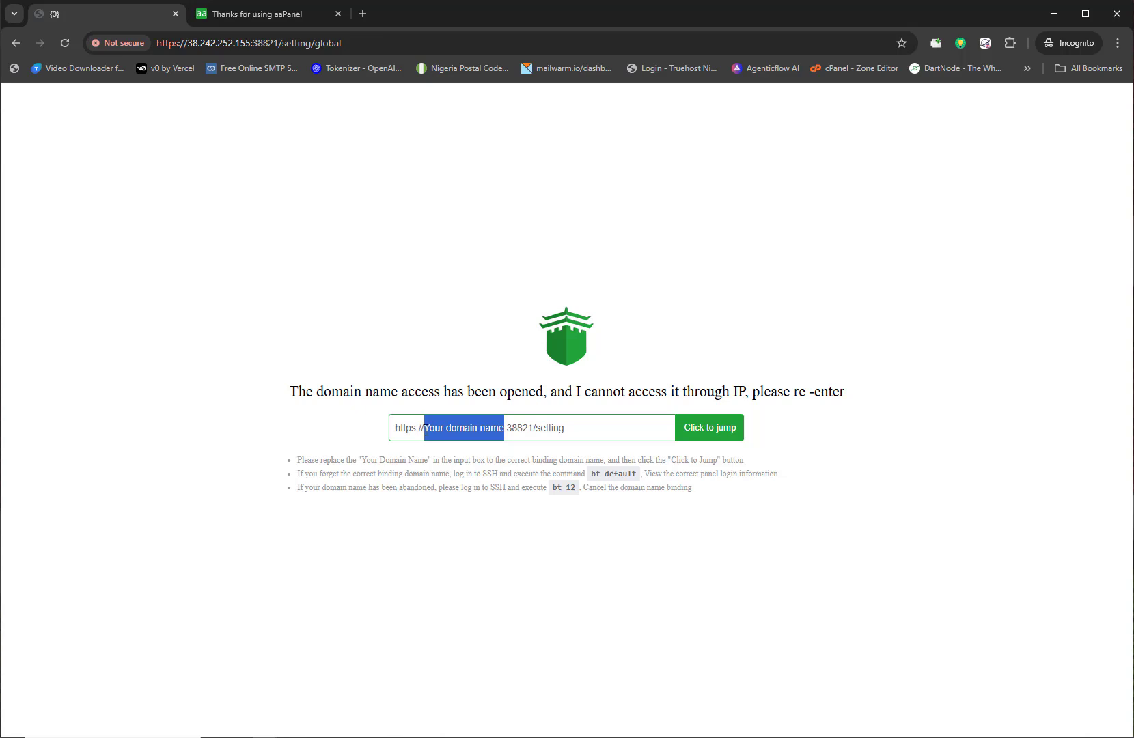
key("ctrl+v")
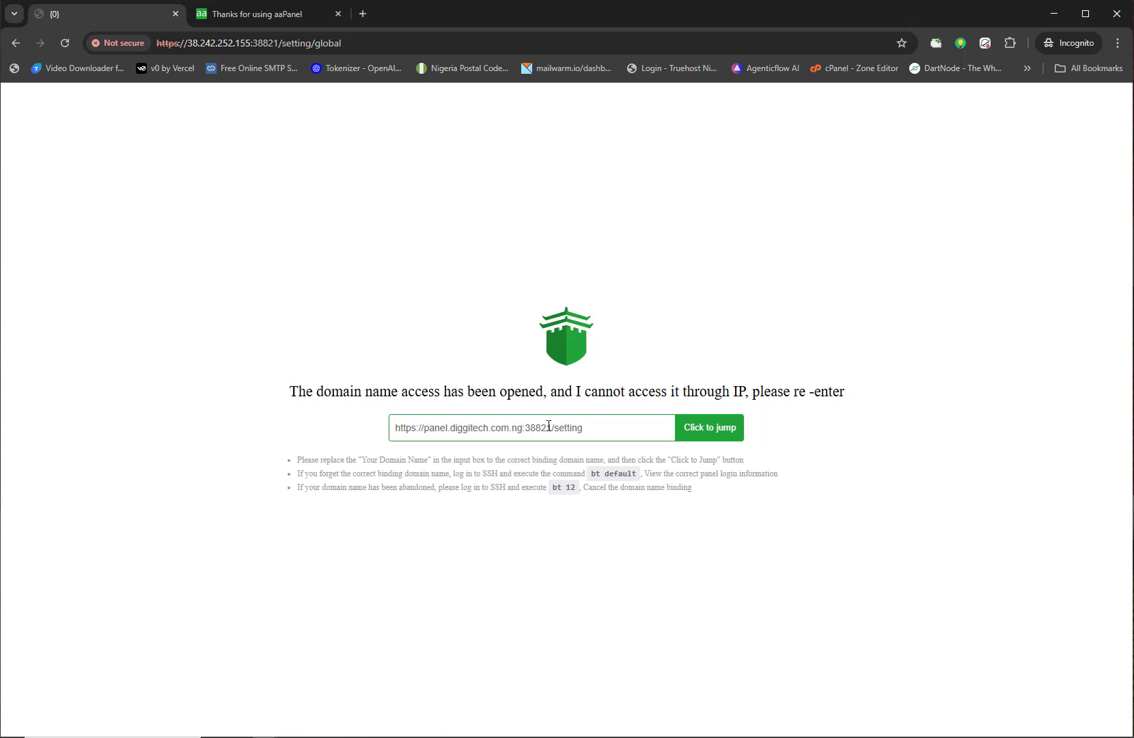
left_click(700, 438)
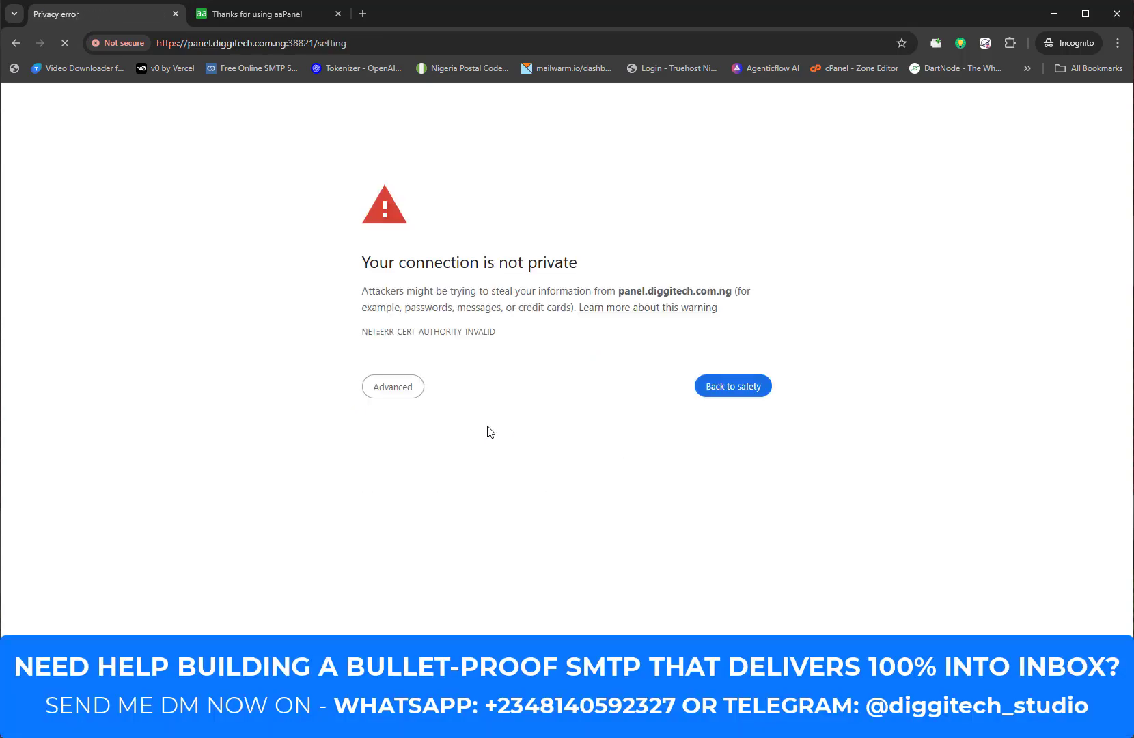
left_click(369, 394)
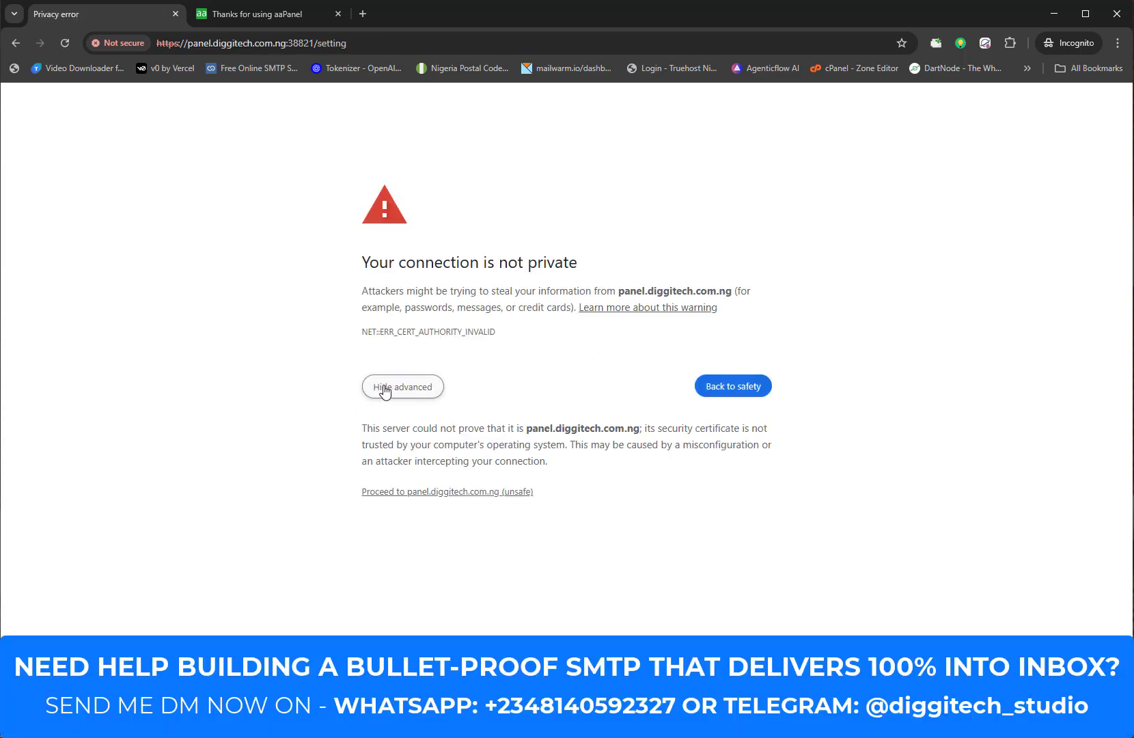
left_click(456, 493)
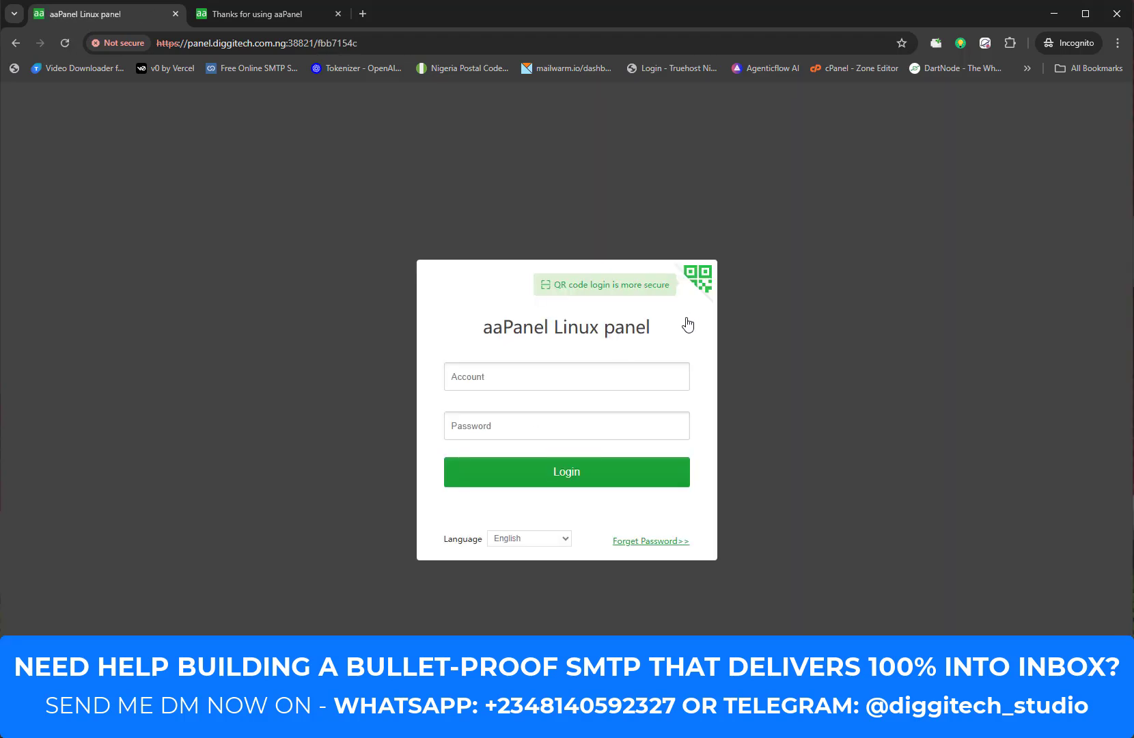
key("alt+Tab")
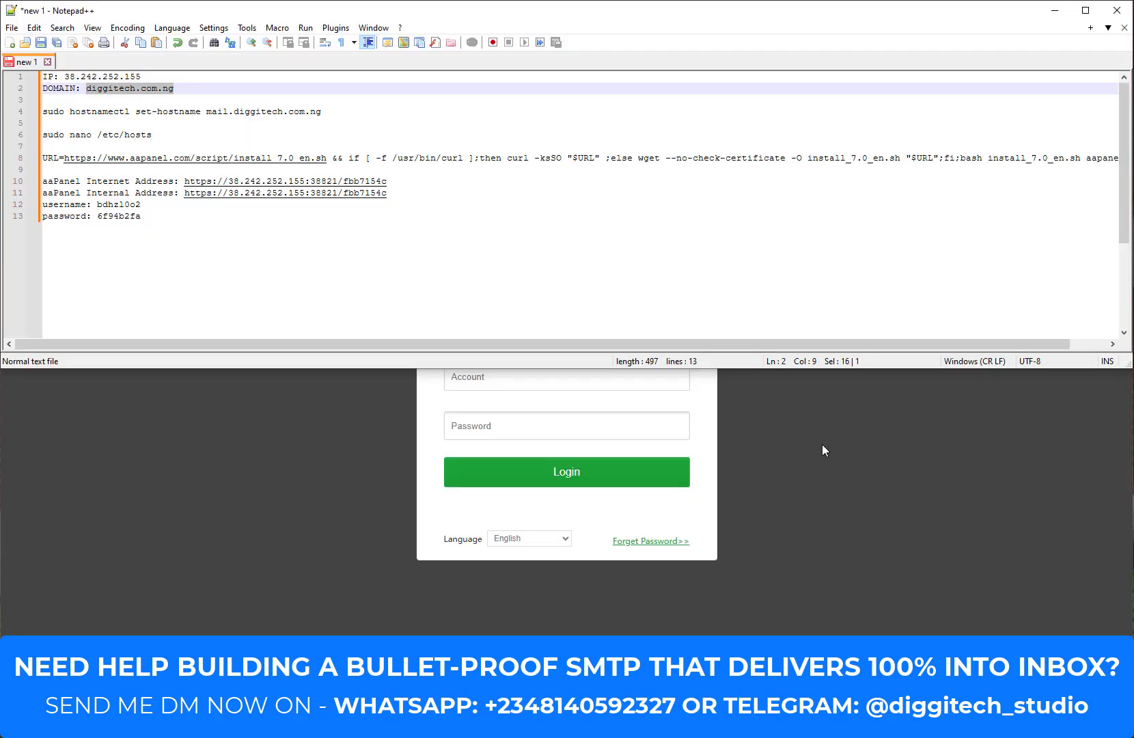
left_click(823, 444)
left_click_drag(666, 14, 607, 731)
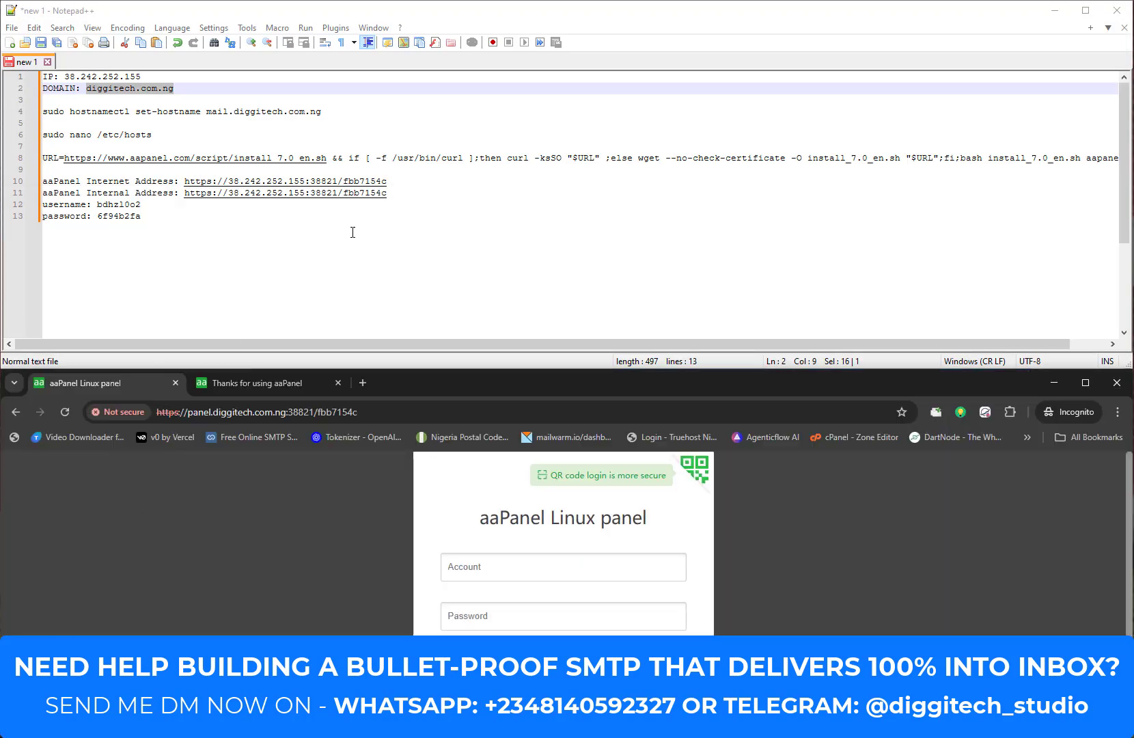
left_click_drag(144, 204, 97, 204)
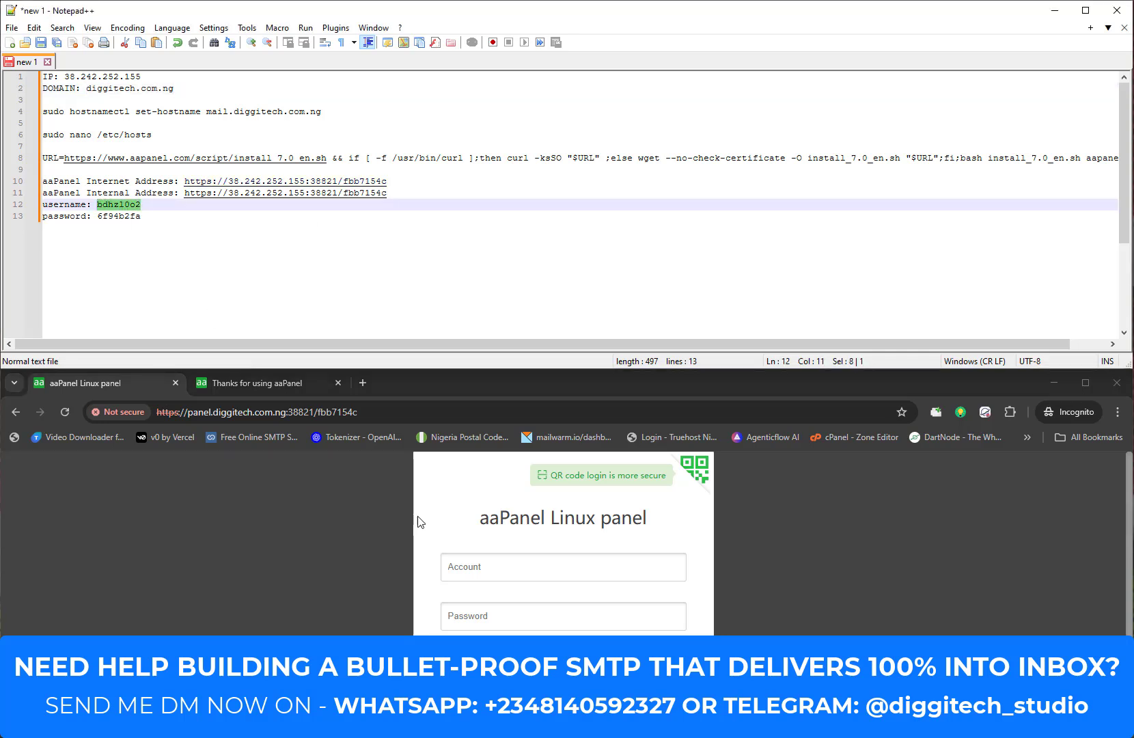
left_click(466, 567)
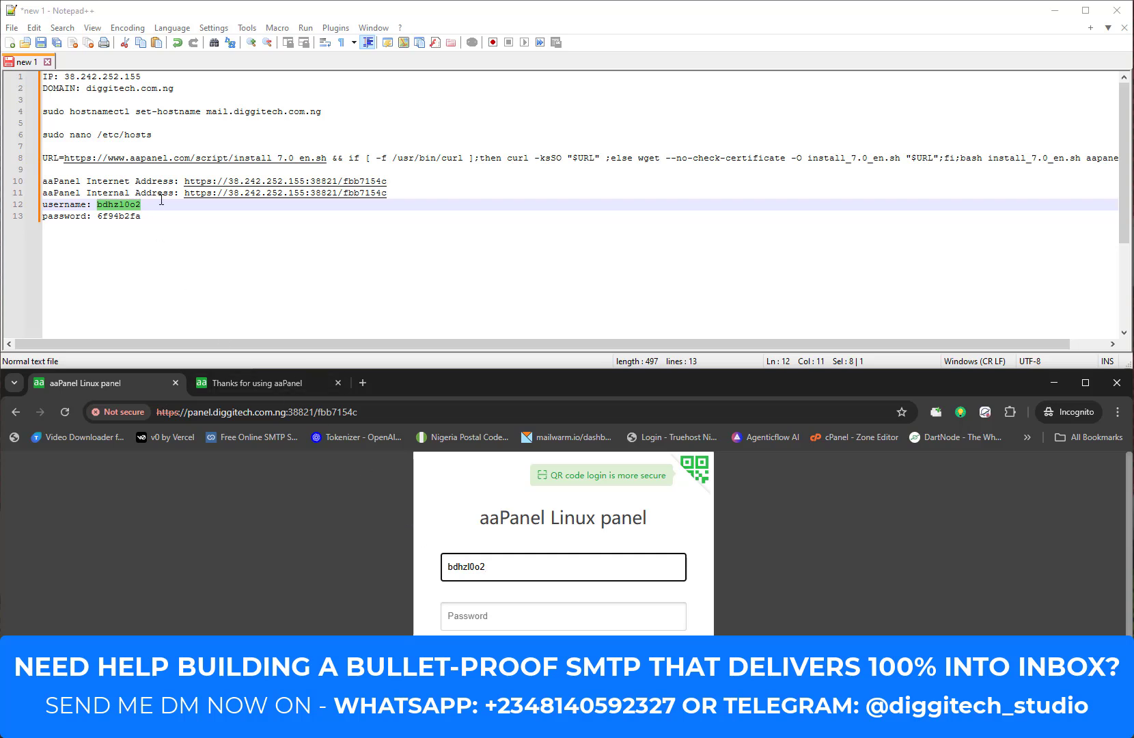
left_click_drag(150, 217, 100, 217)
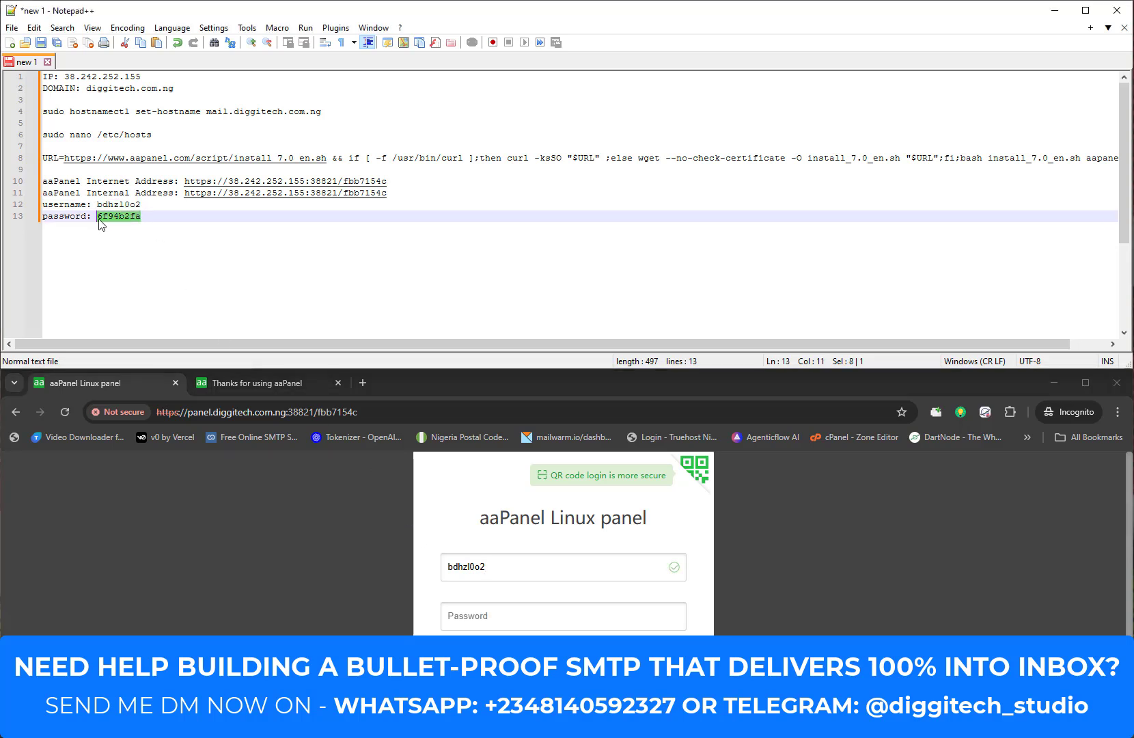
key("ctrl+c")
left_click(522, 606)
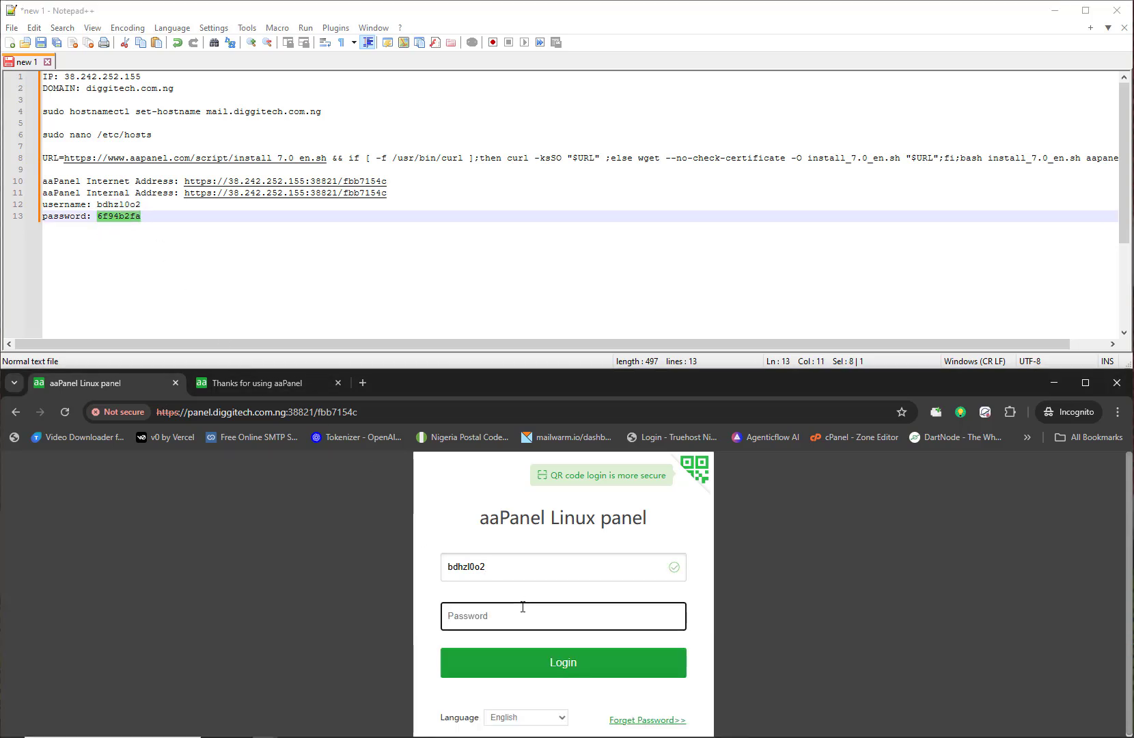
key("ctrl+v")
left_click(555, 660)
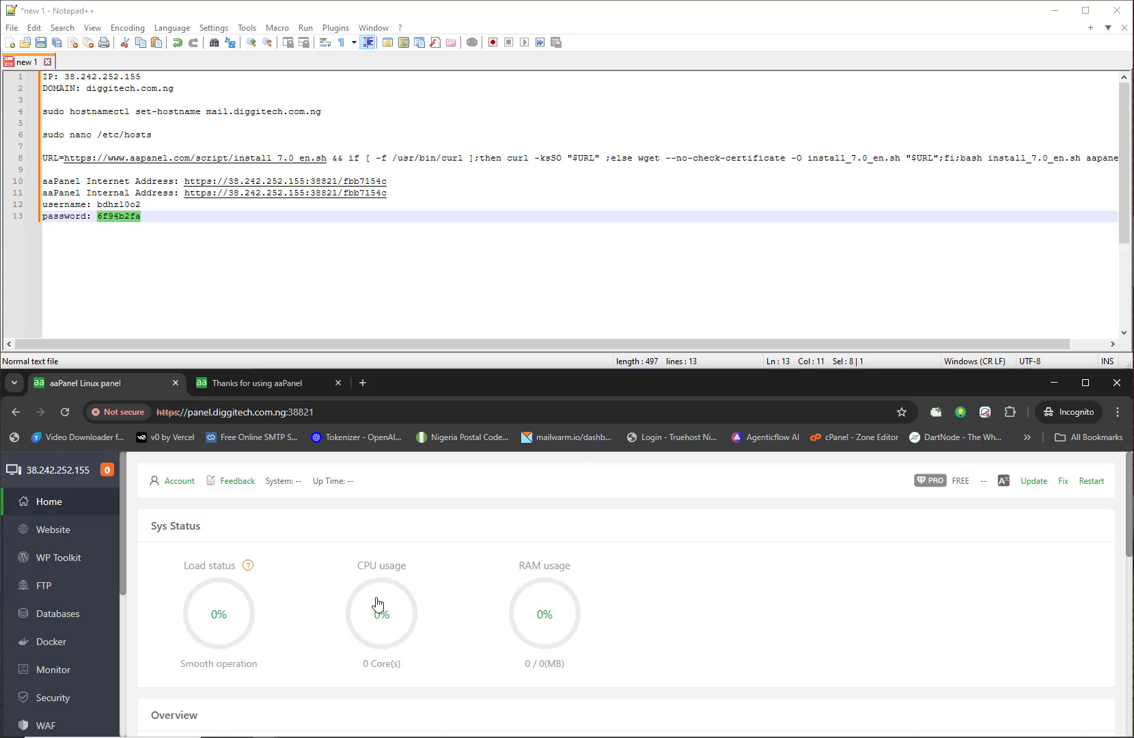
scroll(570, 592, "down", 15)
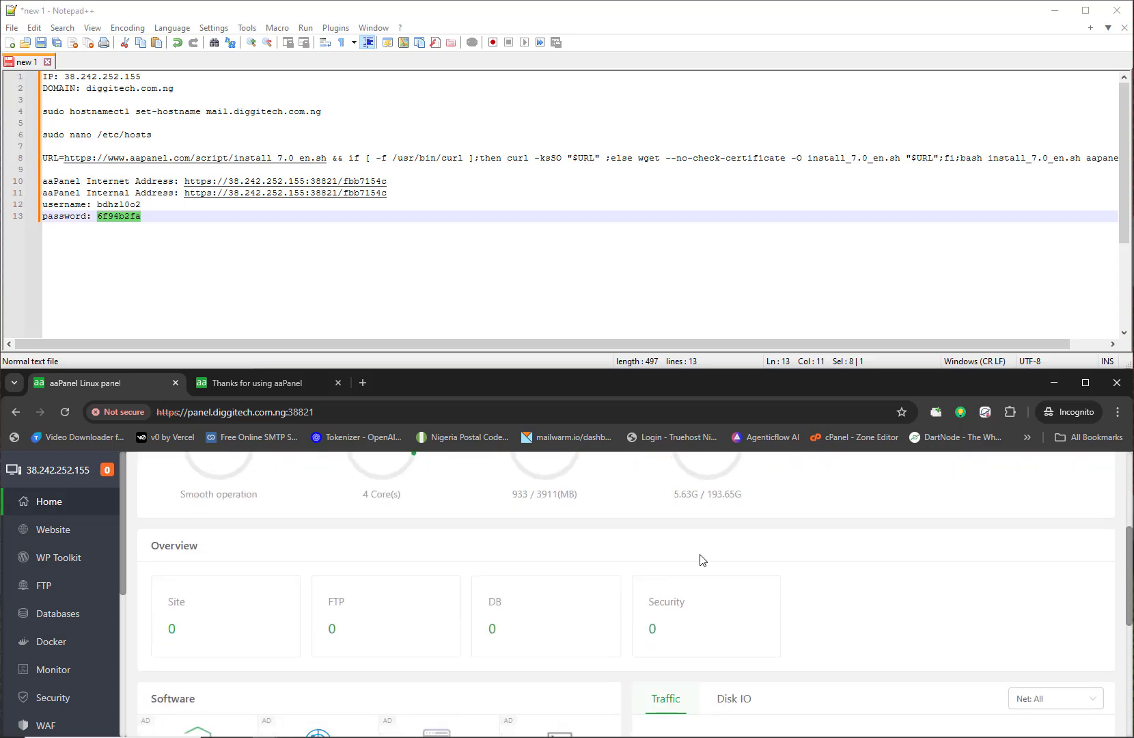
scroll(637, 600, "up", 15)
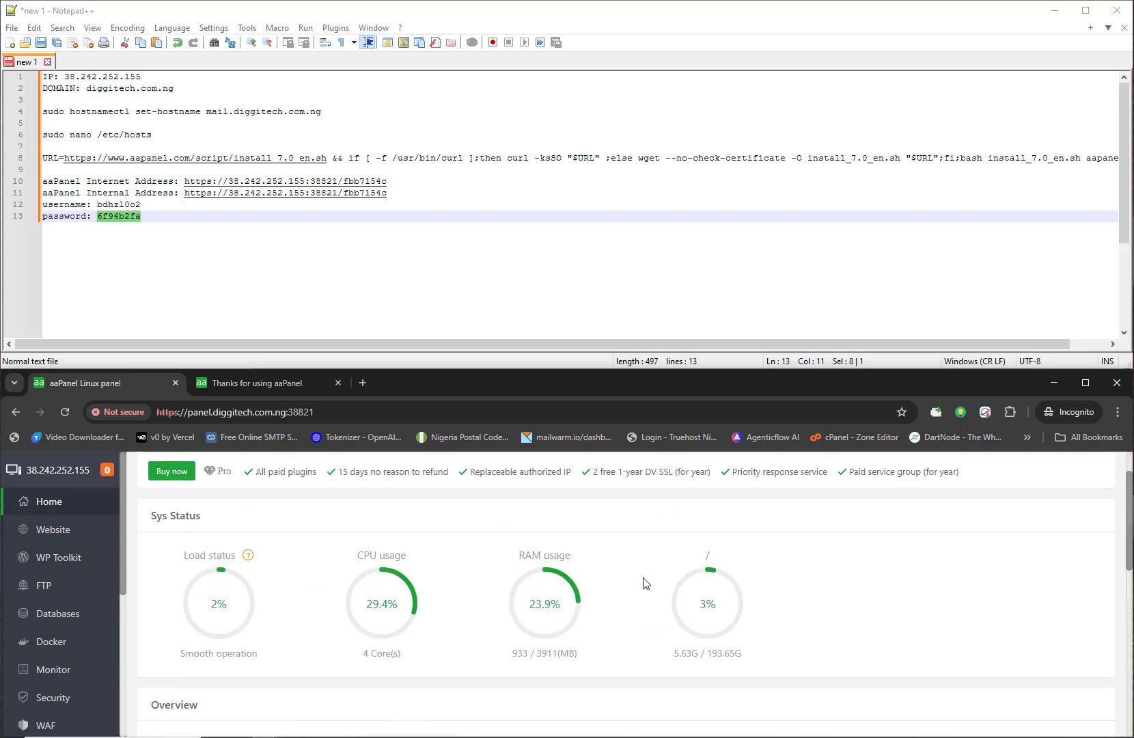
scroll(101, 600, "down", 4)
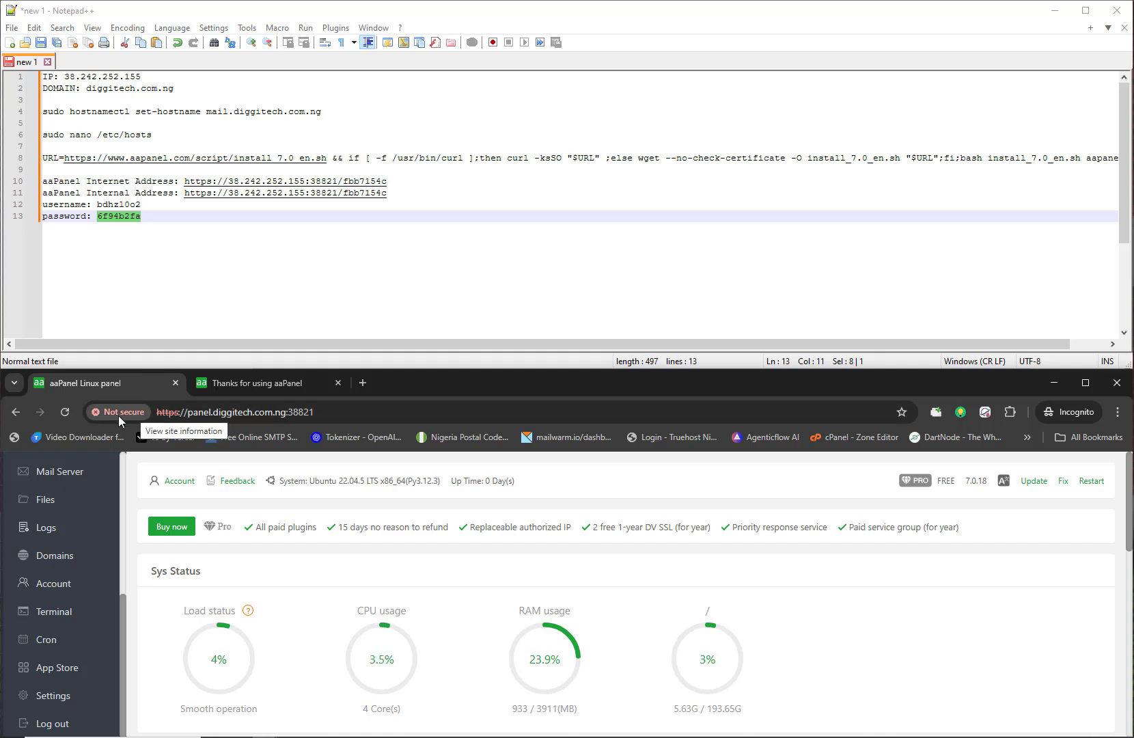
Step: Open the Custom Panel Certificate dialog via Panel SSL in the Security settings
left_click(87, 696)
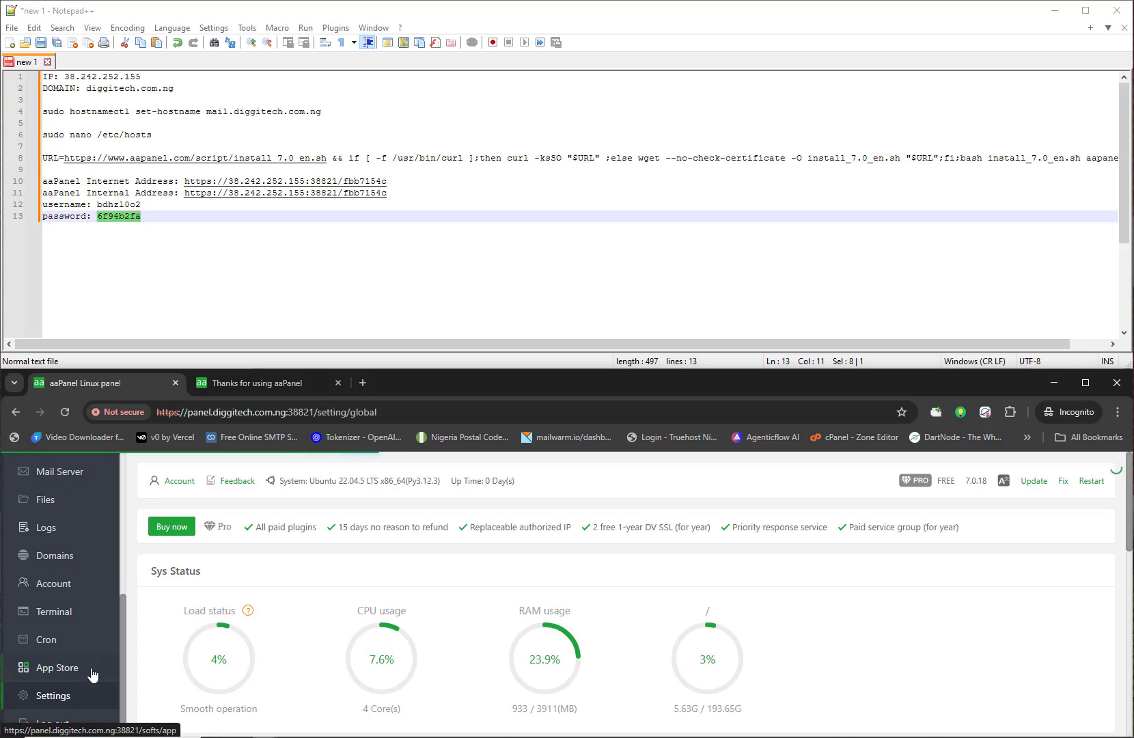
left_click_drag(524, 385, 4, 370)
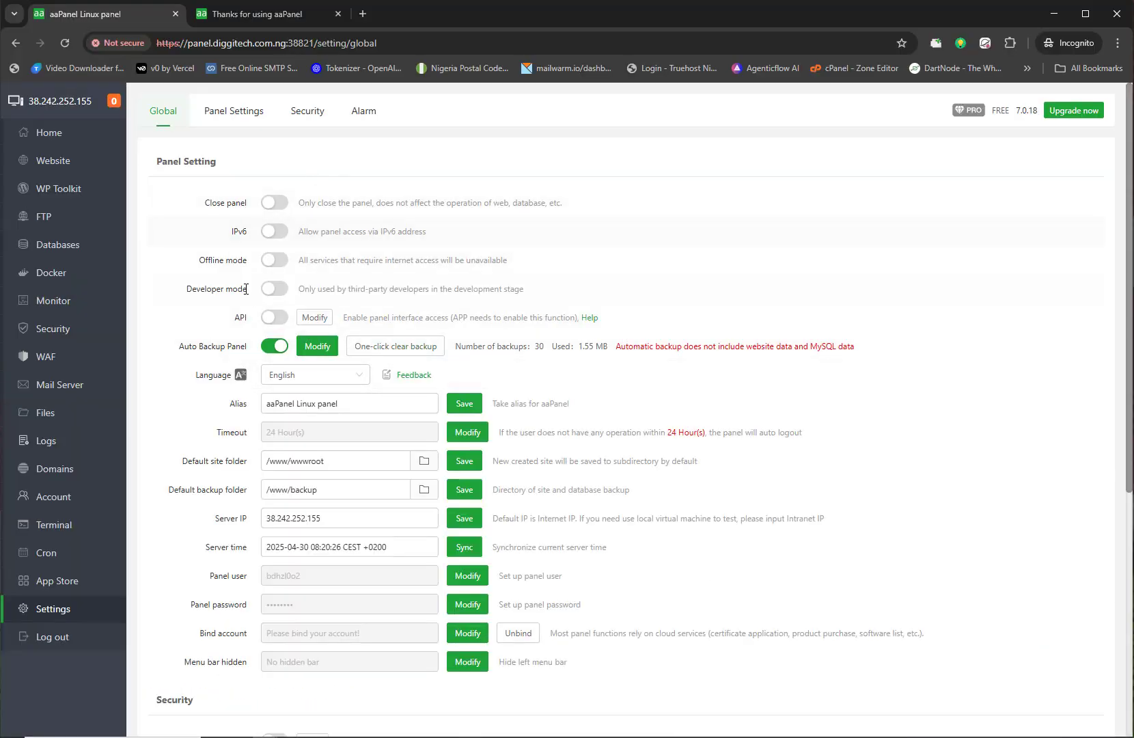
left_click(304, 119)
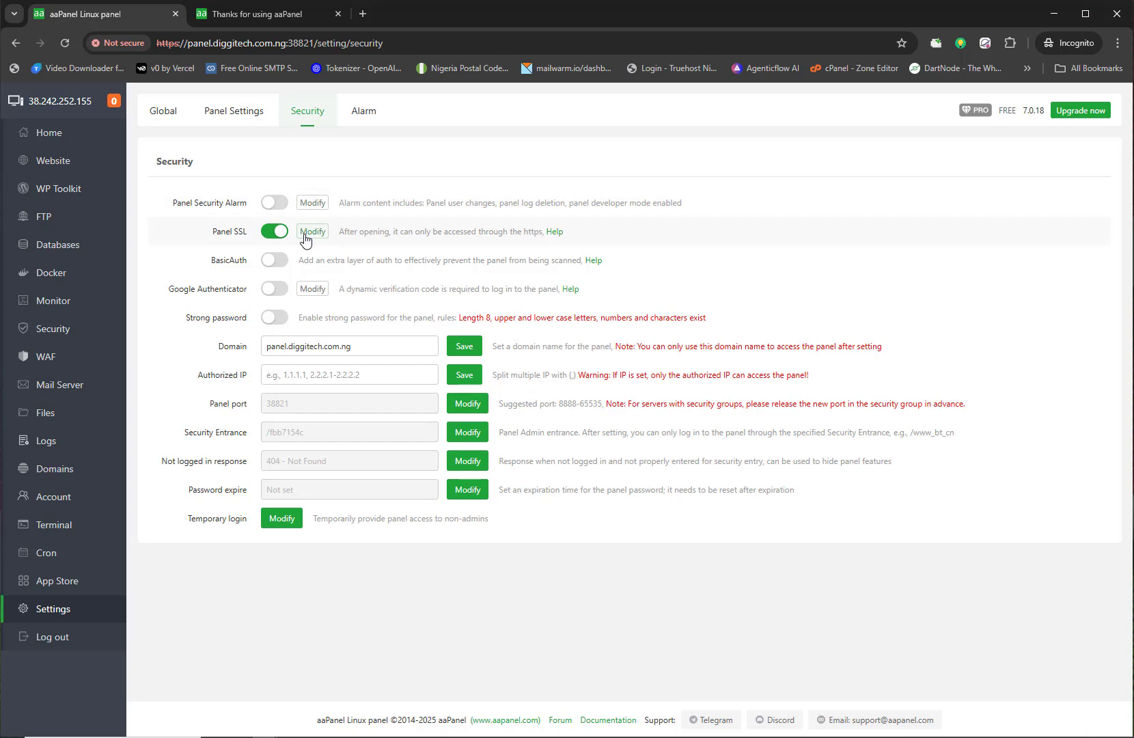
left_click_drag(212, 234, 242, 232)
left_click(312, 230)
Step: Review the current private key and certificate text, then open a new browser tab
left_click(400, 341)
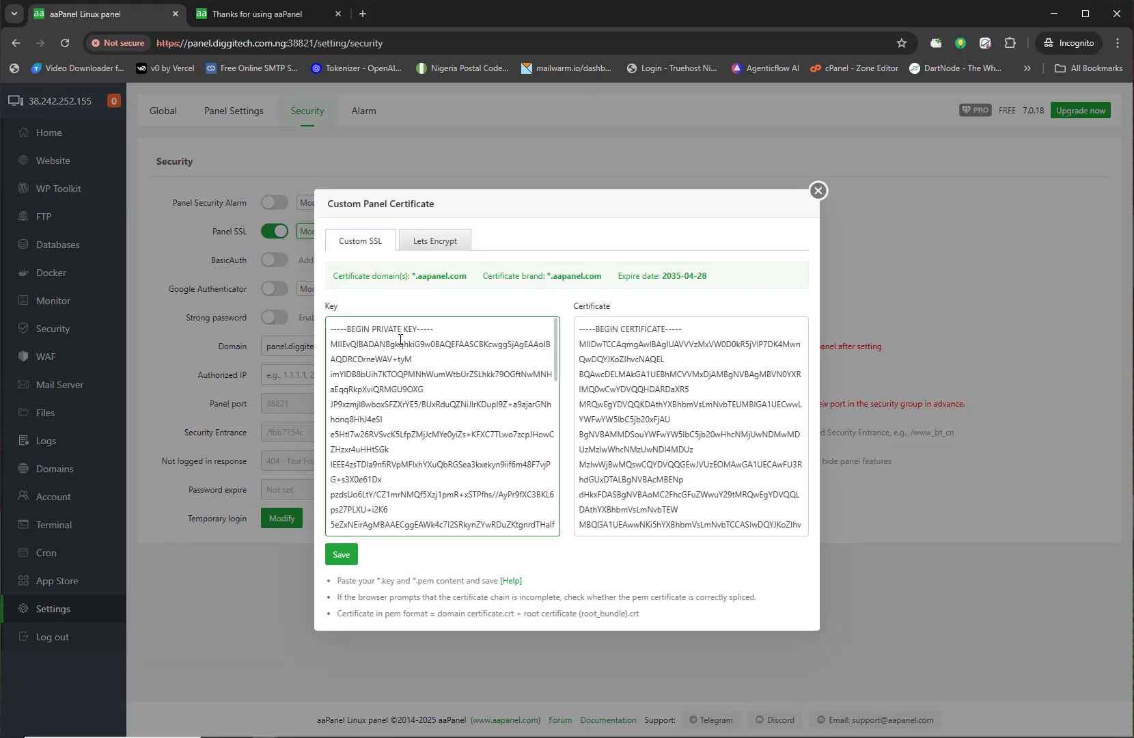
scroll(427, 381, "down", 5)
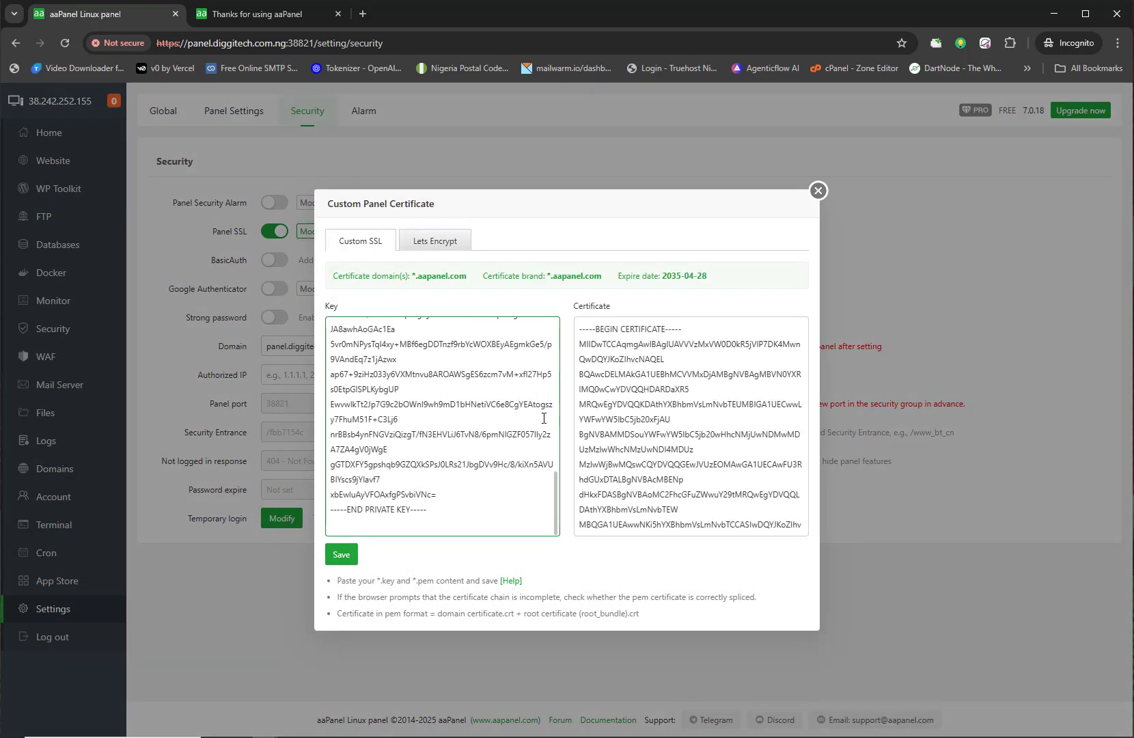
scroll(539, 388, "up", 5)
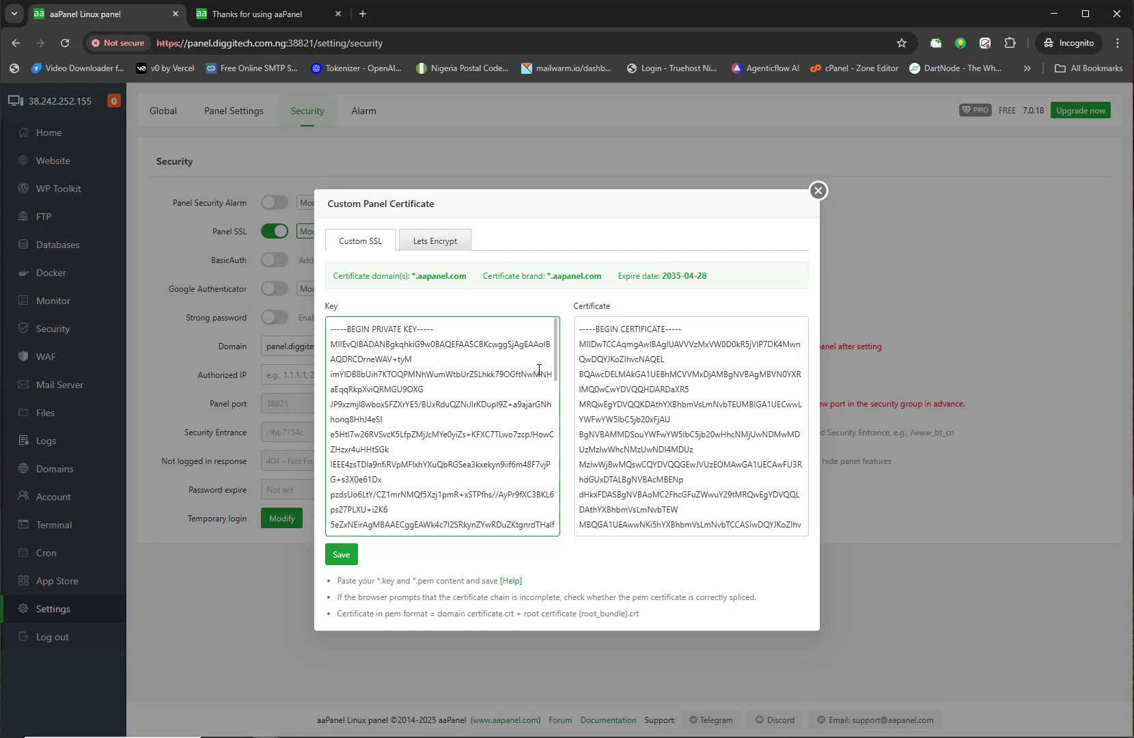
left_click(645, 376)
scroll(646, 377, "down", 5)
scroll(646, 376, "up", 5)
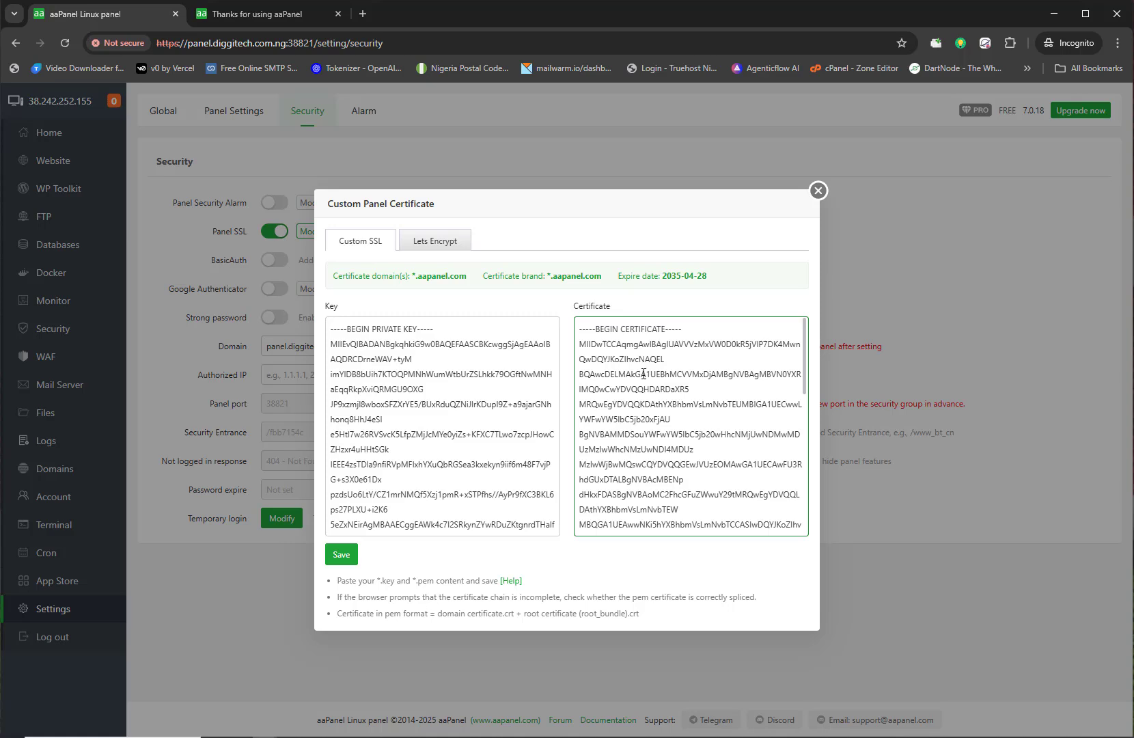
left_click(458, 415)
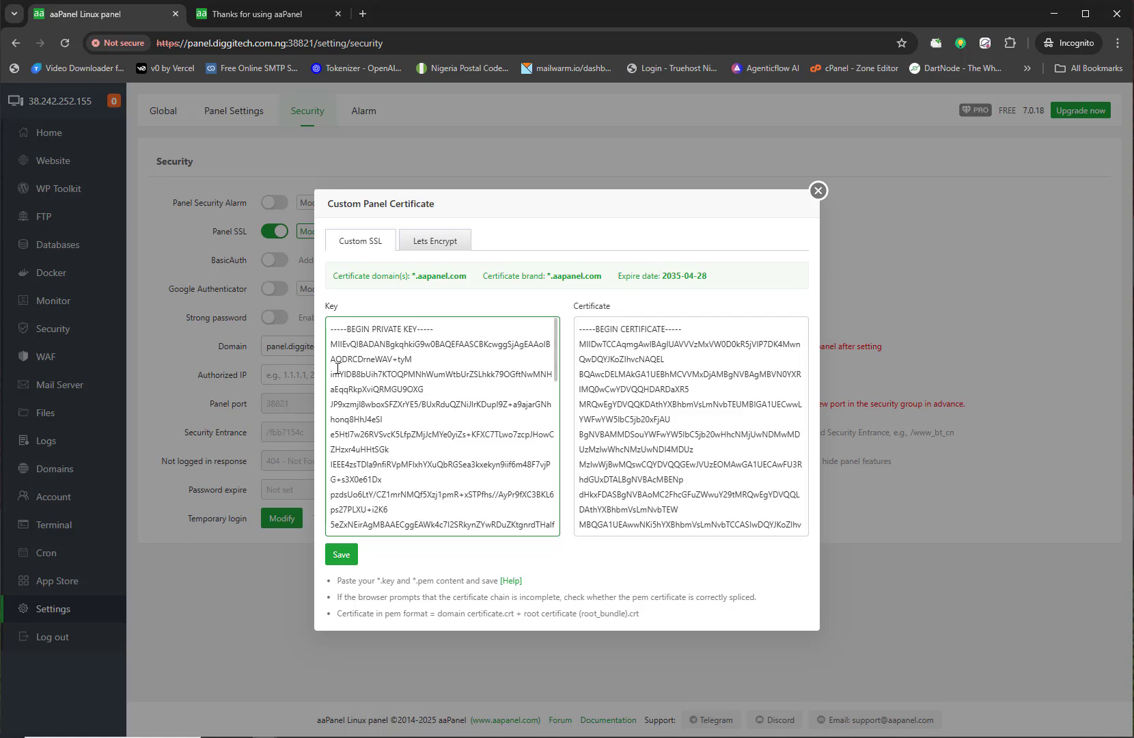
left_click_drag(325, 305, 339, 312)
left_click(353, 307)
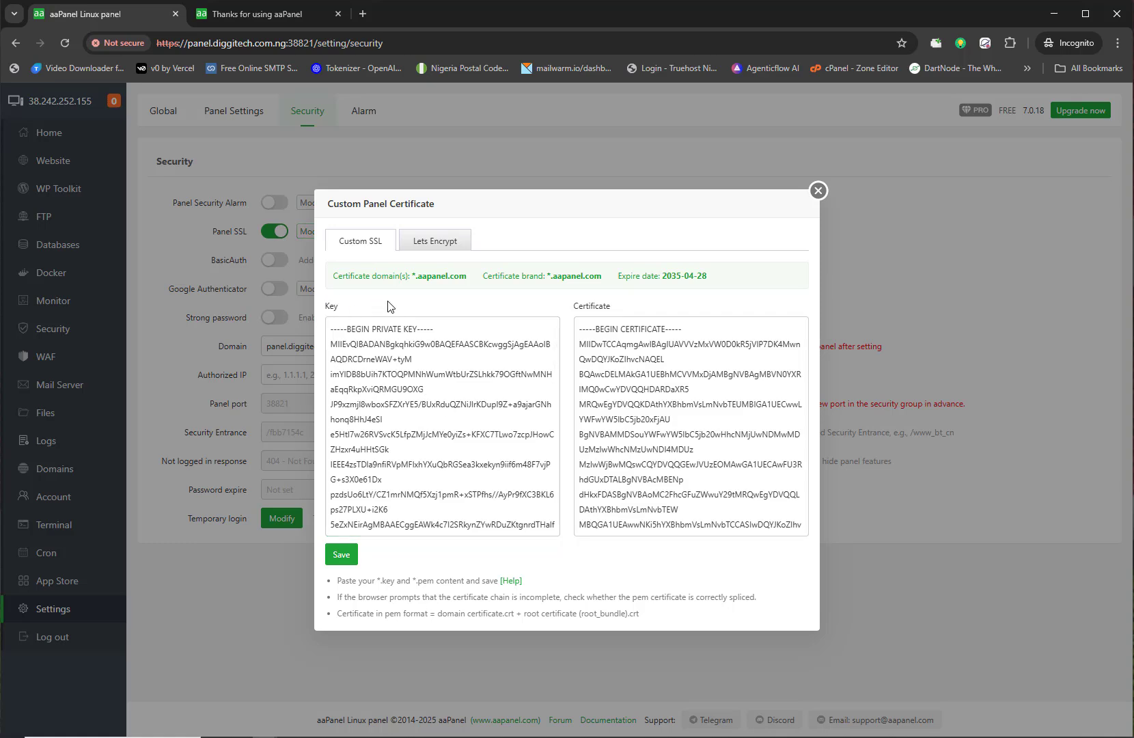
left_click_drag(573, 306, 613, 313)
left_click(600, 373)
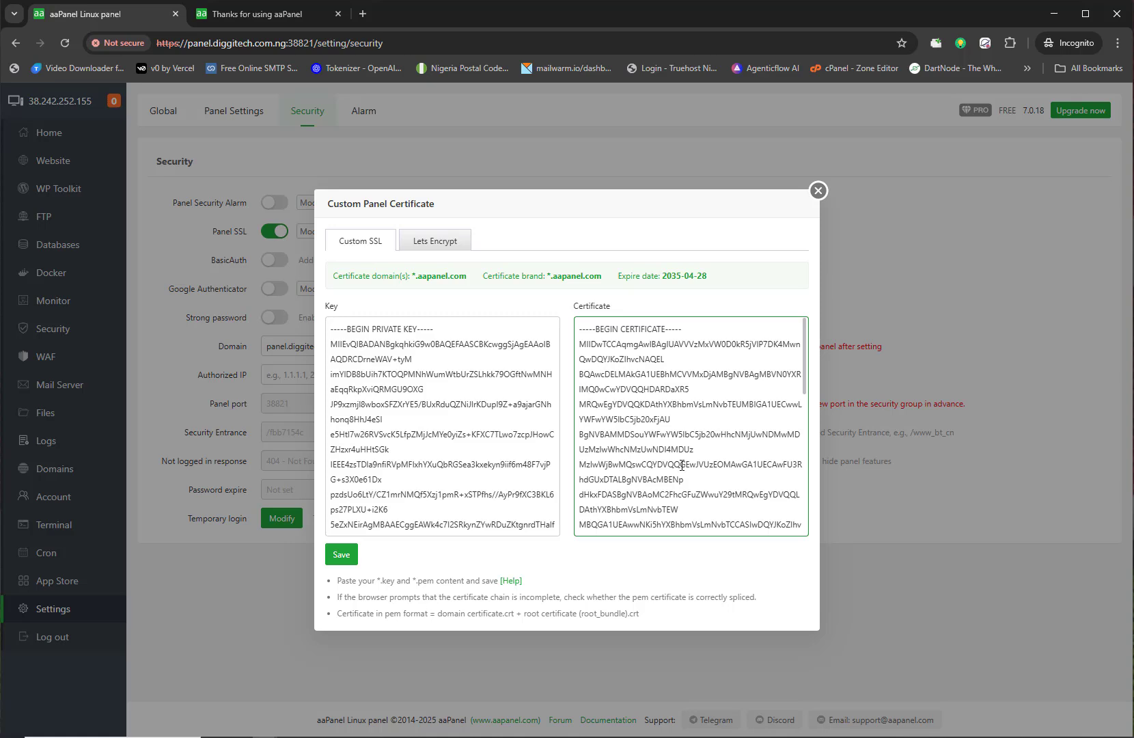
left_click(619, 737)
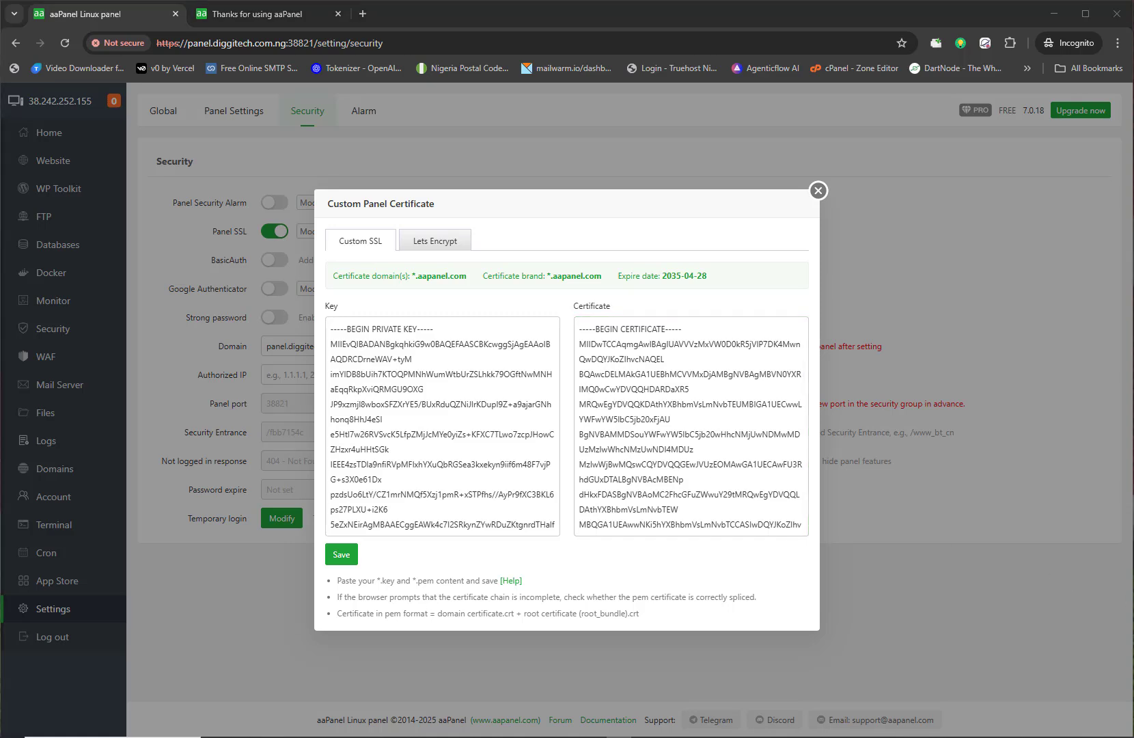
left_click(362, 14)
Step: Load zerossl.com, sign up for a free account, and start a certificate from the issued list
key("ctrl+v")
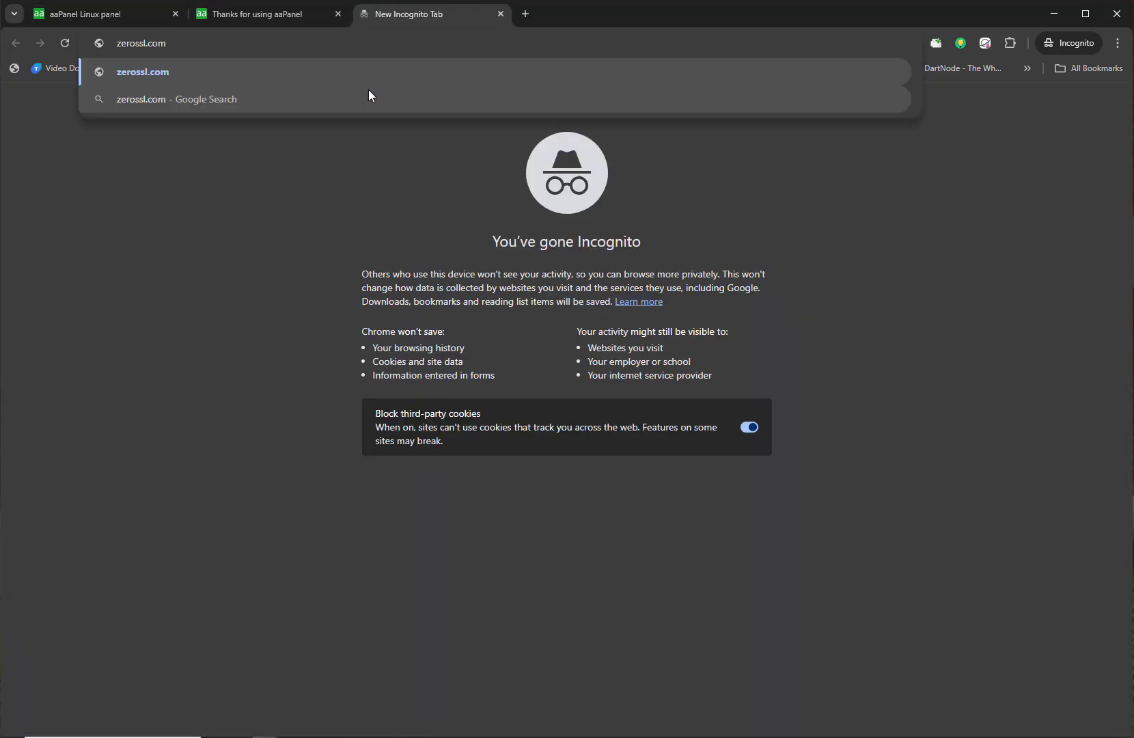
key("Return")
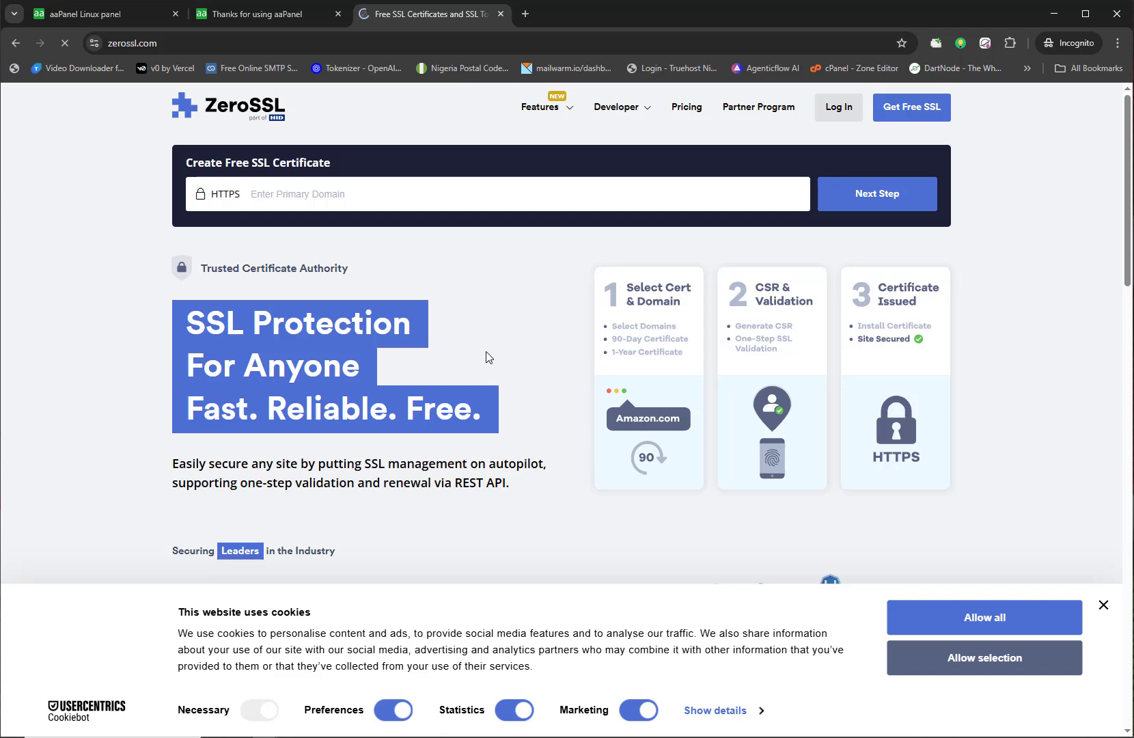
scroll(527, 327, "down", 3)
scroll(539, 329, "up", 3)
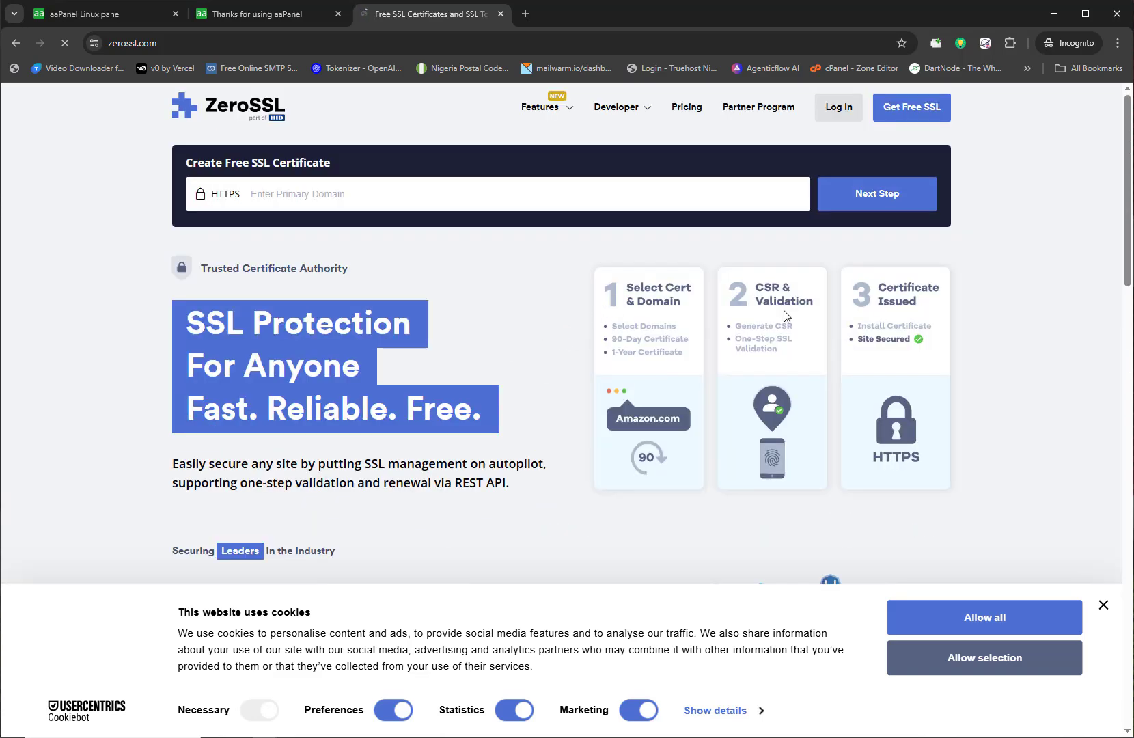
left_click(912, 118)
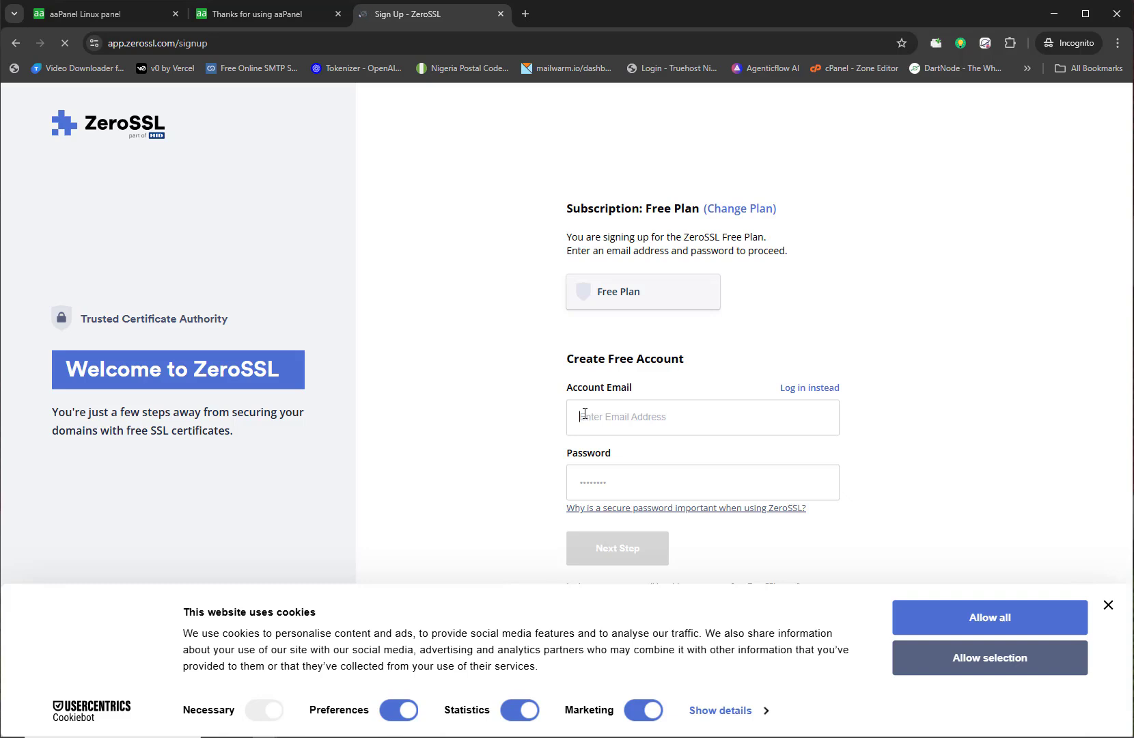
type("o")
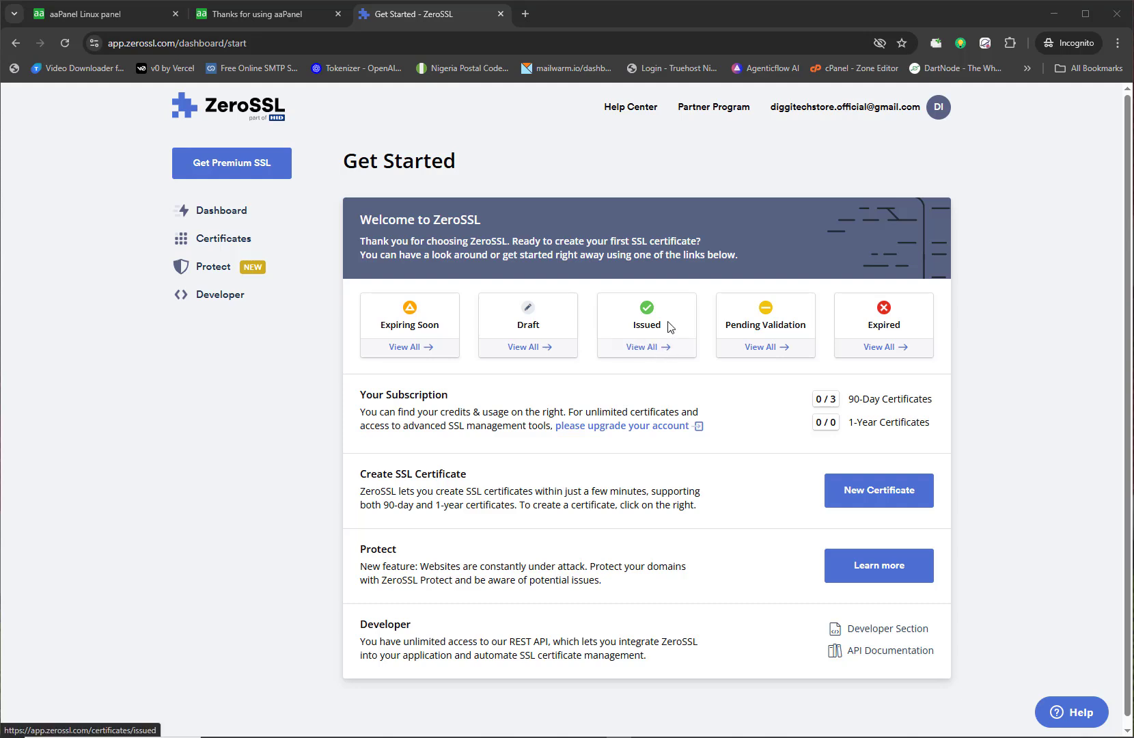
left_click(649, 350)
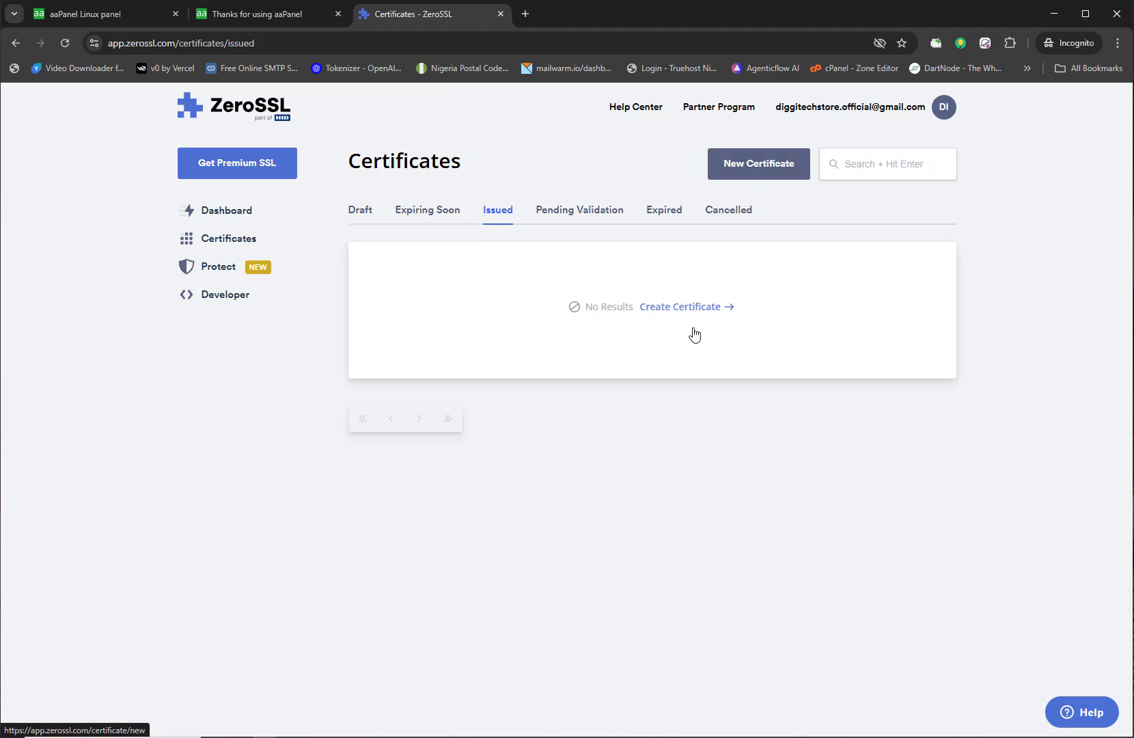
left_click(710, 311)
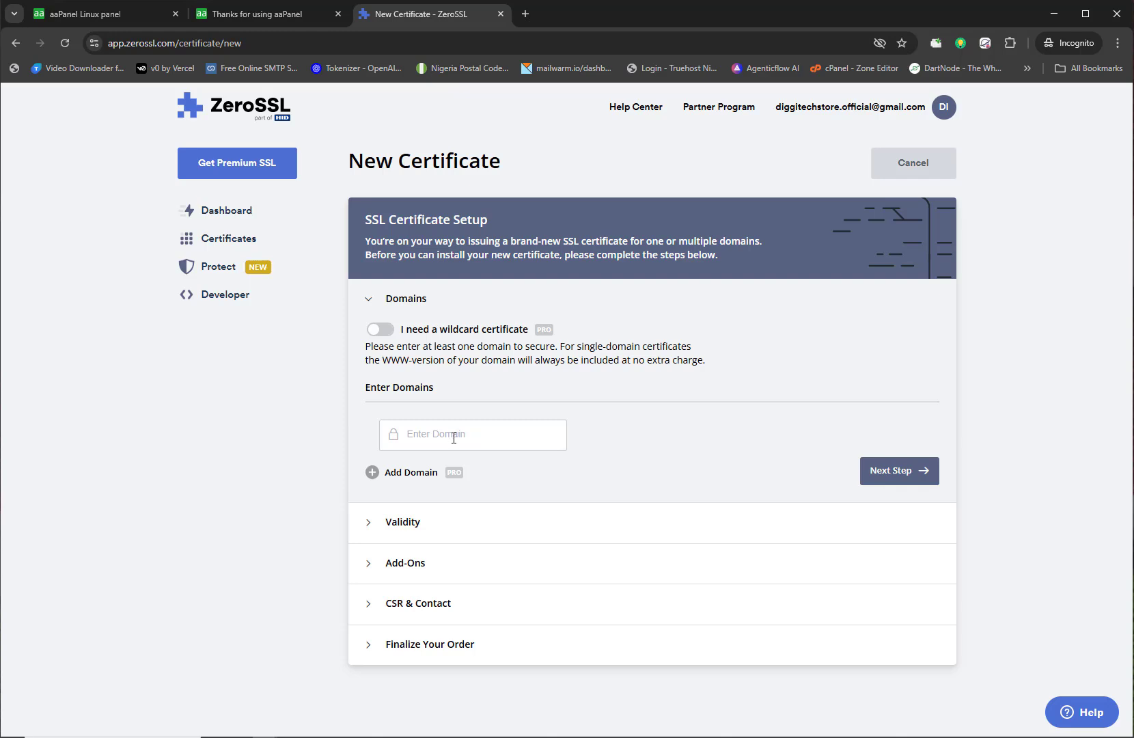
Step: Enter panel.diggitech.com.ng as the domain for the new ZeroSSL certificate
left_click(103, 14)
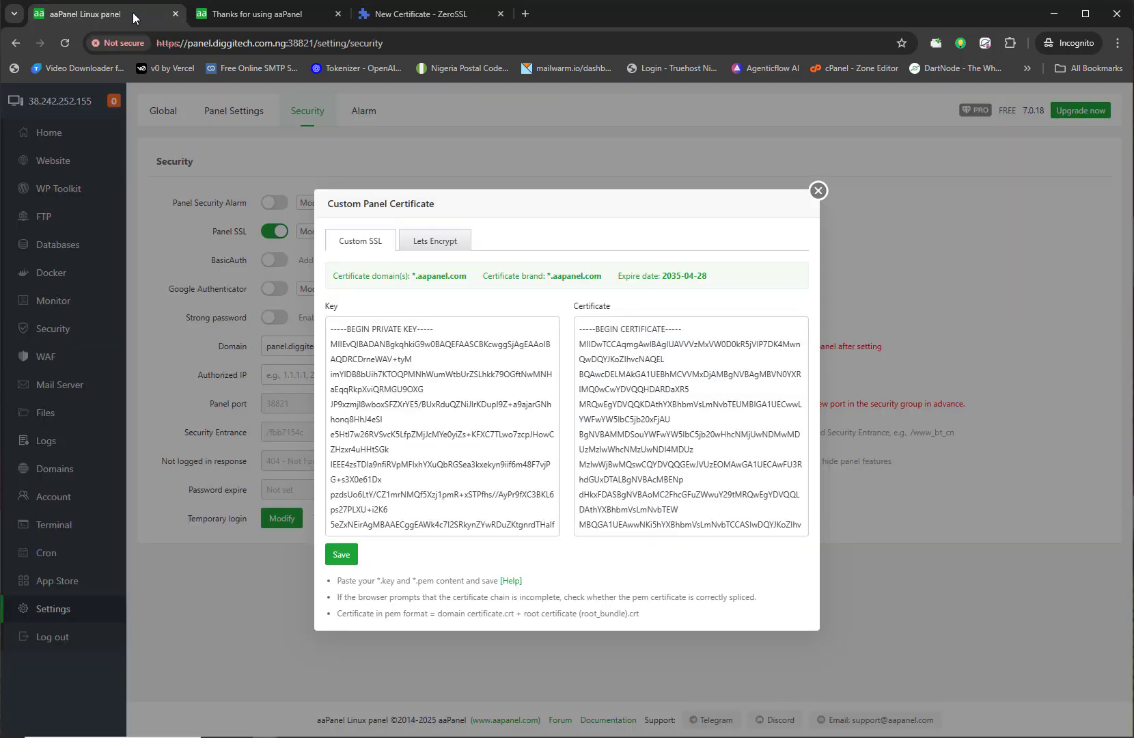
left_click(394, 13)
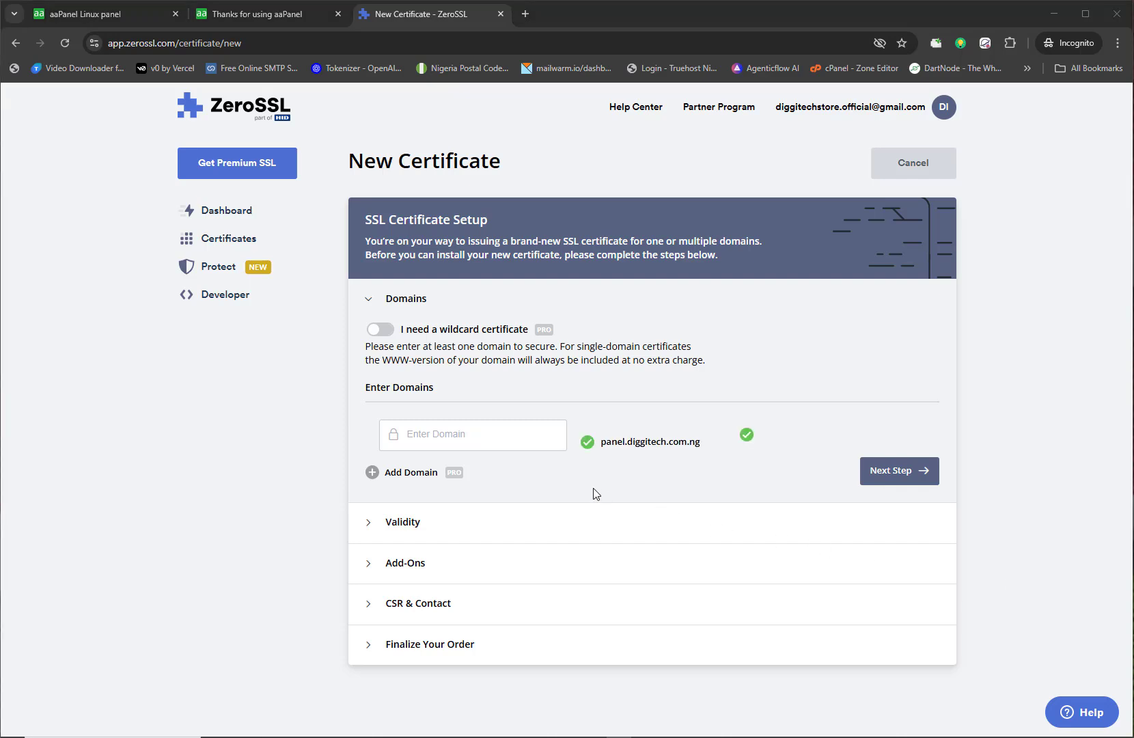
left_click(471, 441)
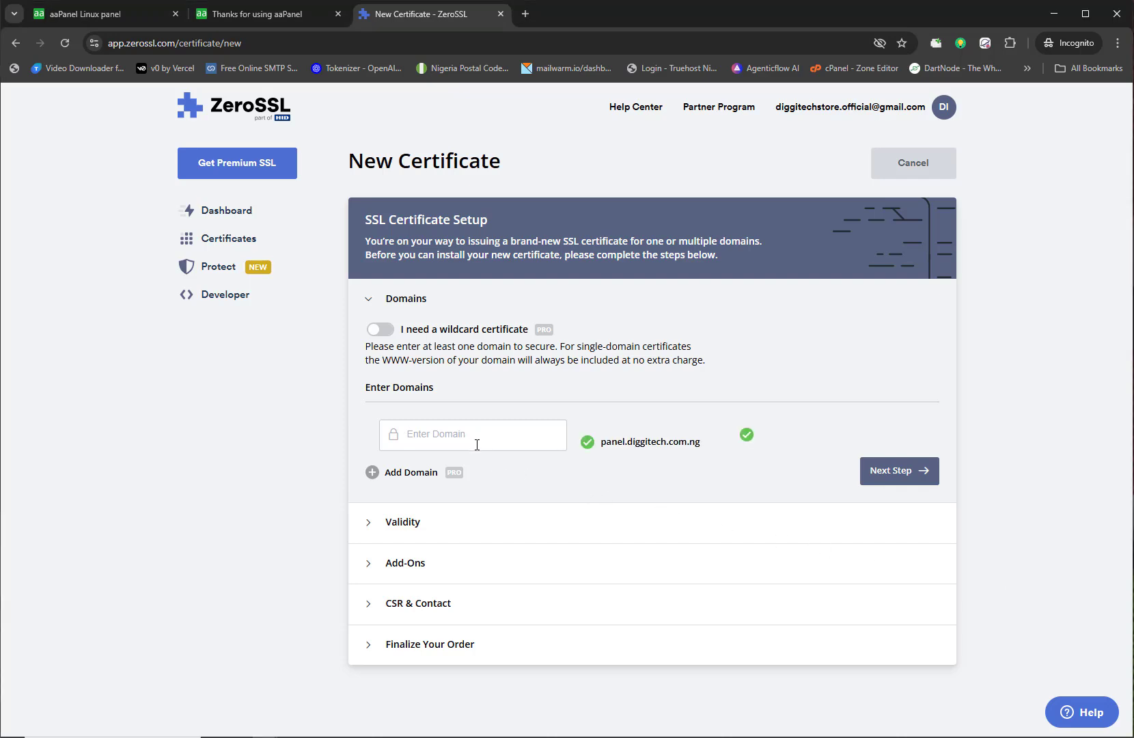
type("panel.diggitech.com.ng")
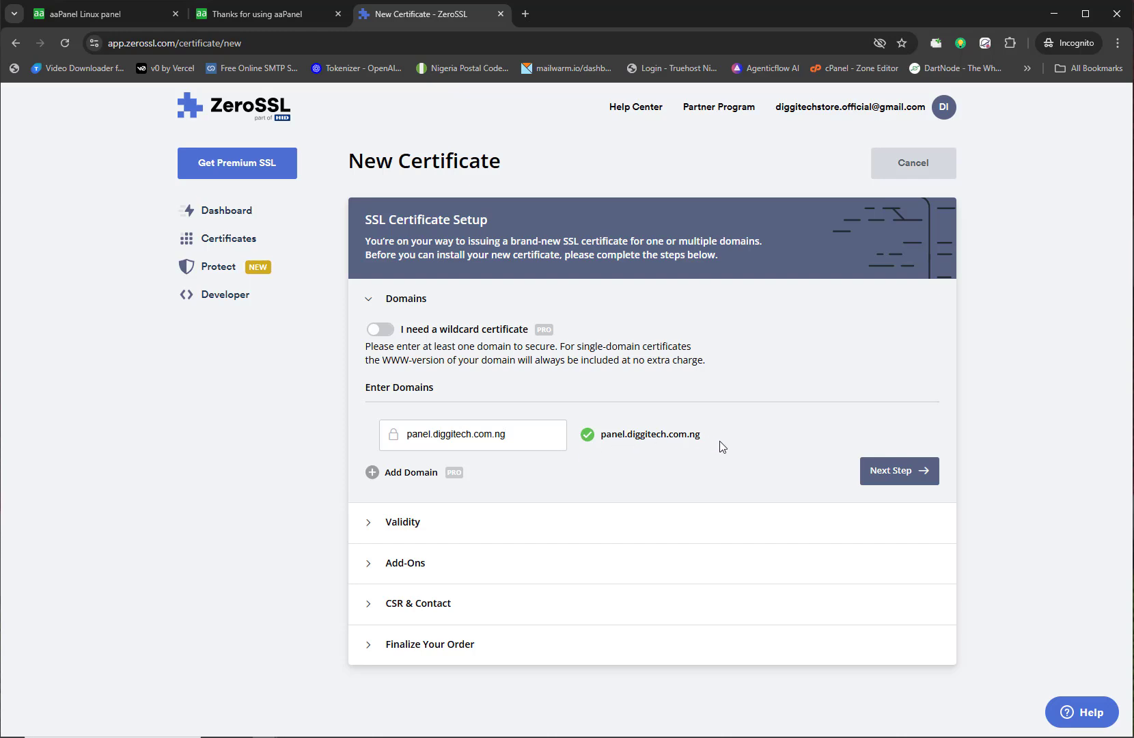
left_click(891, 478)
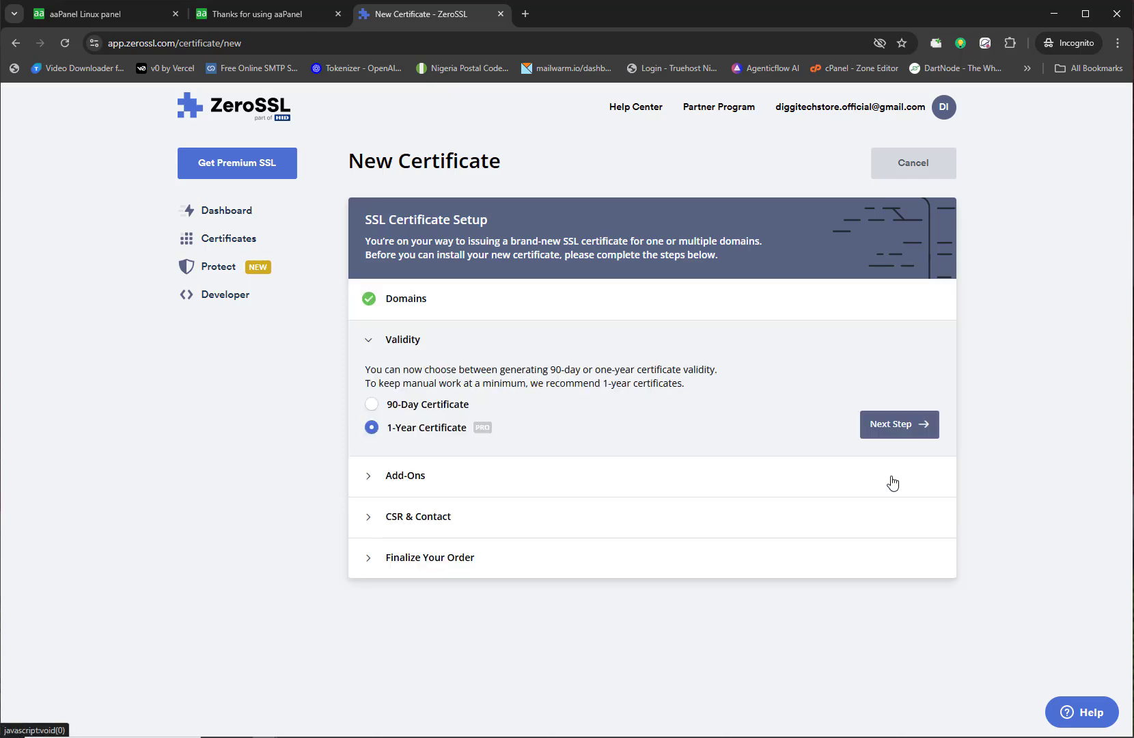
Step: Choose 90-day validity, leave all add-ons off, and keep the auto-generated CSR
left_click(402, 404)
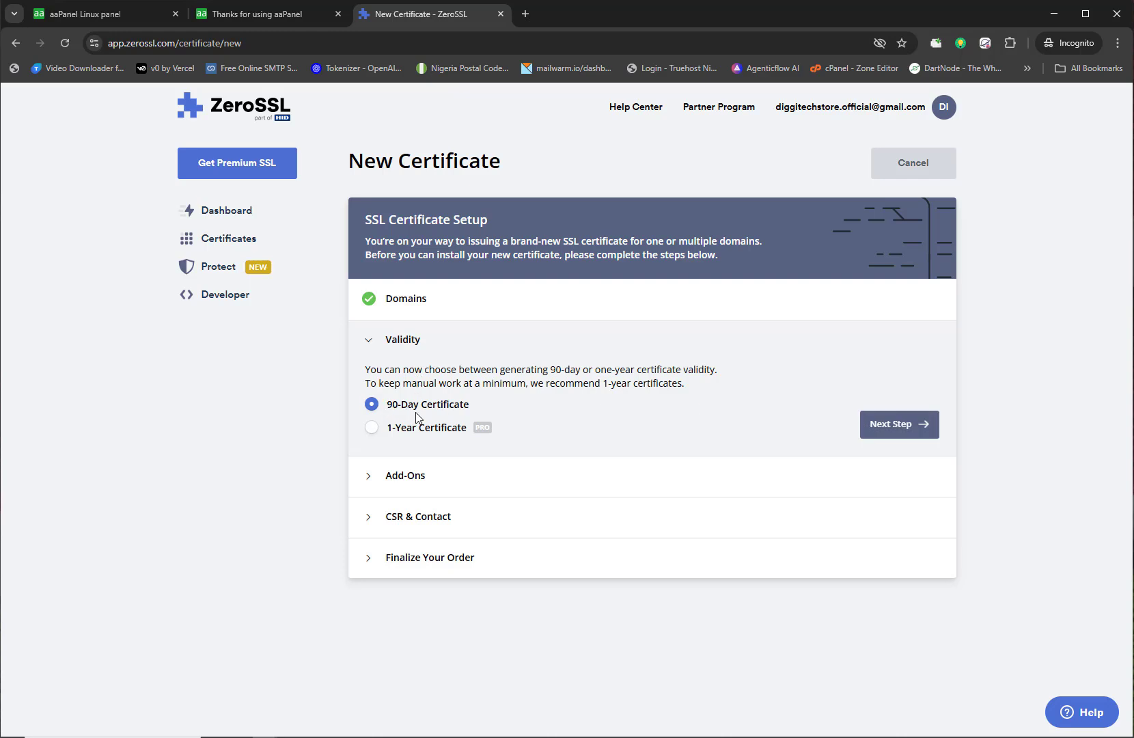
left_click(891, 423)
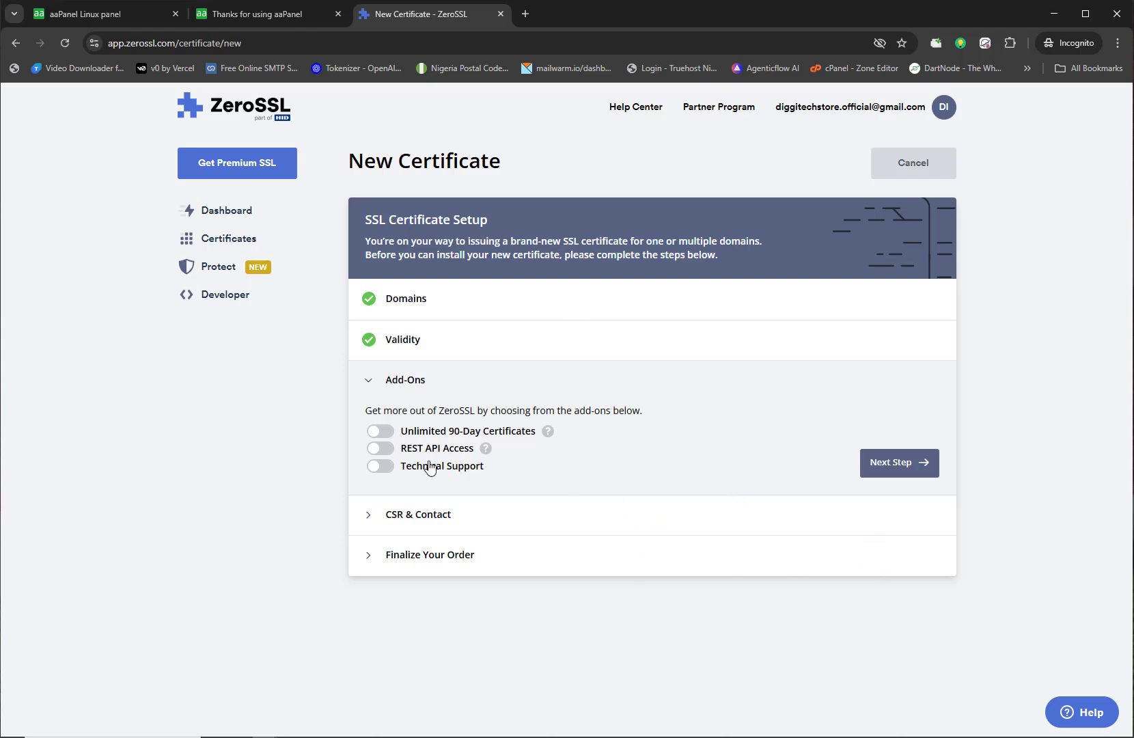
left_click(381, 434)
left_click(380, 448)
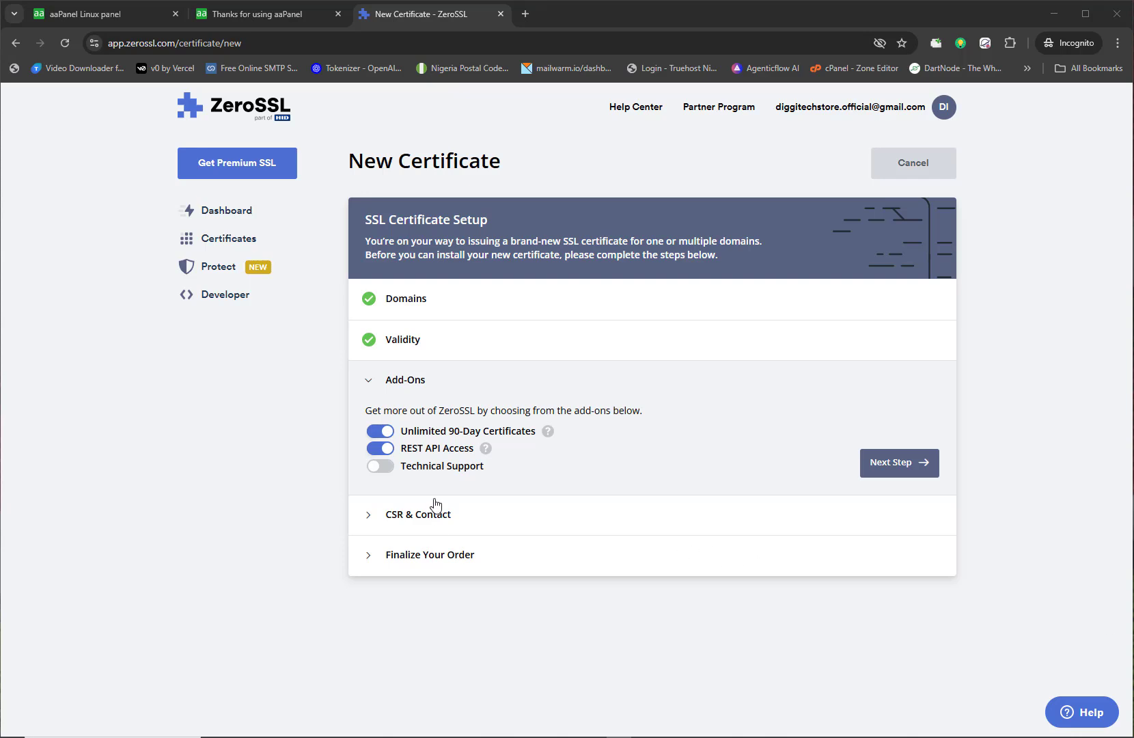
left_click(380, 432)
left_click(382, 449)
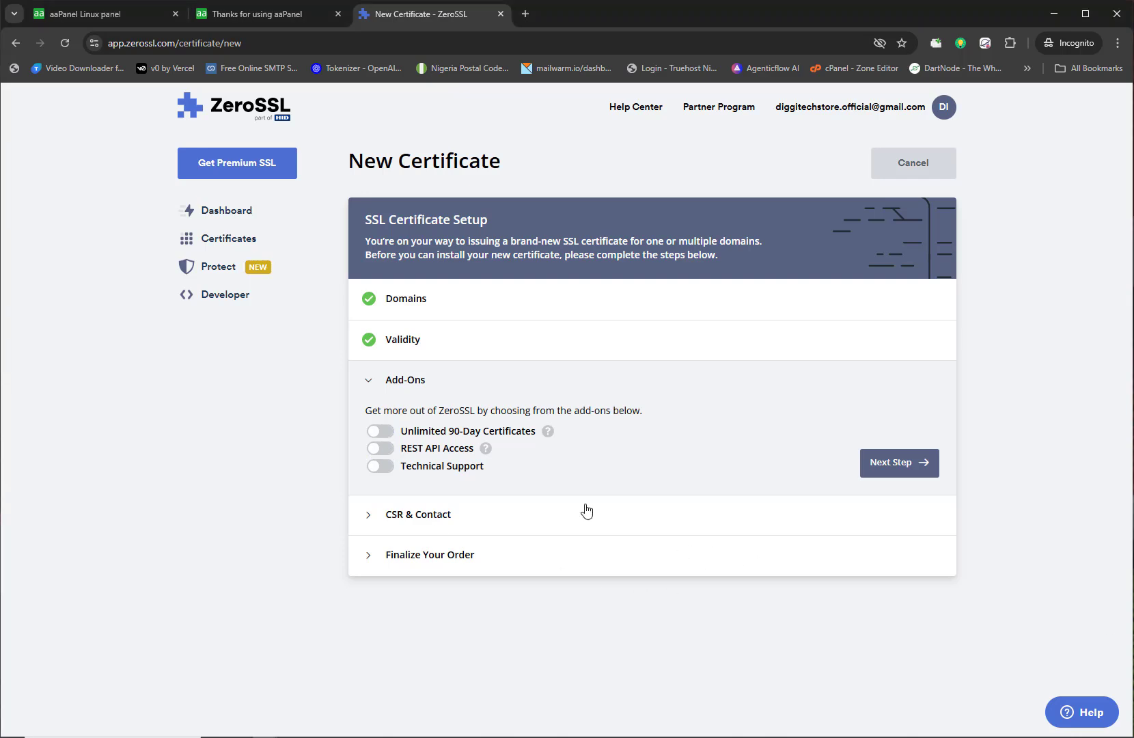
left_click(900, 463)
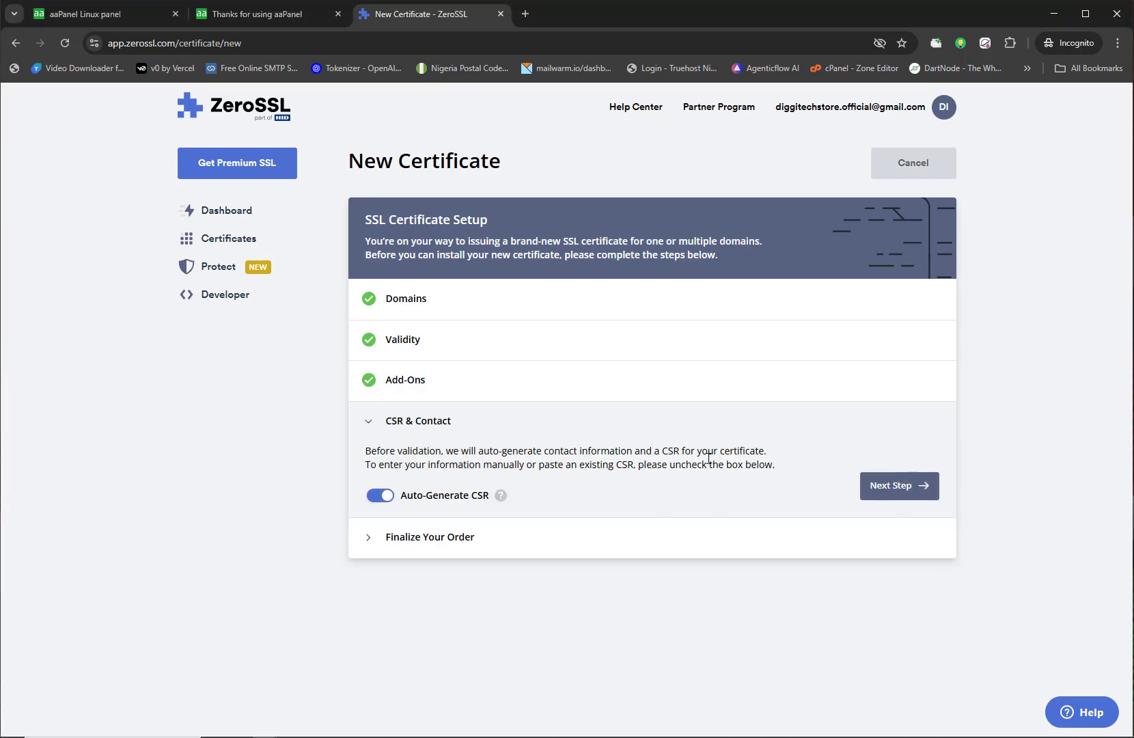
left_click(878, 489)
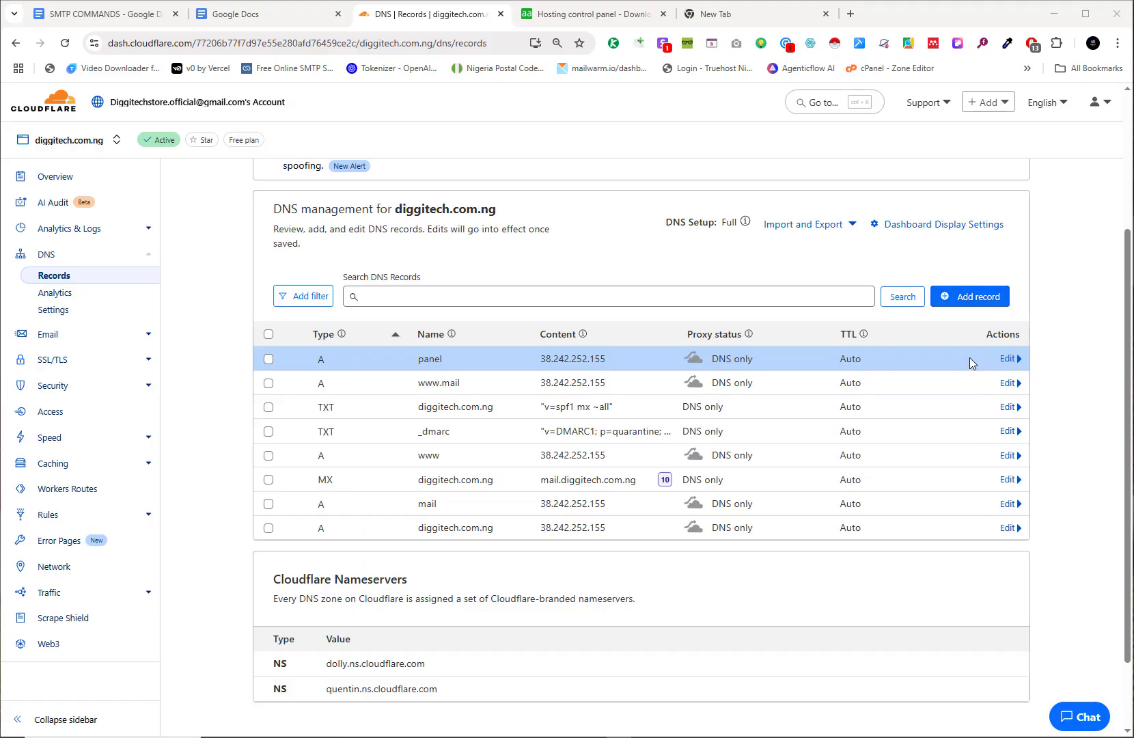
Step: Start a DNS-only CNAME record in Cloudflare named with ZeroSSL's verification name
left_click(969, 300)
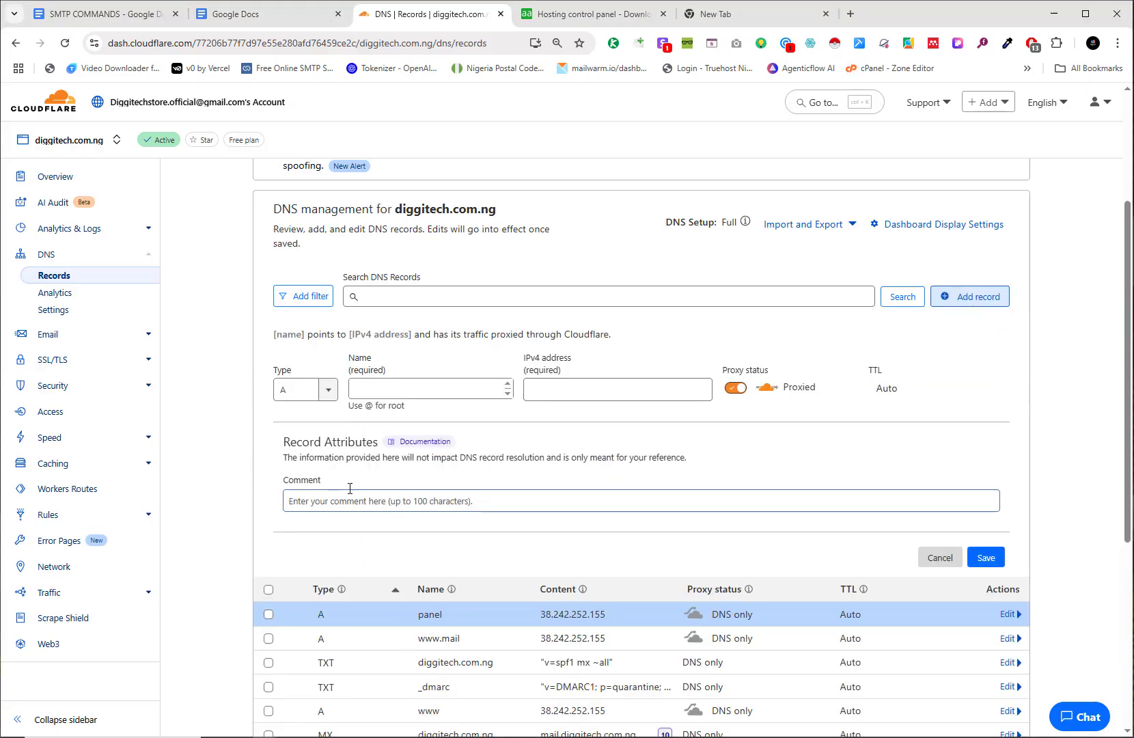
left_click(295, 389)
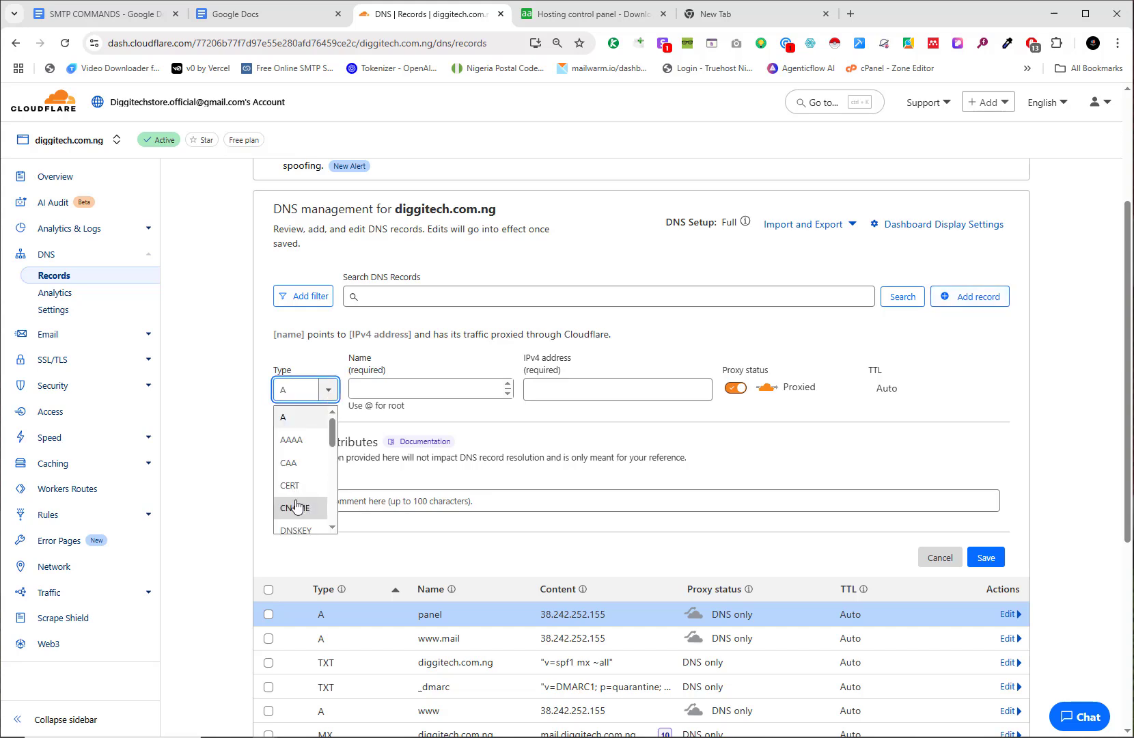
left_click(295, 508)
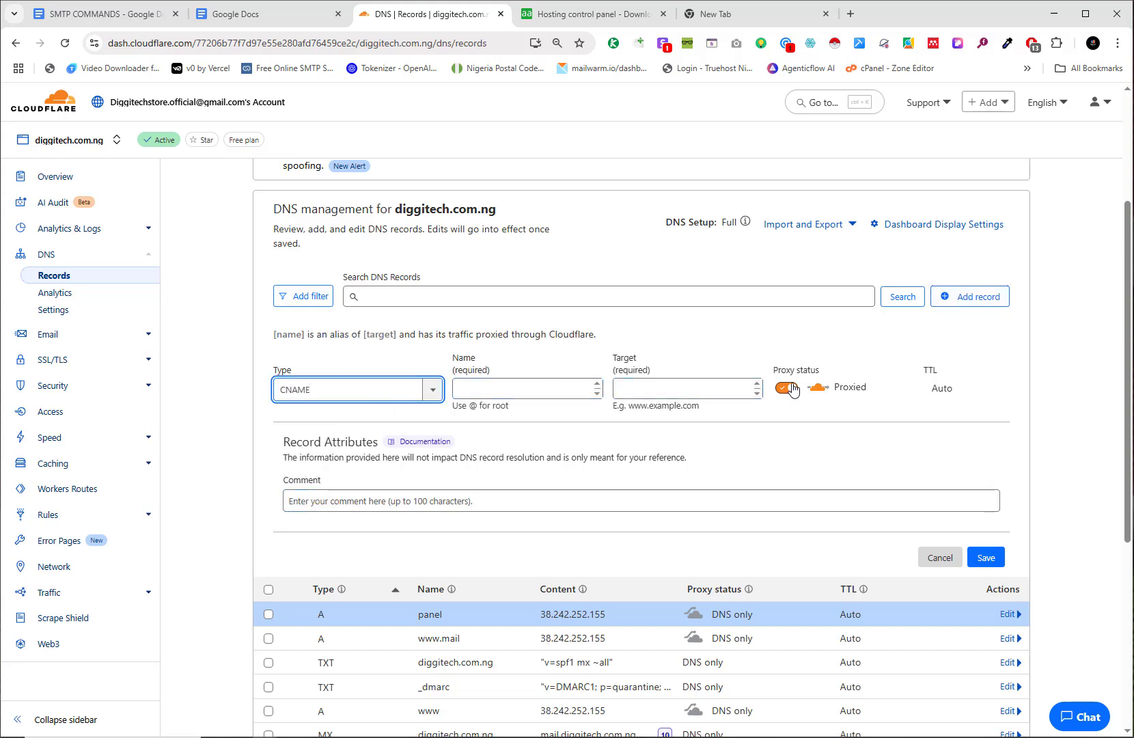
left_click(786, 388)
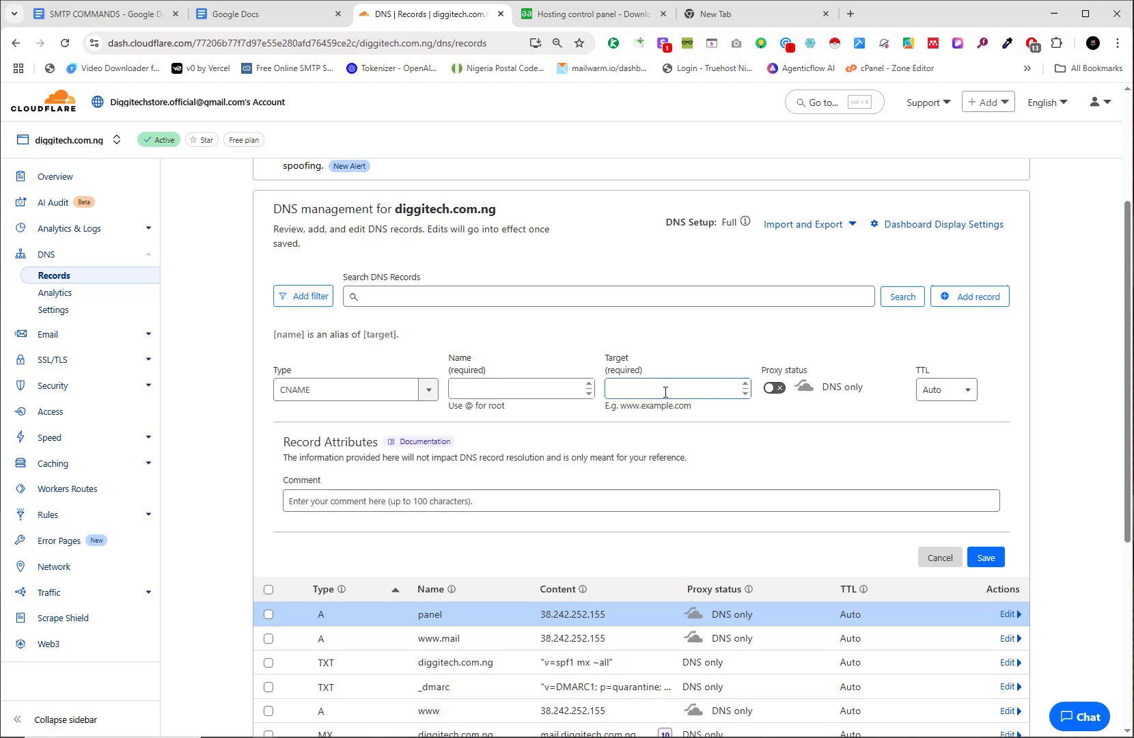
key("alt+Tab")
key("alt+Tab")
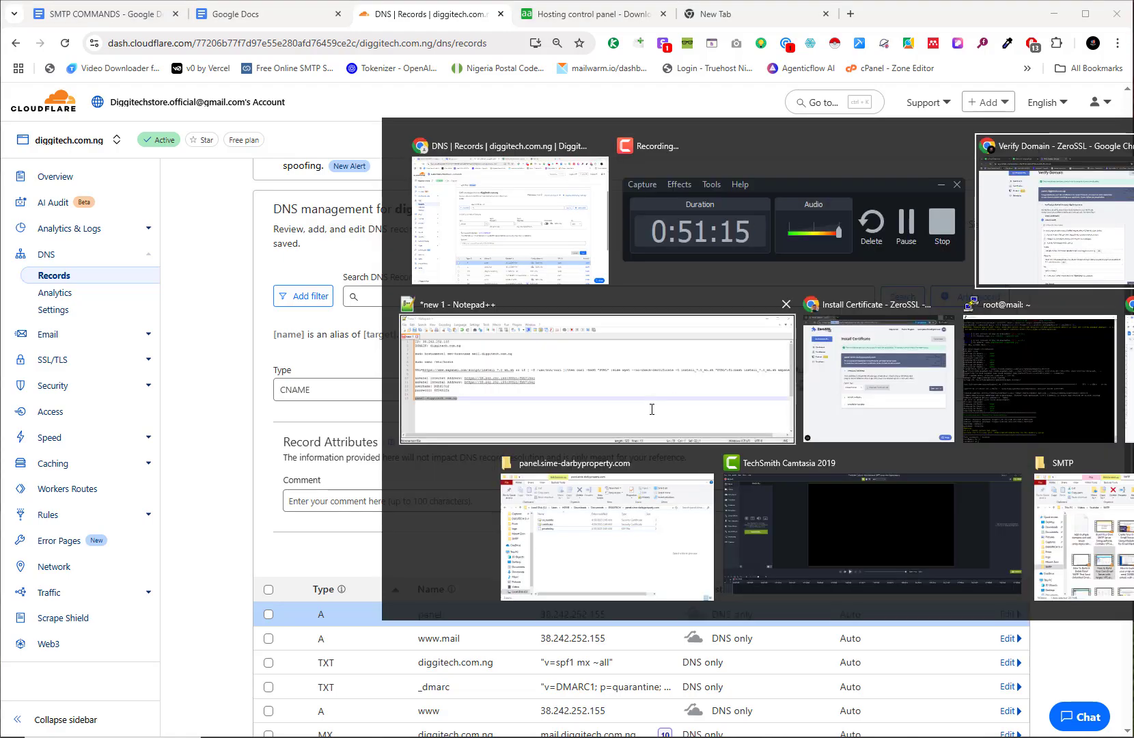
left_click(692, 547)
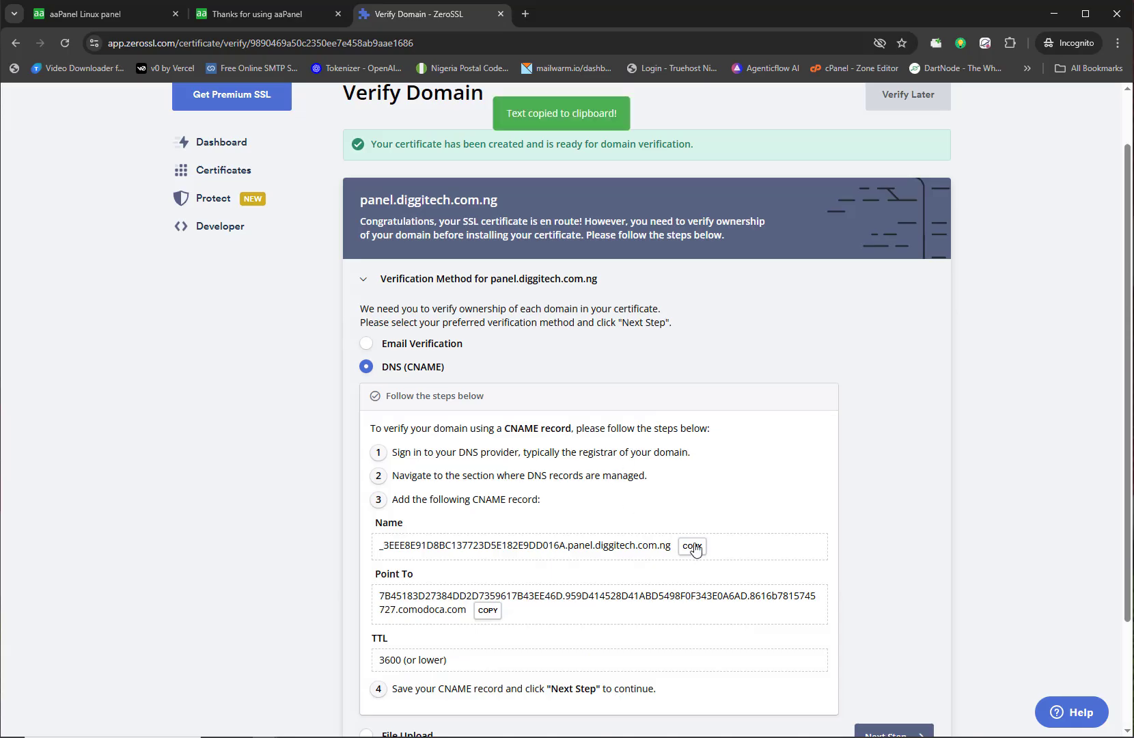
key("alt+Tab")
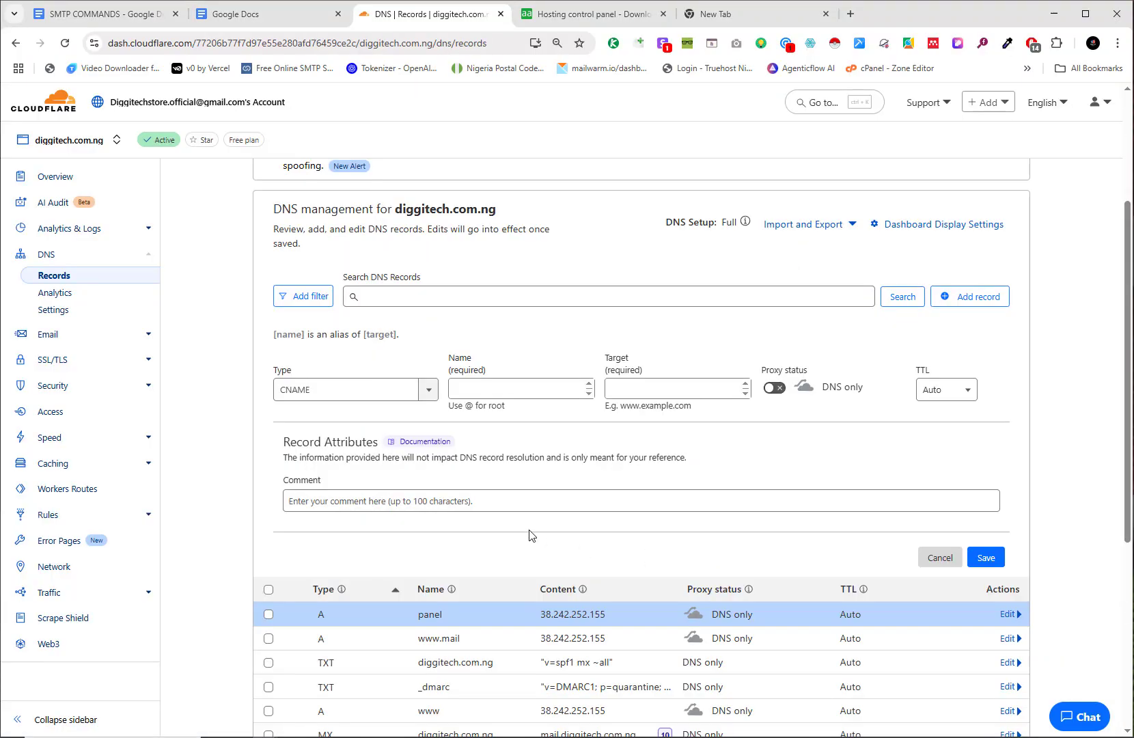
left_click(510, 388)
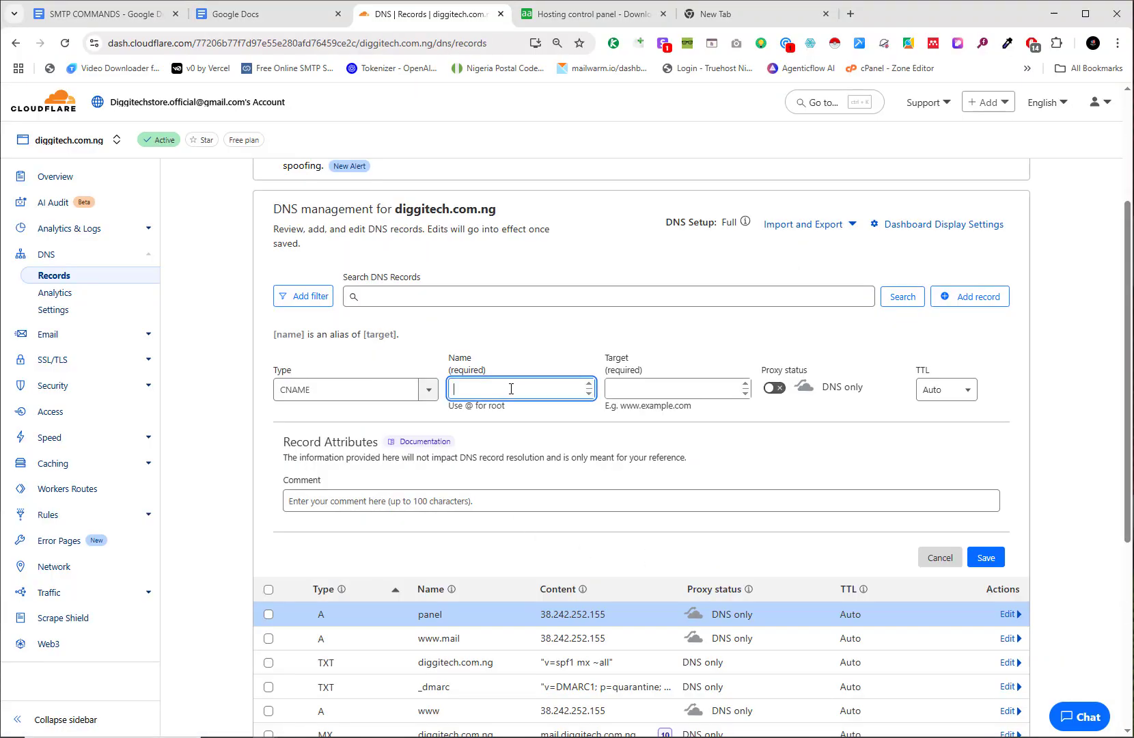
key("ctrl+v")
Step: Set the record target to ZeroSSL's comodoca.com Point To value and save the record
left_click(616, 394)
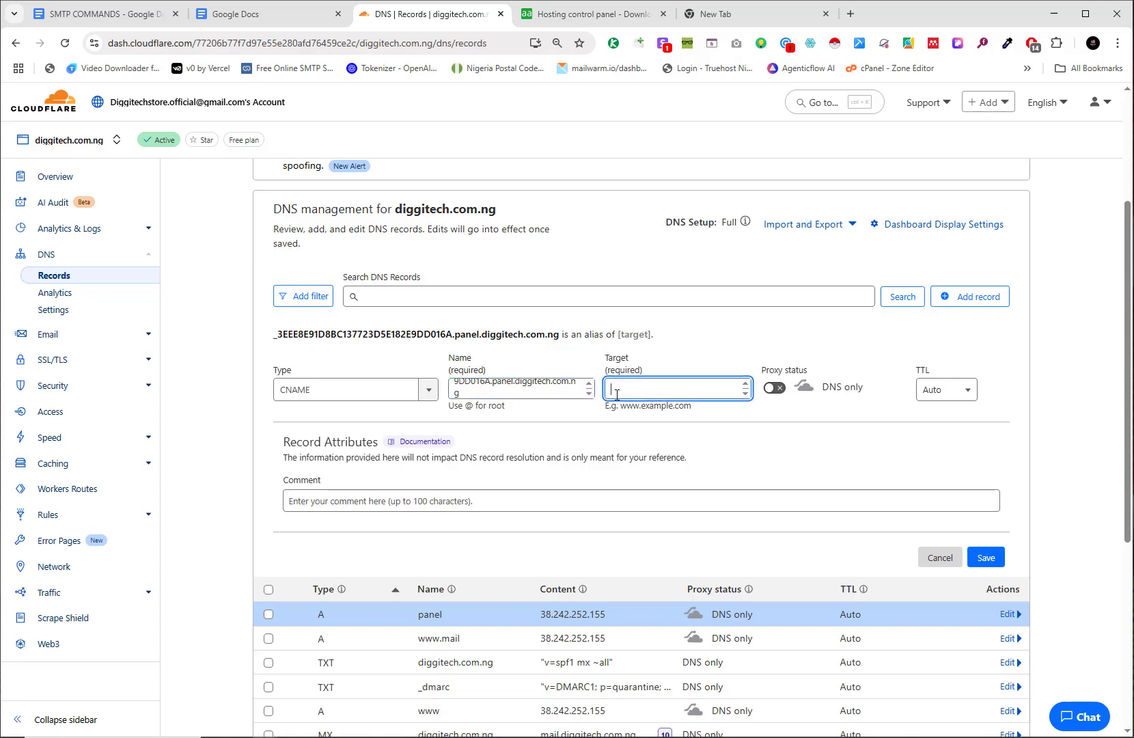
key("alt+Tab")
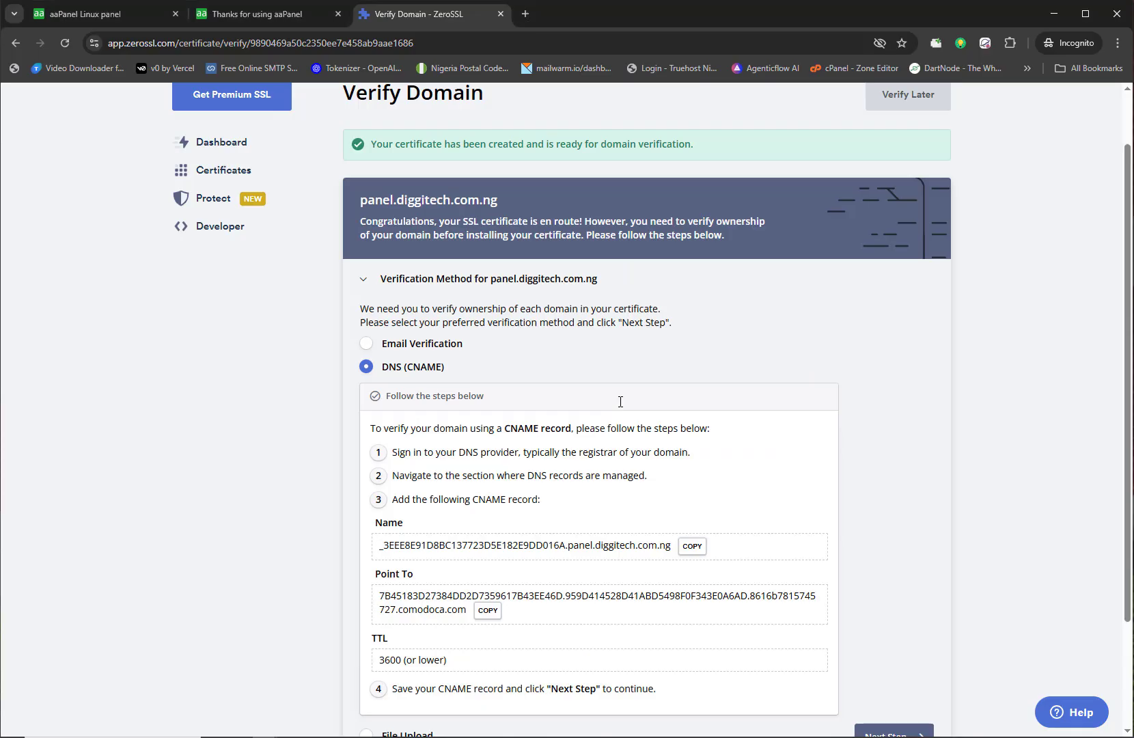
left_click(488, 611)
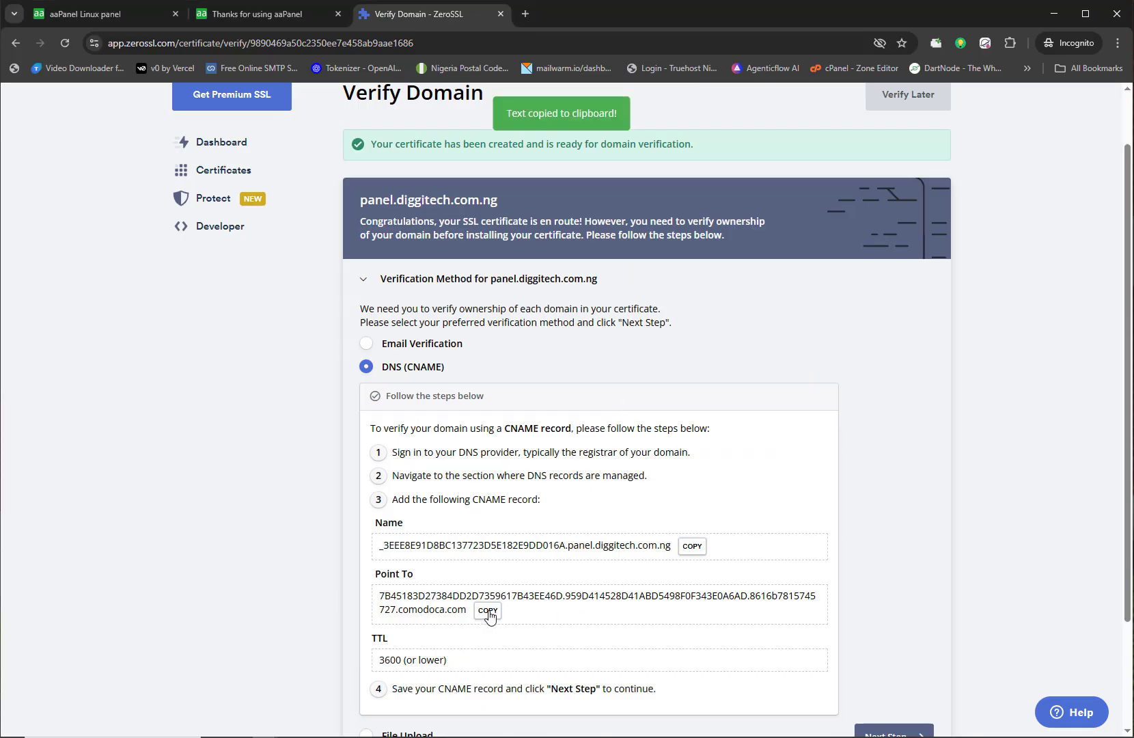
key("alt+Tab")
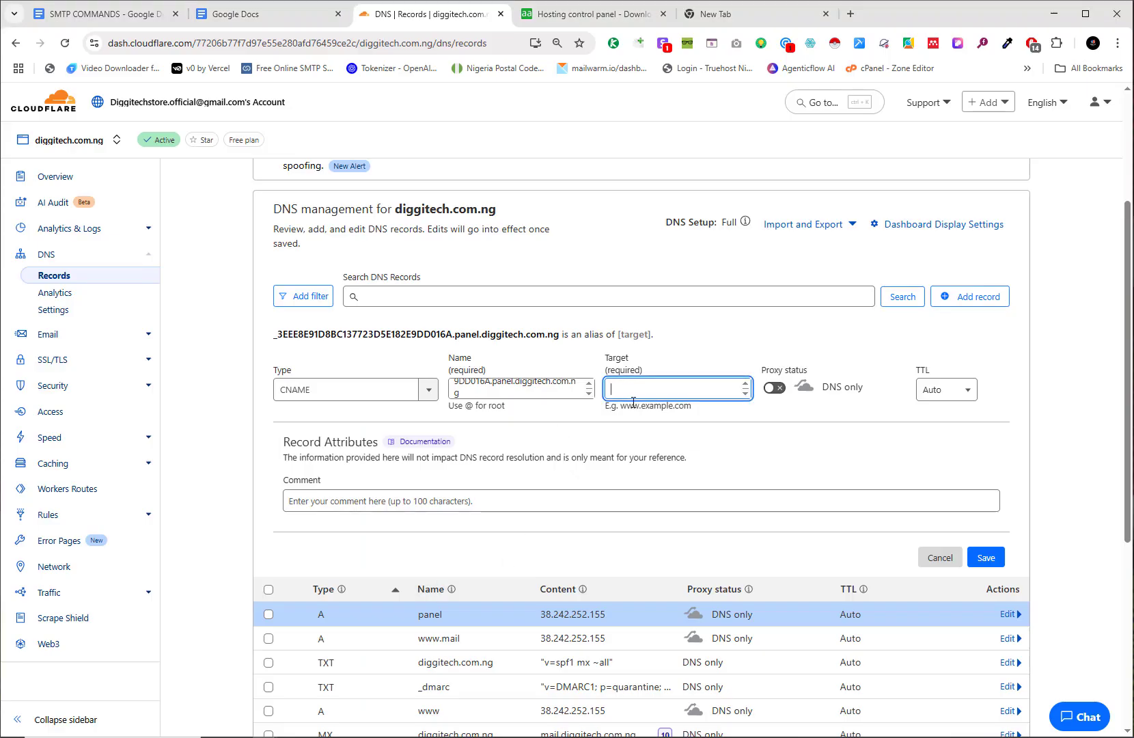
key("ctrl+v")
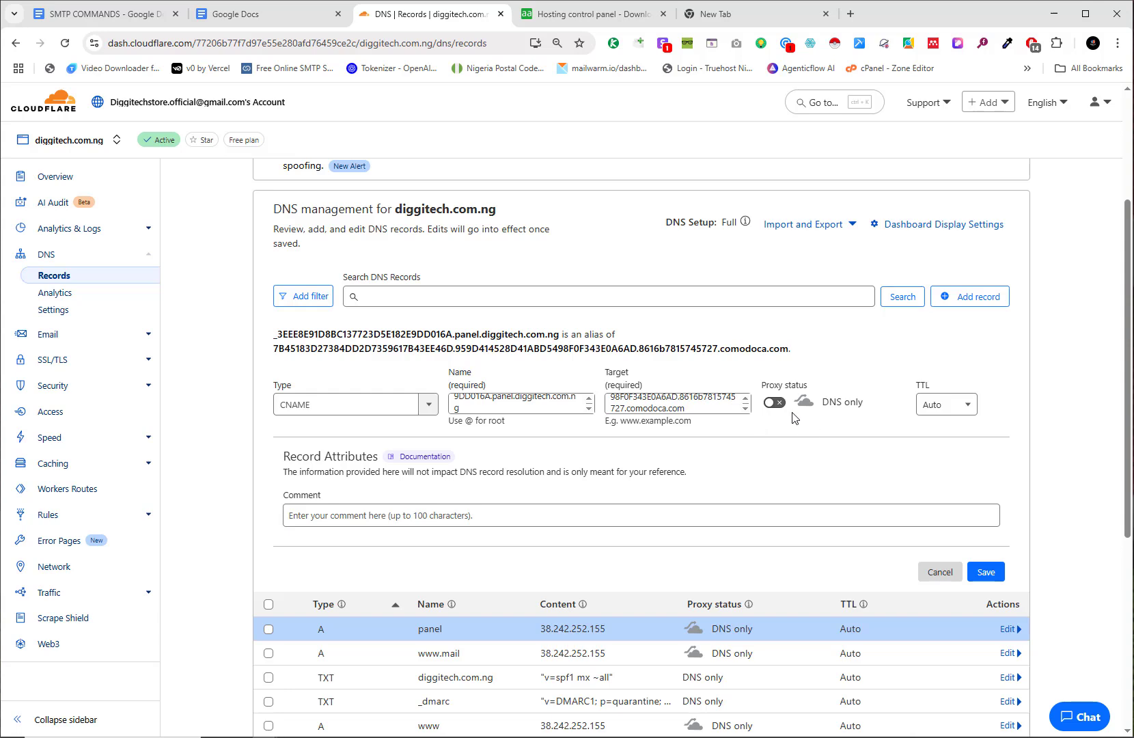
left_click(982, 575)
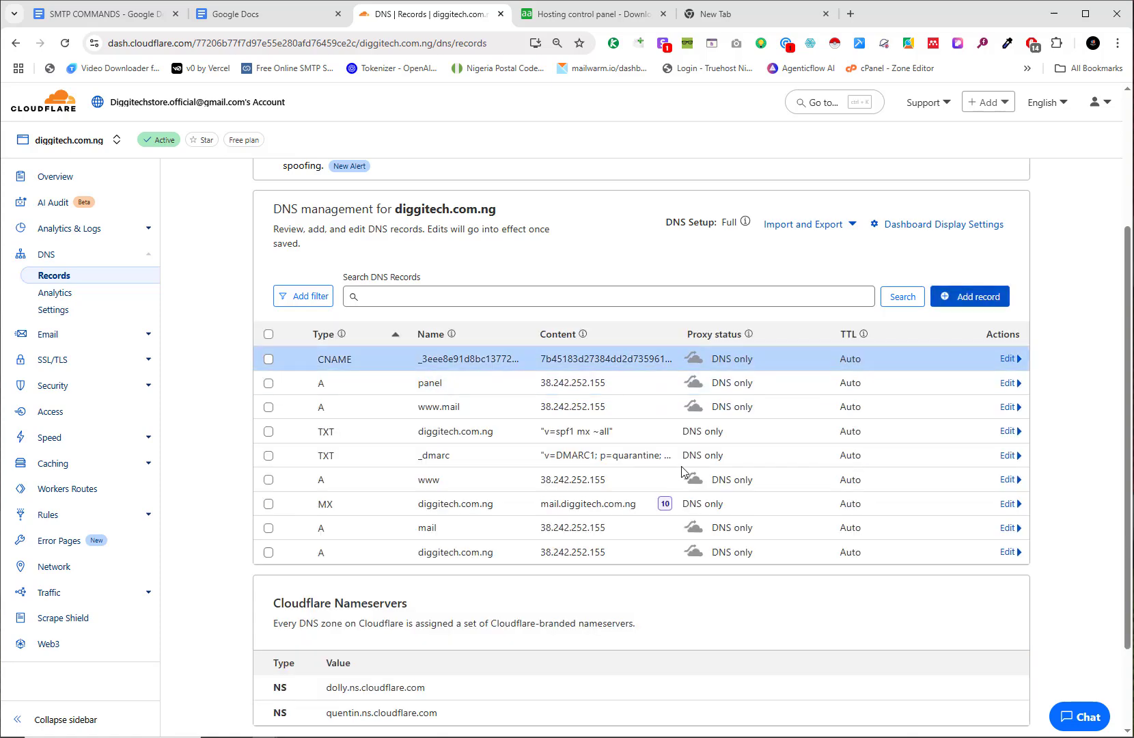
key("alt+Tab")
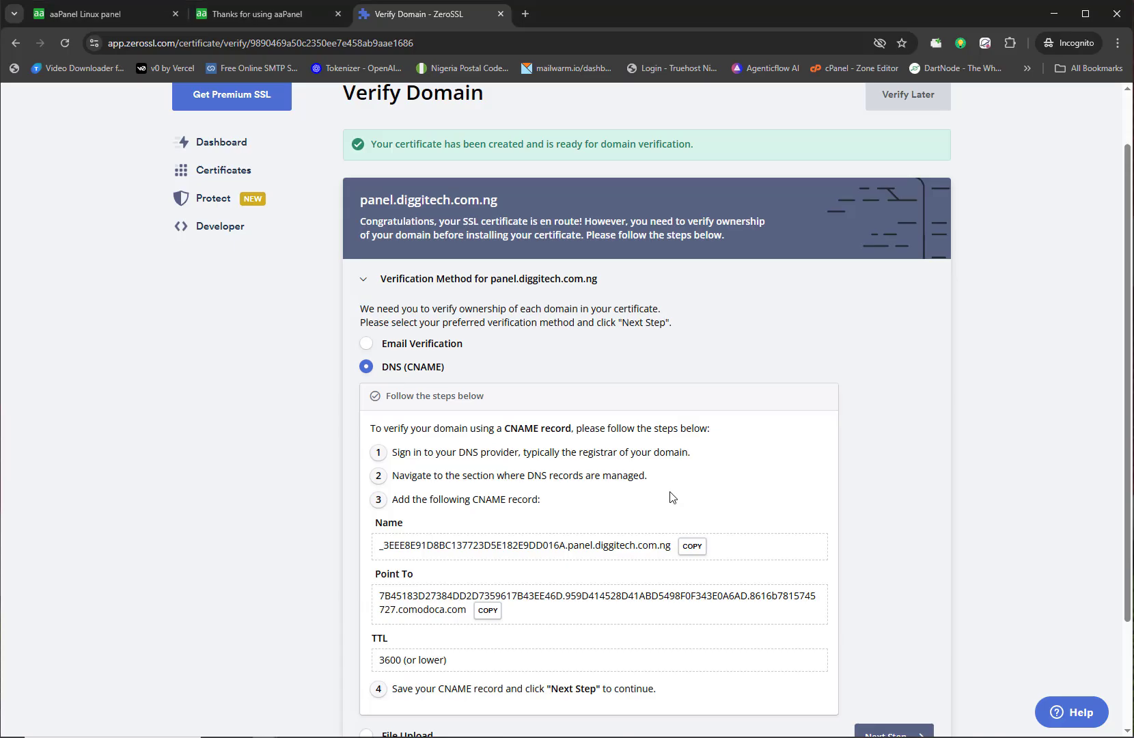
Step: Advance to the final ZeroSSL stage and verify panel.diggitech.com.ng
scroll(485, 515, "down", 1)
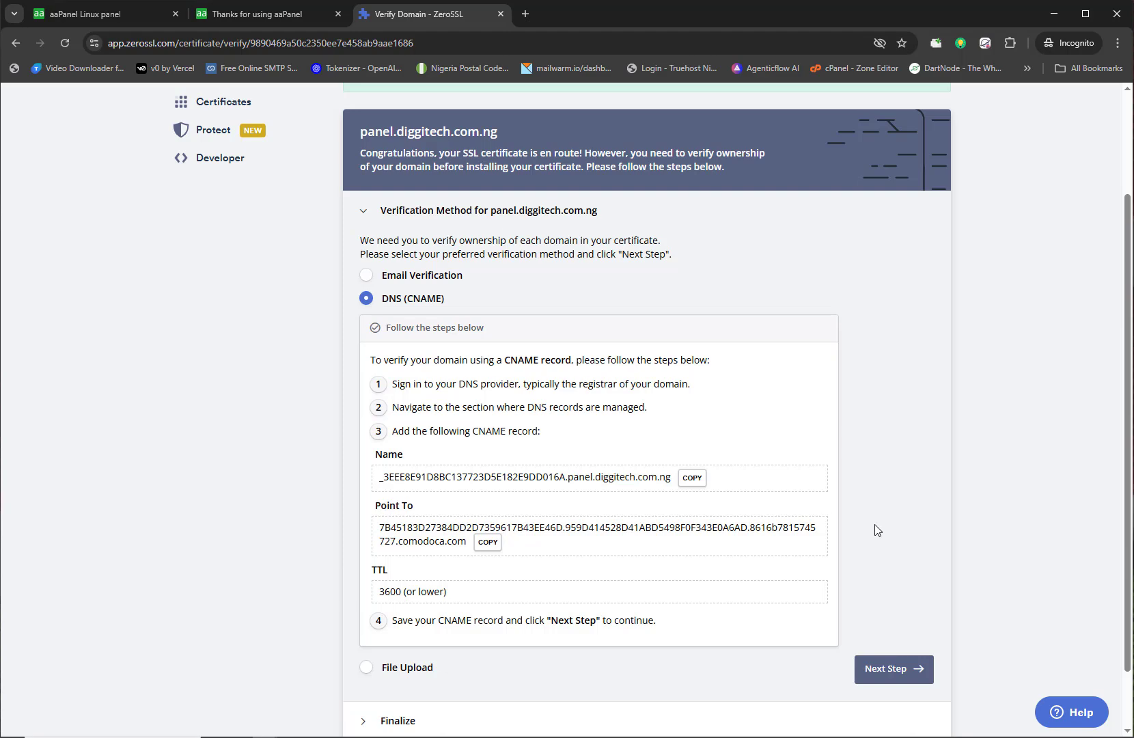
key("alt+Tab")
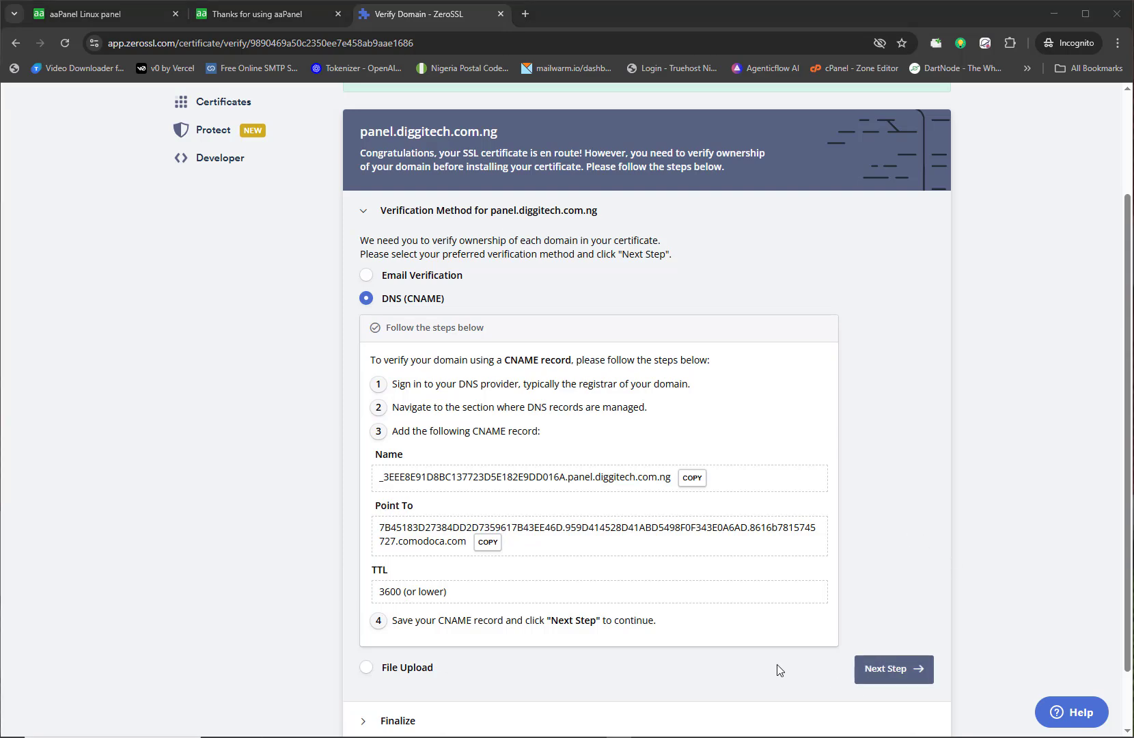
scroll(550, 586, "up", 1)
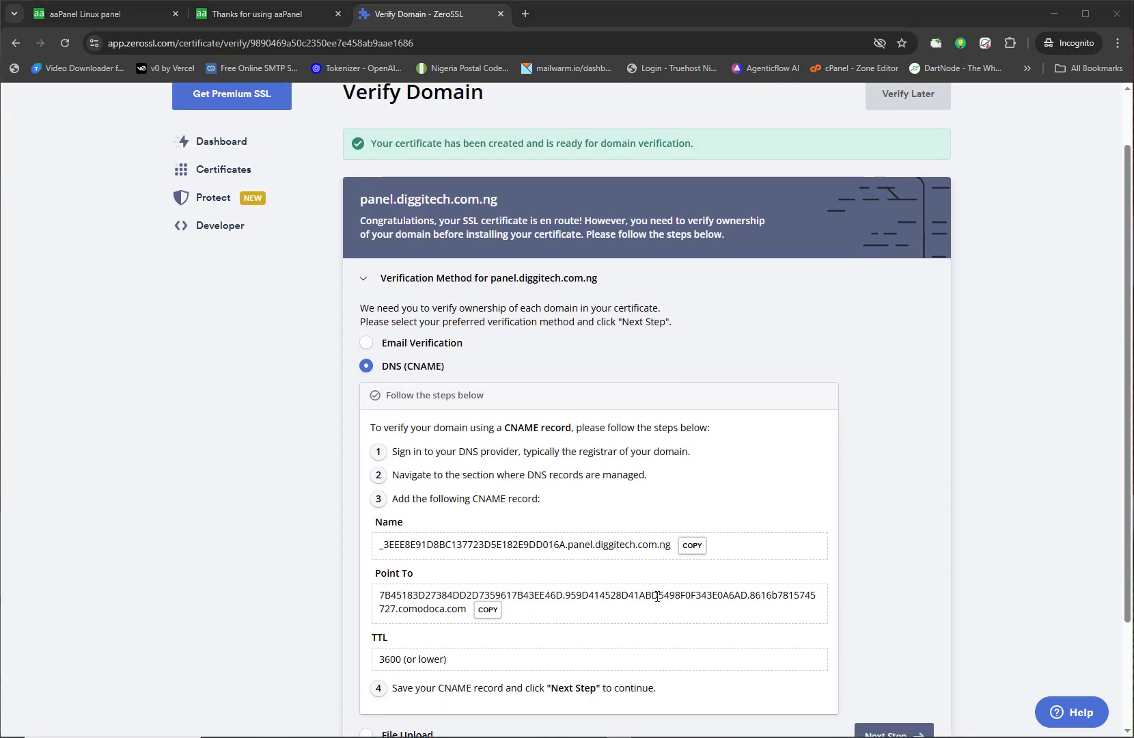
scroll(657, 597, "down", 2)
left_click(882, 598)
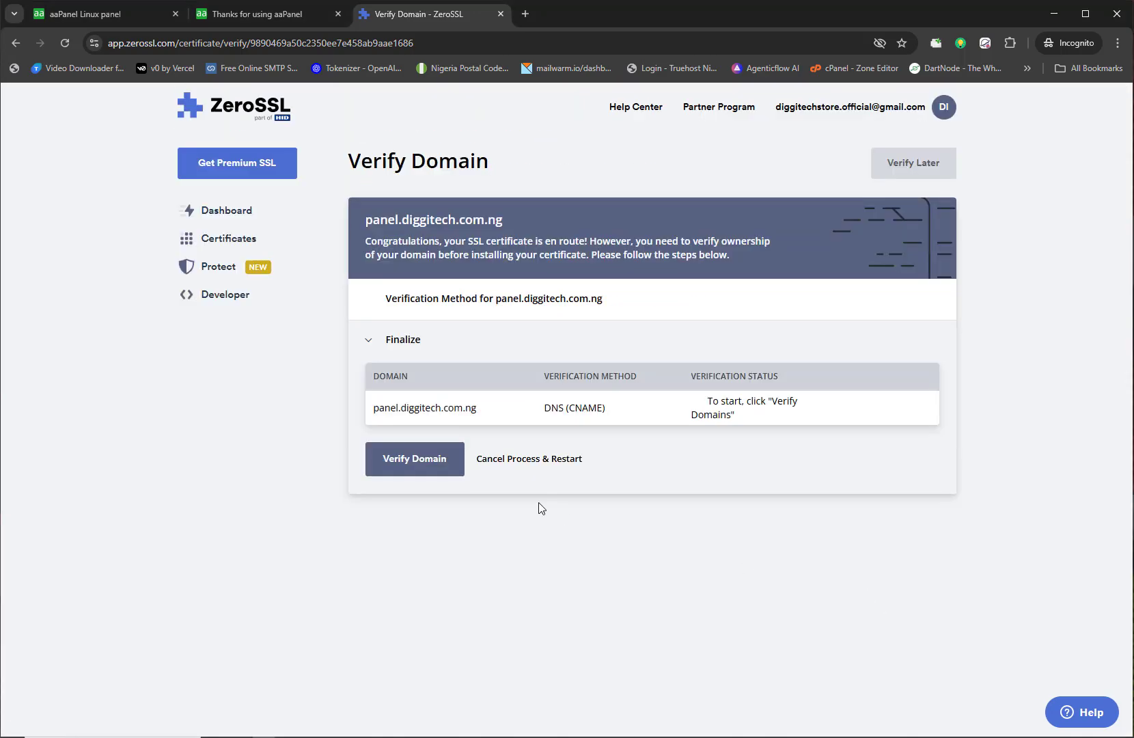
left_click(424, 463)
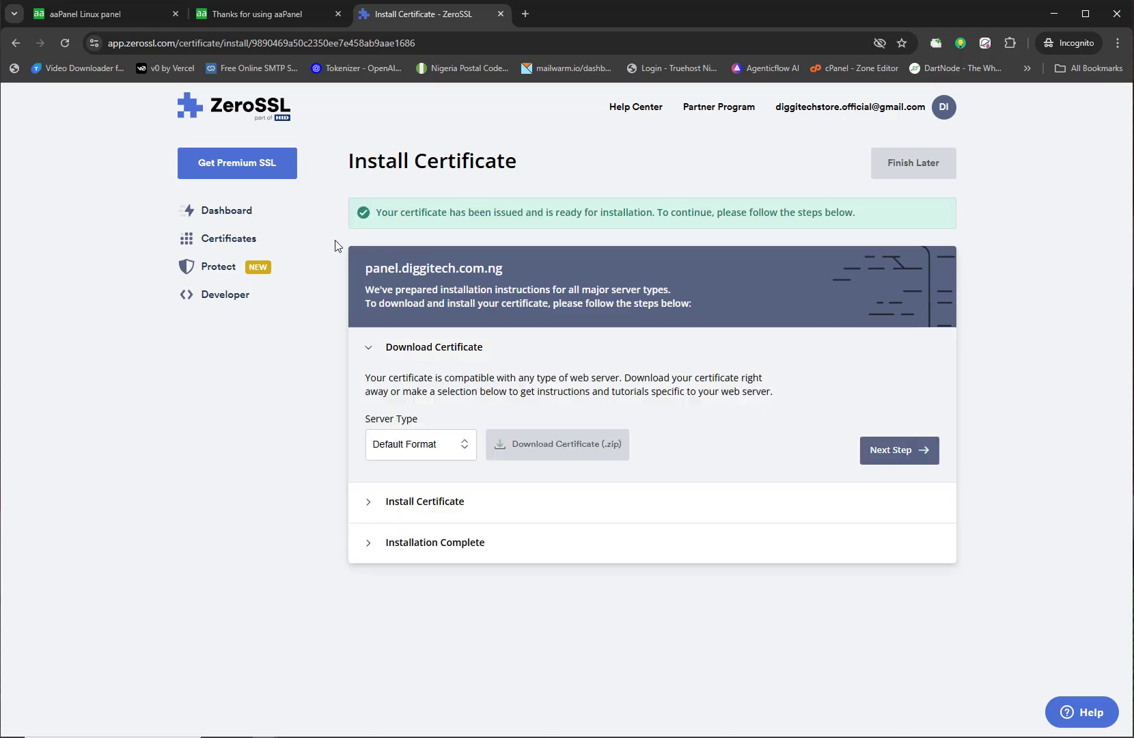
Step: Keep Default Format, download panel.diggitech.com.ng.zip, and open it from its folder
double_click(378, 214)
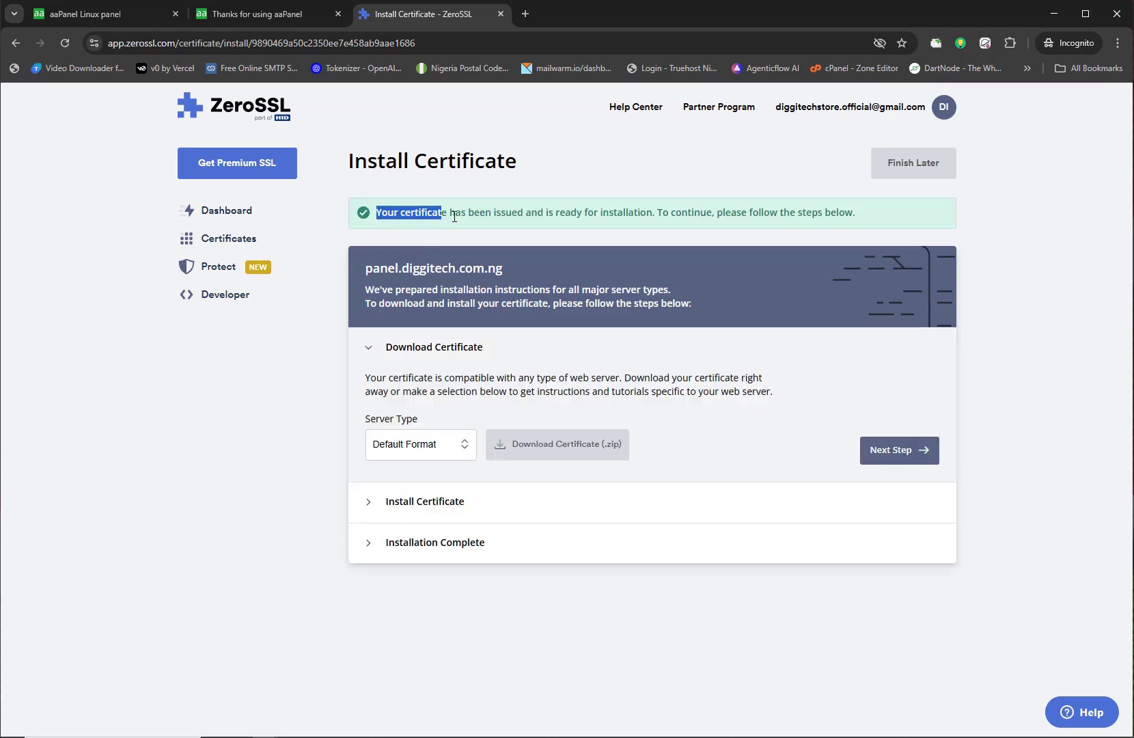
left_click_drag(454, 216, 752, 223)
left_click(752, 223)
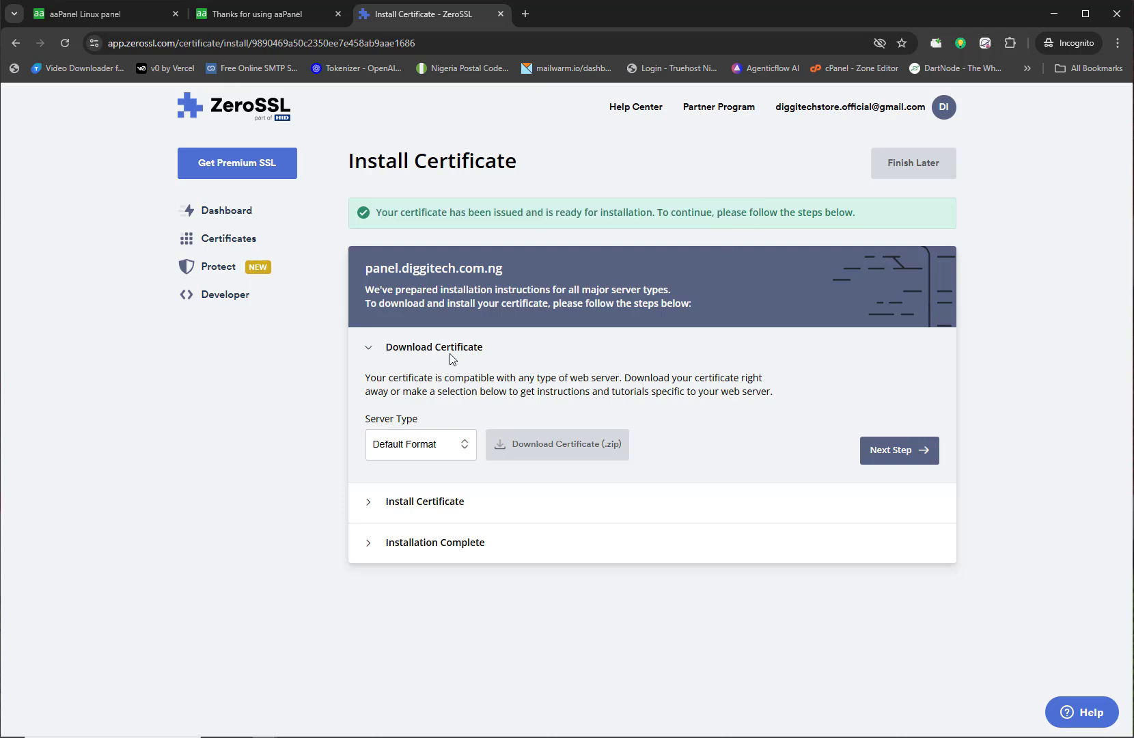
left_click(447, 451)
left_click(449, 451)
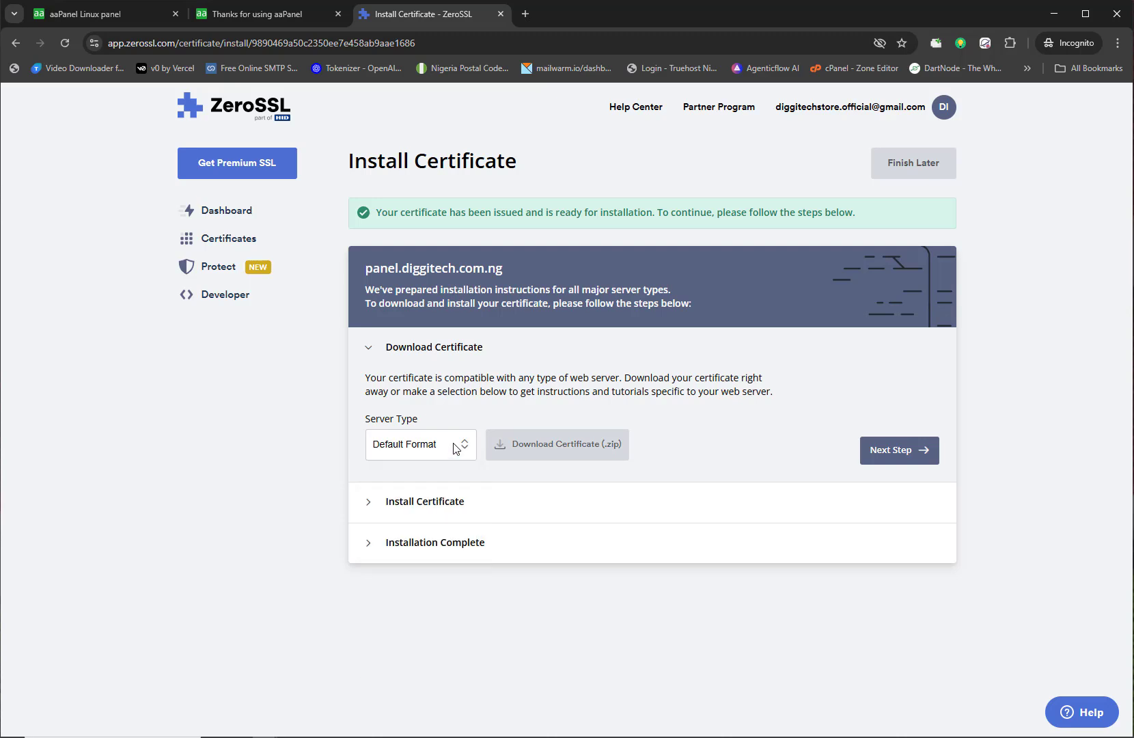
left_click(388, 459)
left_click(390, 459)
left_click(560, 456)
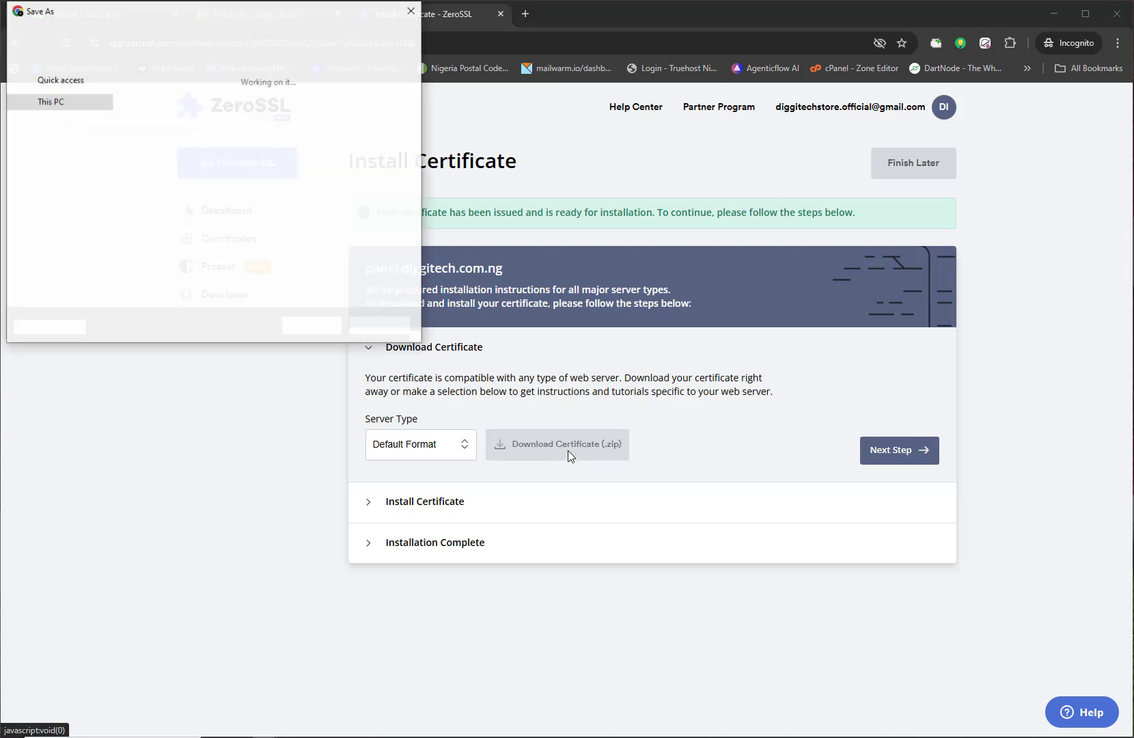
left_click(321, 328)
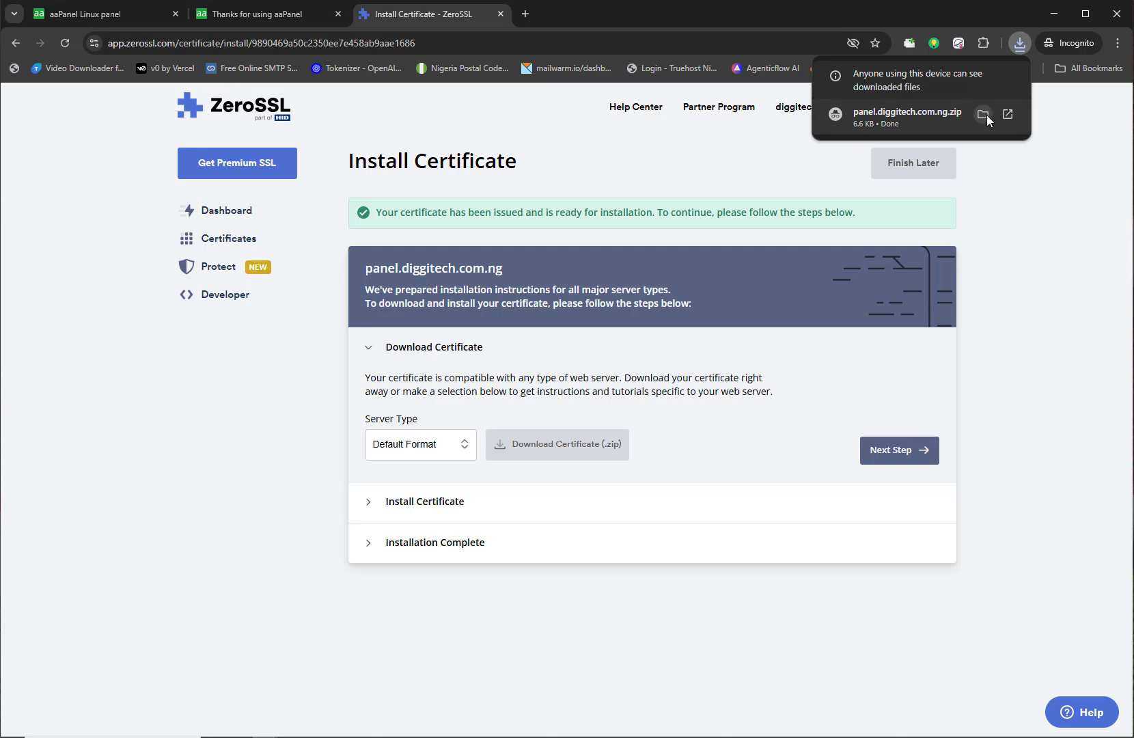
left_click(985, 115)
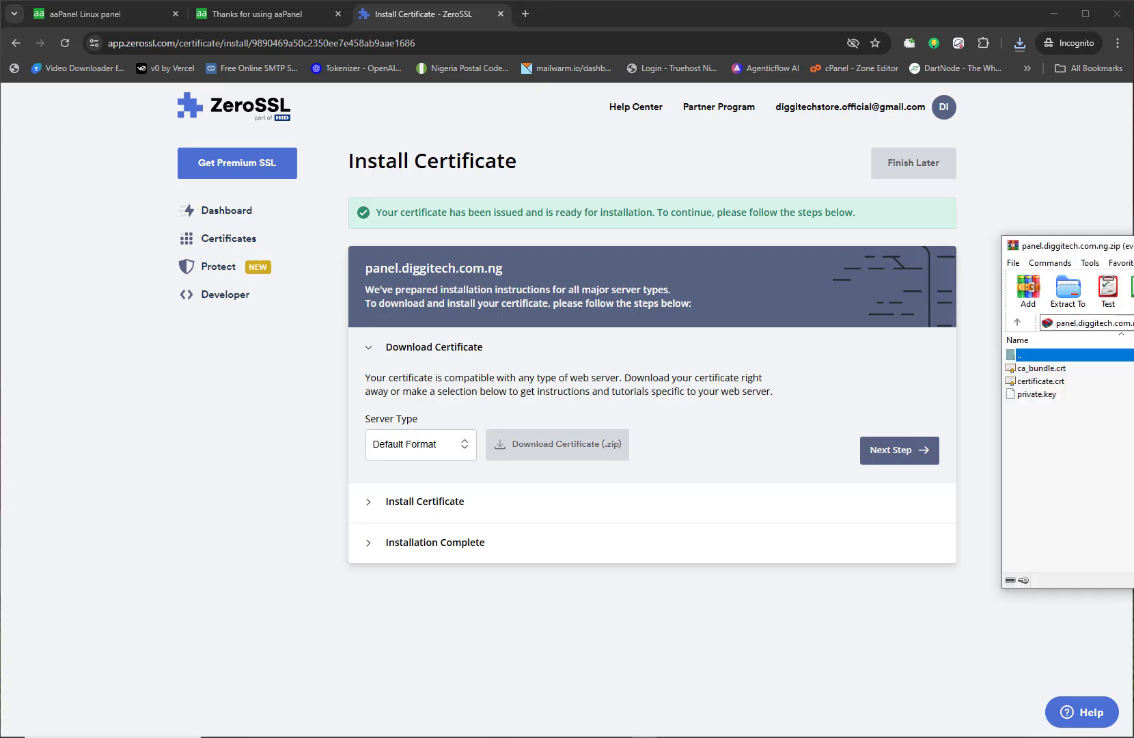
Step: Centre the WinRAR window and pick out certificate.crt and private.key in the archive
left_click_drag(1131, 248, 509, 201)
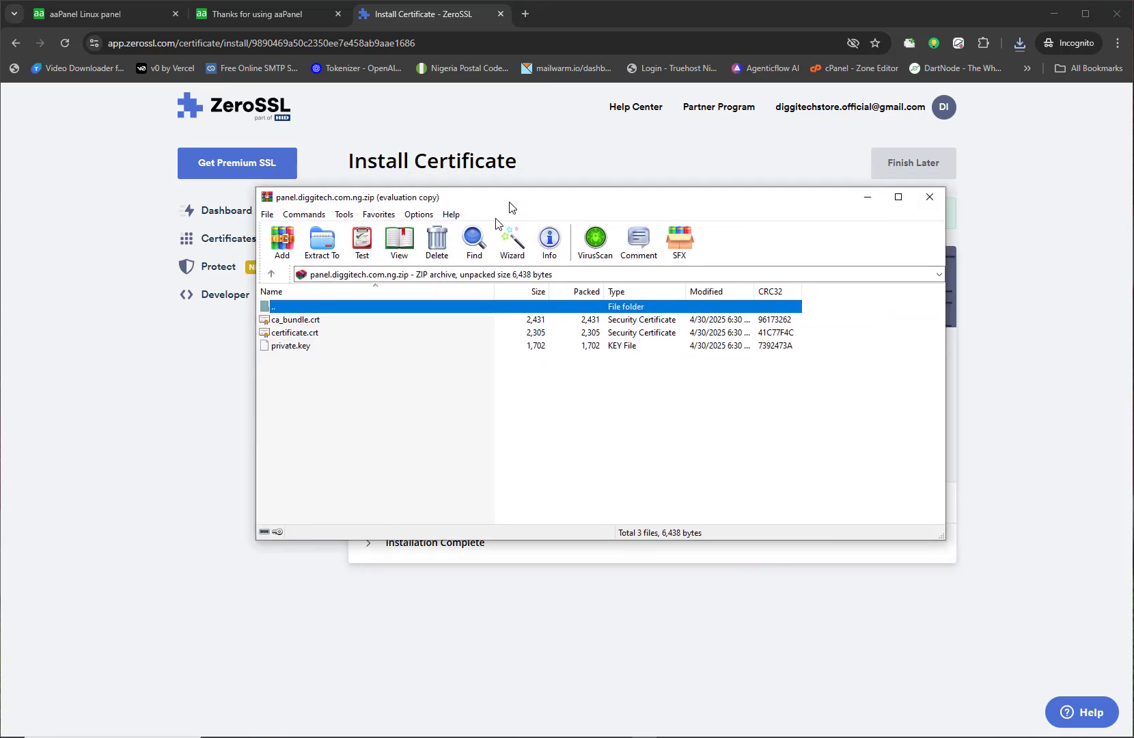
left_click(326, 344)
left_click(327, 333)
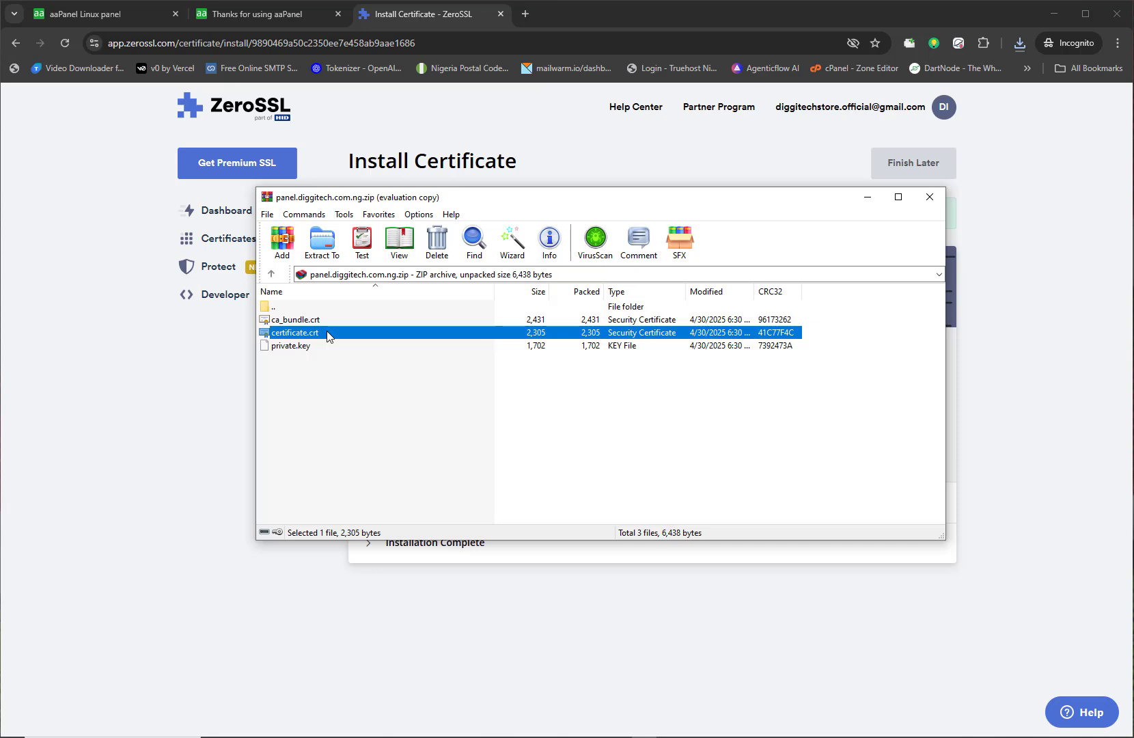
left_click(328, 357)
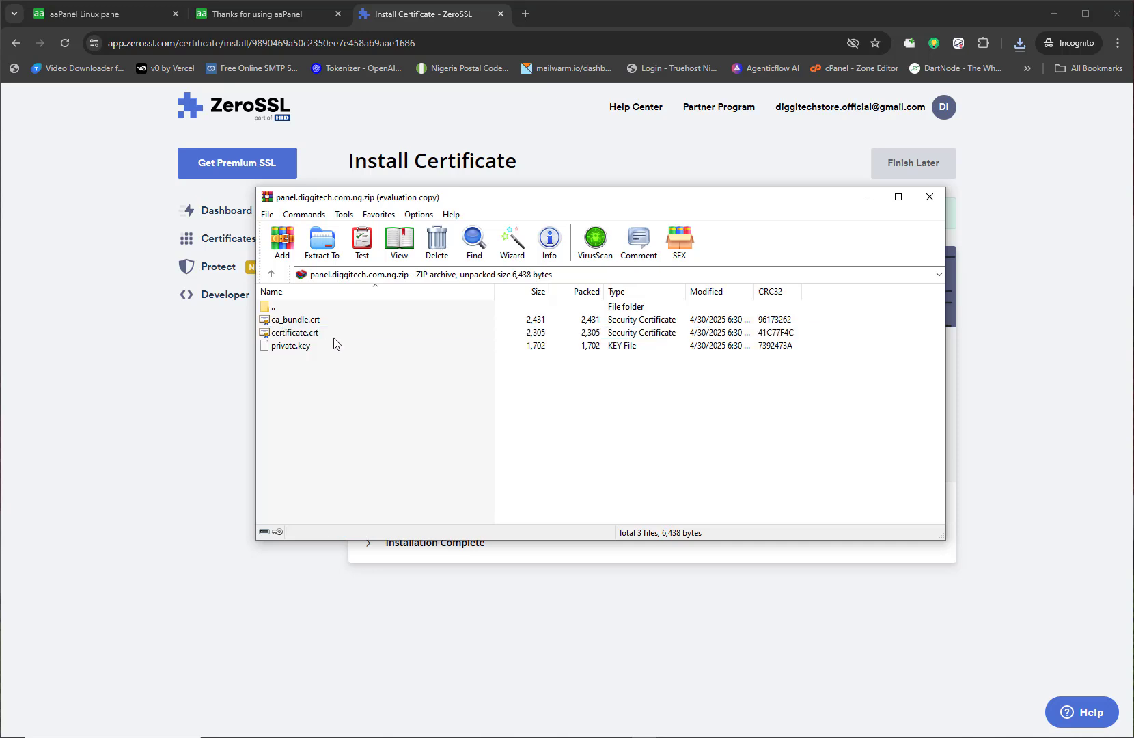
left_click(321, 337)
left_click(323, 346)
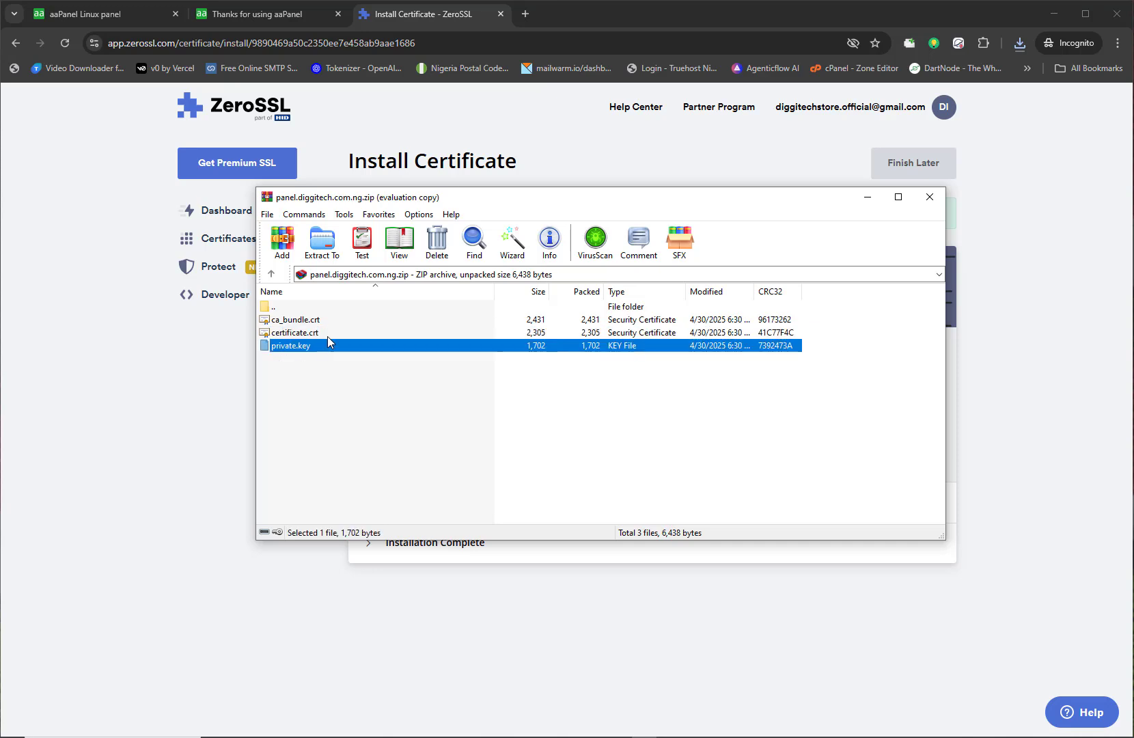
right_click(327, 333)
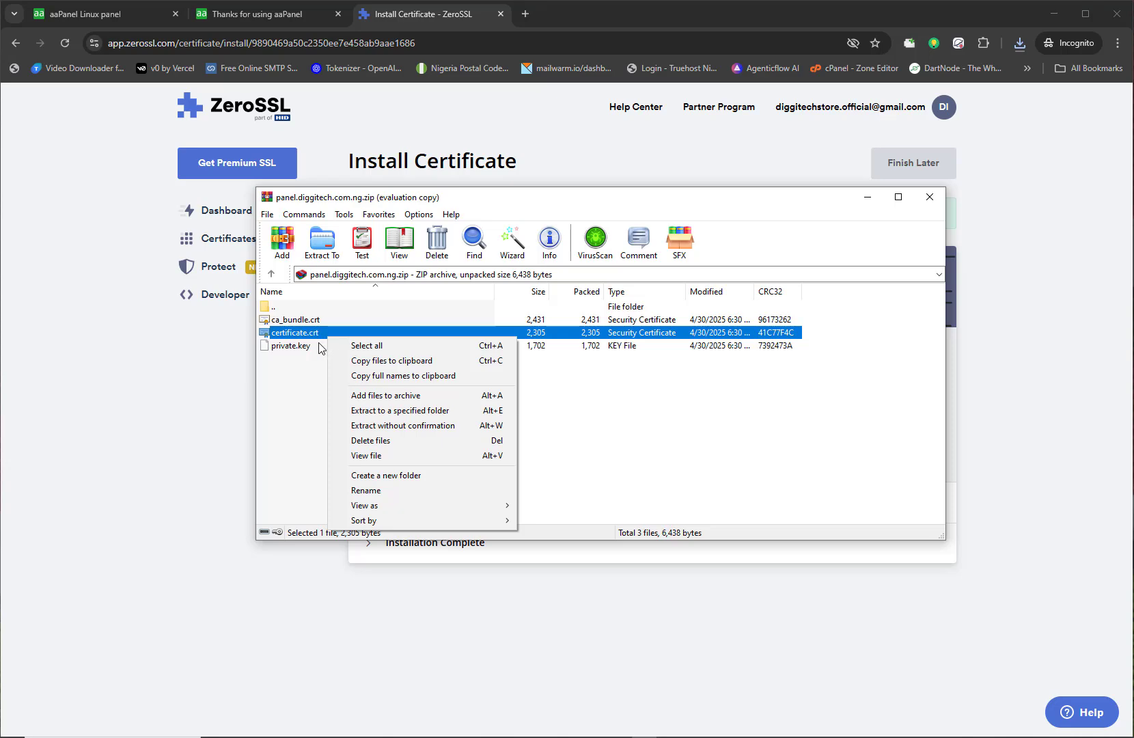
left_click(319, 345)
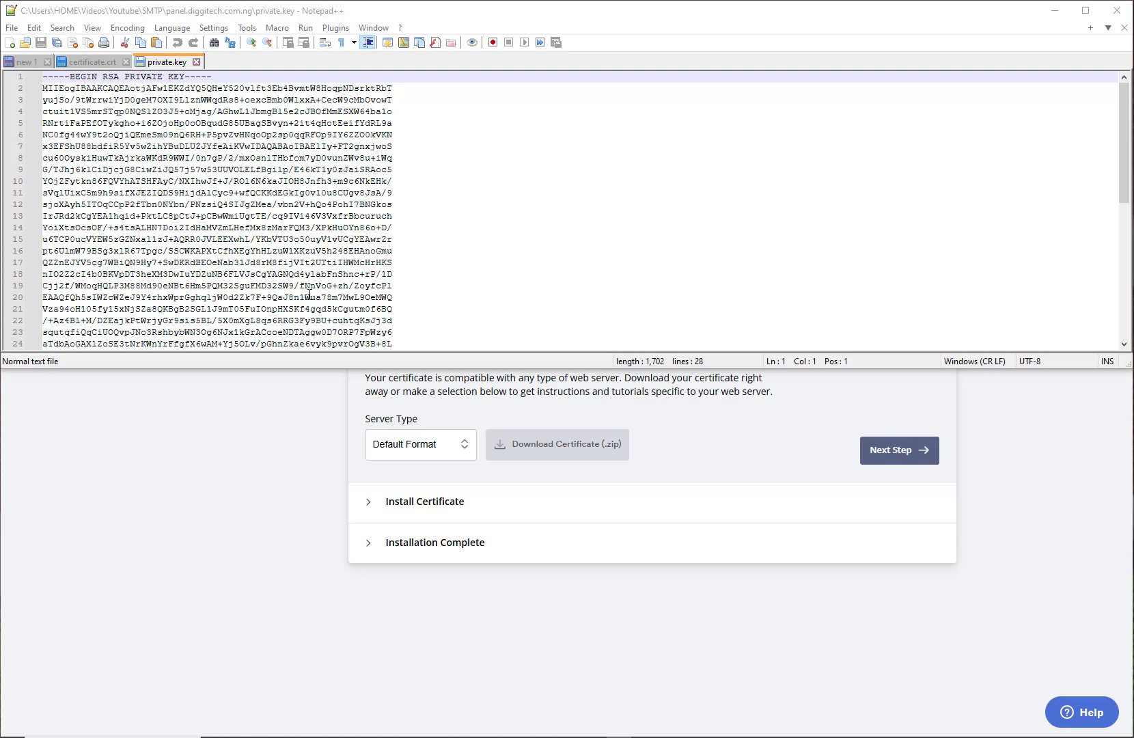
Step: Review private.key and certificate.crt in Notepad++, then return to aaPanel's certificate dialog
left_click(93, 62)
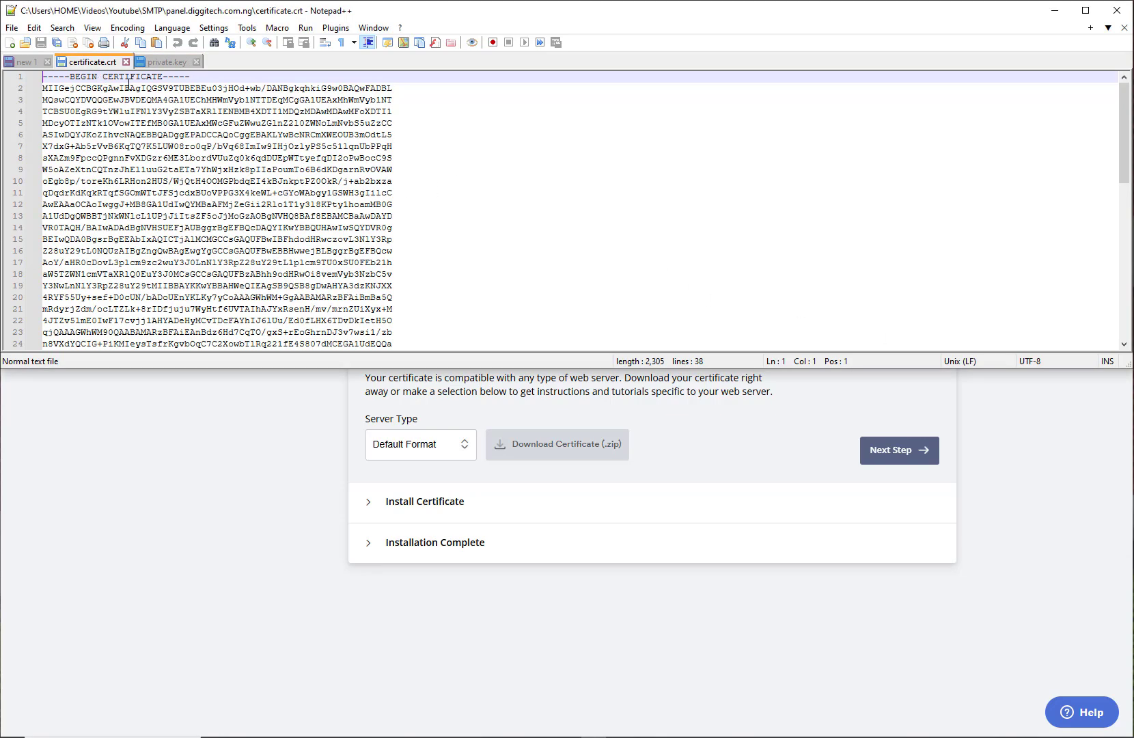
left_click(157, 62)
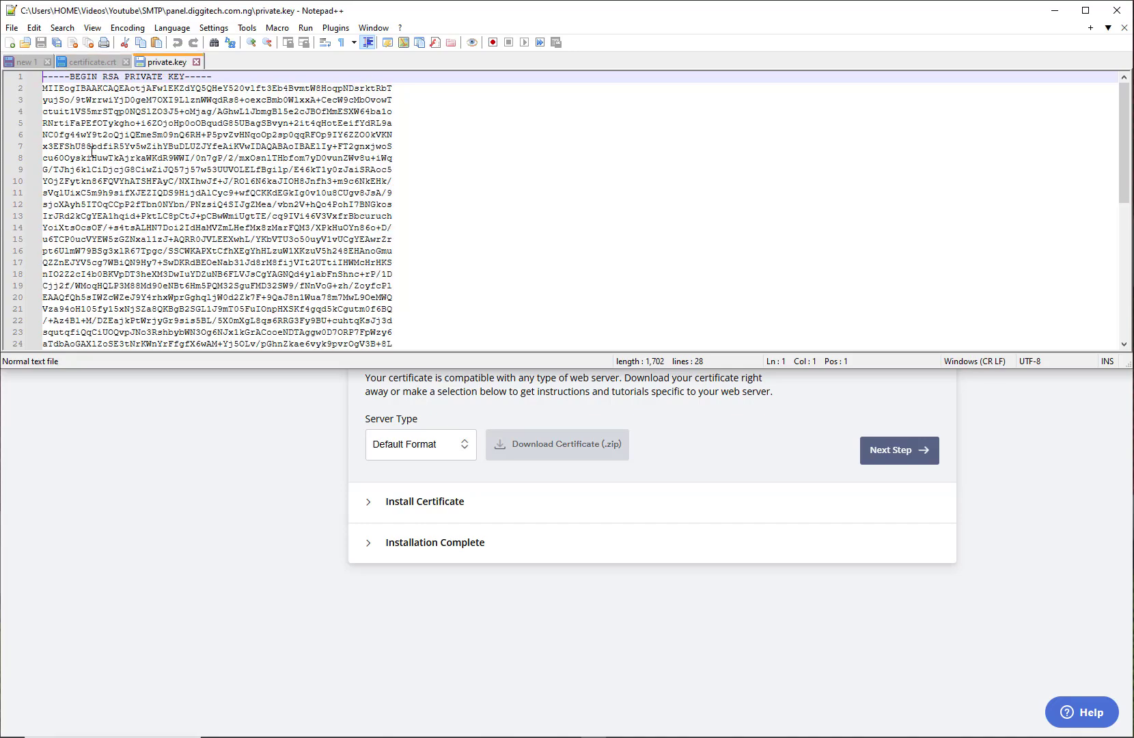
scroll(162, 200, "down", 8)
scroll(142, 210, "up", 8)
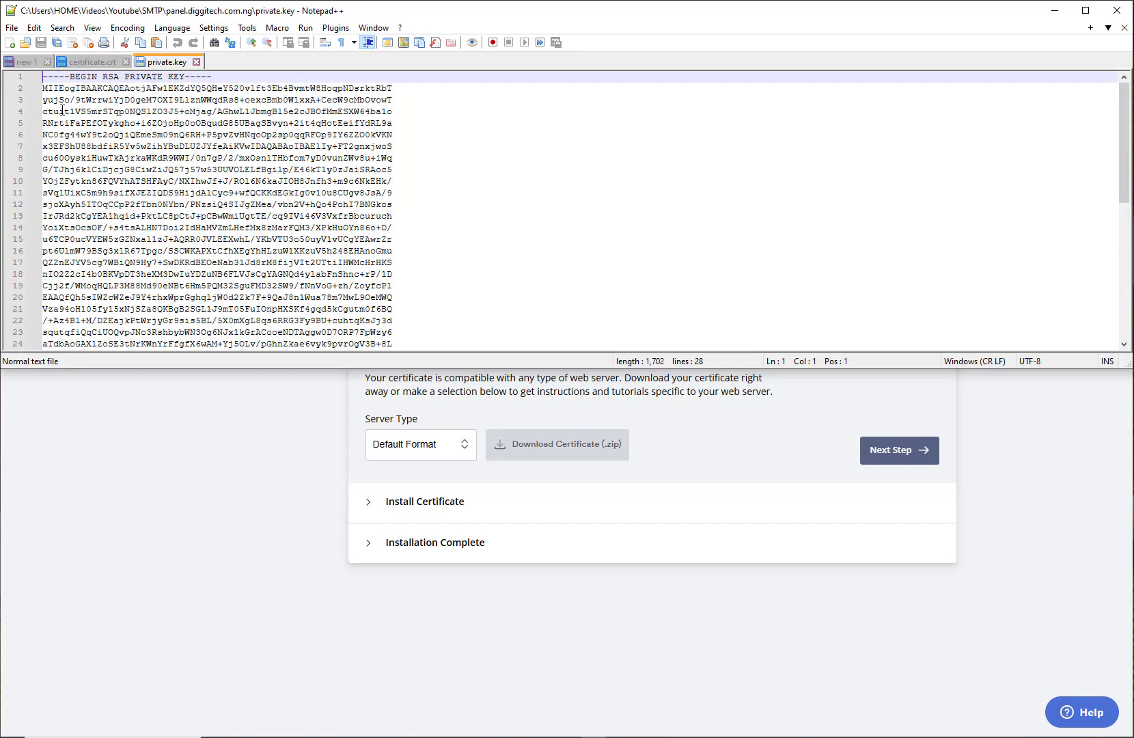
left_click(21, 61)
left_click(91, 68)
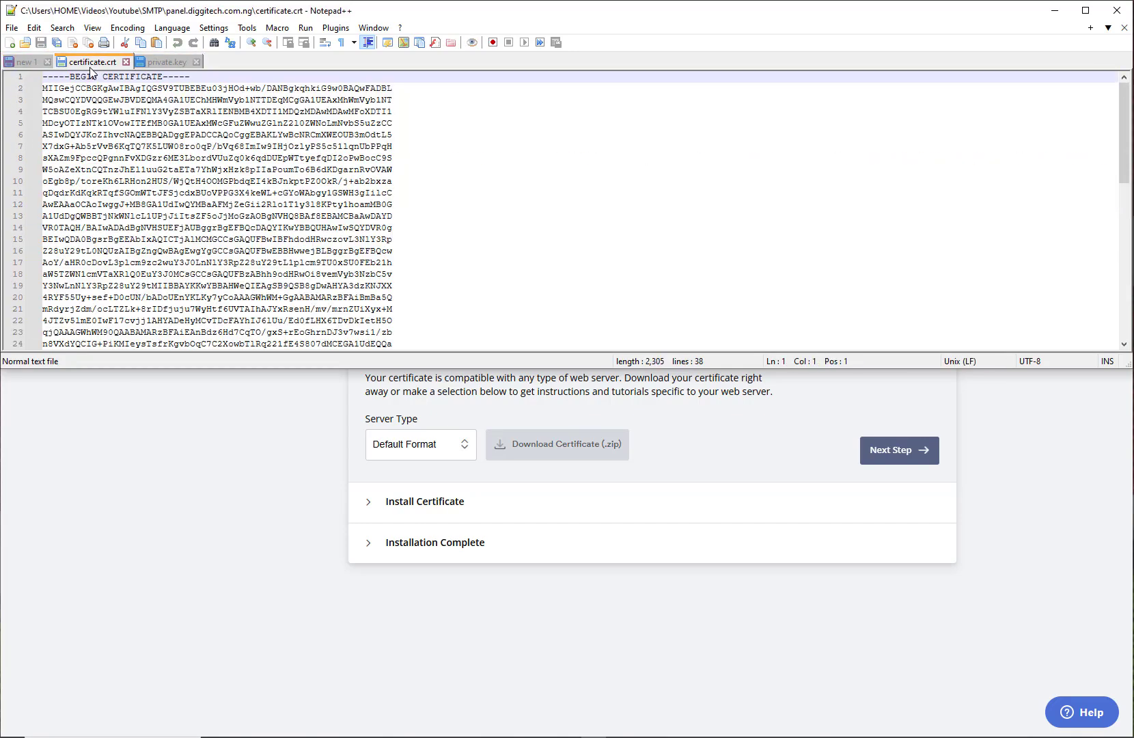
left_click(215, 498)
left_click(131, 17)
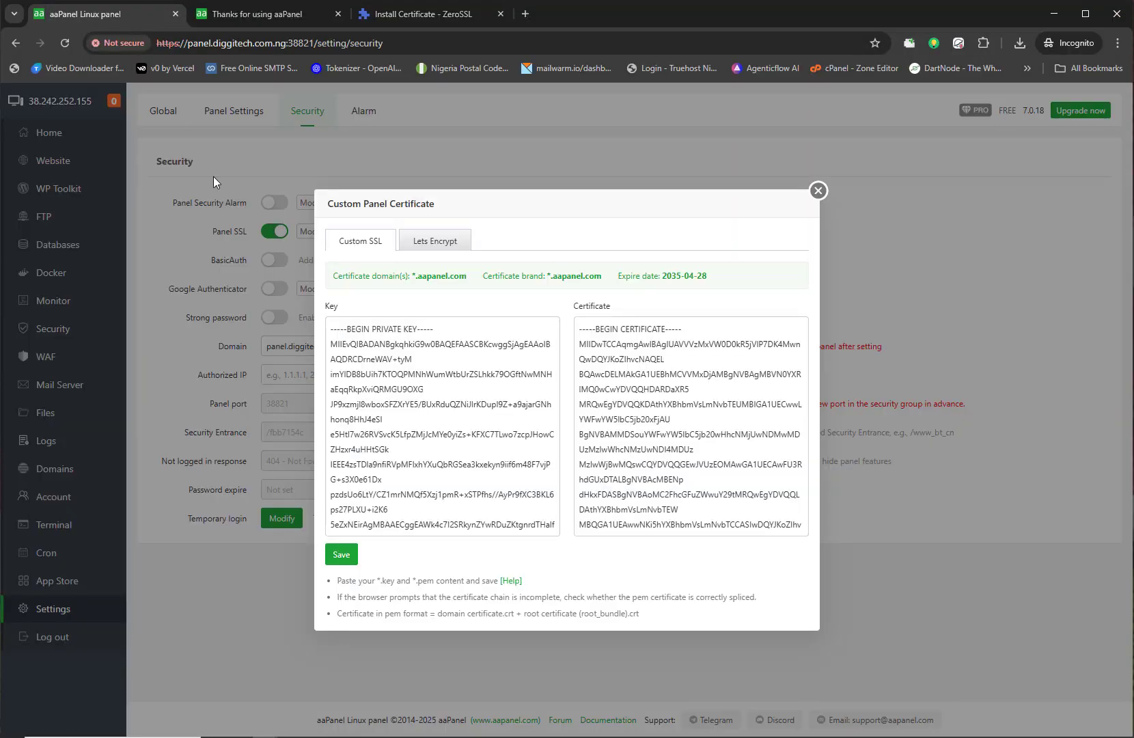
Step: Clear the old private key from aaPanel's Key box
left_click(504, 379)
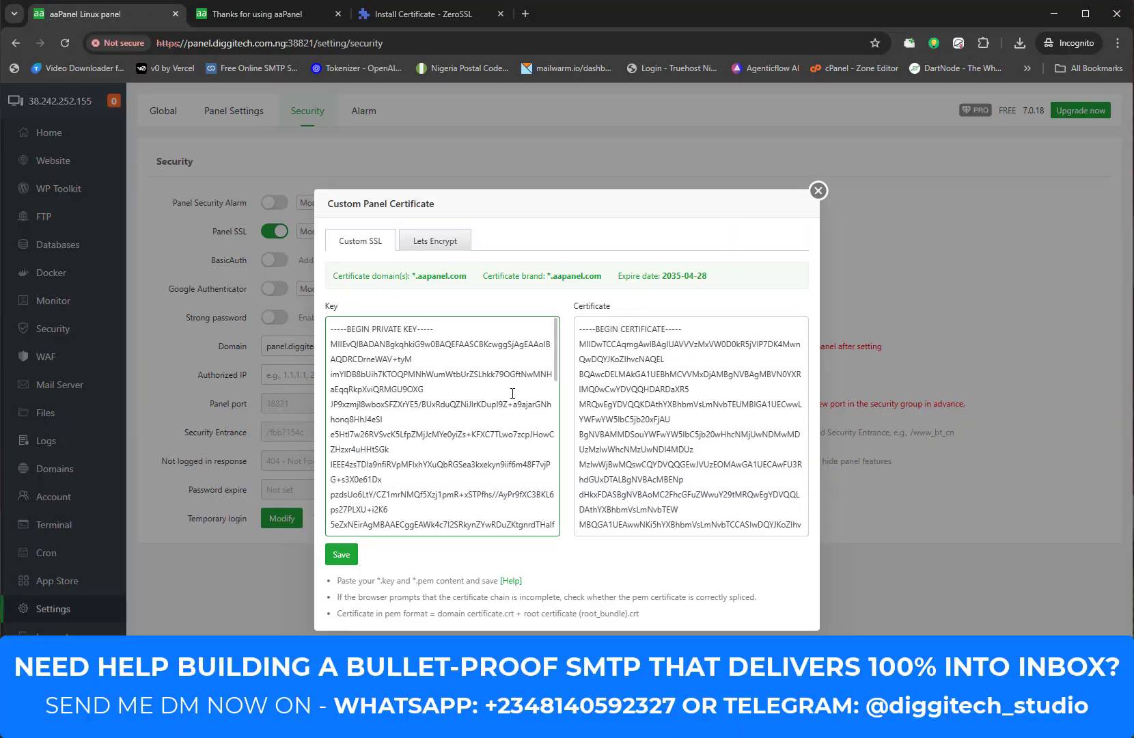
key("alt+Tab")
left_click(161, 62)
left_click(143, 123)
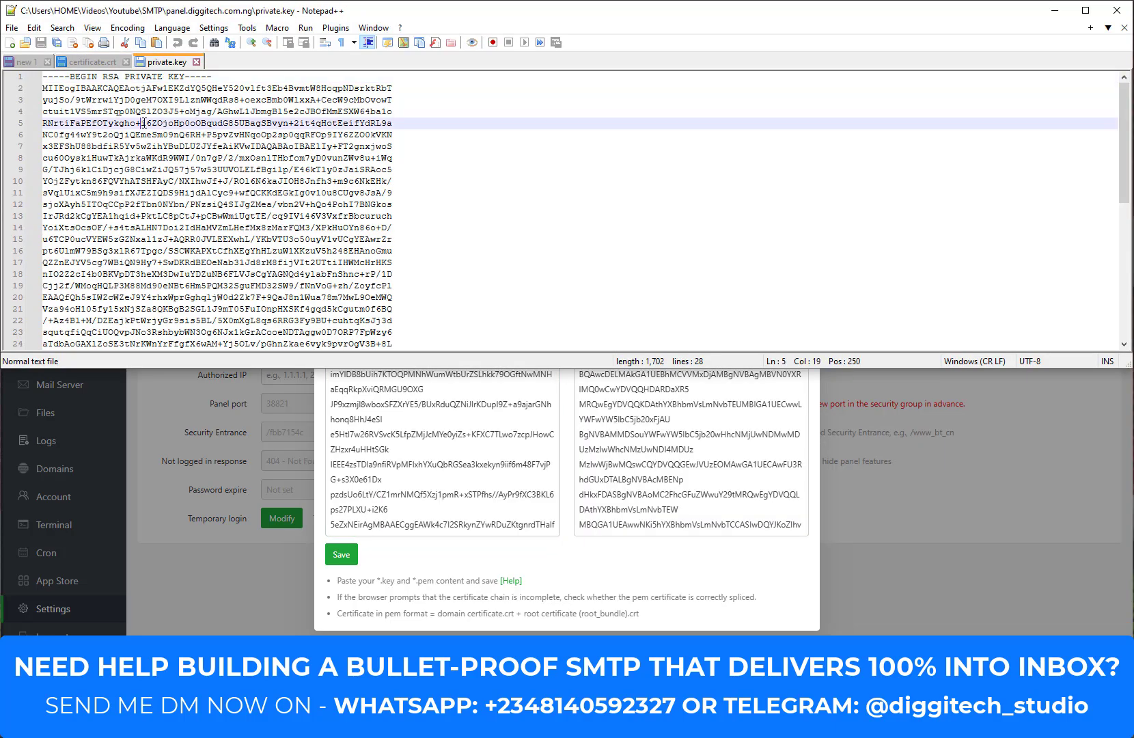
key("ctrl+a")
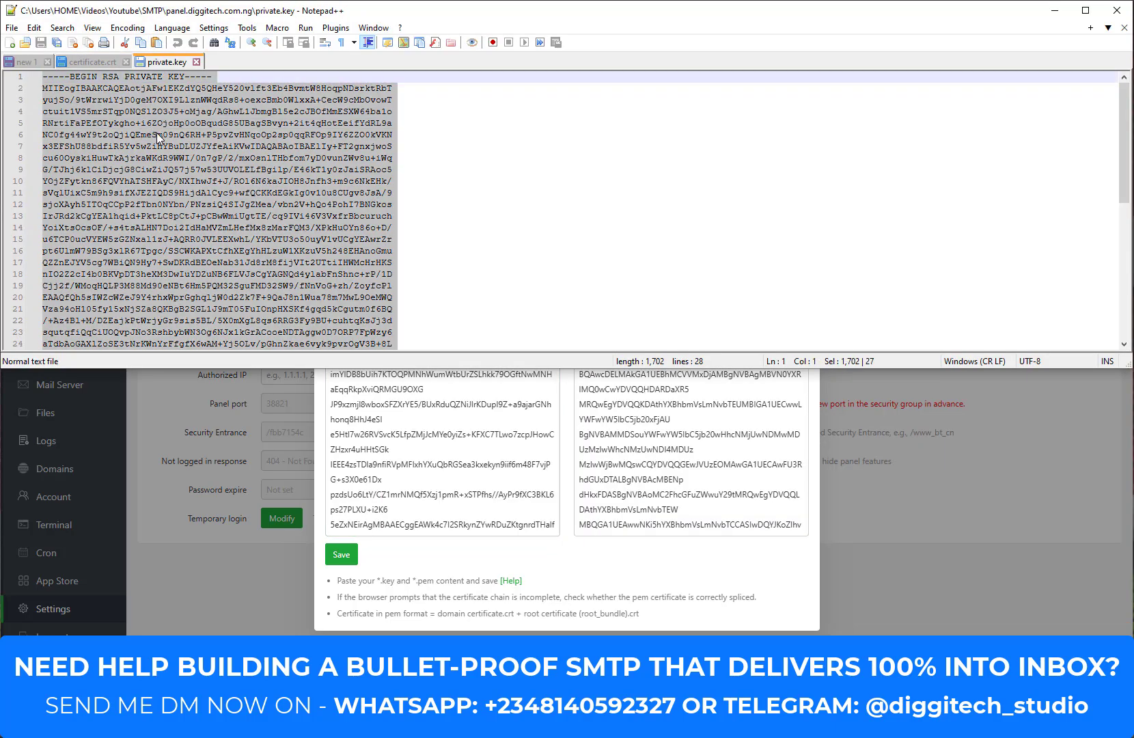
key("alt+Tab")
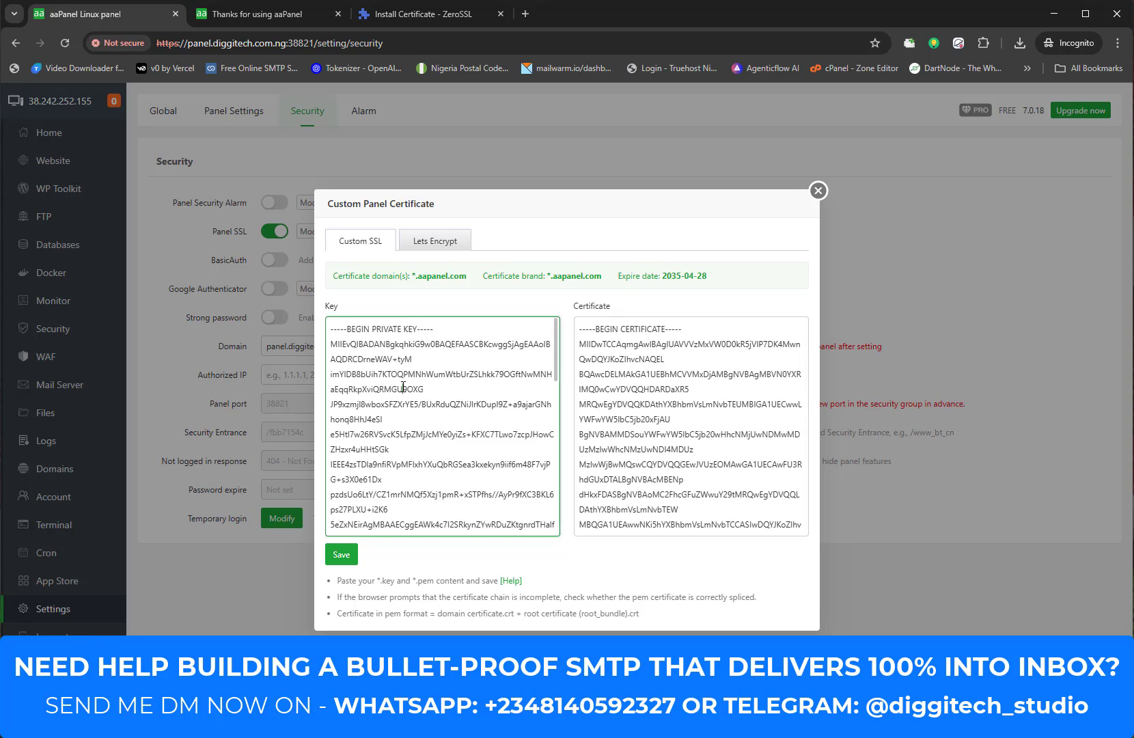
key("ctrl+a")
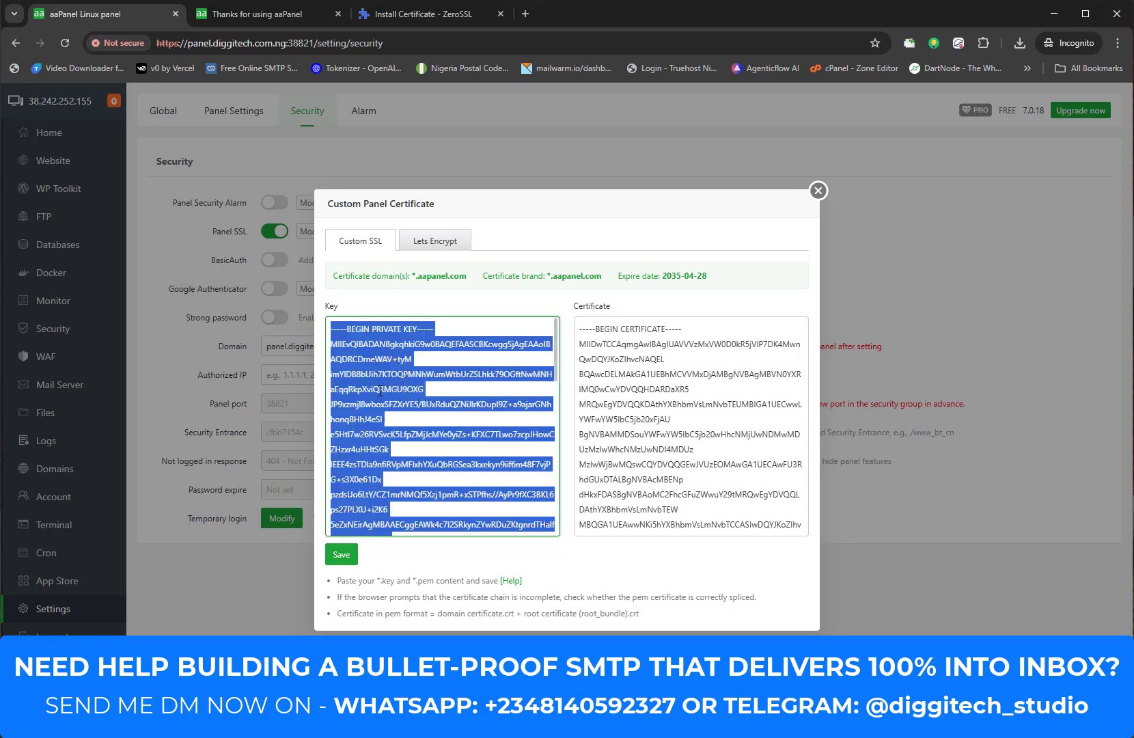
scroll(410, 430, "down", 8)
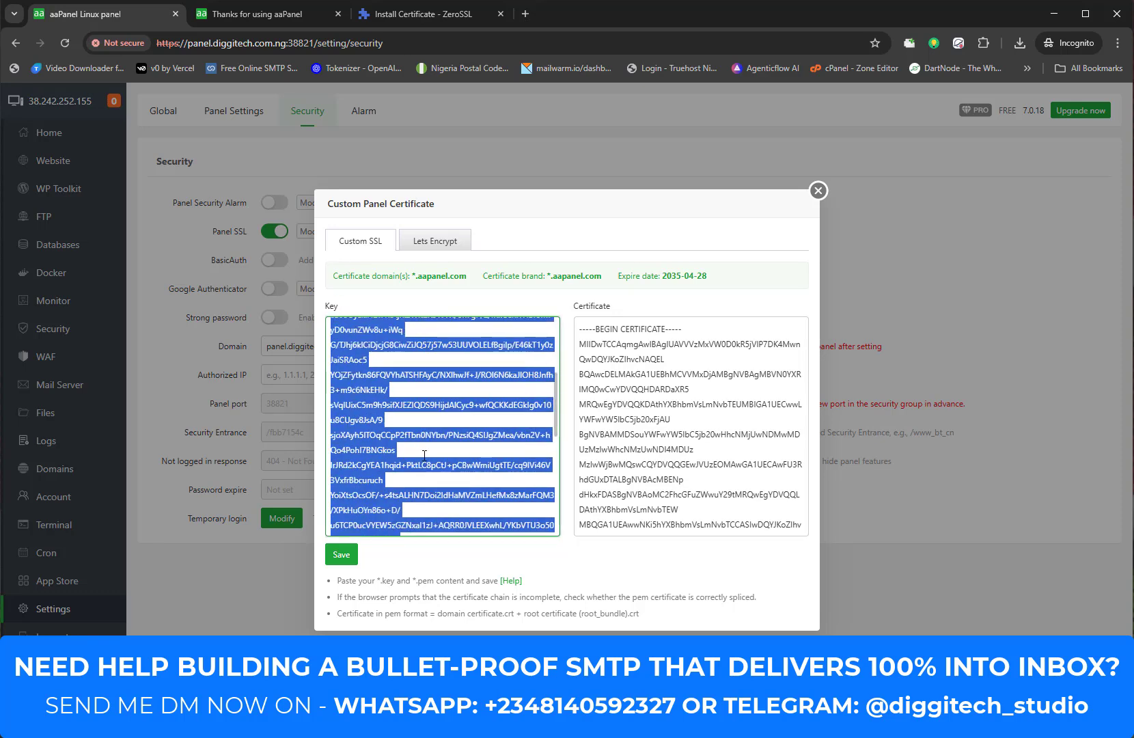
key("BackSpace")
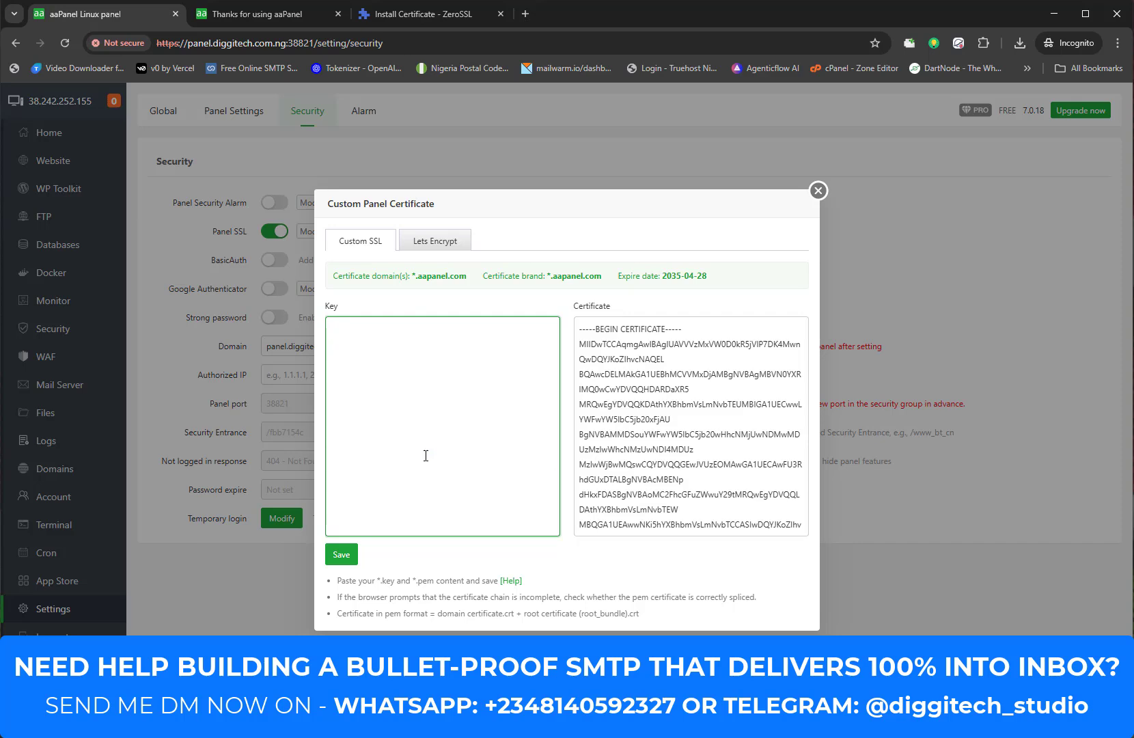
Step: Paste the ZeroSSL private.key contents into the Key box, trimming the trailing blank line
key("alt+Tab")
left_click(356, 240)
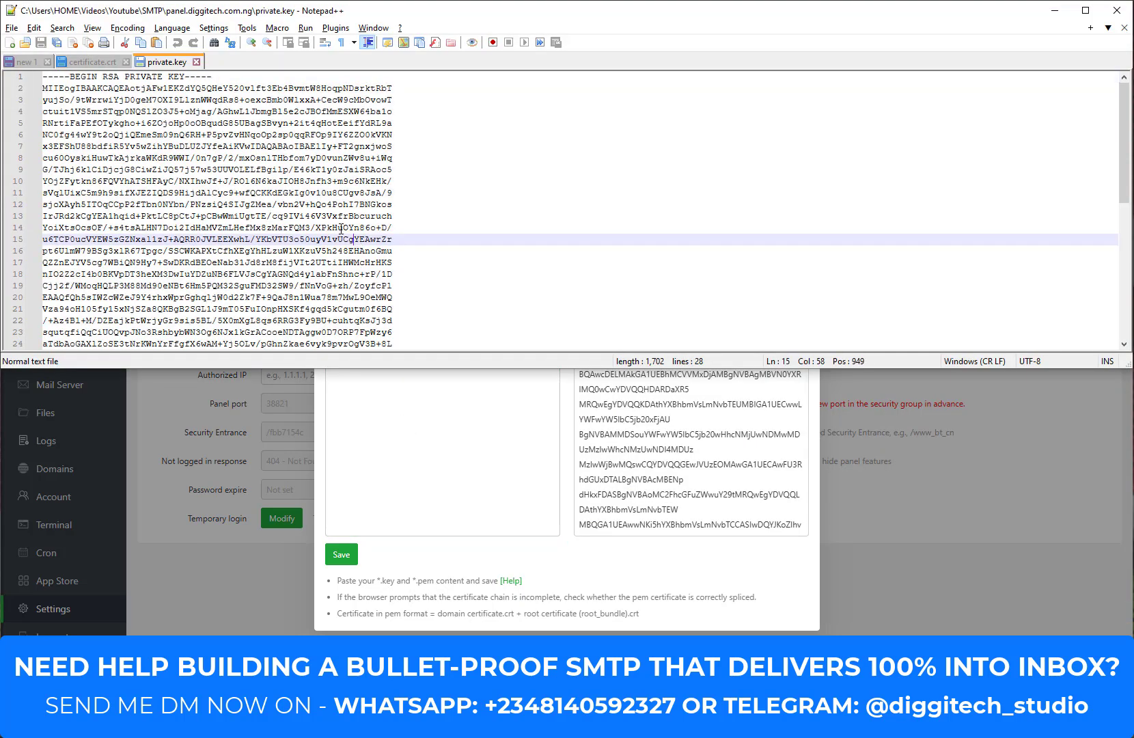
key("ctrl+a")
right_click(302, 205)
left_click(331, 230)
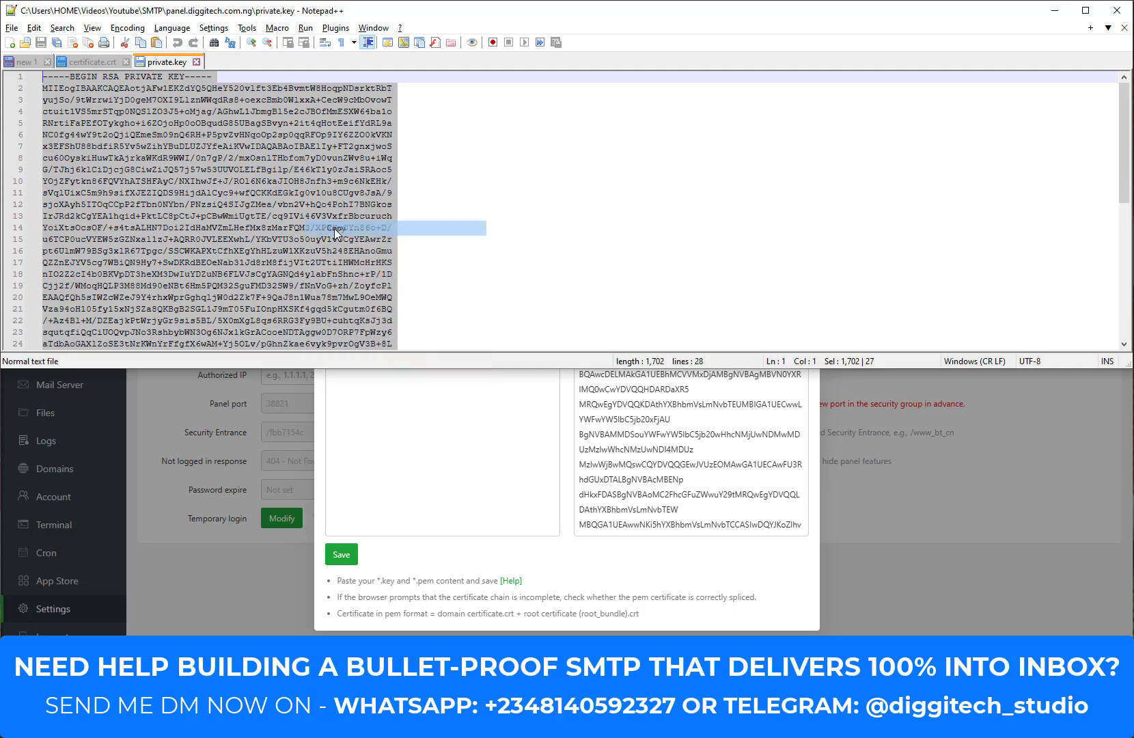
left_click(390, 467)
key("ctrl+v")
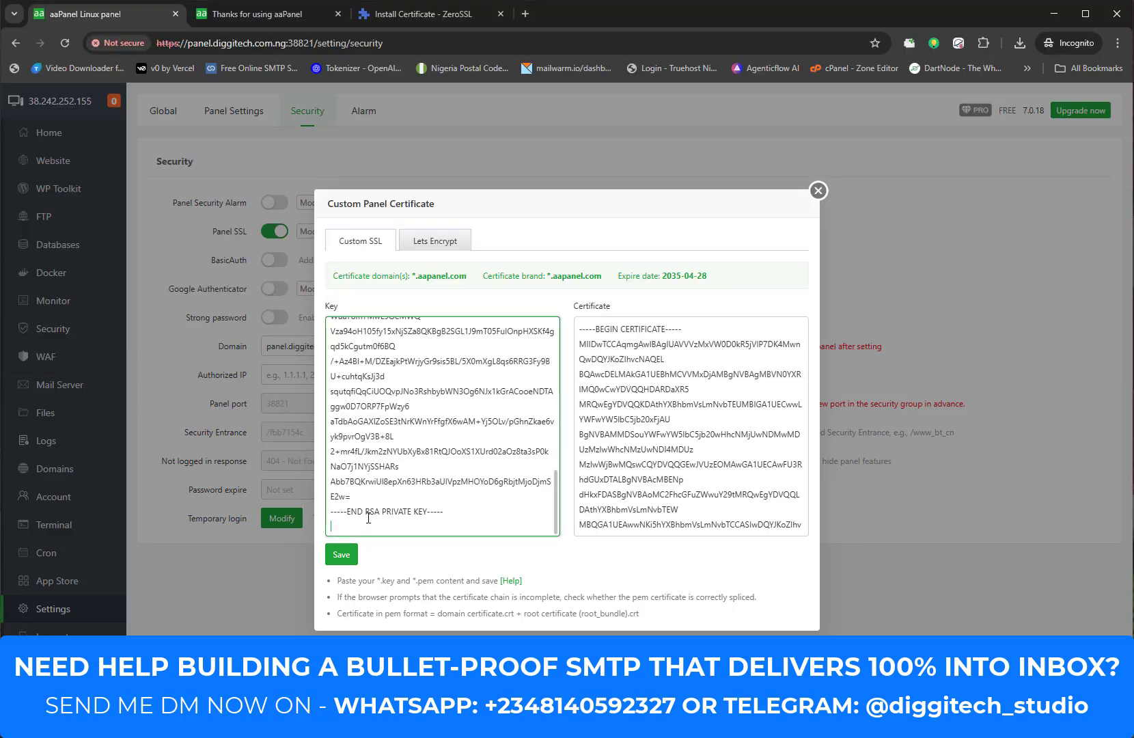
key("BackSpace")
Step: Replace the Certificate box text with the ZeroSSL certificate.crt contents
left_click(626, 428)
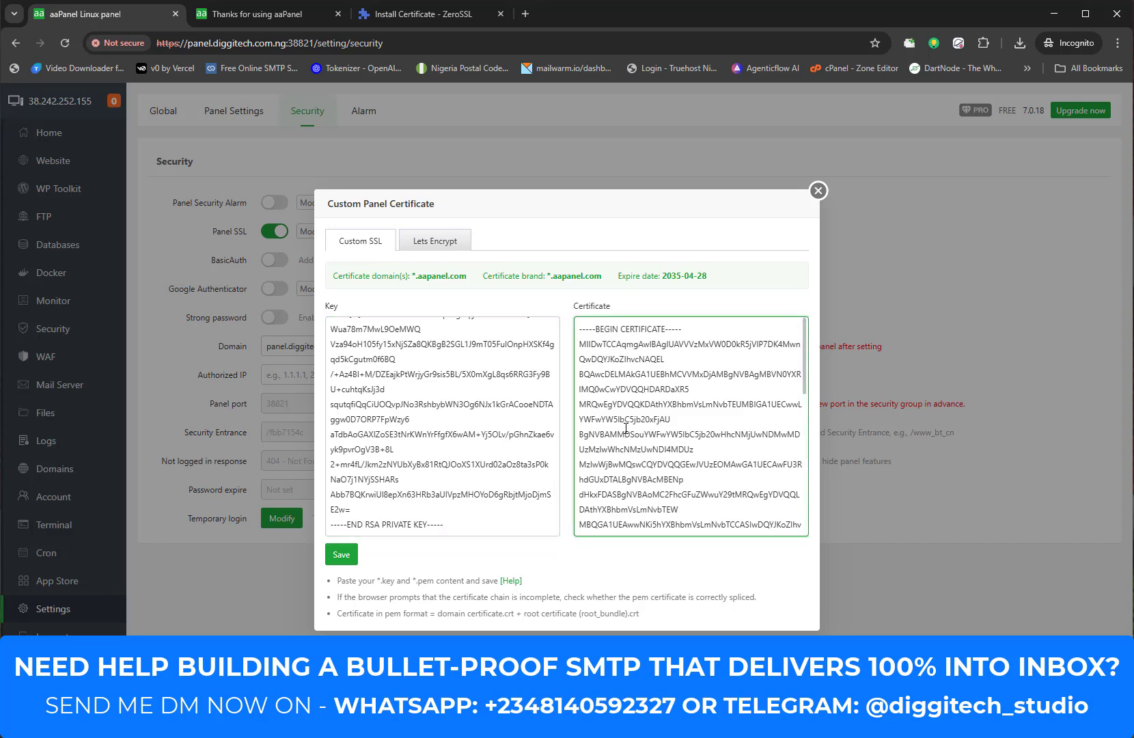
key("ctrl+a")
key("BackSpace")
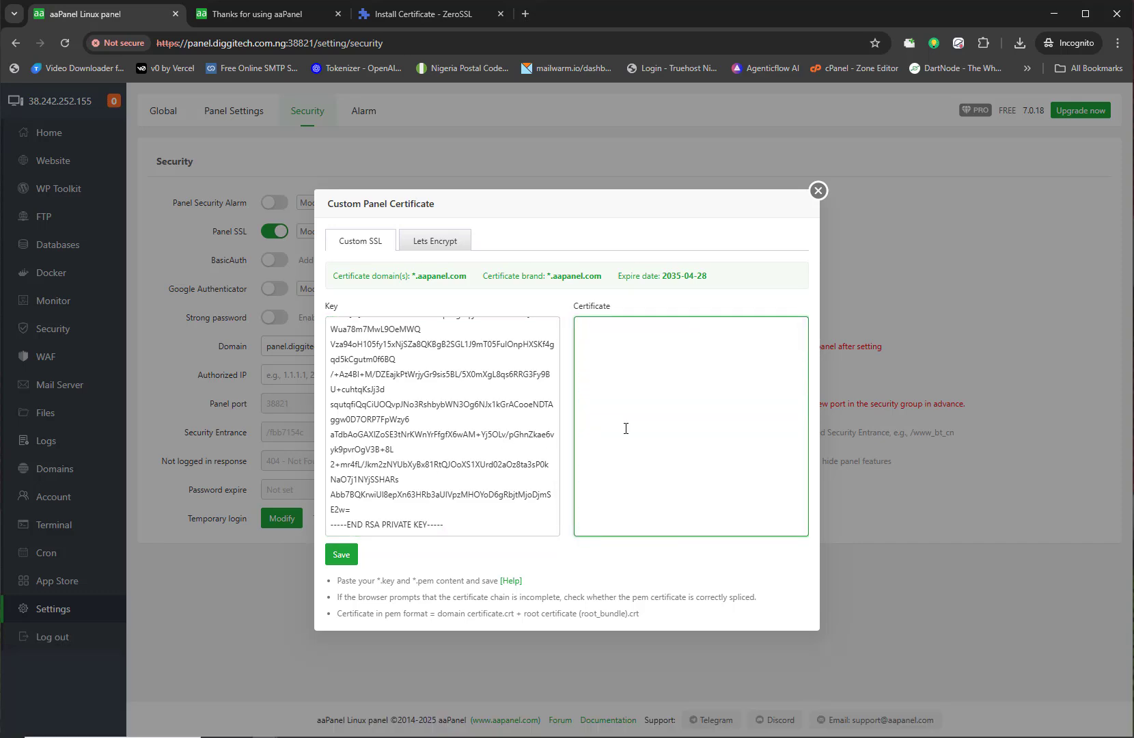
key("alt+Tab")
left_click(78, 65)
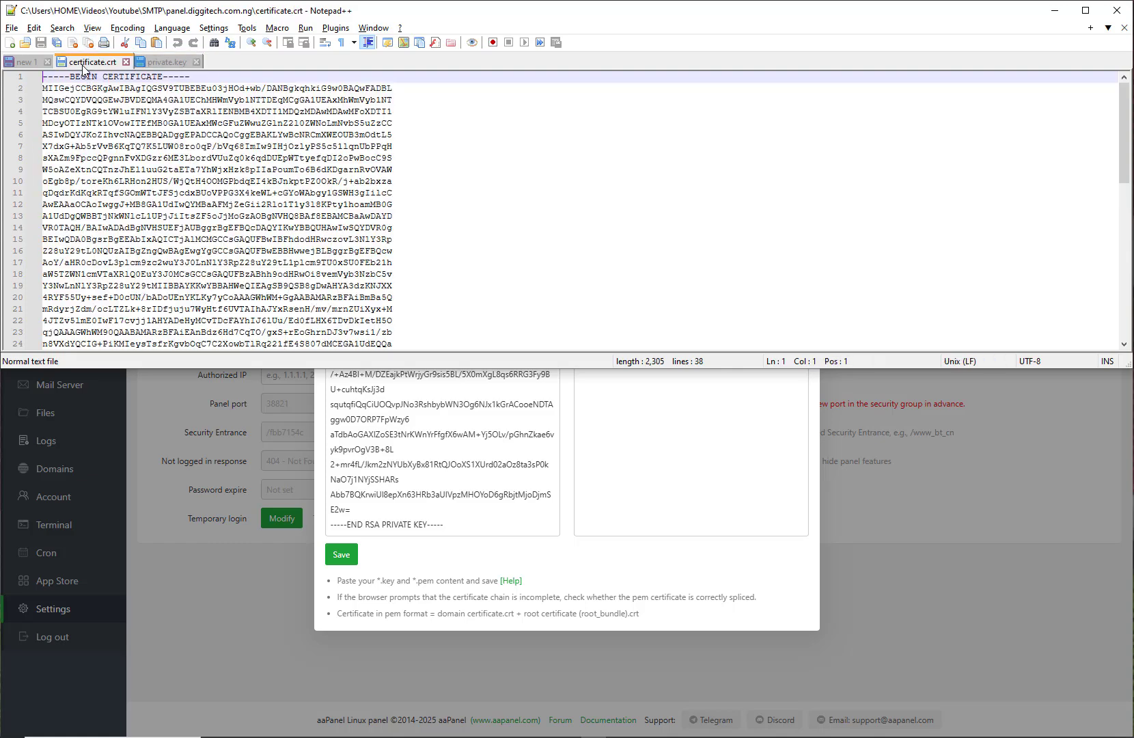
left_click(167, 180)
key("ctrl+a")
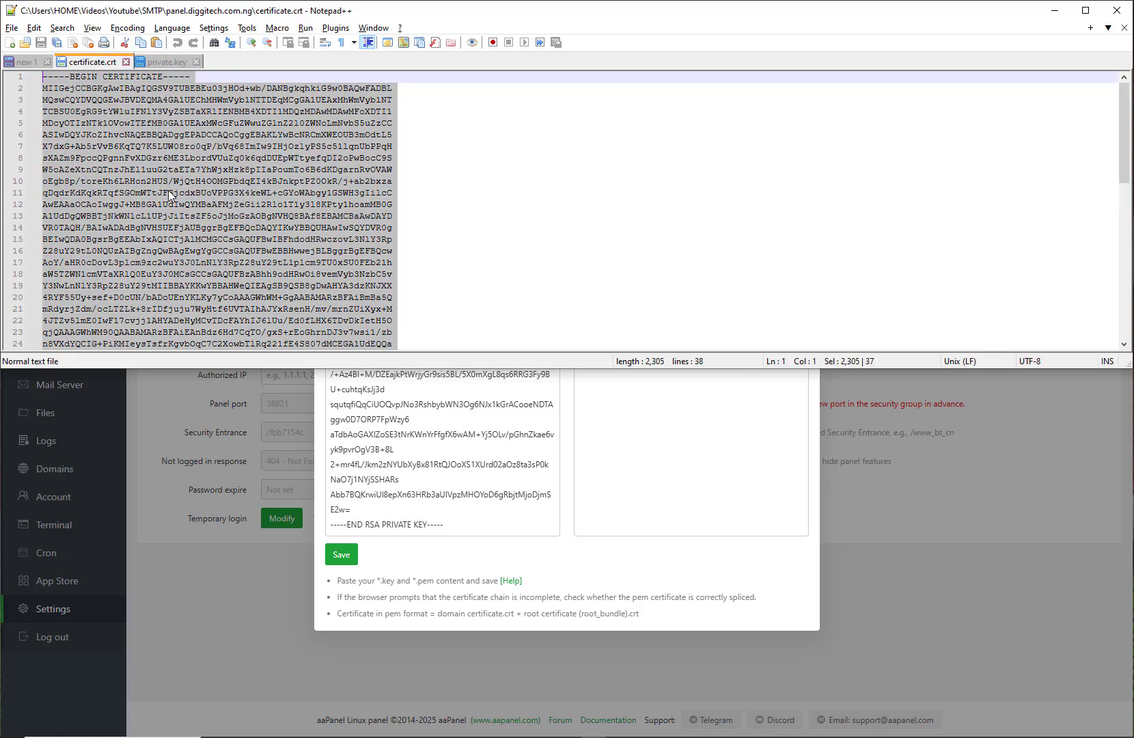
right_click(262, 251)
left_click(287, 274)
key("alt+Tab")
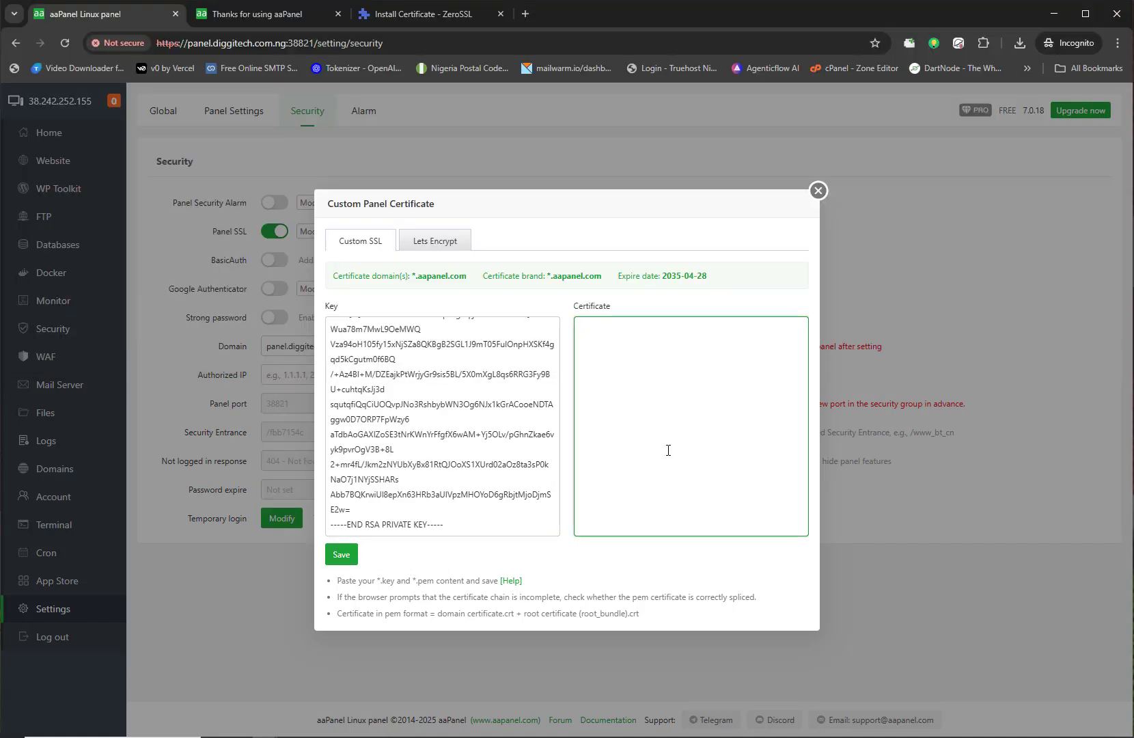
key("ctrl+v")
scroll(663, 457, "up", 6)
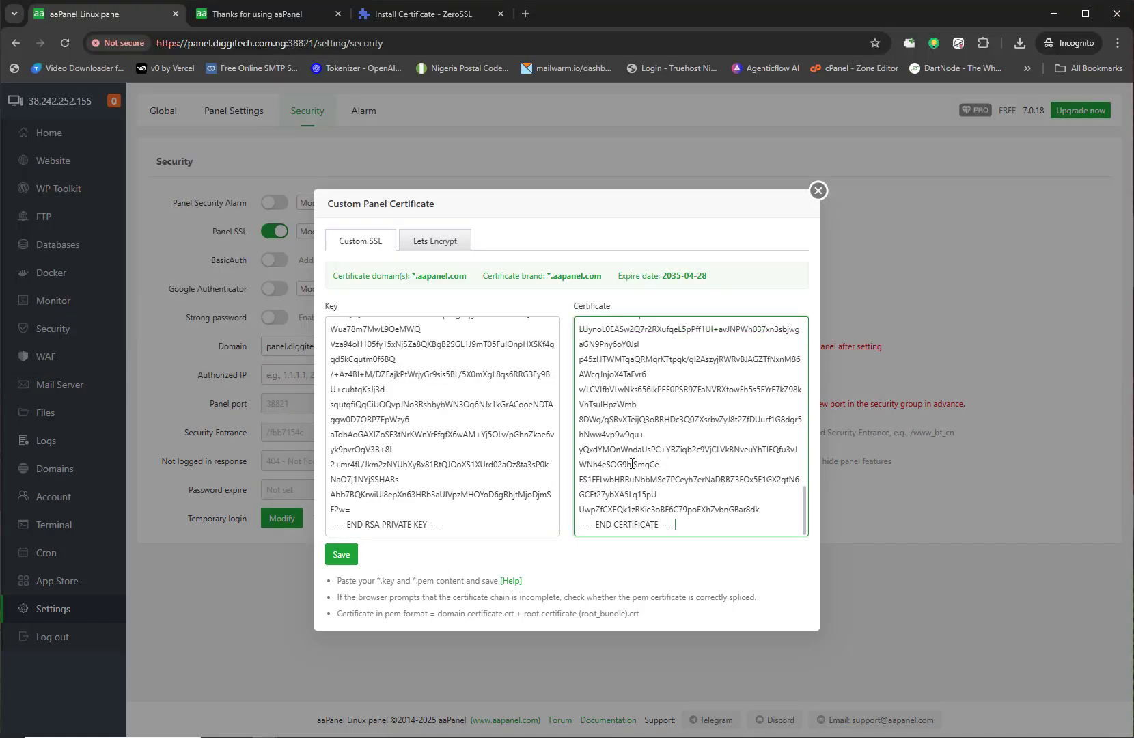
scroll(454, 475, "up", 6)
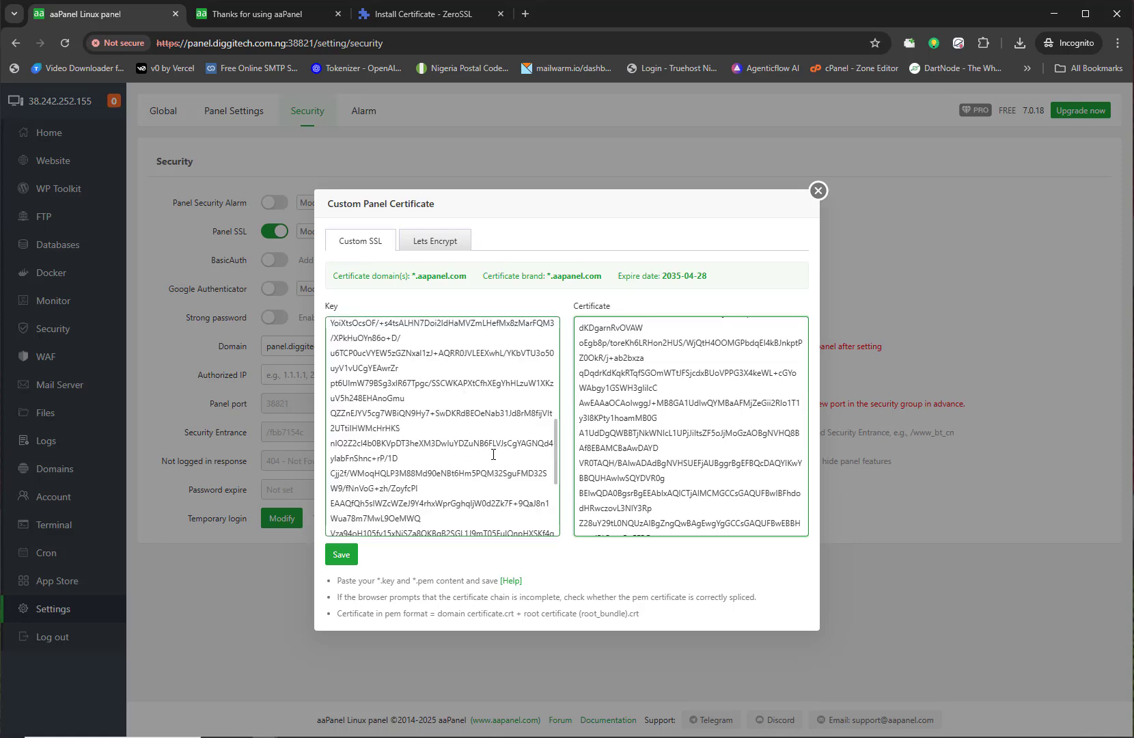
Step: Save the ZeroSSL panel certificate, check its brand and 2025-07-29 expiry, and close the dialog
left_click(341, 554)
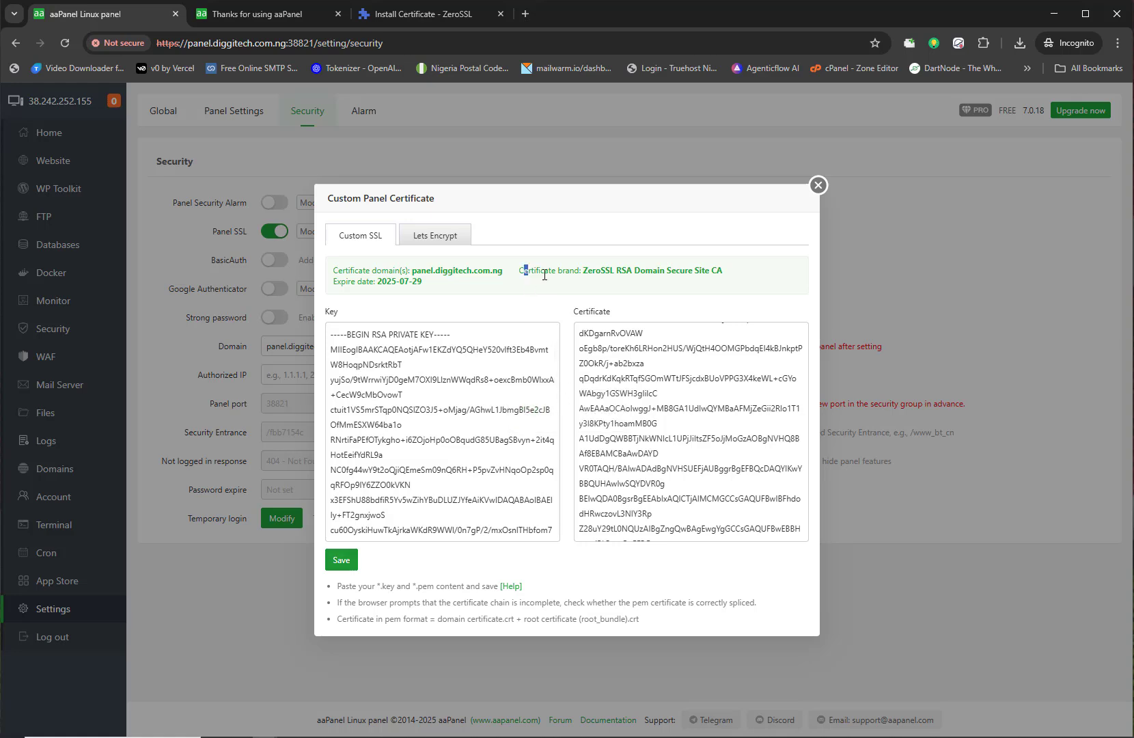
left_click_drag(545, 276, 709, 294)
left_click(705, 295)
left_click(819, 186)
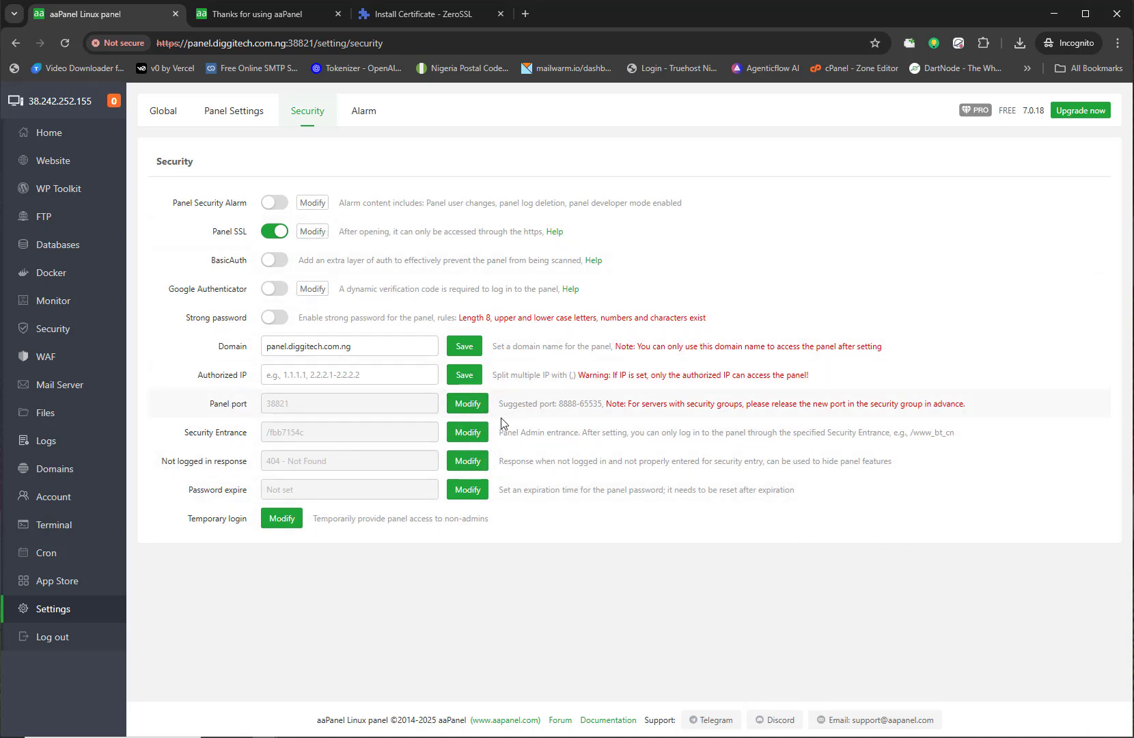
key("alt+Tab")
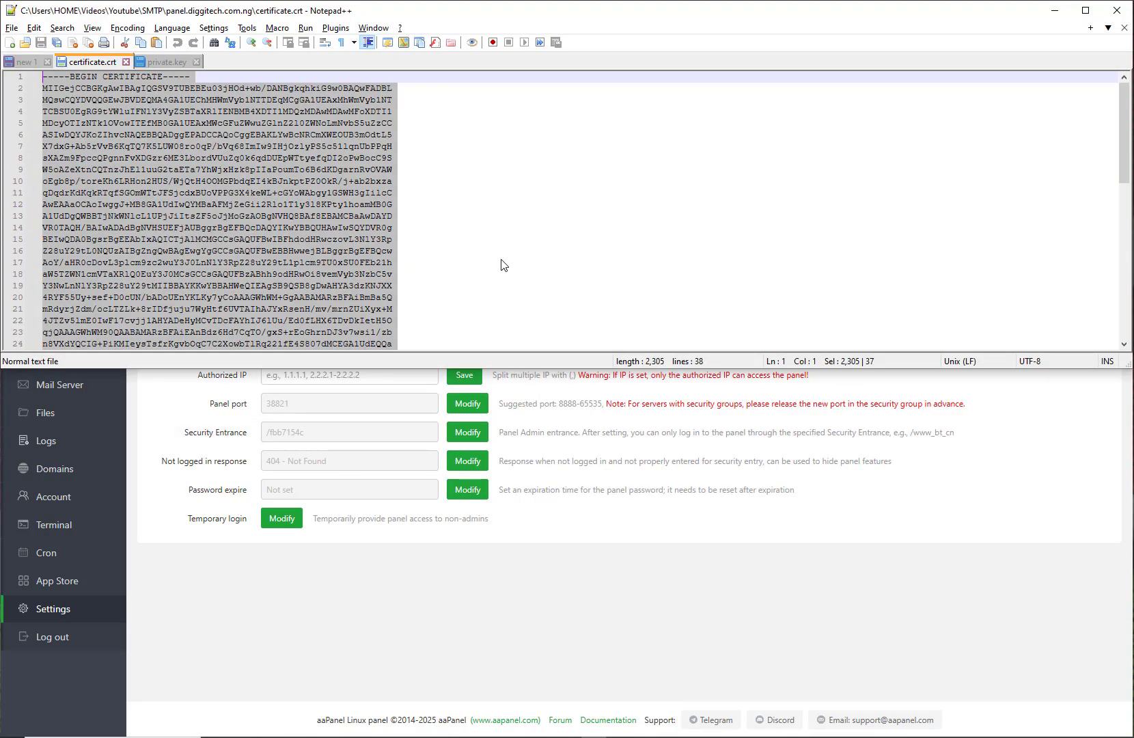
left_click(35, 61)
left_click(162, 244)
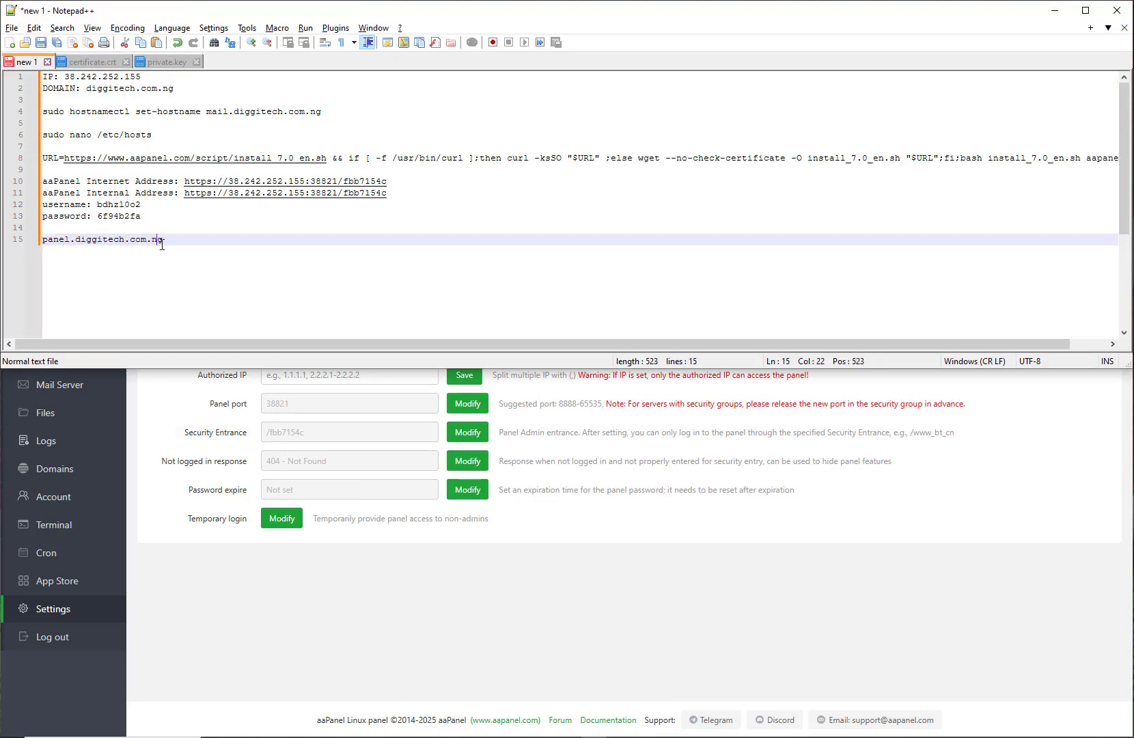
left_click_drag(387, 182, 307, 184)
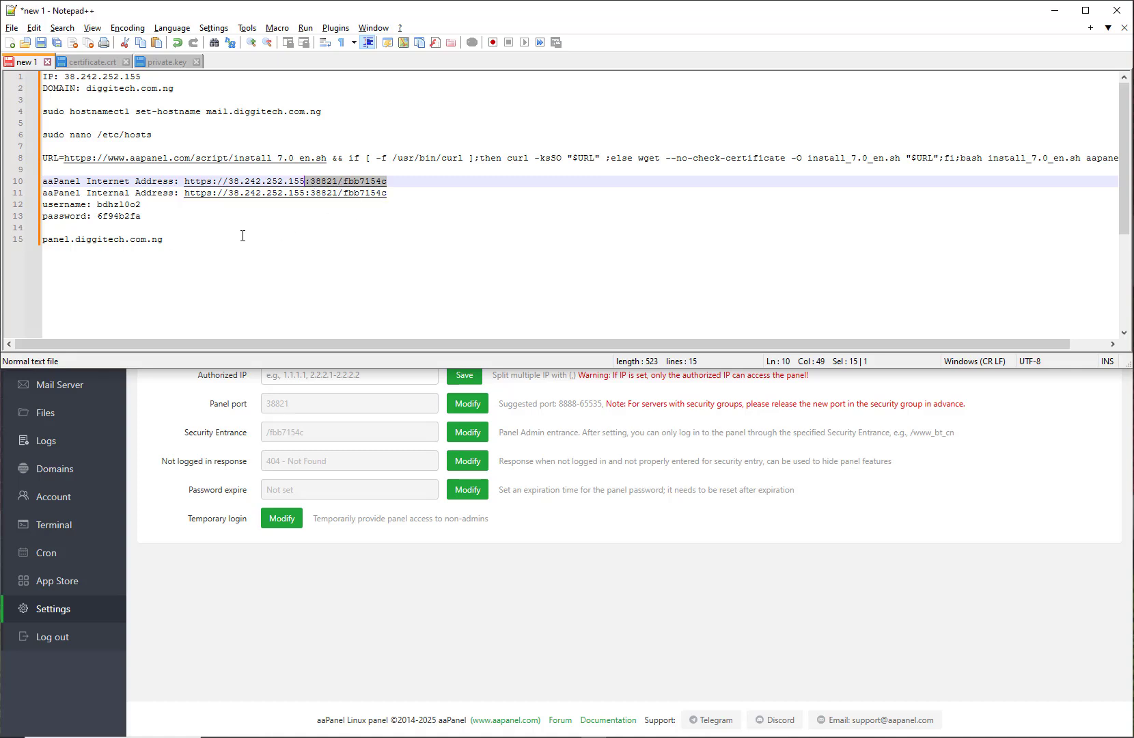
left_click(200, 243)
key("ctrl+v")
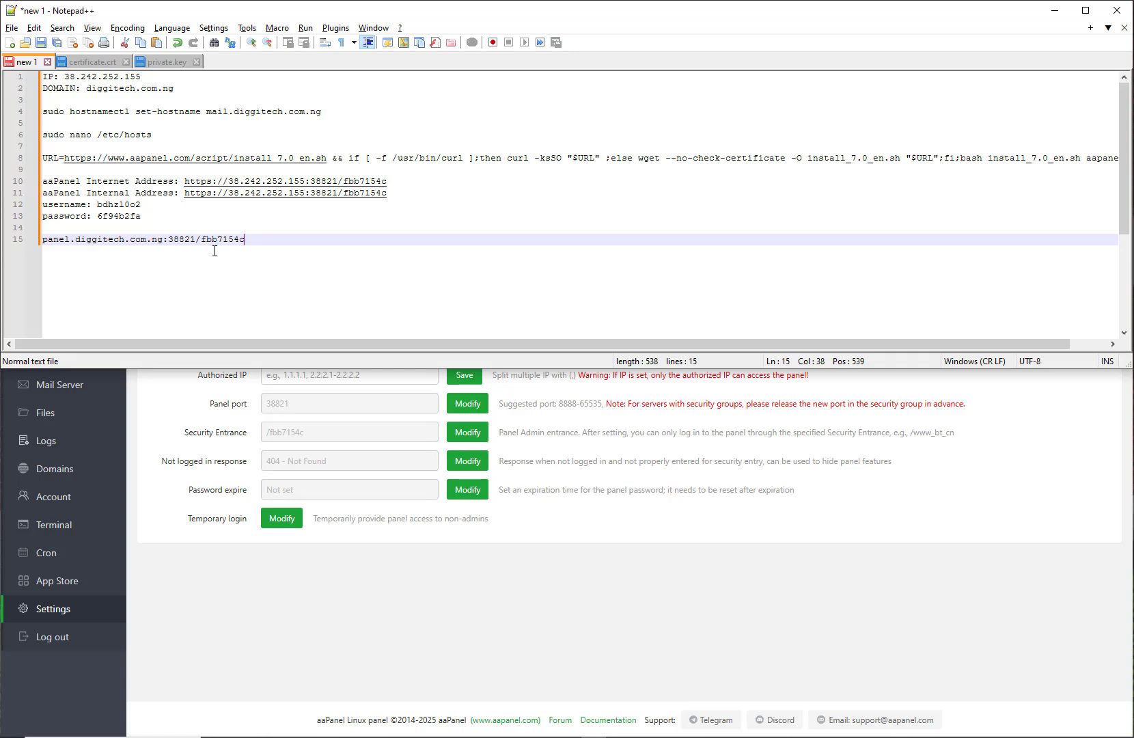
left_click_drag(228, 182, 188, 184)
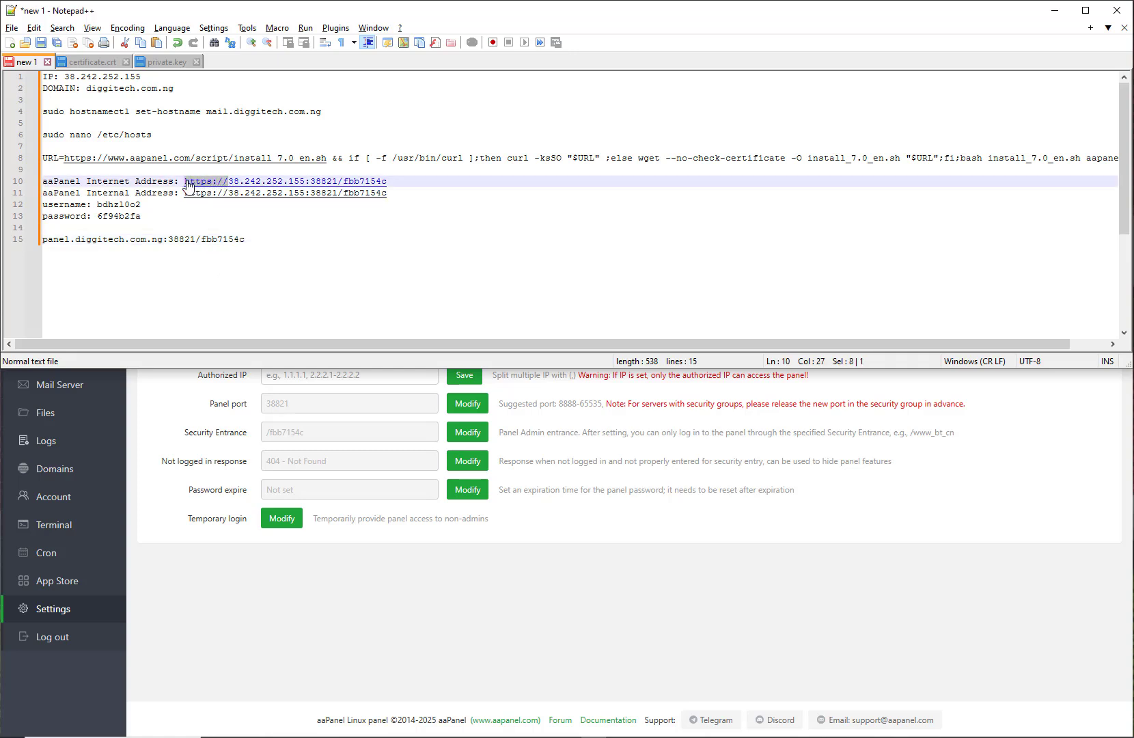
left_click(44, 241)
key("ctrl+v")
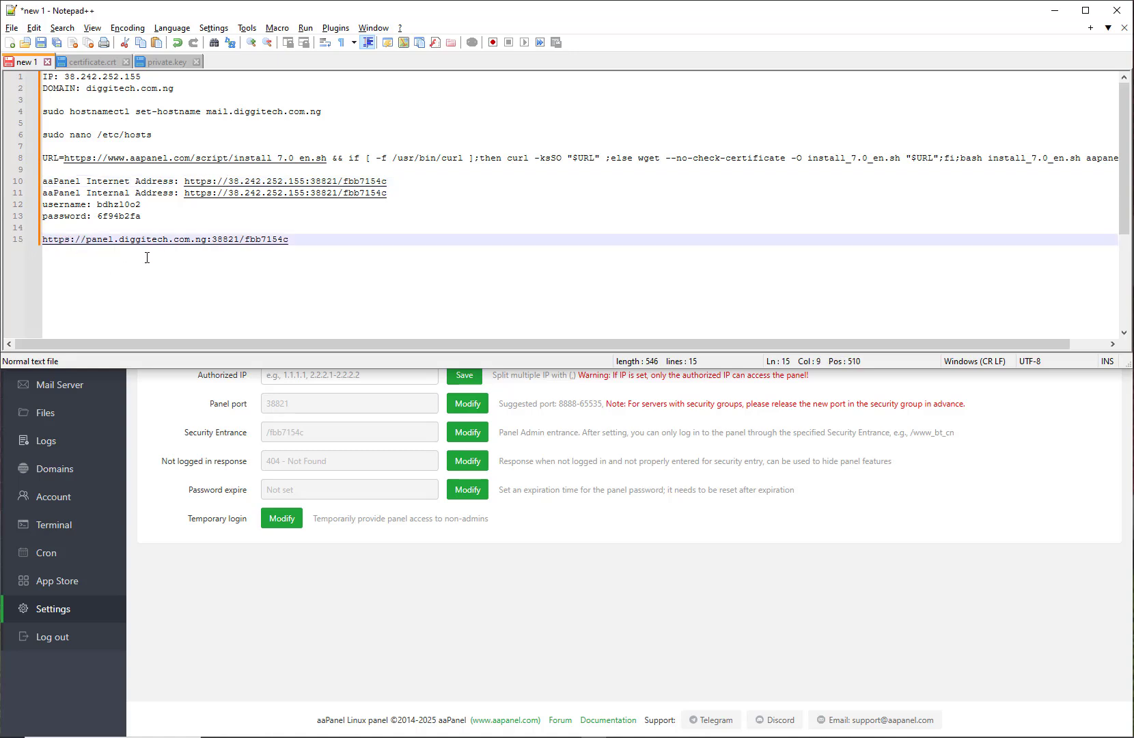
left_click_drag(311, 236, 51, 243)
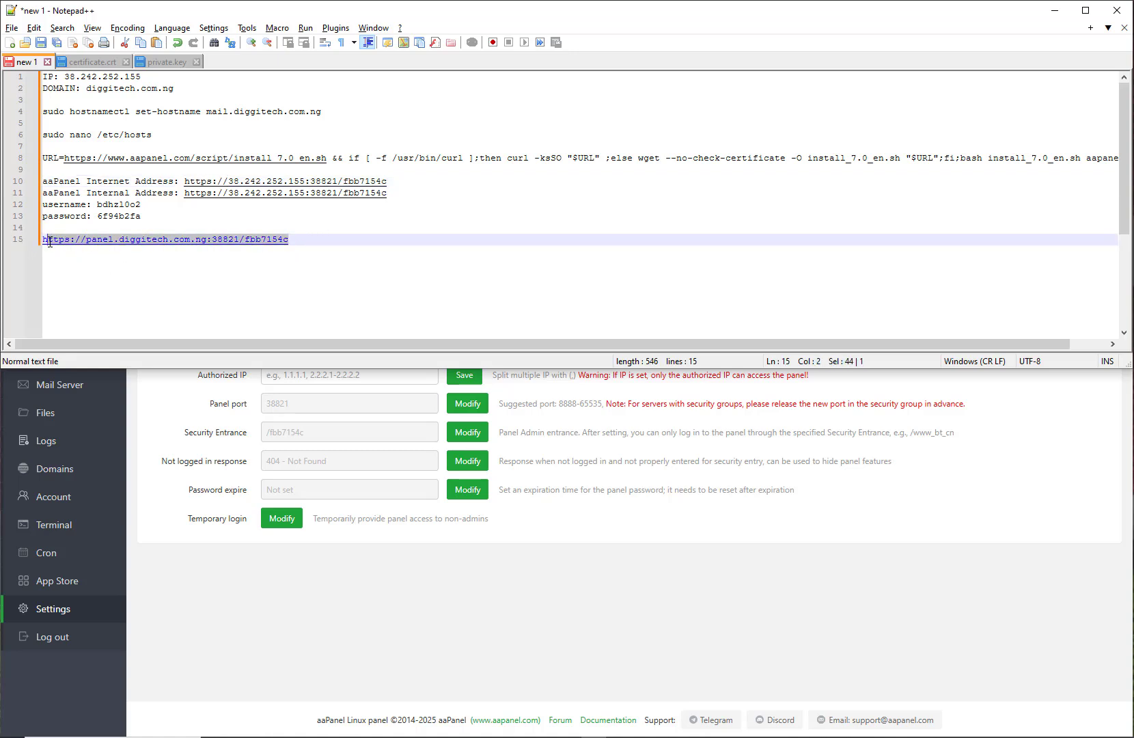
left_click(399, 615)
left_click(525, 20)
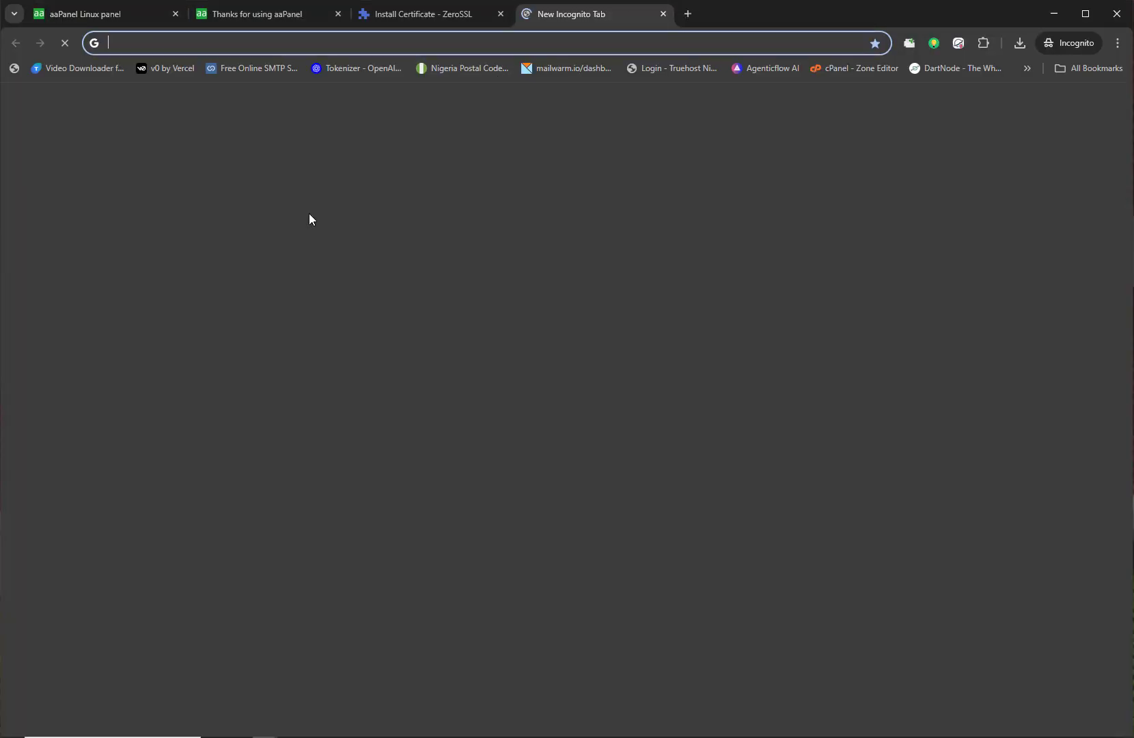
key("ctrl+v")
key("Return")
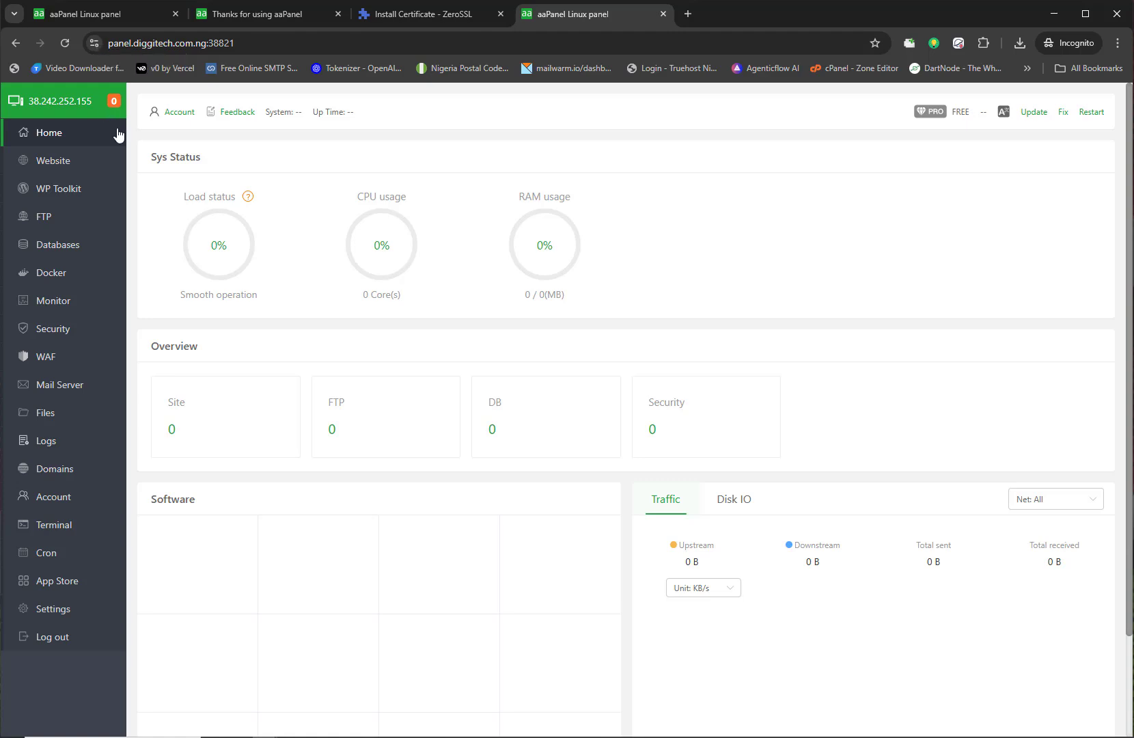
left_click(94, 48)
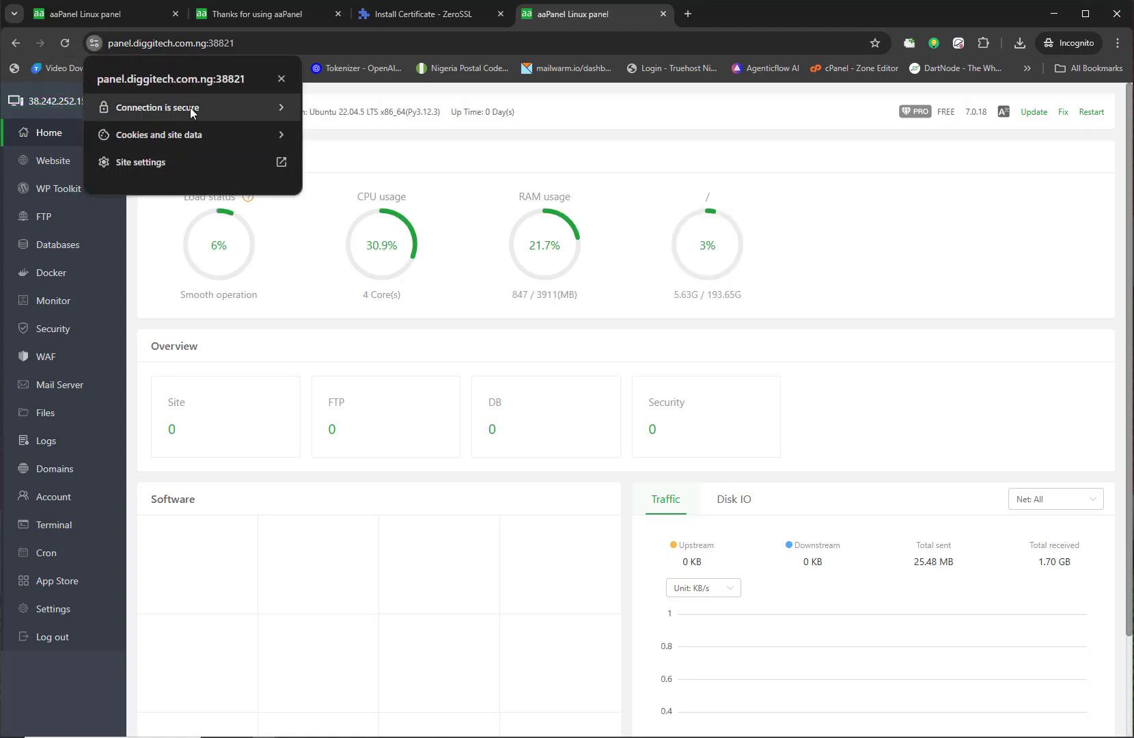
left_click(859, 227)
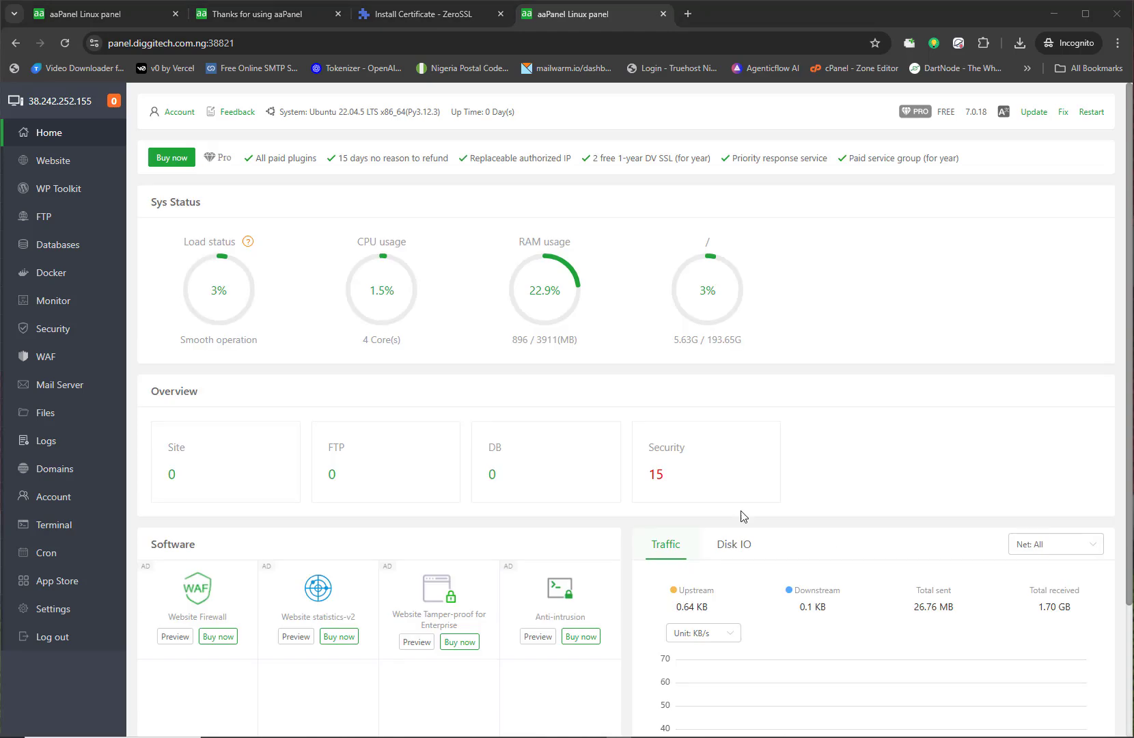
Step: Search the App Store for MAIL SERVER and open Mail Server 7.3.3's settings
left_click(87, 581)
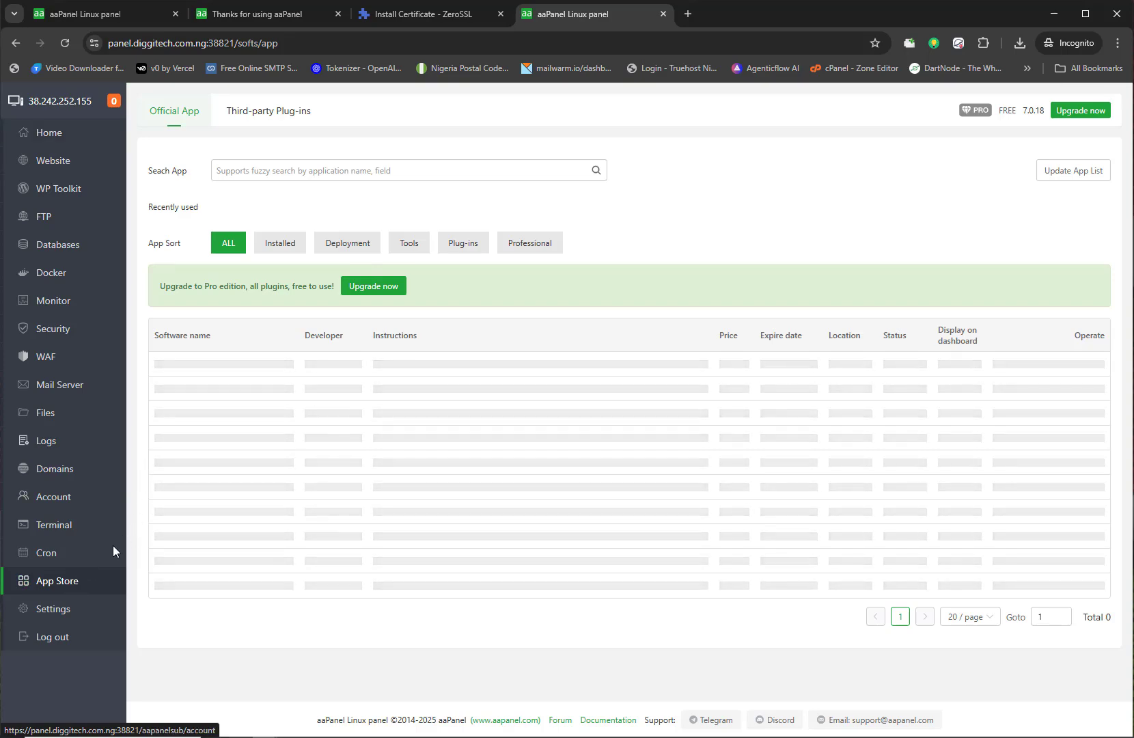
left_click(383, 177)
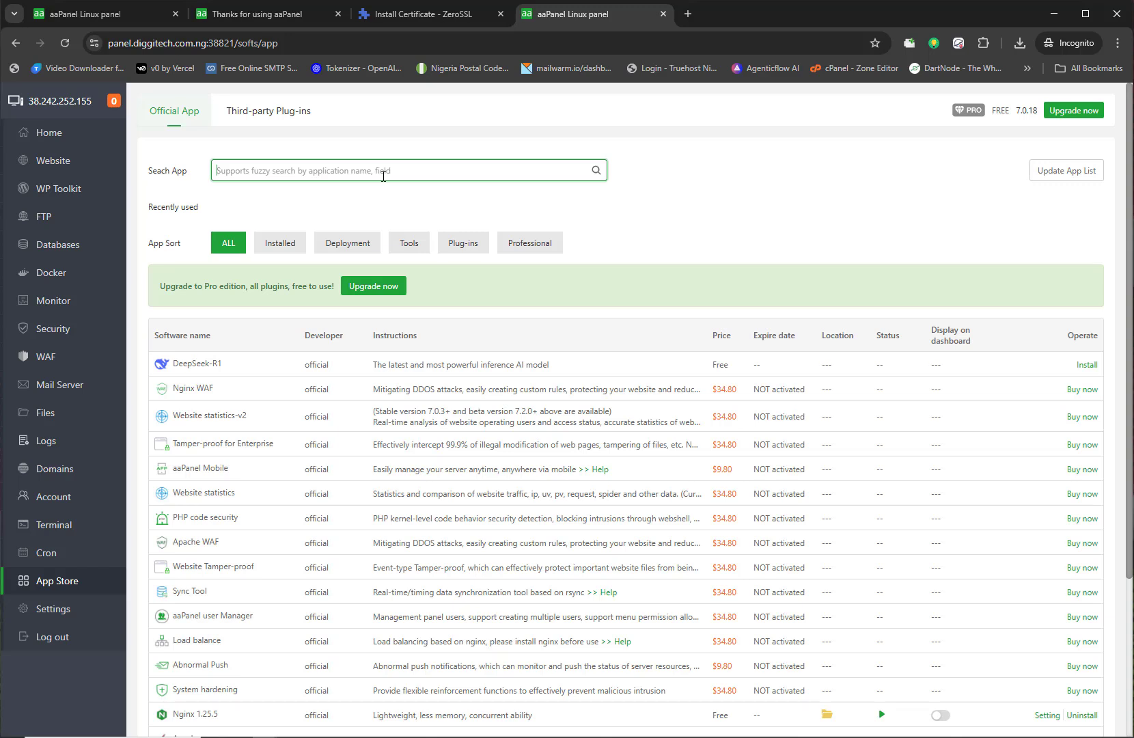
type("MAIL SERVER")
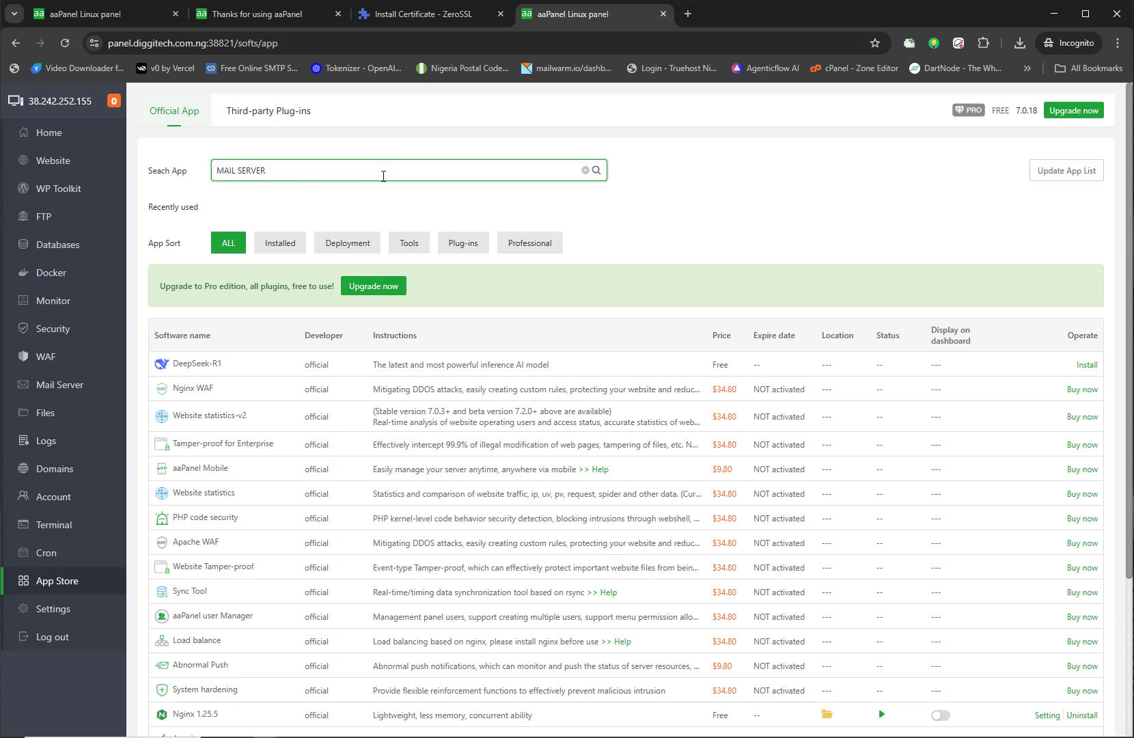
key("Return")
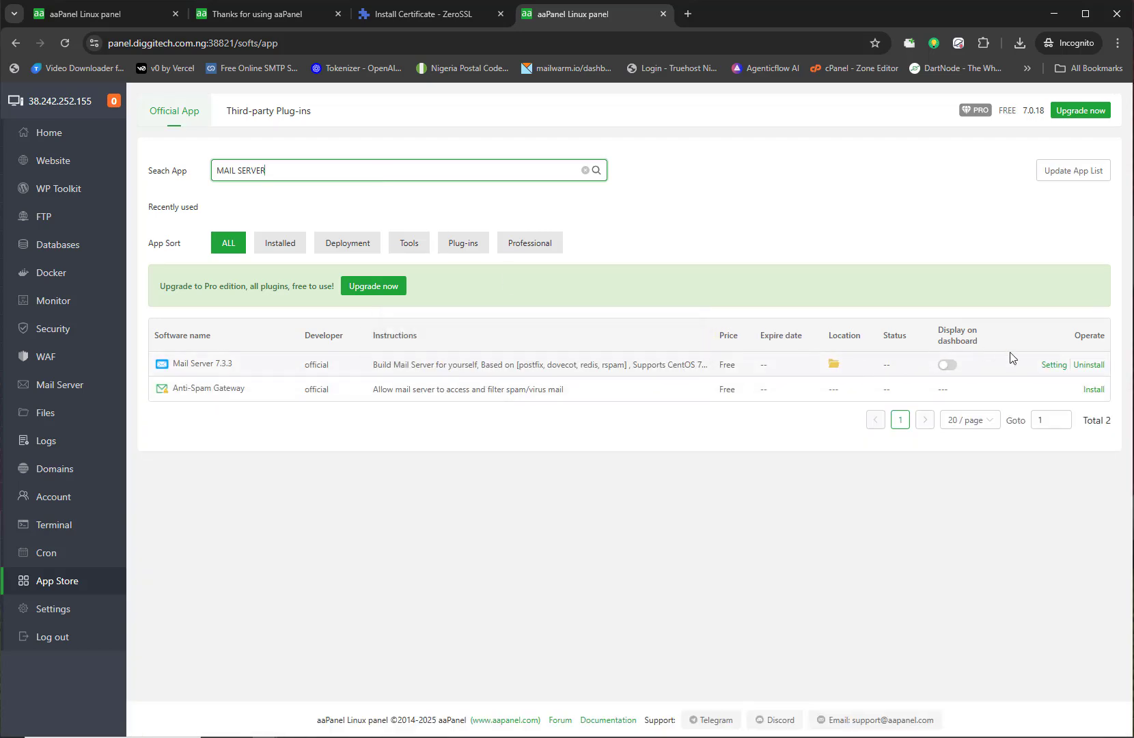
left_click(1054, 365)
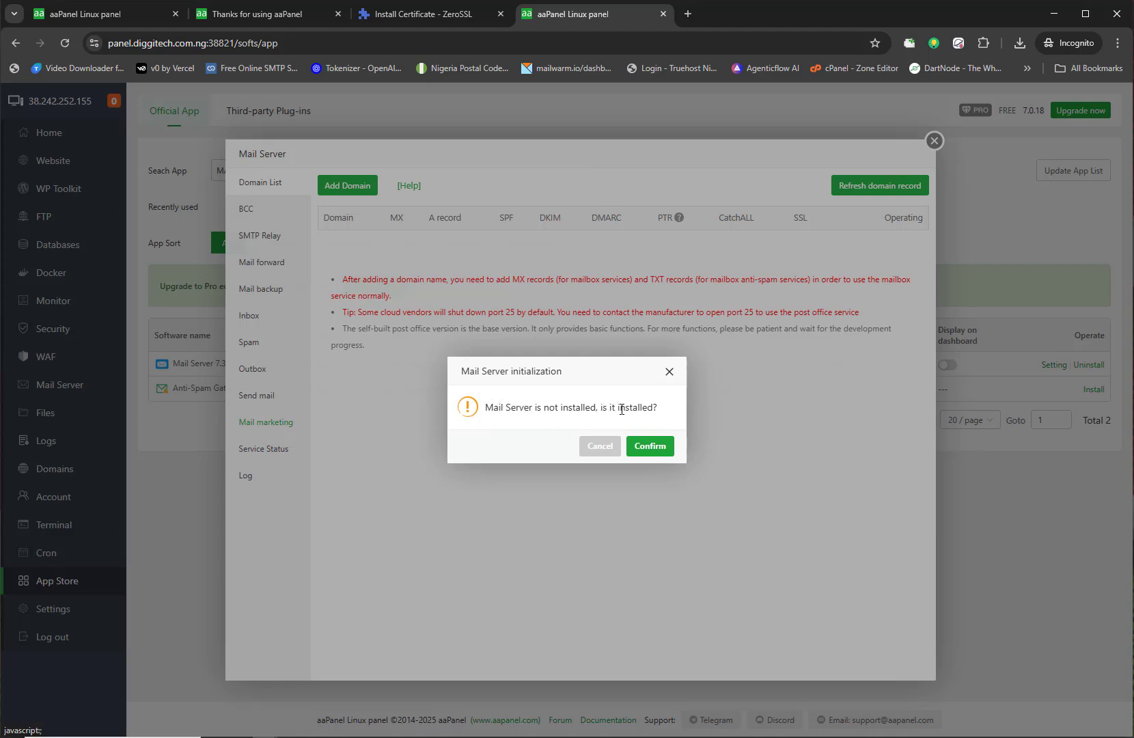
Step: Confirm the Mail Server install, submit once all environment checks read Ready, and bring up Add Domain
left_click(637, 448)
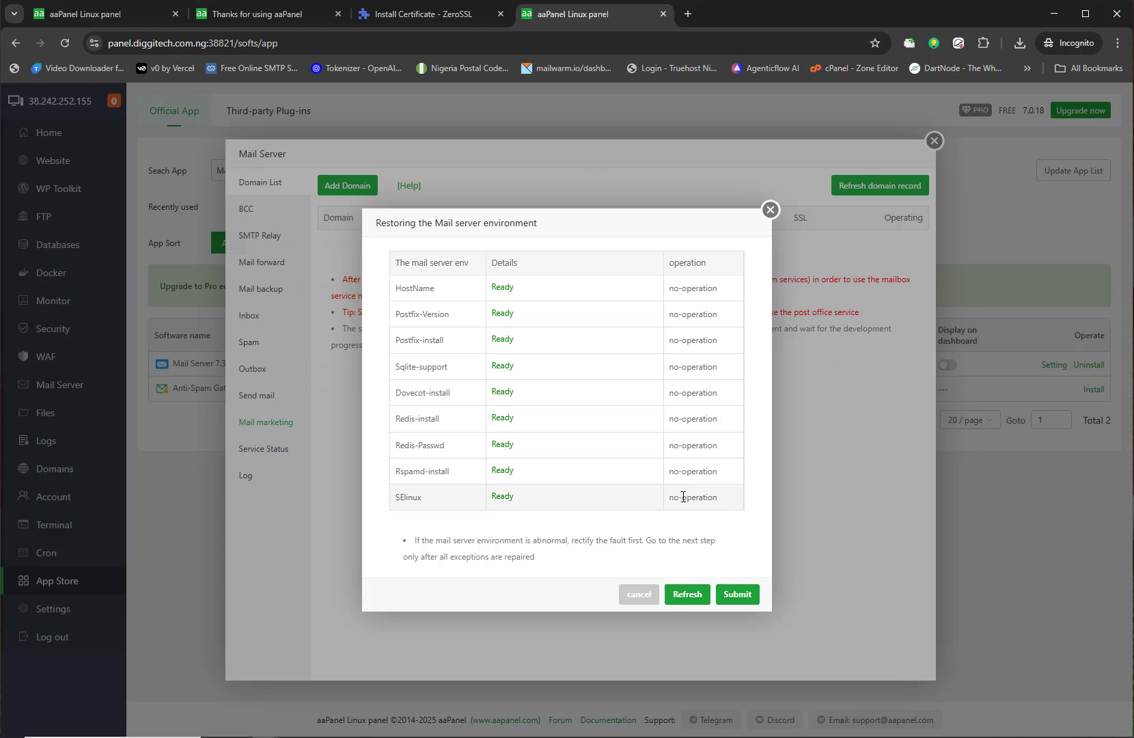
left_click(732, 593)
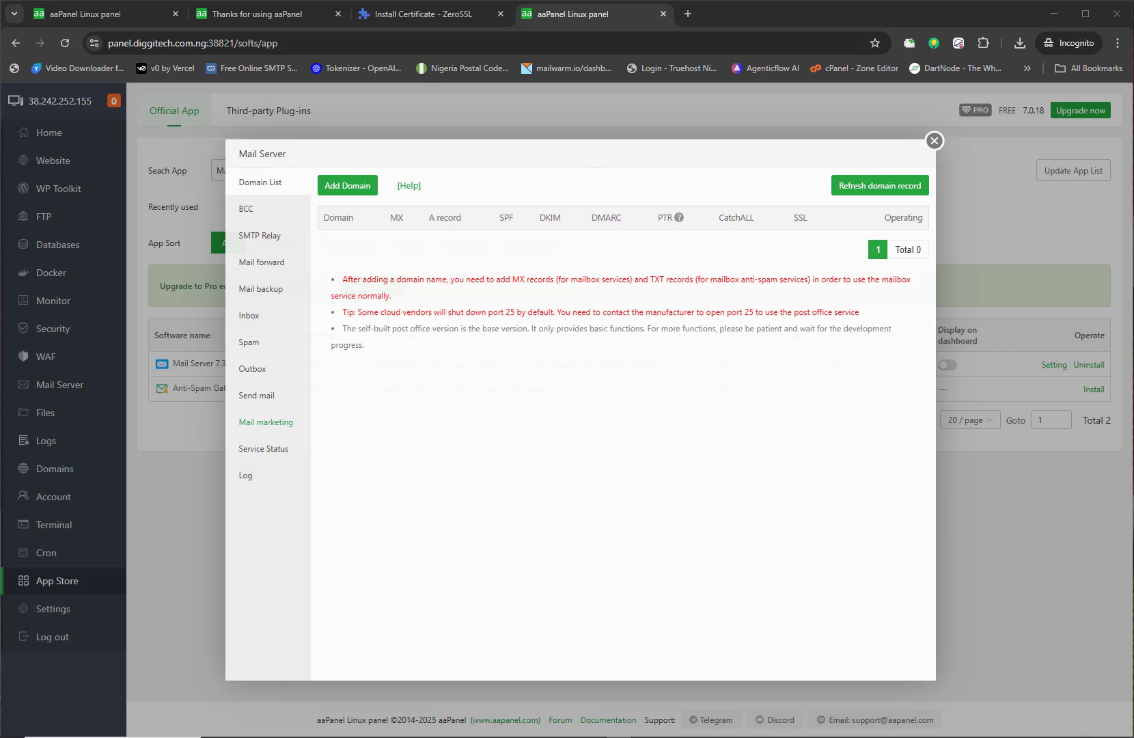
left_click(345, 189)
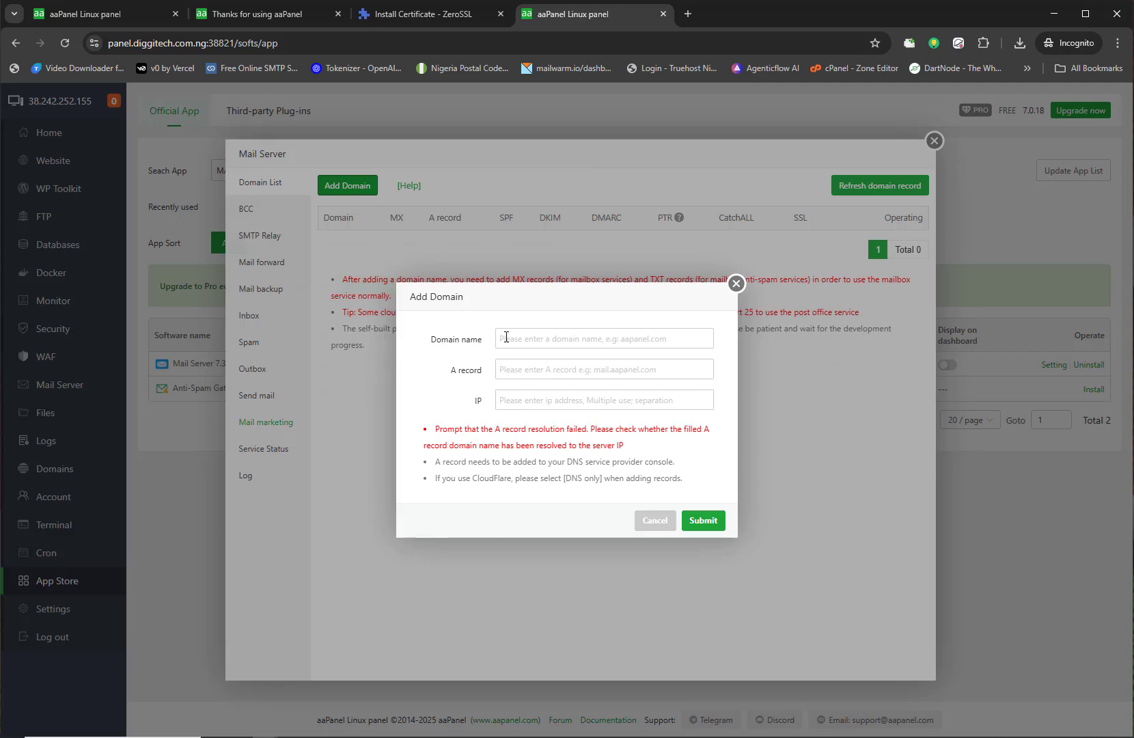
Step: Fill in domain name diggitech.com.ng and A record mail.diggitech.com.ng, copied from the Notepad++ notes
key("alt+Tab")
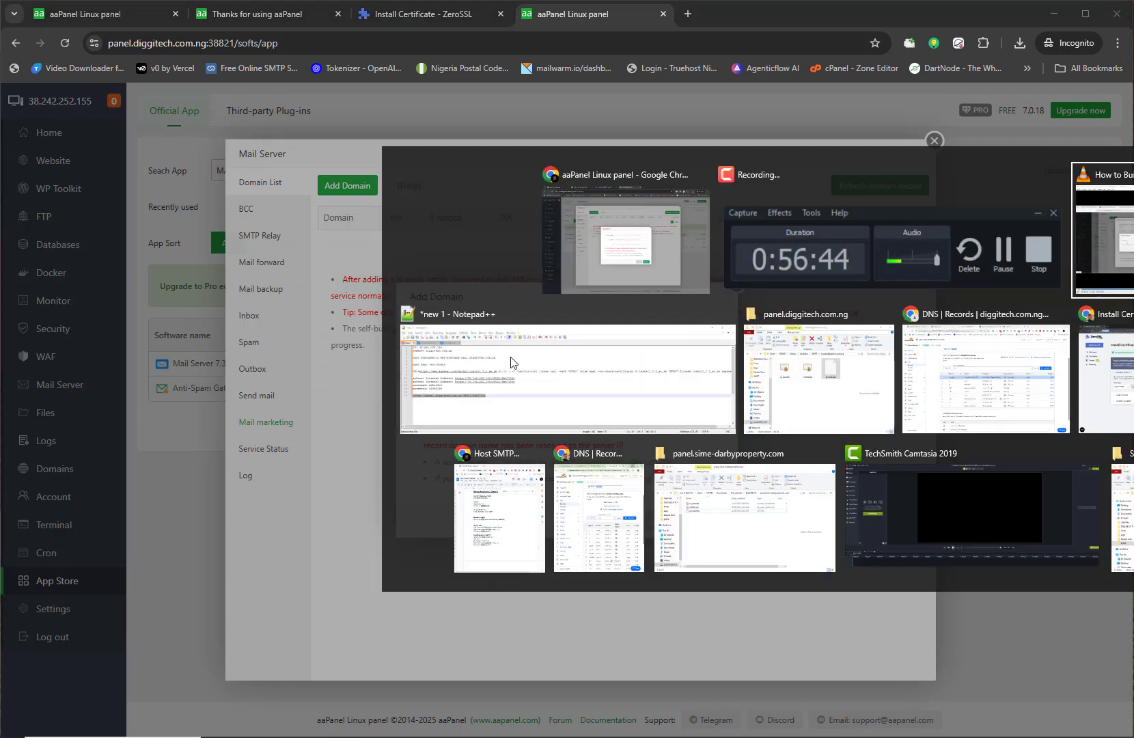
left_click(504, 367)
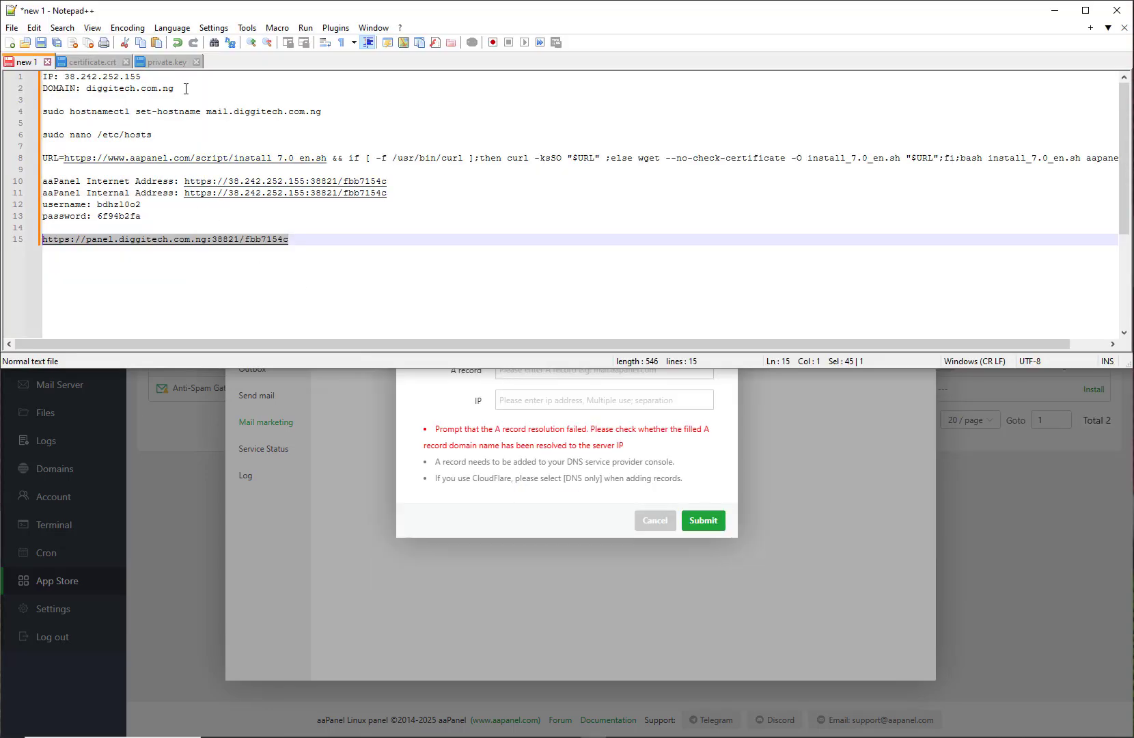
left_click_drag(185, 88, 87, 88)
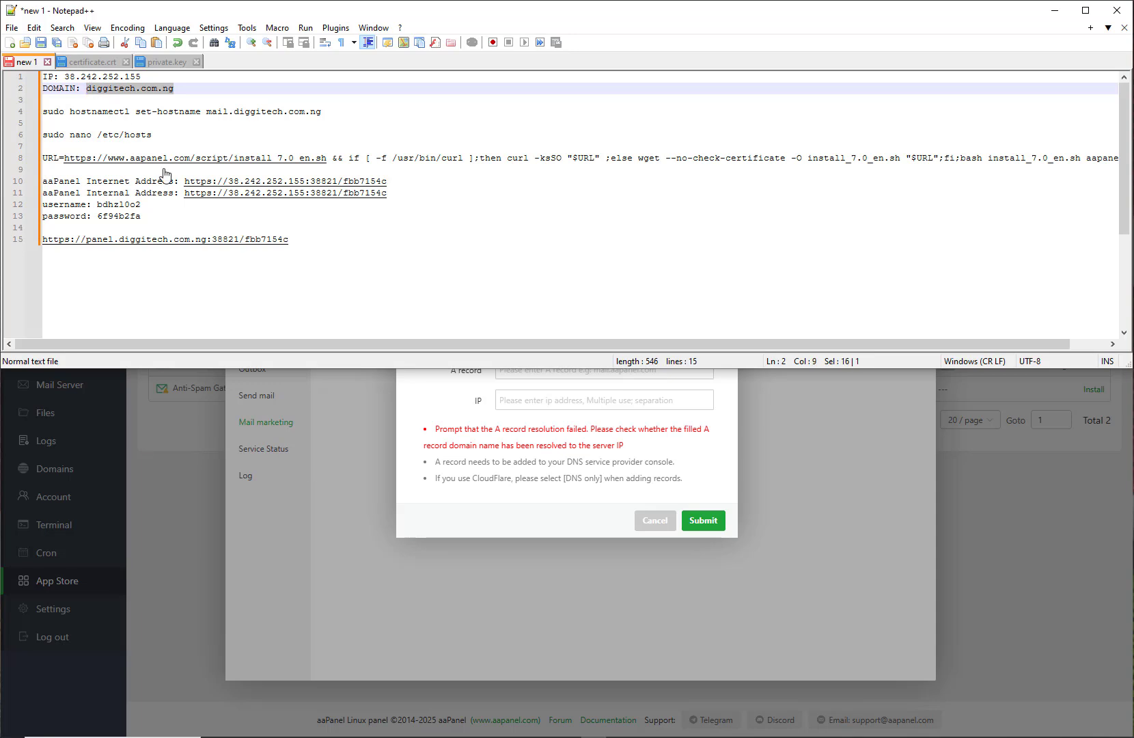
key("ctrl+c")
left_click(460, 456)
left_click(514, 339)
key("ctrl+v")
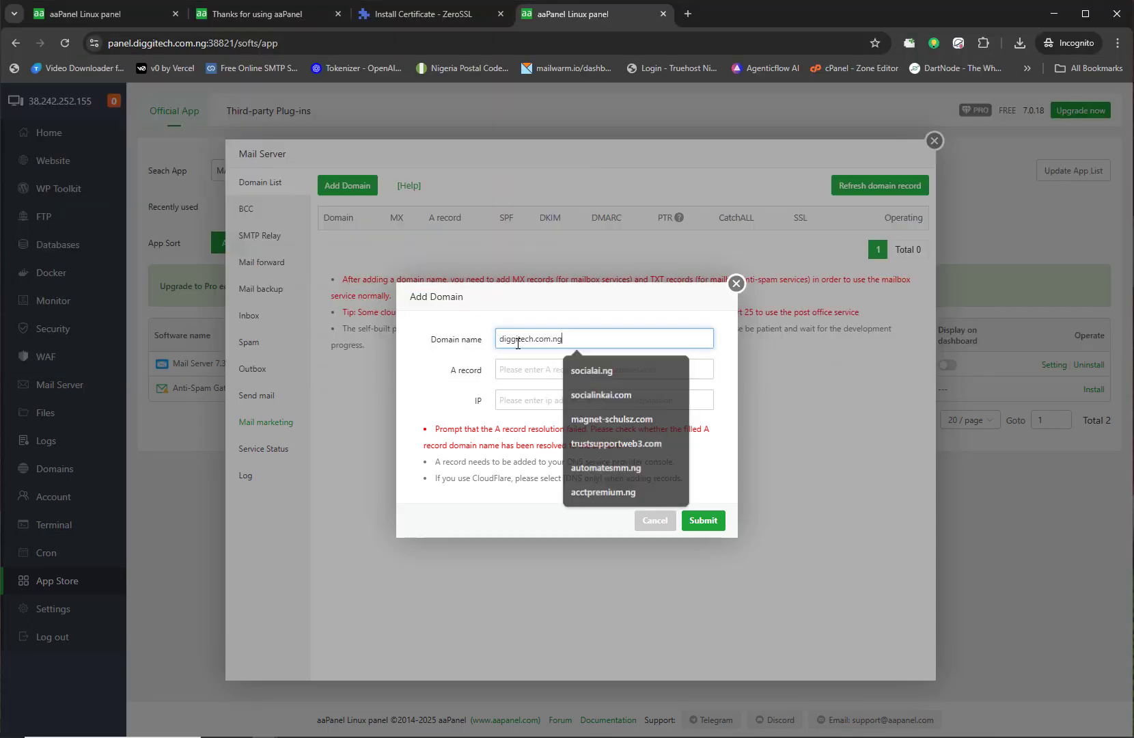
left_click(528, 371)
type("m")
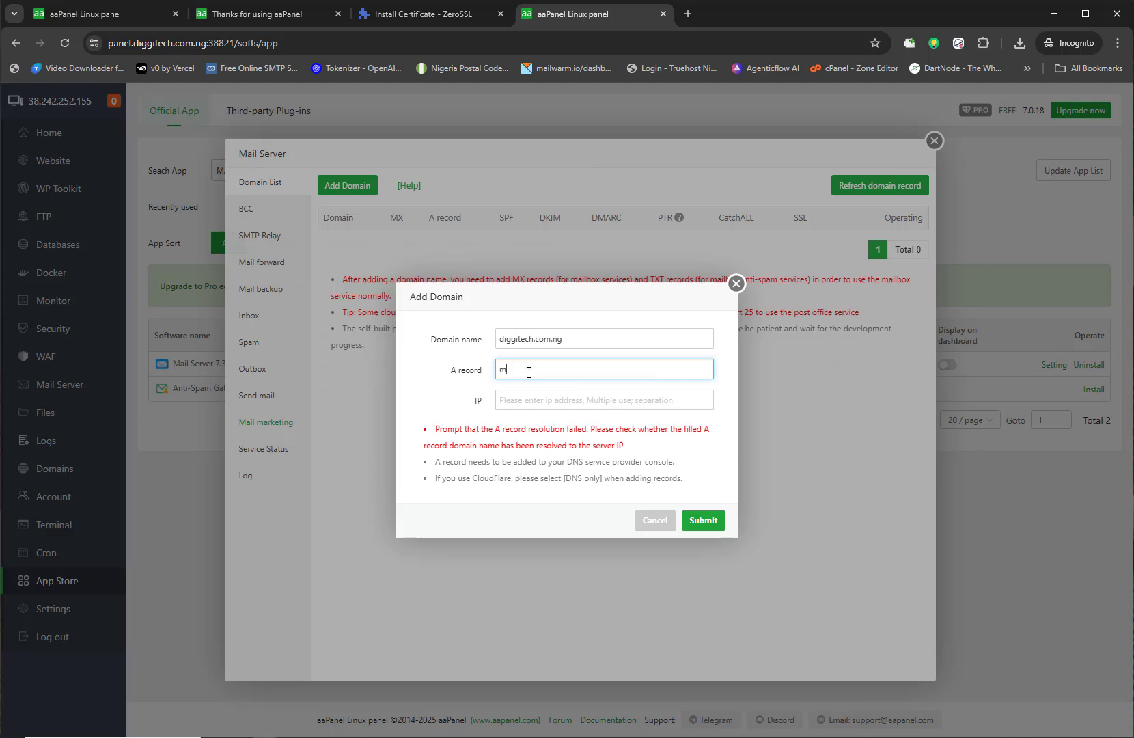
type("ail.")
key("ctrl+v")
Step: Enter IP 38.242.252.155 from the notes and submit the new mail domain
left_click(545, 401)
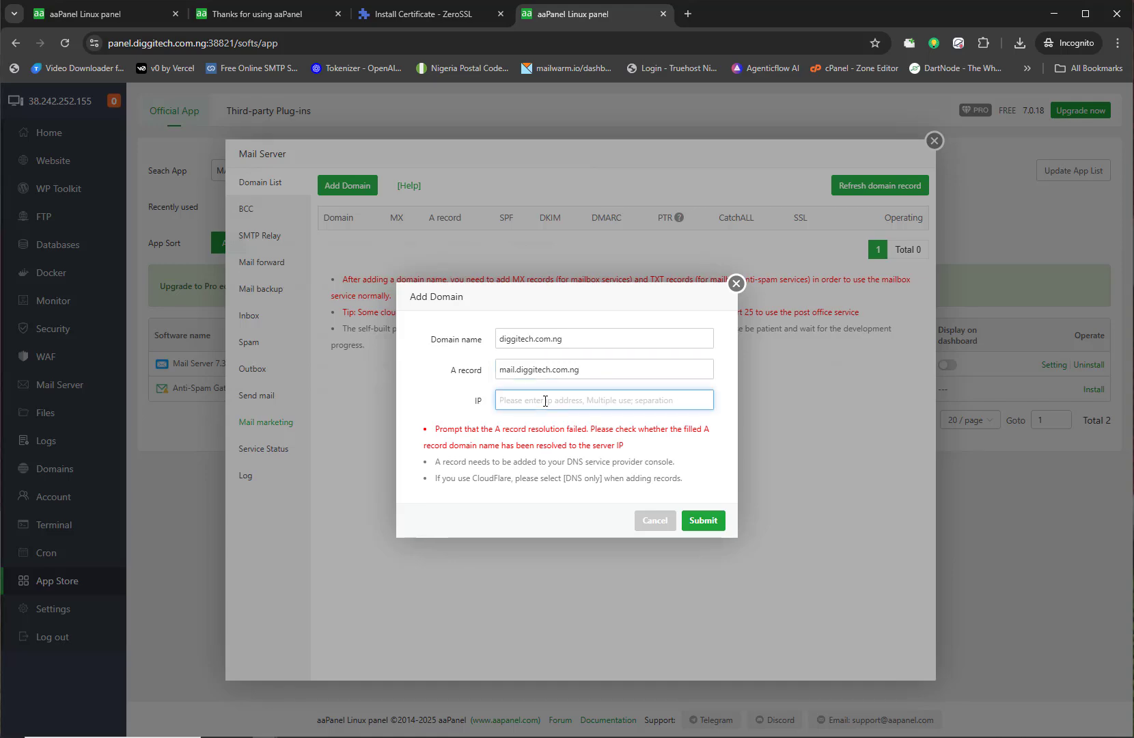
key("alt+Tab")
left_click(181, 92)
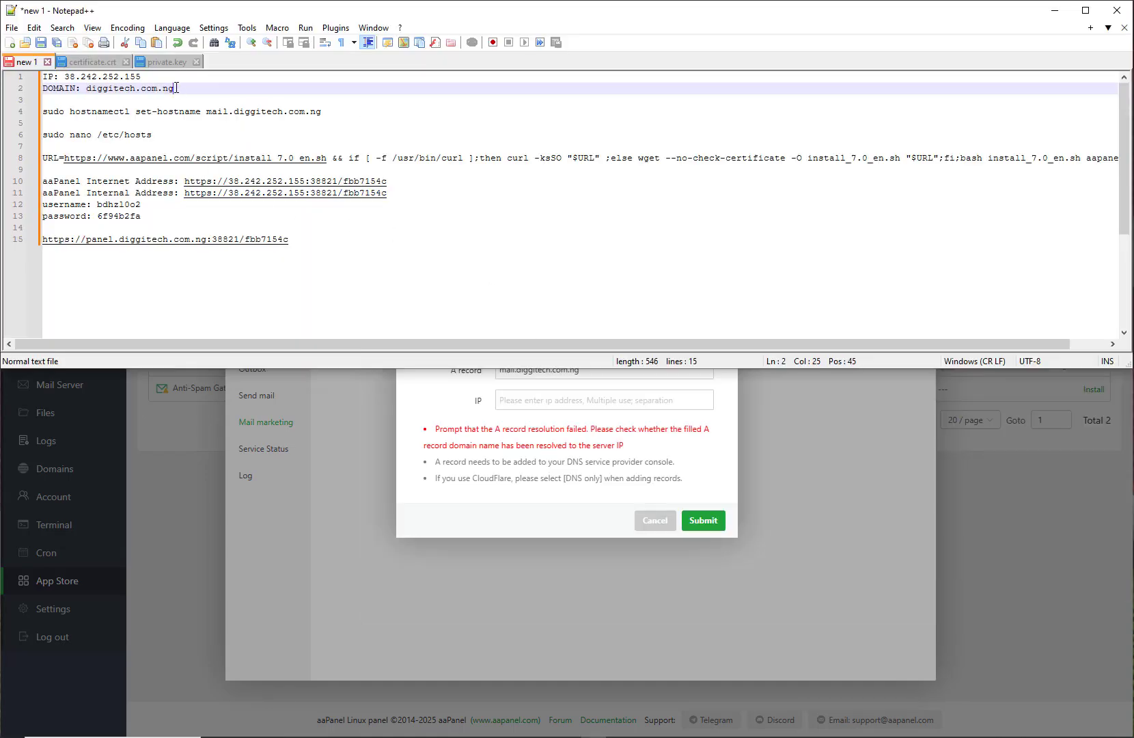
left_click_drag(142, 77, 74, 84)
left_click(141, 89)
left_click_drag(143, 78, 66, 75)
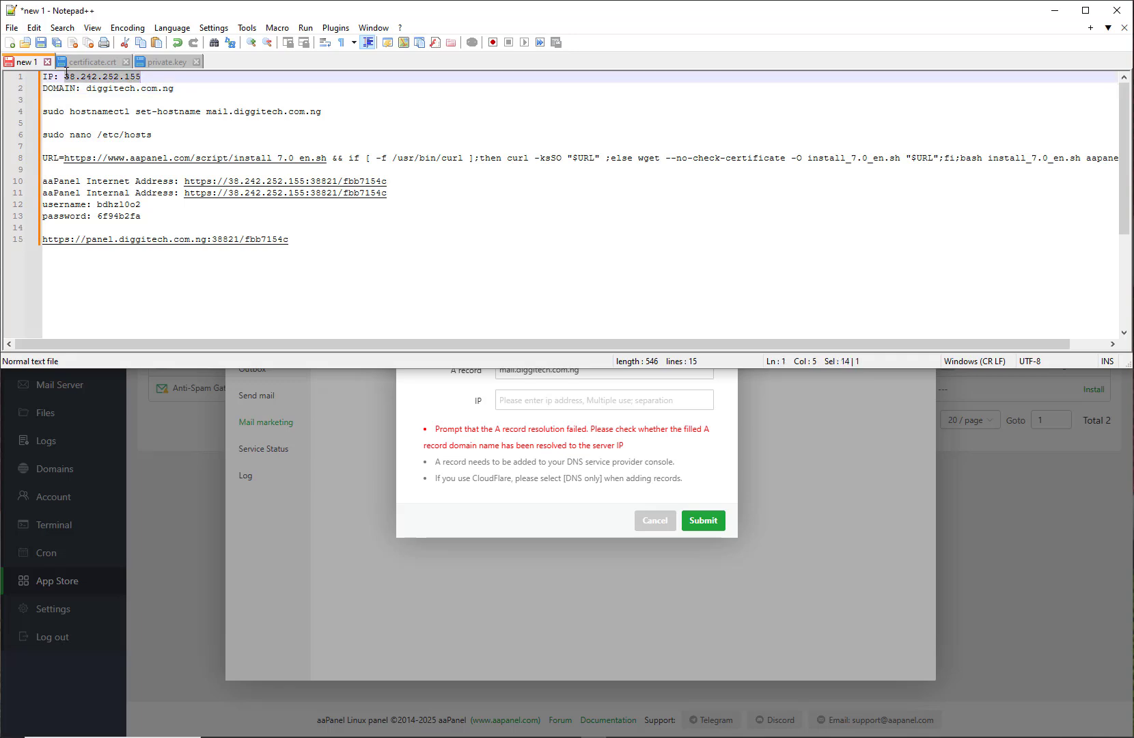
left_click(558, 398)
key("ctrl+v")
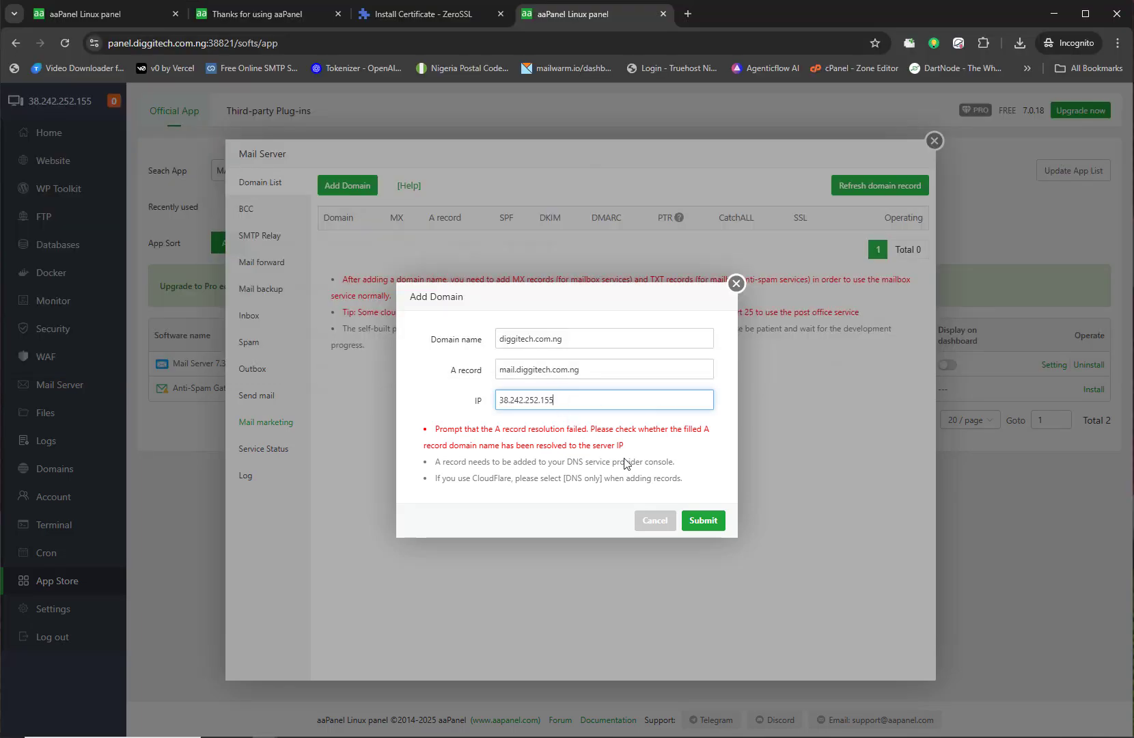
left_click(703, 521)
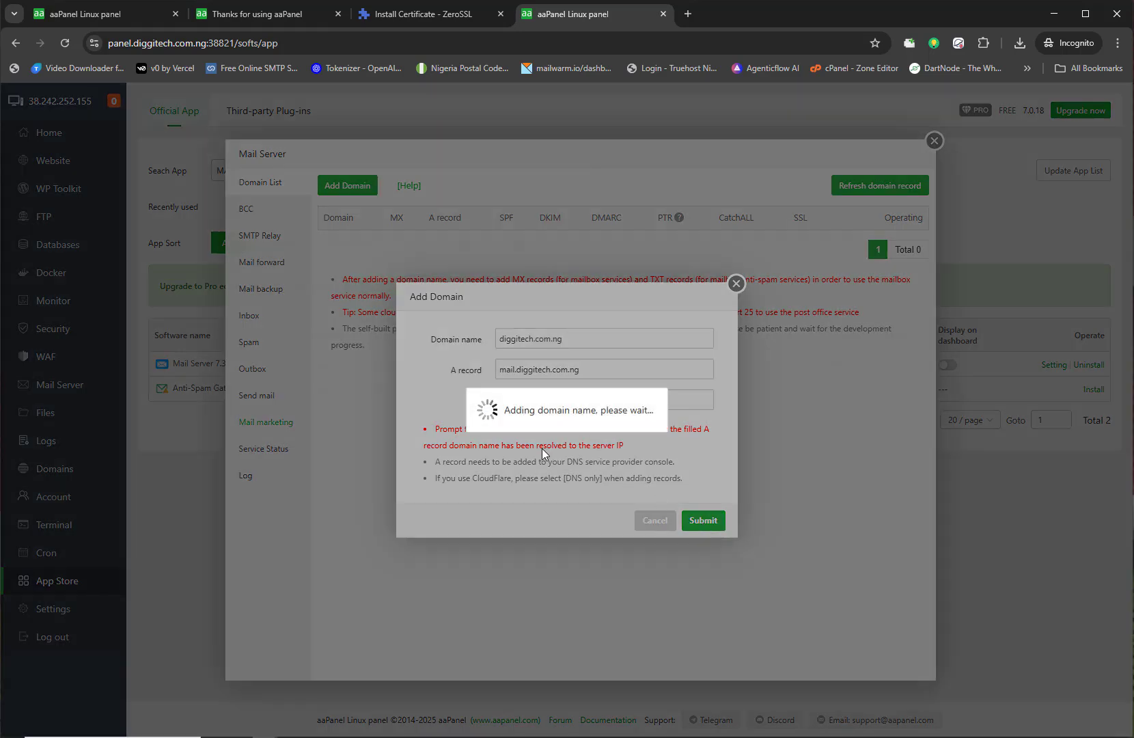
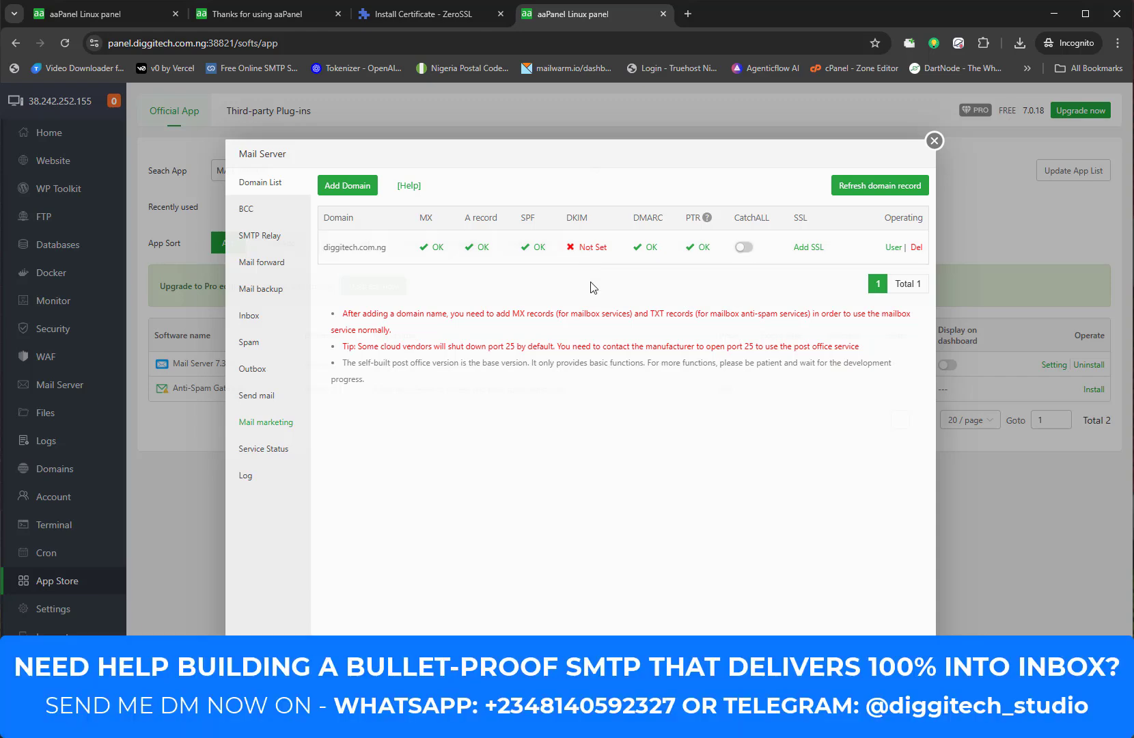
Step: Show diggitech.com.ng's missing DKIM records and copy the host name default._domainkey
left_click(589, 250)
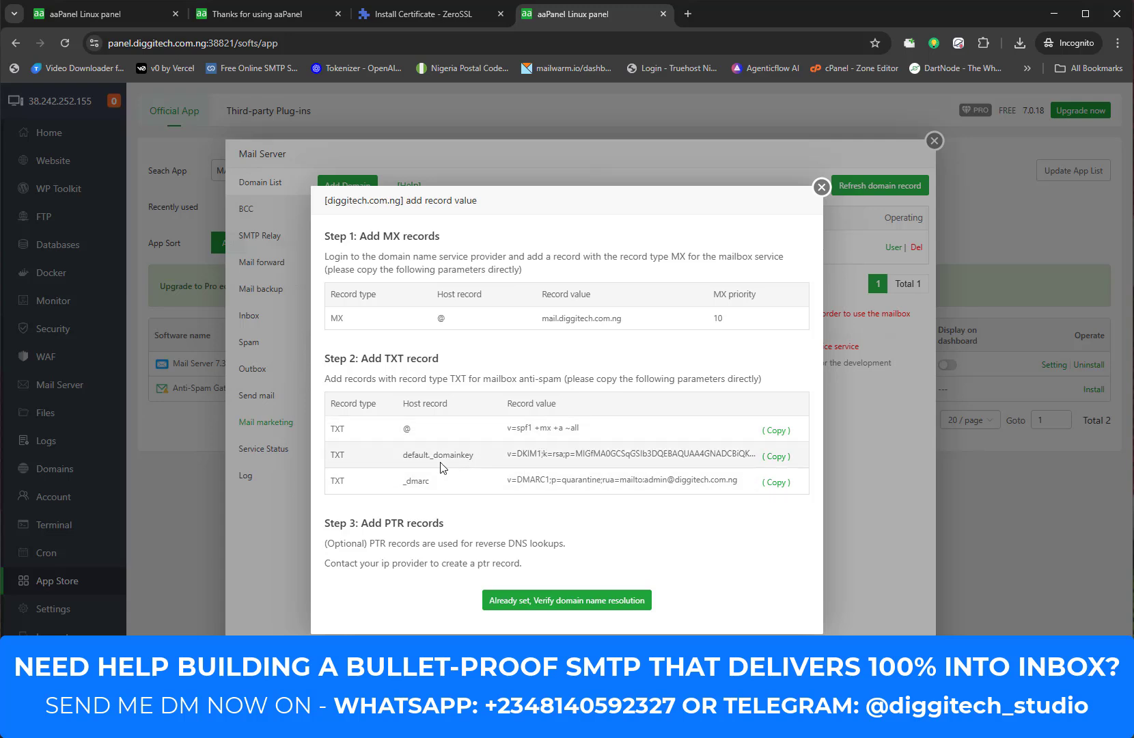
left_click_drag(477, 455, 402, 464)
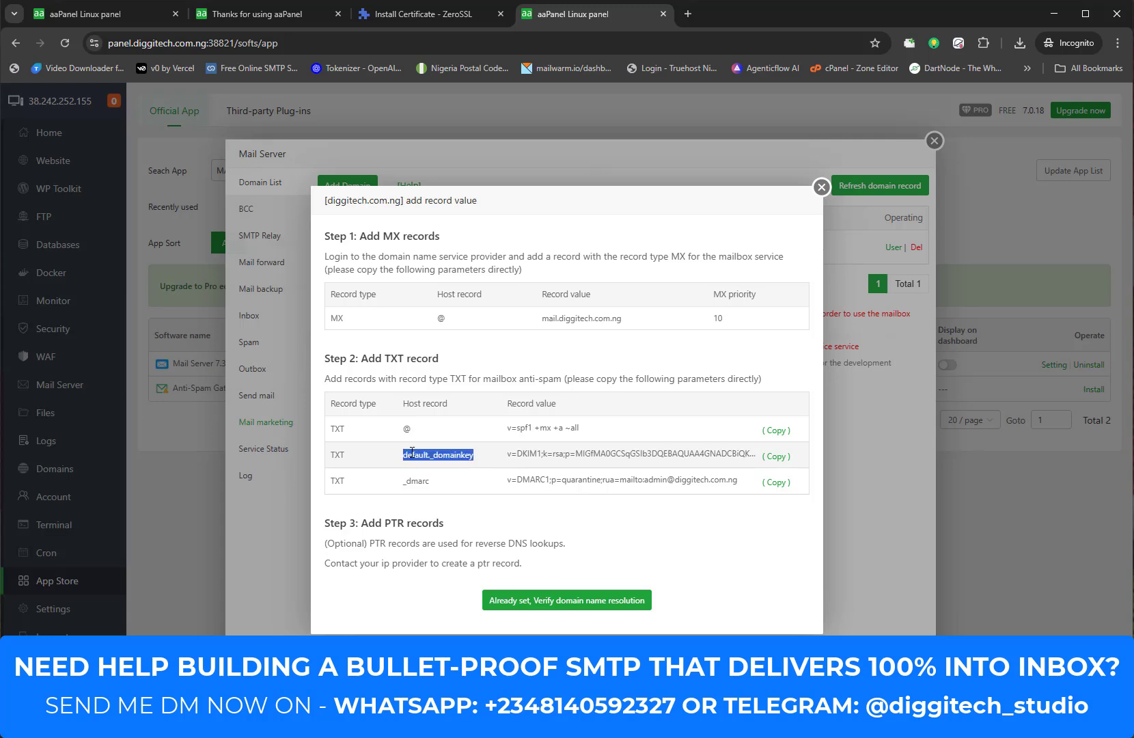
right_click(431, 450)
left_click(453, 464)
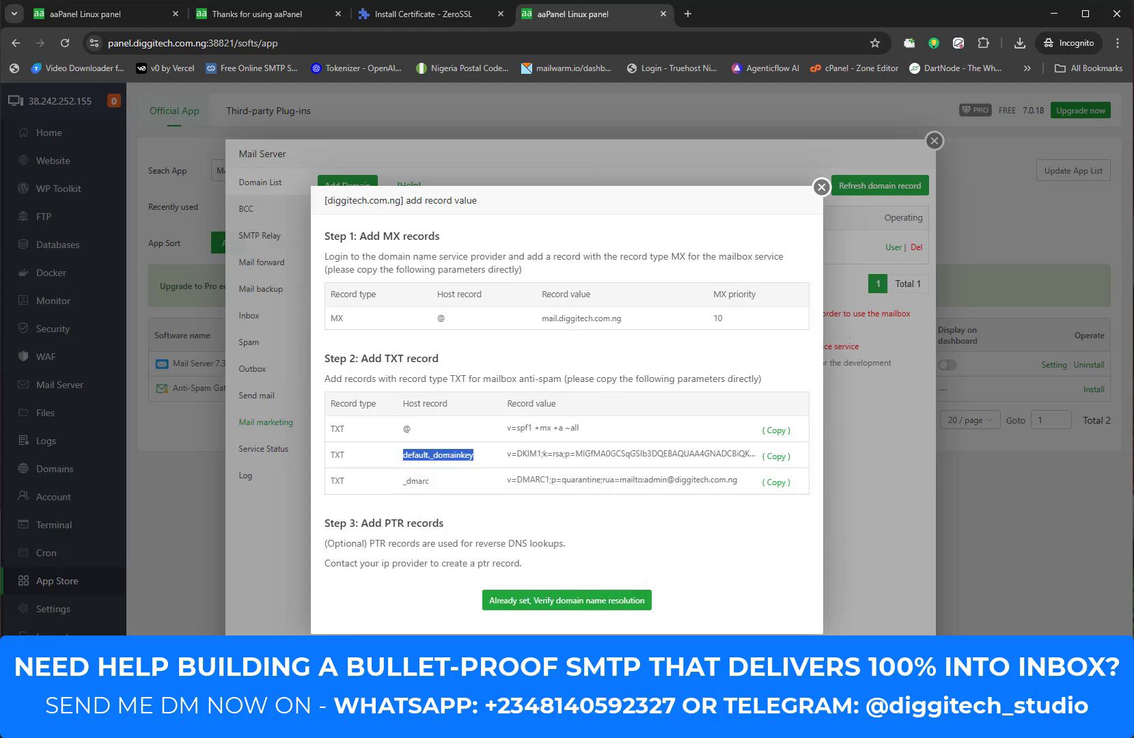
Step: In Cloudflare, add a new TXT record named default._domainkey
key("alt+Tab")
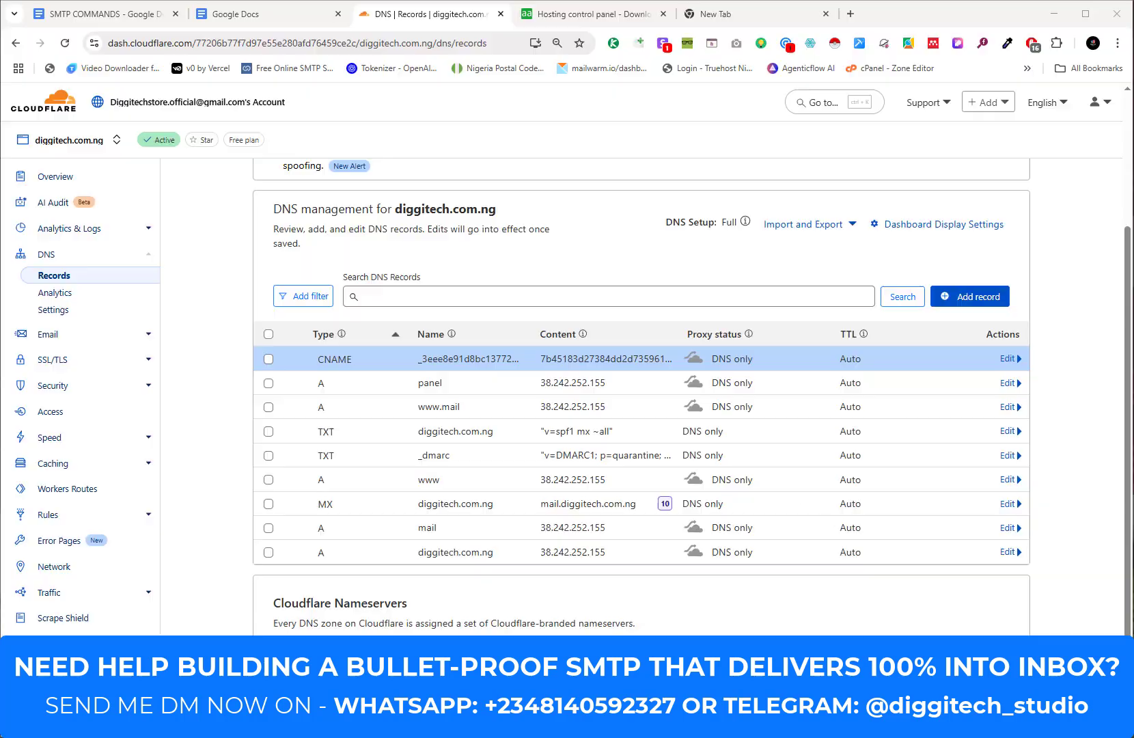
left_click(982, 304)
left_click(981, 305)
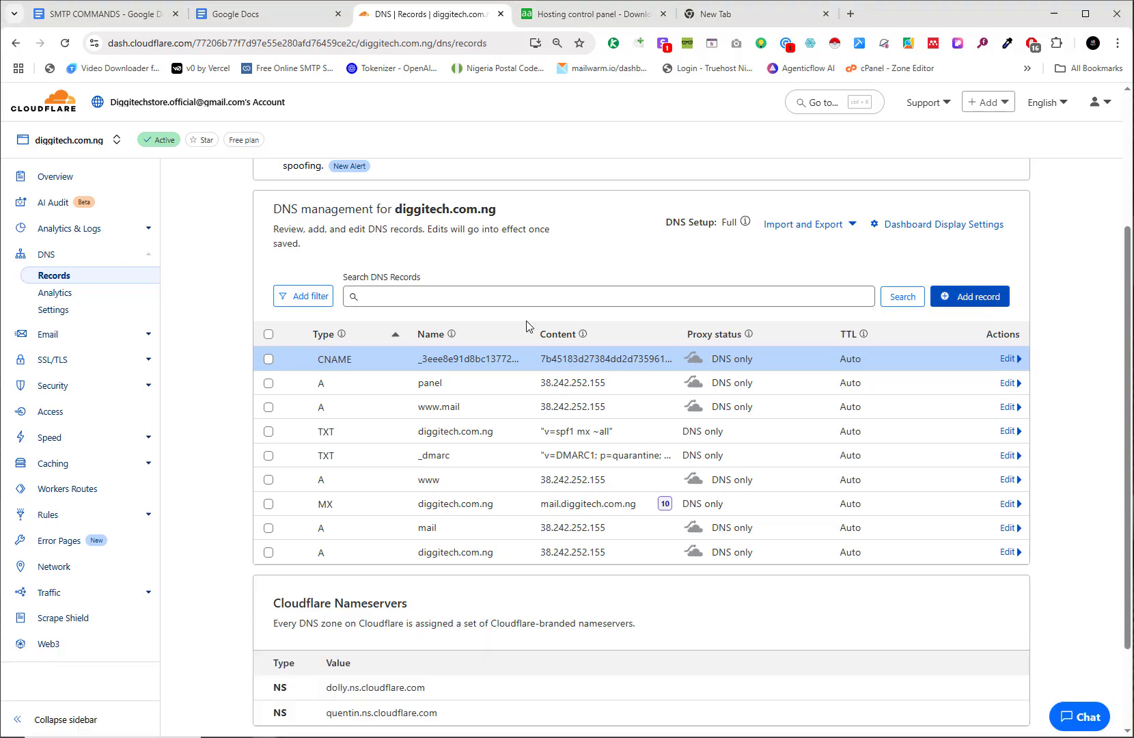
left_click(328, 390)
scroll(316, 499, "down", 5)
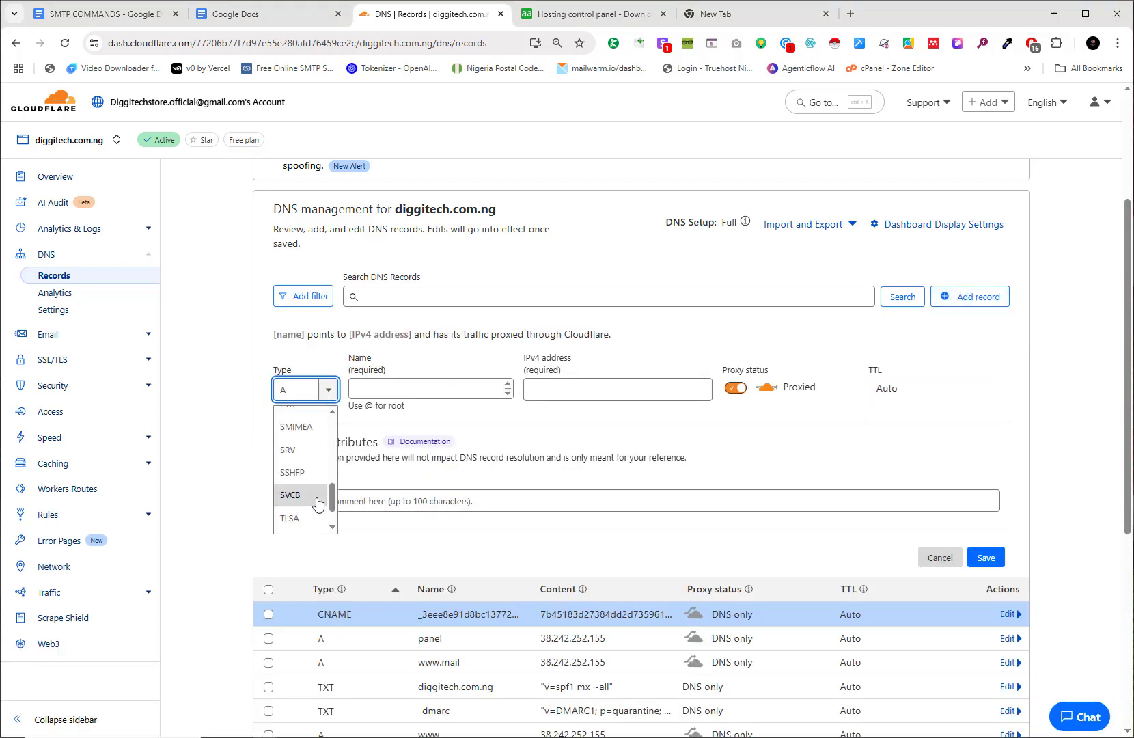
left_click(301, 499)
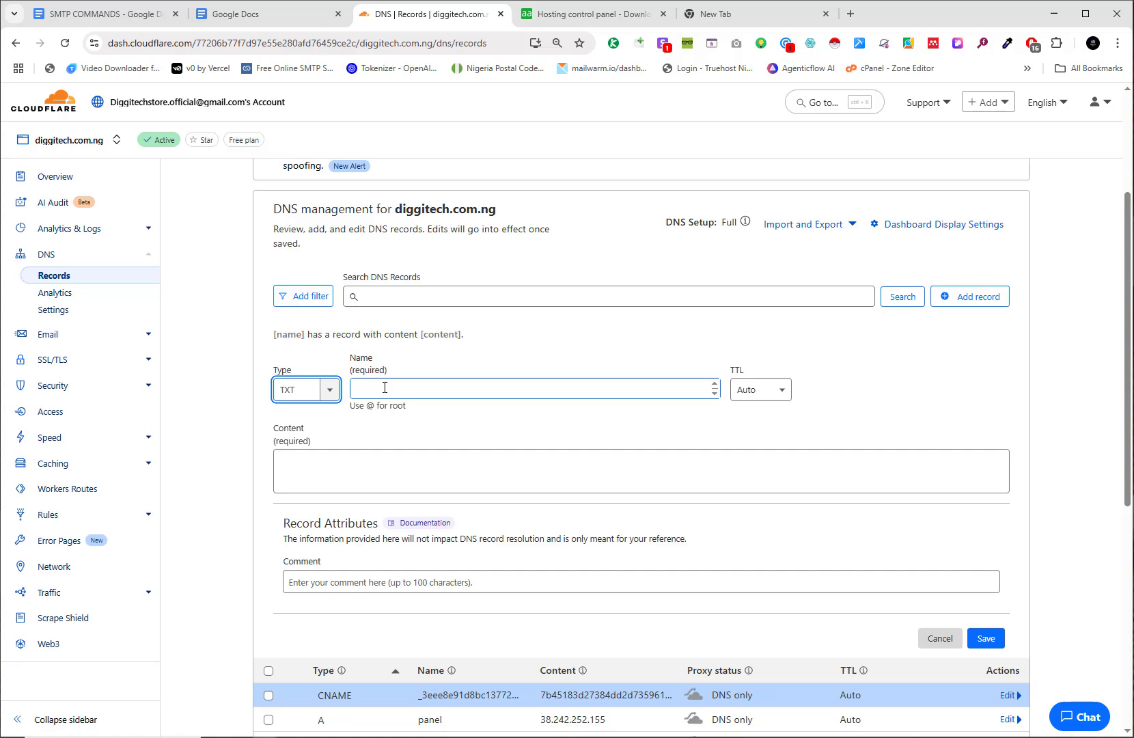
left_click(385, 387)
key("ctrl+v")
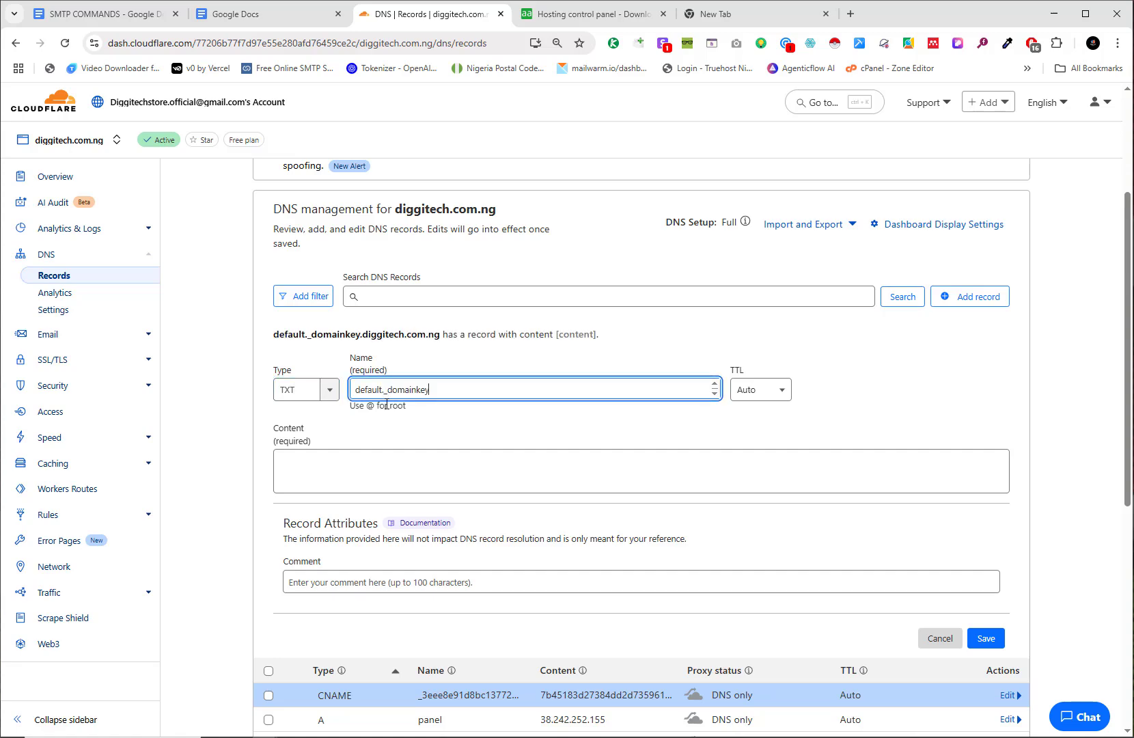
Step: Paste aaPanel's DKIM value into the record content and save the TXT record
left_click(380, 464)
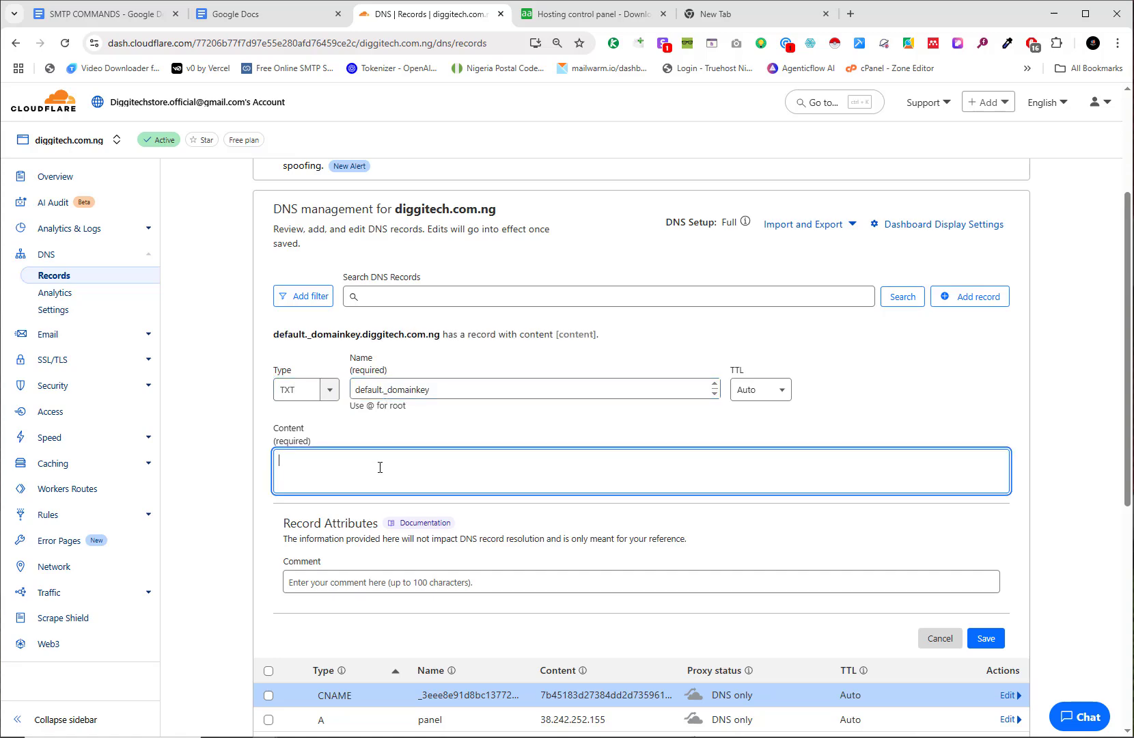
key("alt+Tab")
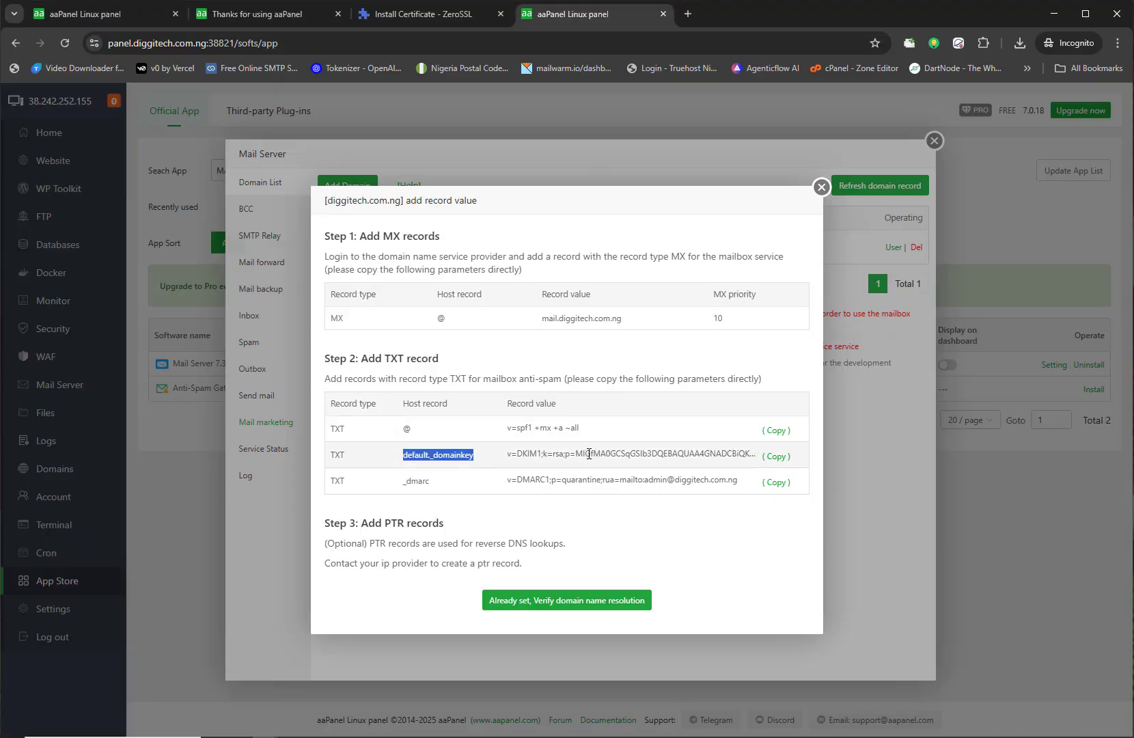
left_click(776, 457)
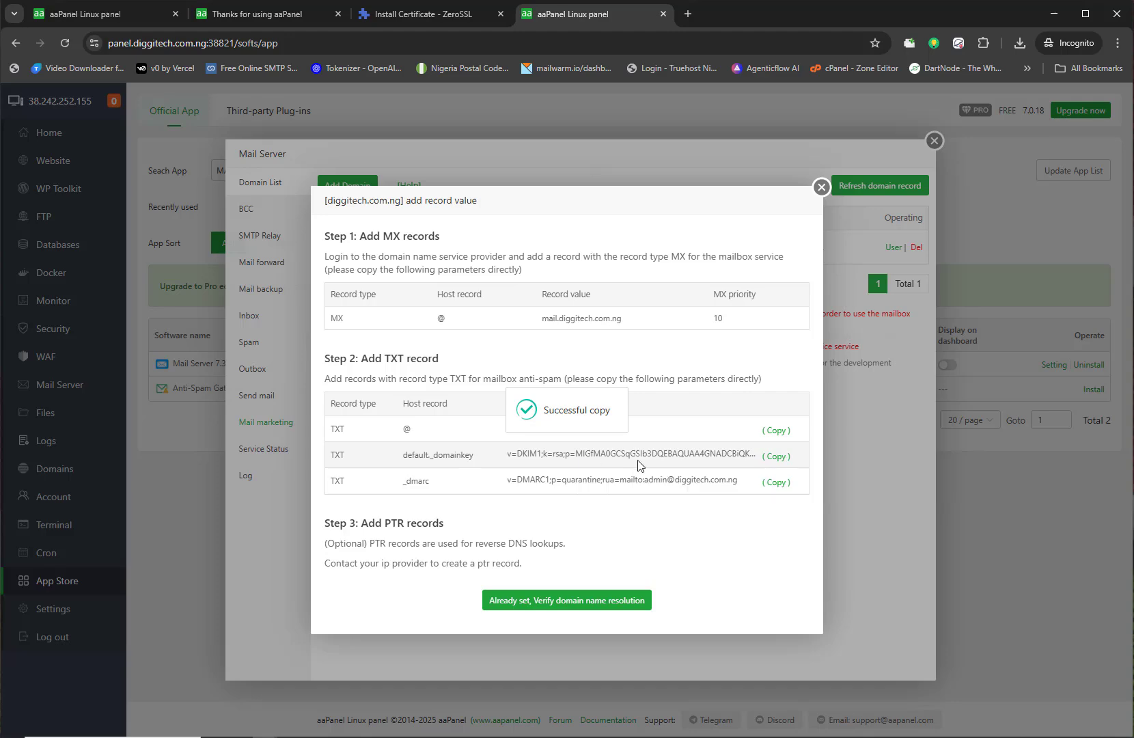
key("alt+Tab")
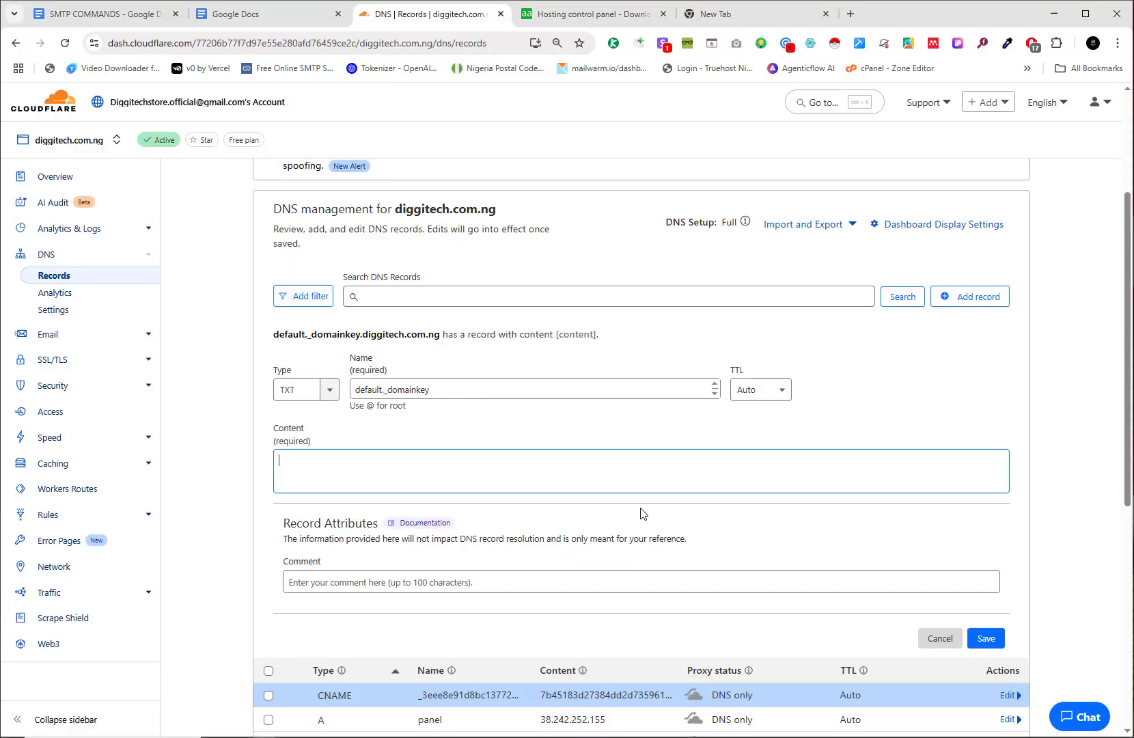
key("ctrl+v")
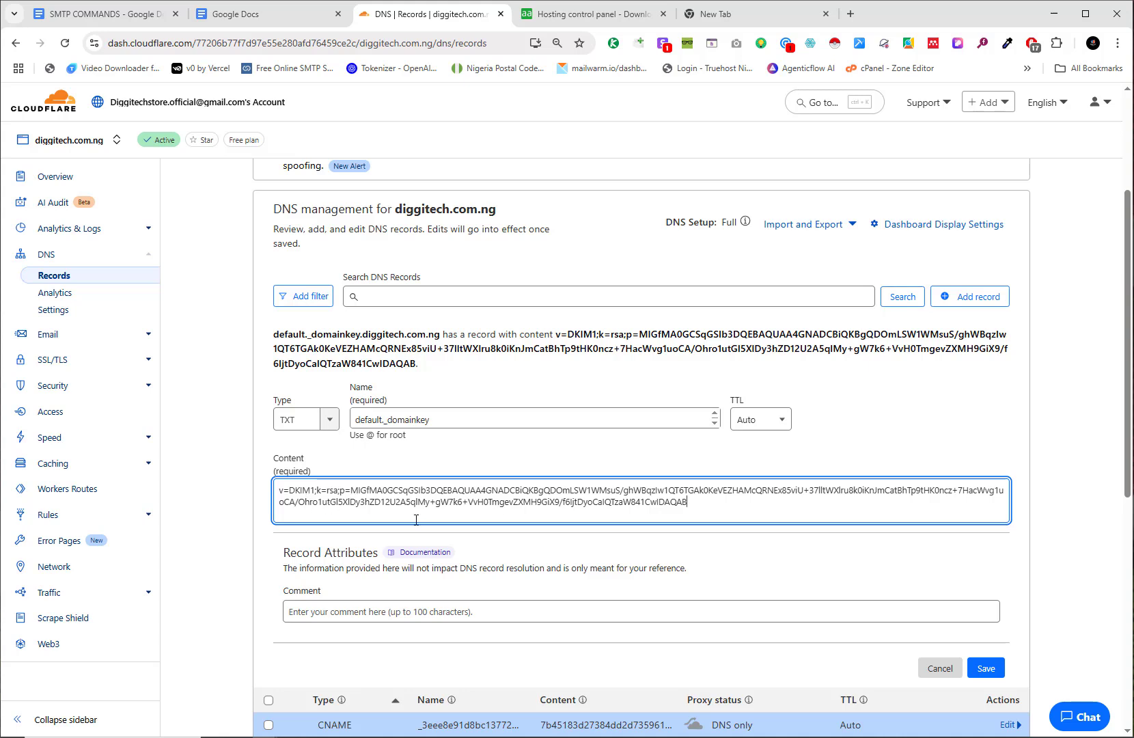
left_click_drag(692, 507, 262, 485)
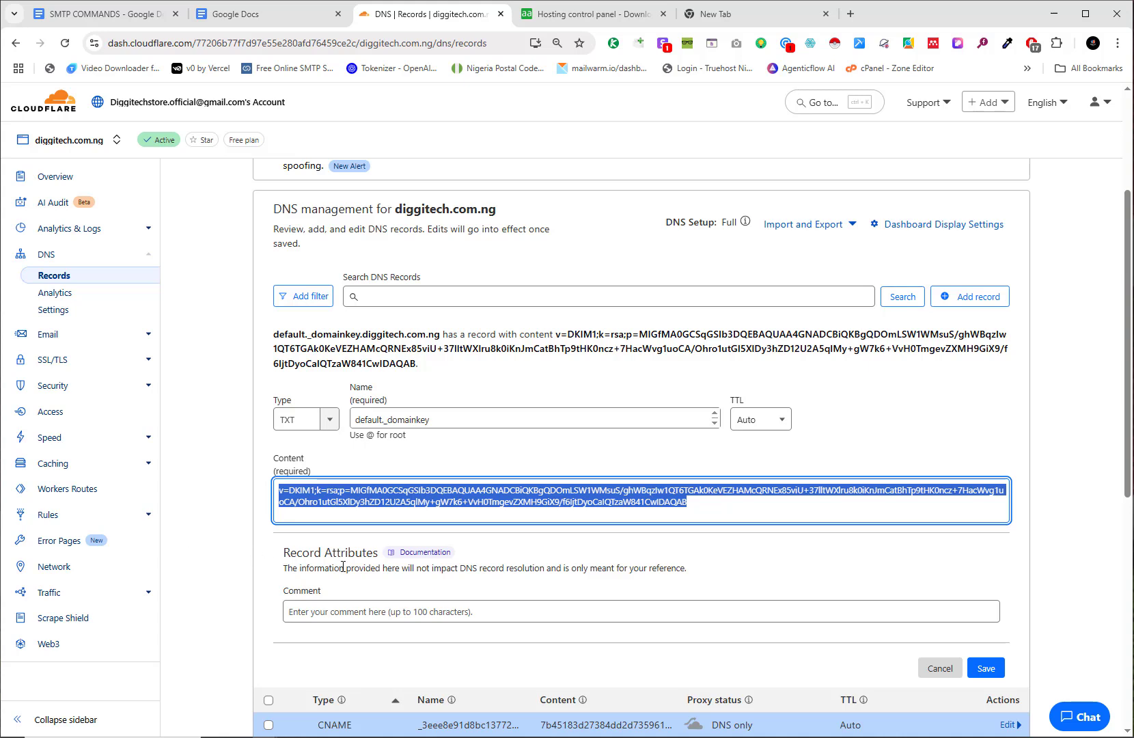
left_click(734, 503)
scroll(909, 574, "down", 1)
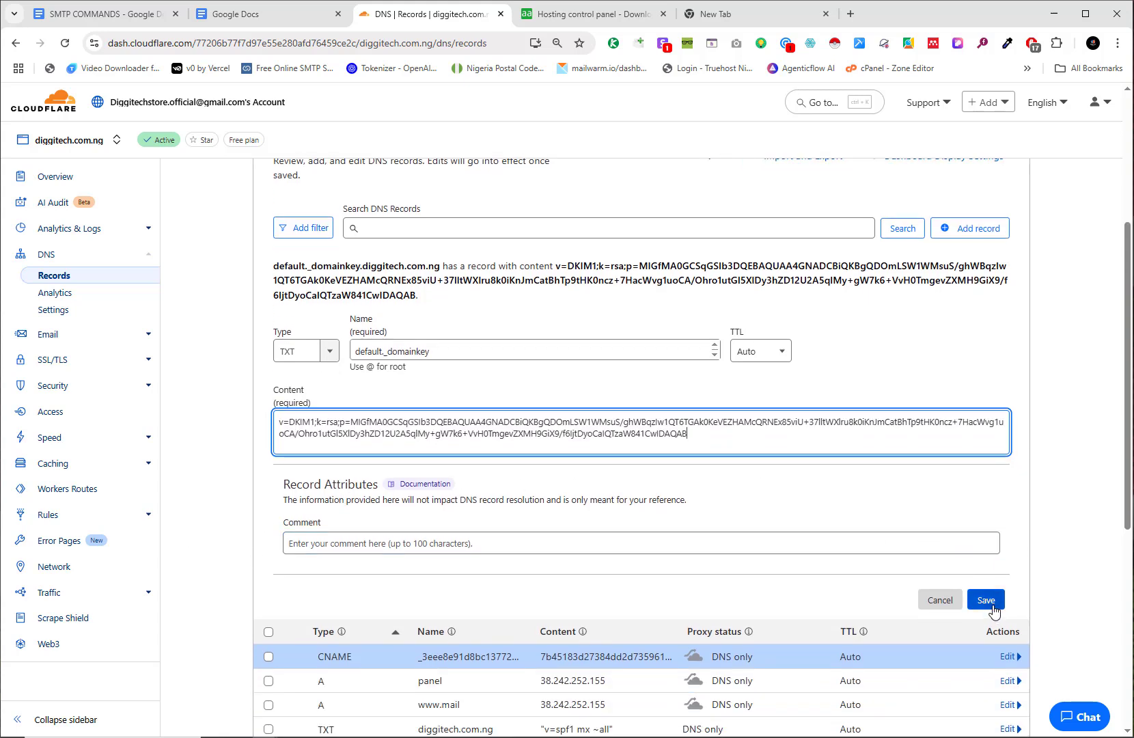
left_click(992, 608)
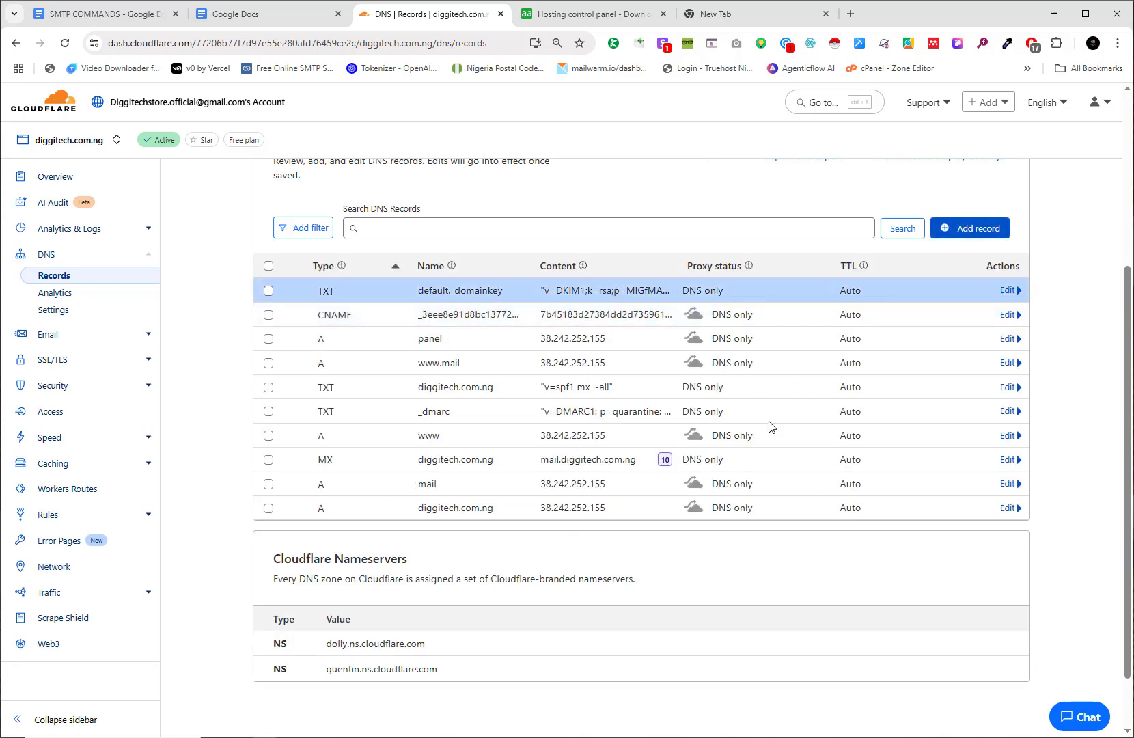
Step: Verify domain resolution so MX, A, SPF, DKIM, DMARC and PTR all read OK
key("alt+Tab")
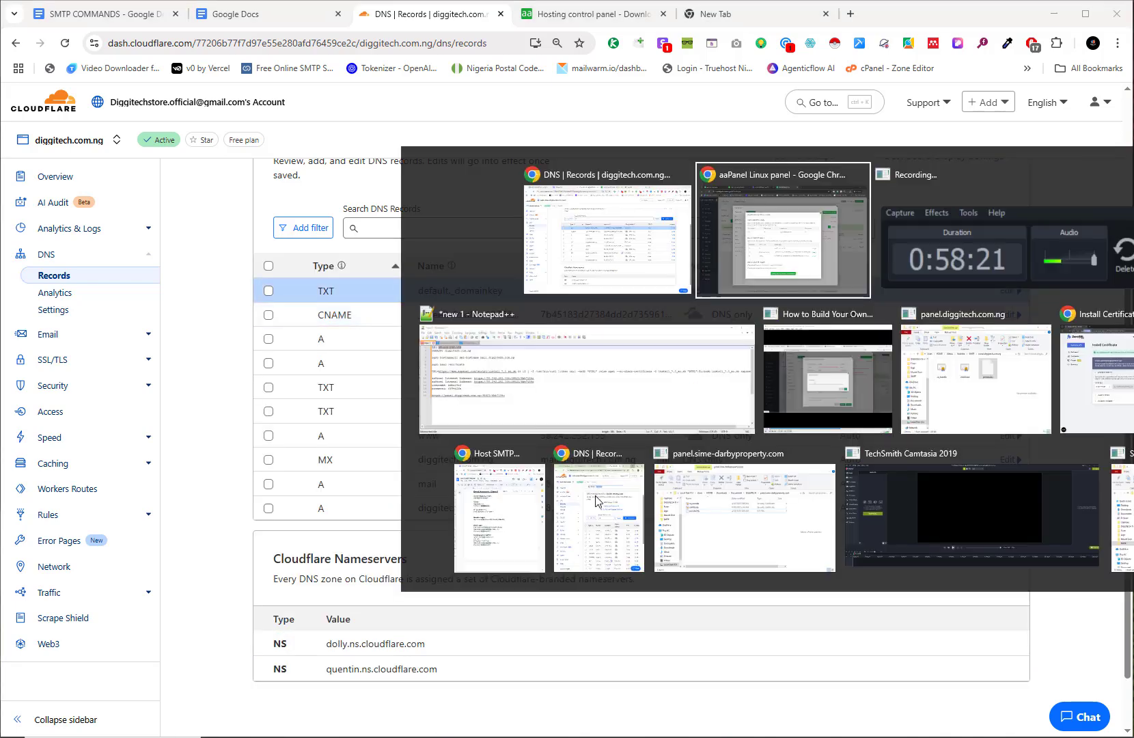
left_click(724, 227)
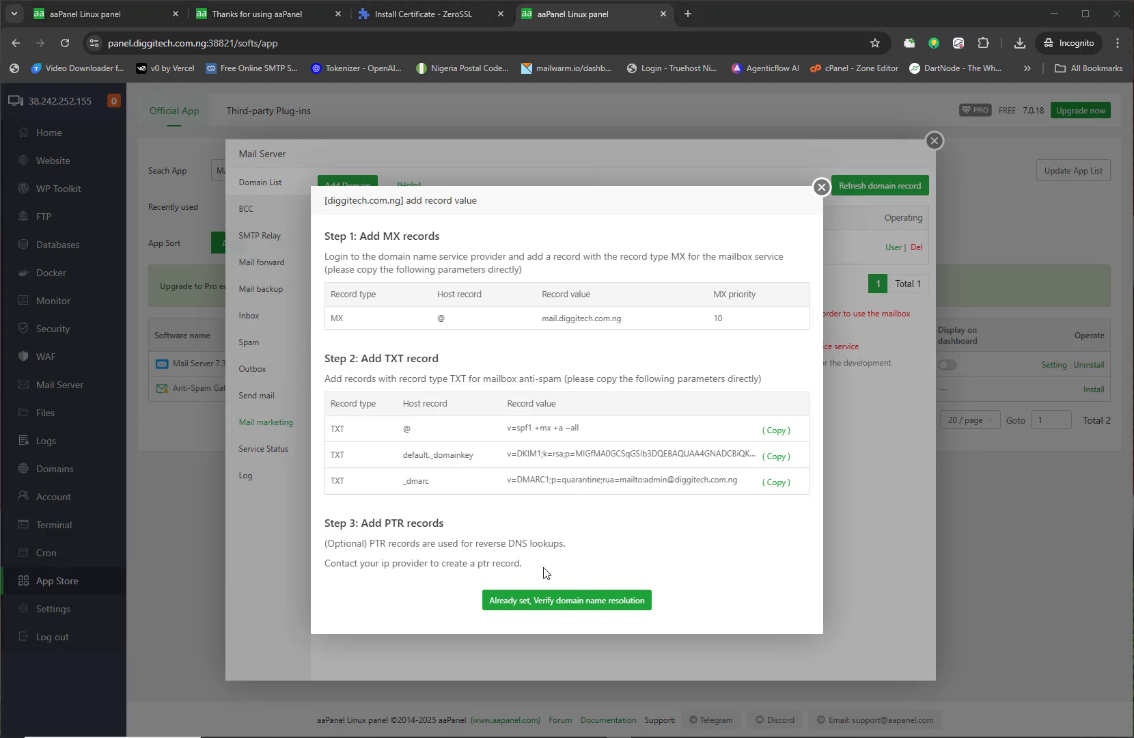
left_click(555, 601)
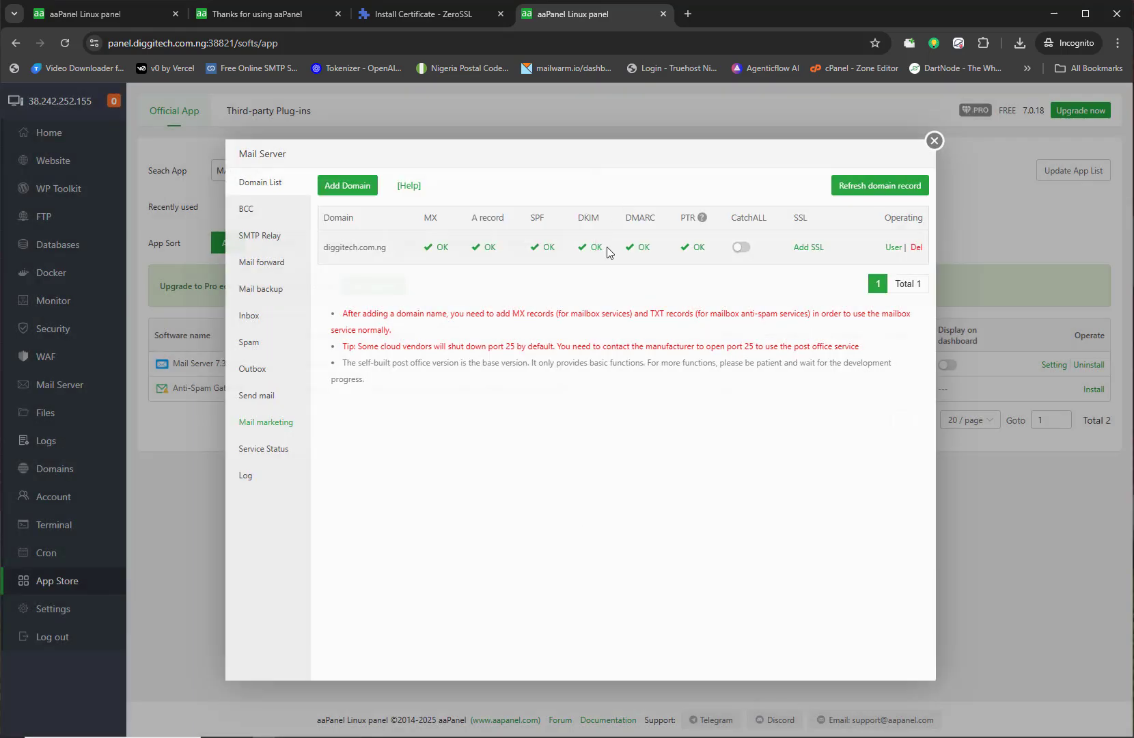
mouse_move(606, 251)
left_mouse_down()
mouse_move(588, 246)
mouse_move(599, 266)
left_mouse_up()
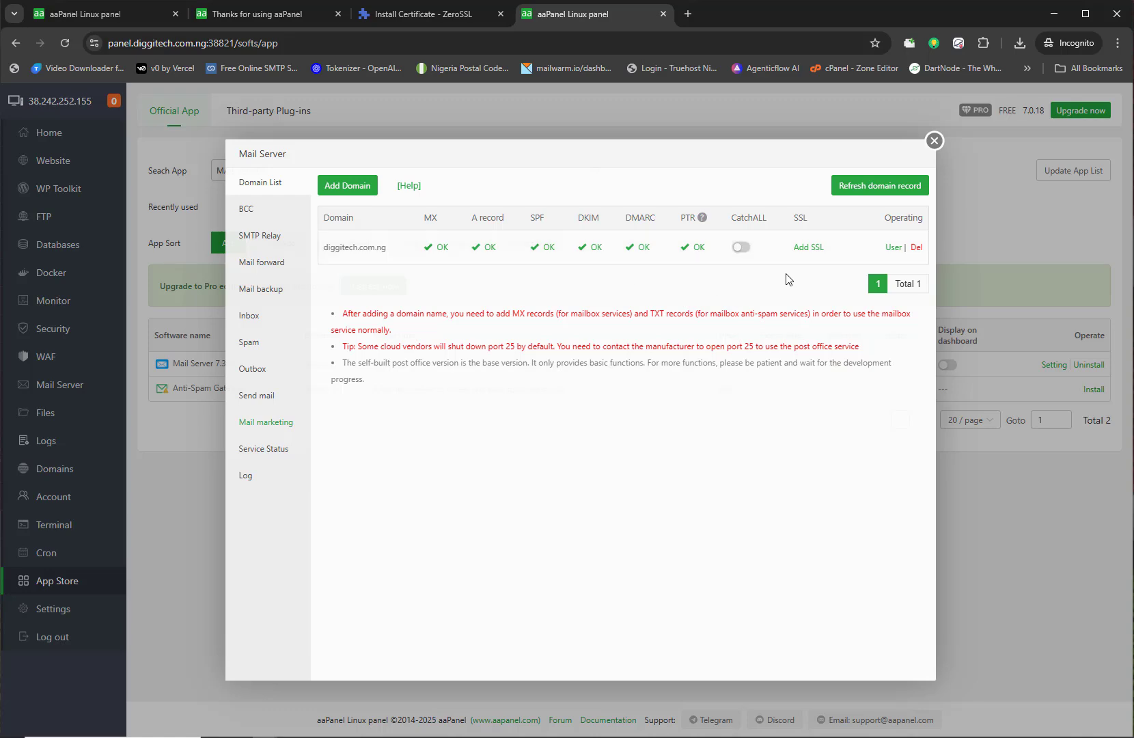
Step: Begin an SSL request for diggitech.com.ng using CloudFlare as the DNS API
left_click(811, 247)
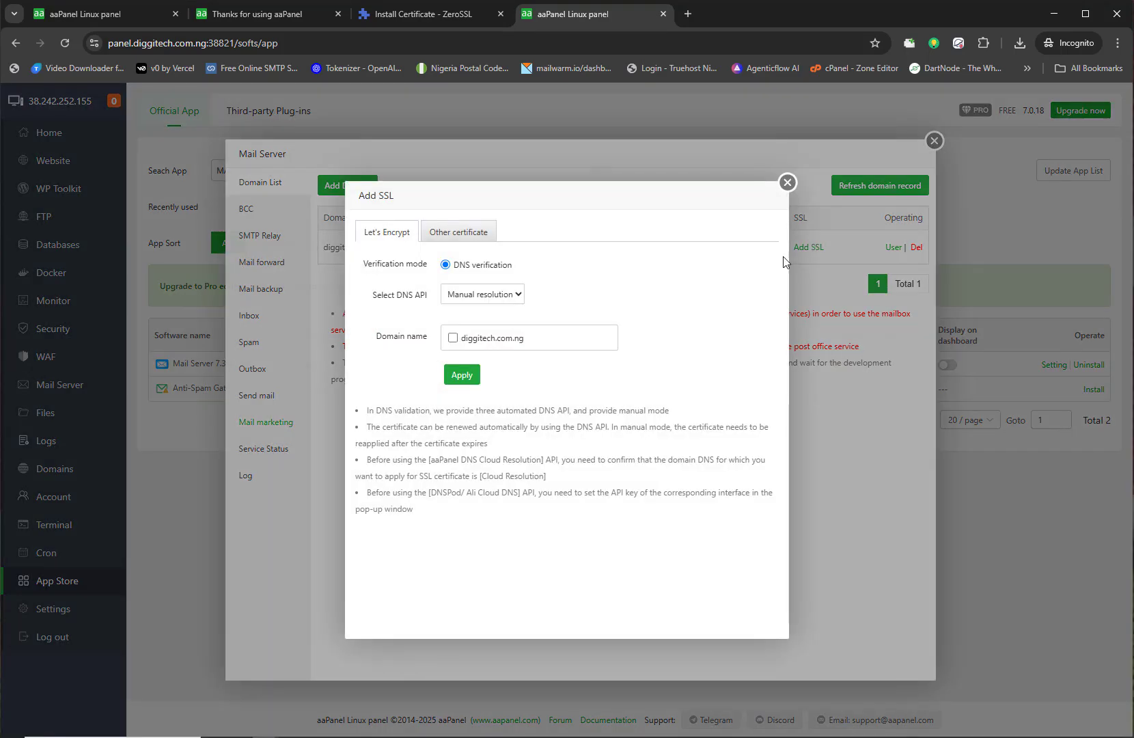
left_click(461, 297)
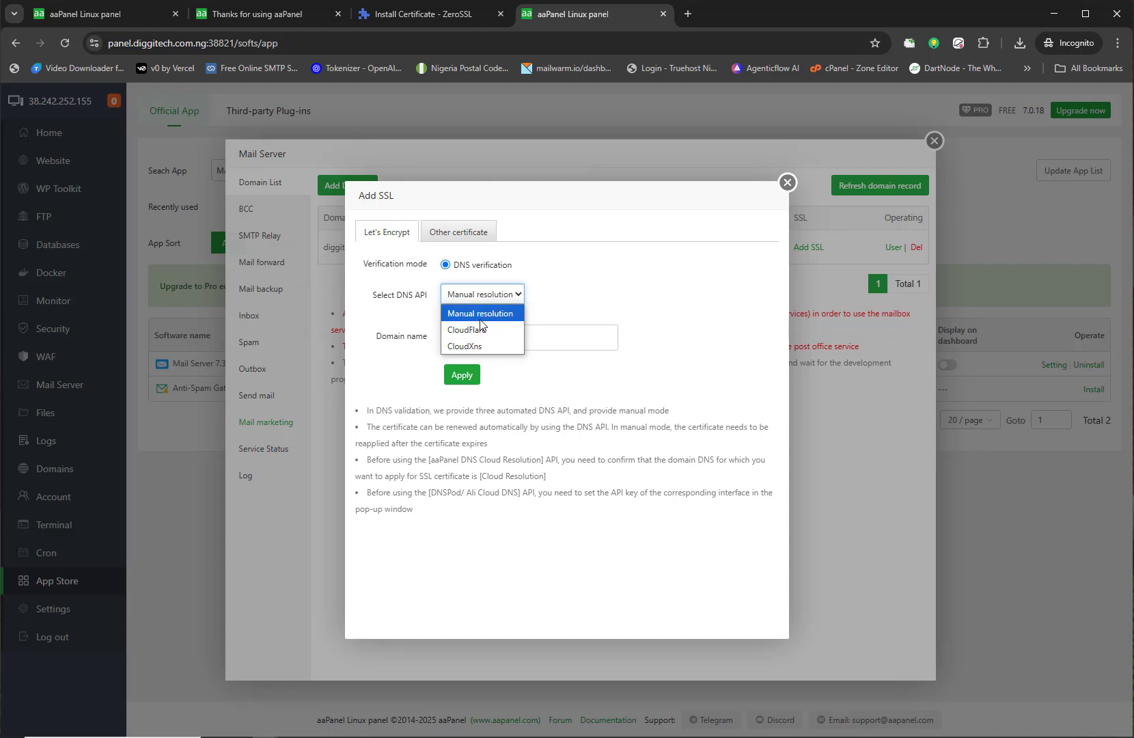
left_click(472, 329)
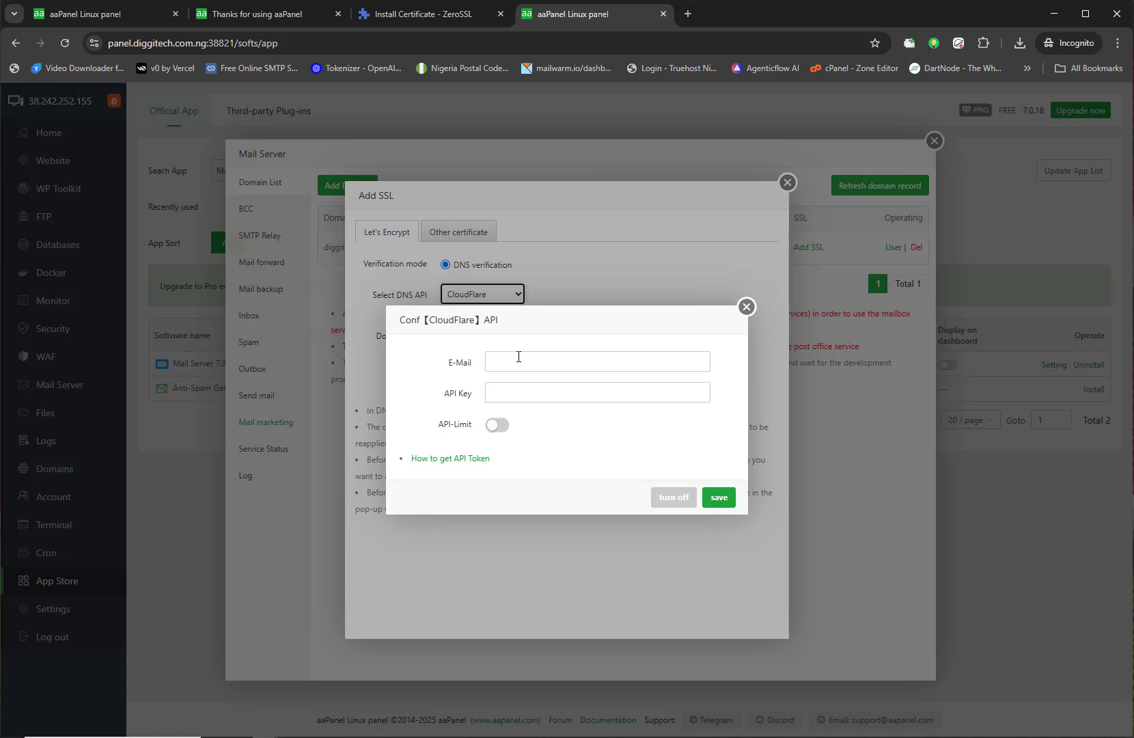
left_click(489, 361)
key("alt+Tab")
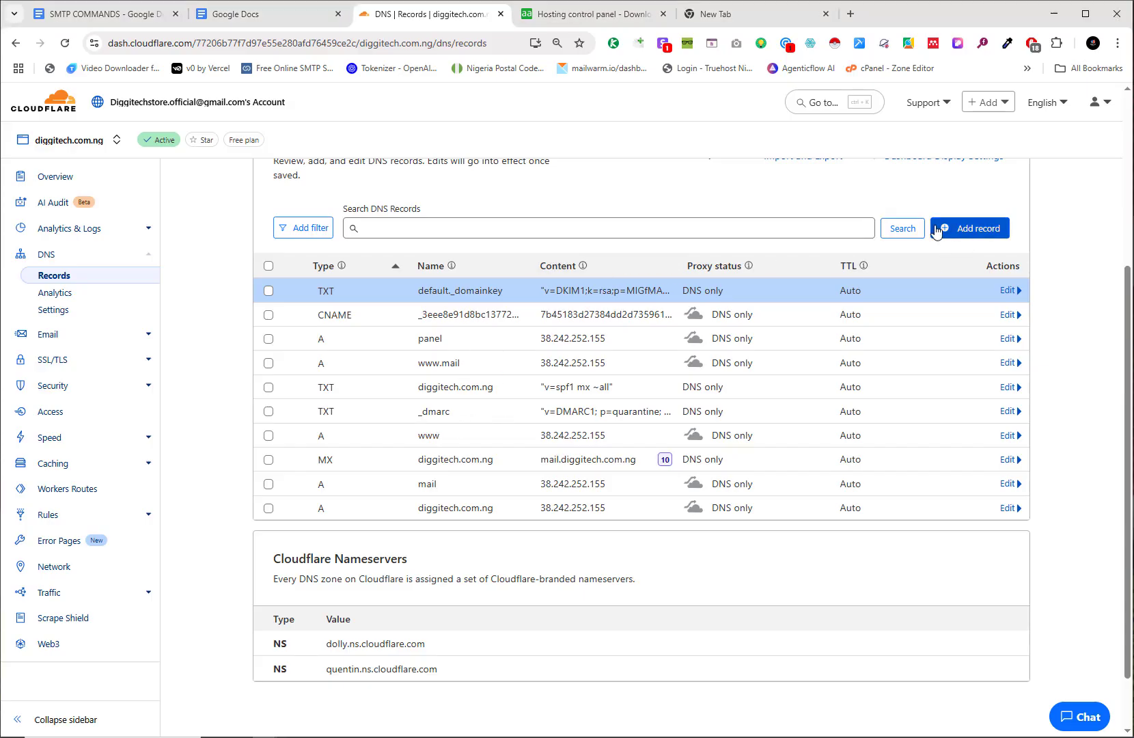
Step: Go from the diggitech.com.ng overview to Cloudflare's API Tokens page
left_click(65, 183)
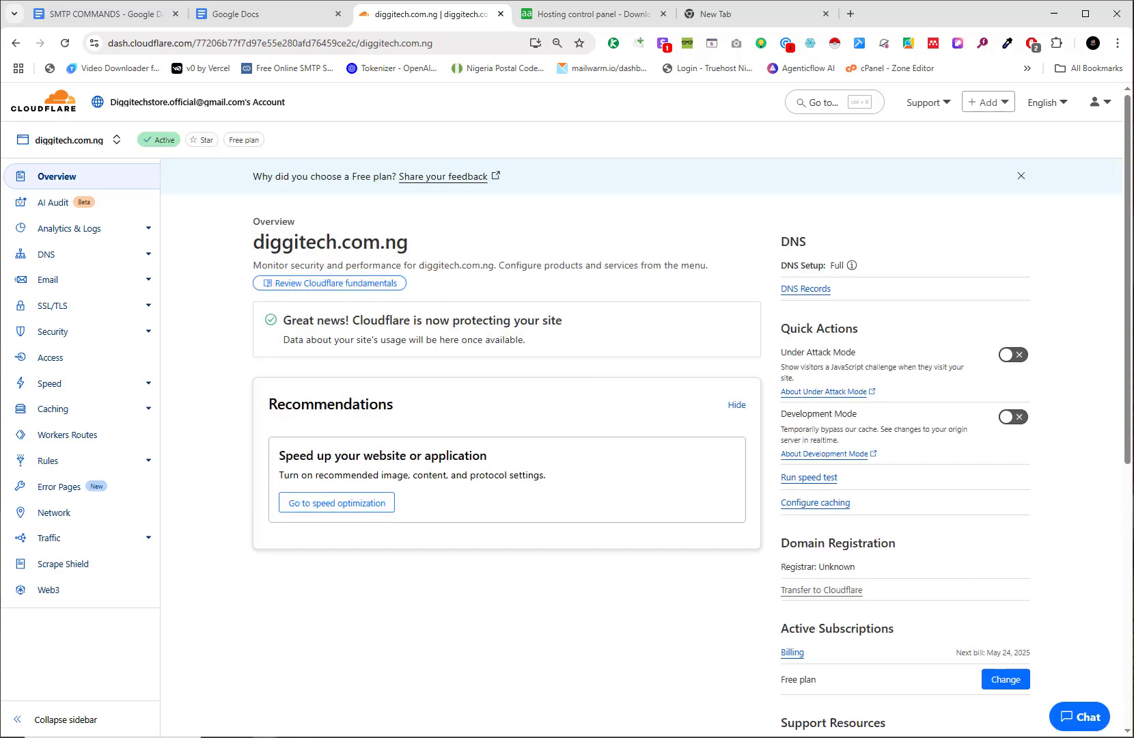
scroll(926, 557, "down", 6)
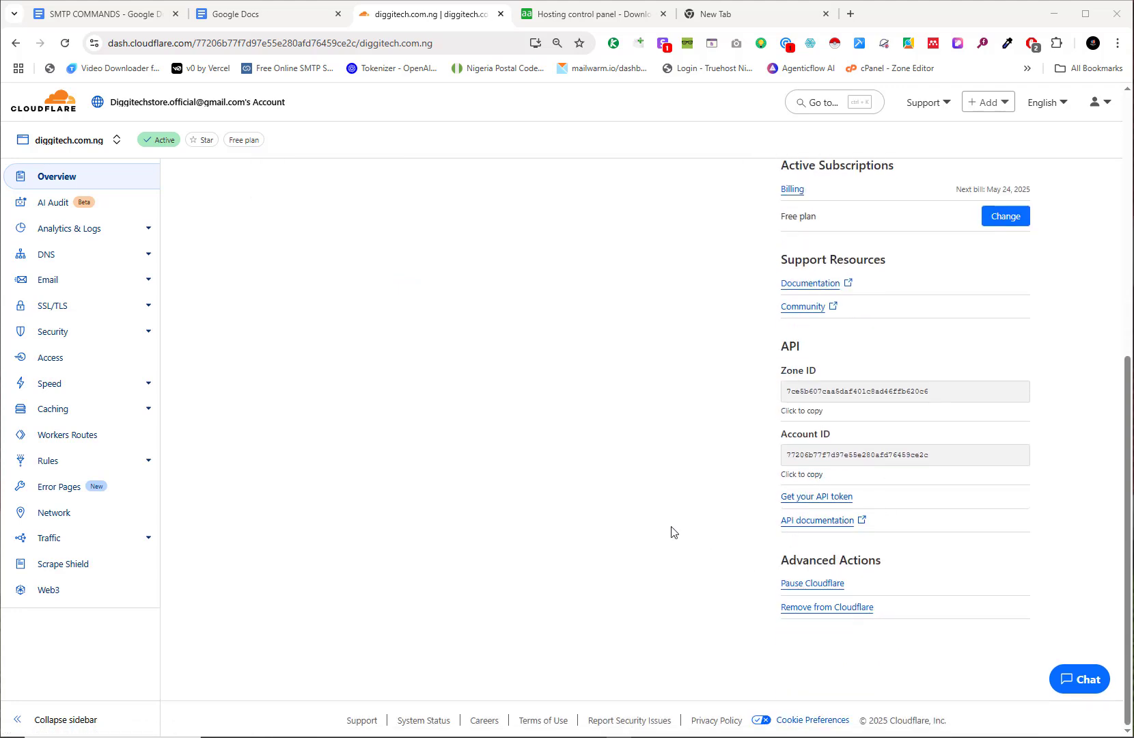
left_click(810, 498)
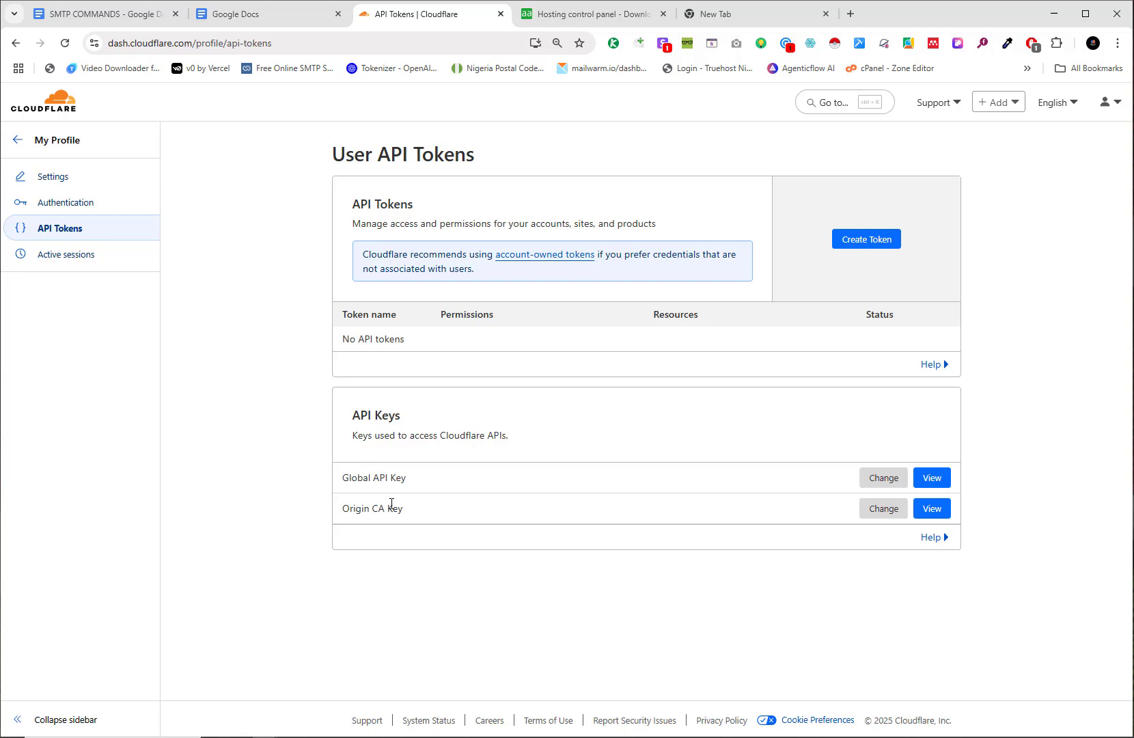
left_click_drag(406, 481, 339, 478)
left_click(450, 486)
Step: Reveal the Global API Key with the account password and human check, and copy it
left_click(932, 478)
left_click(568, 427)
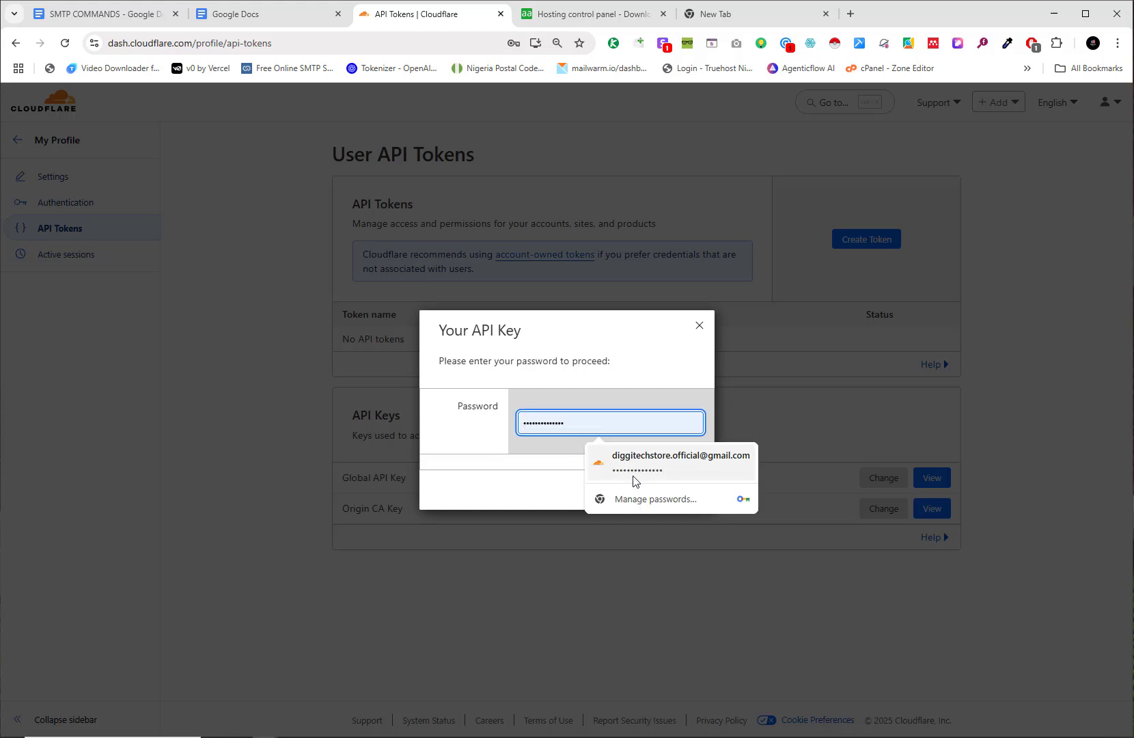
left_click(601, 470)
left_click(684, 491)
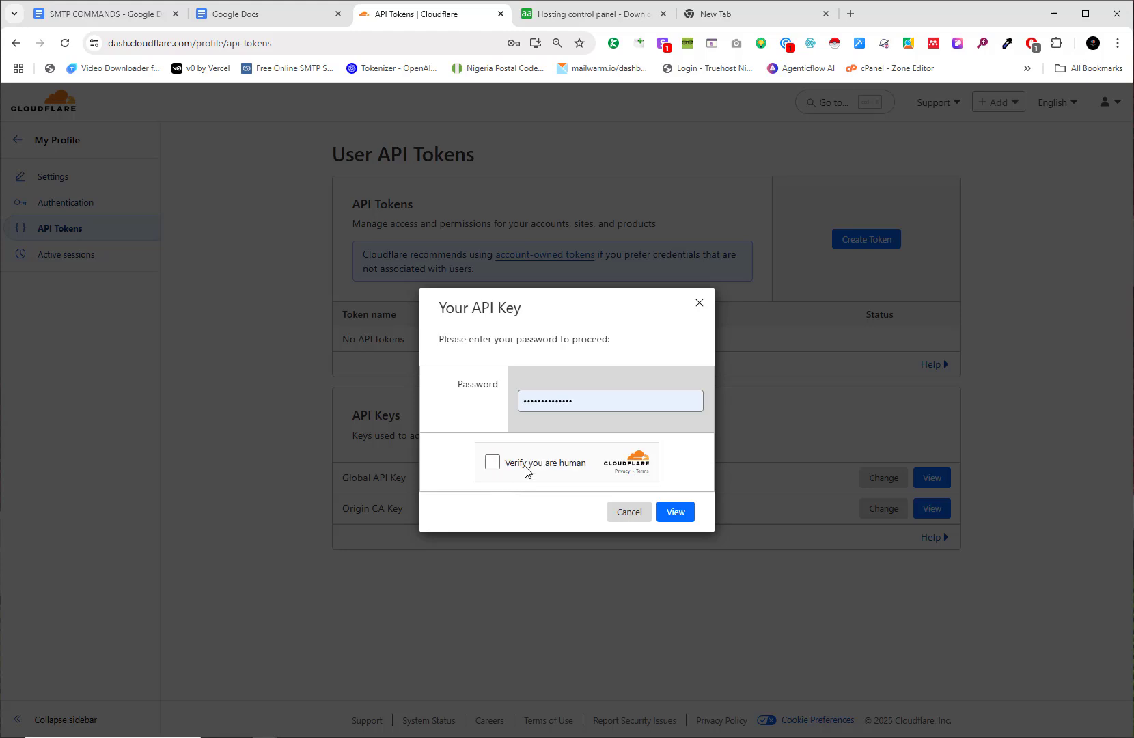
left_click(493, 465)
left_click(683, 513)
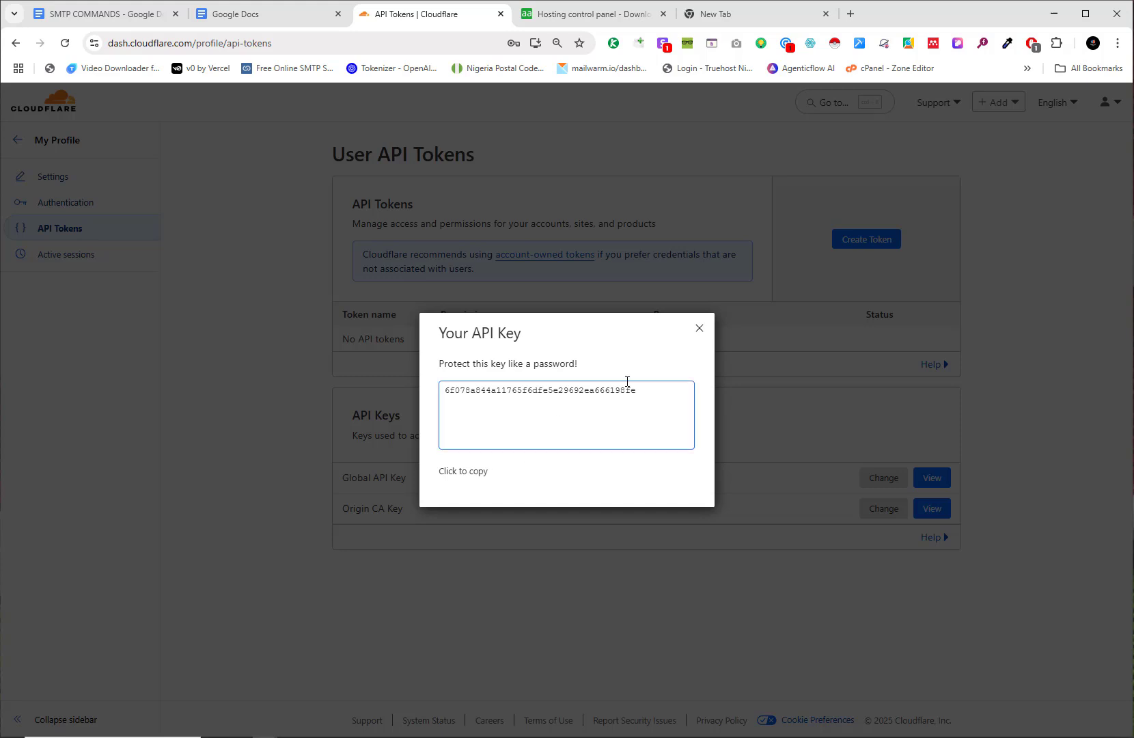
left_click(479, 471)
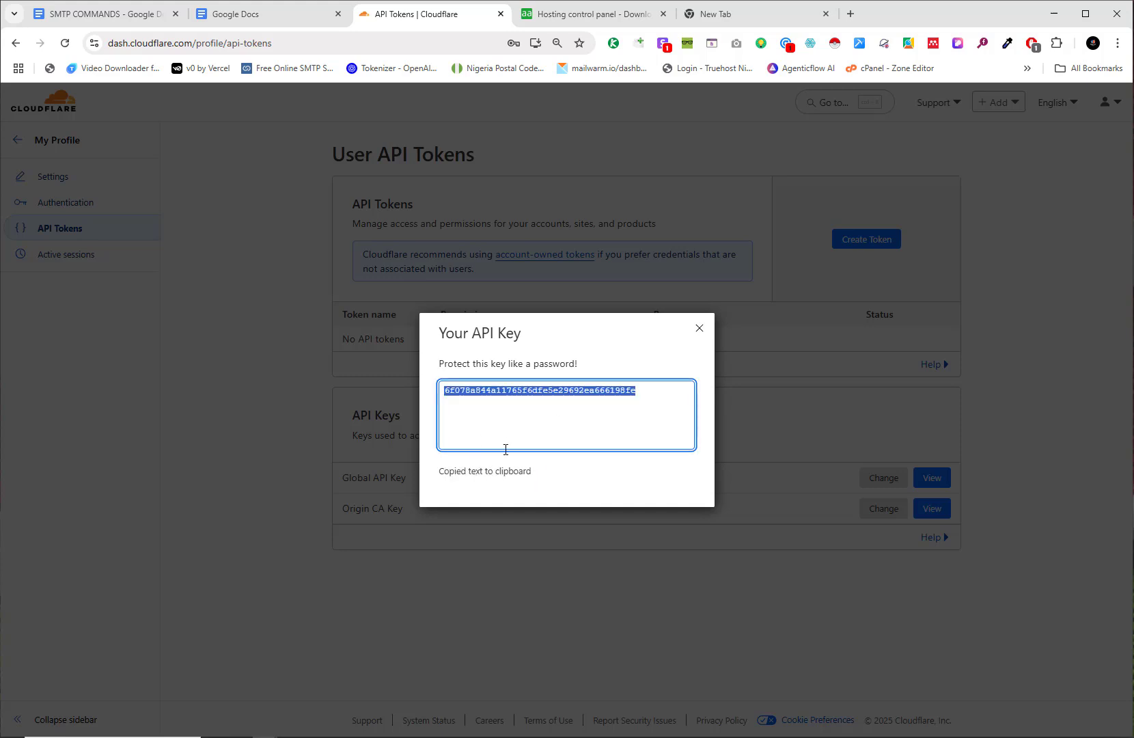
key("alt+Tab")
key("Tab")
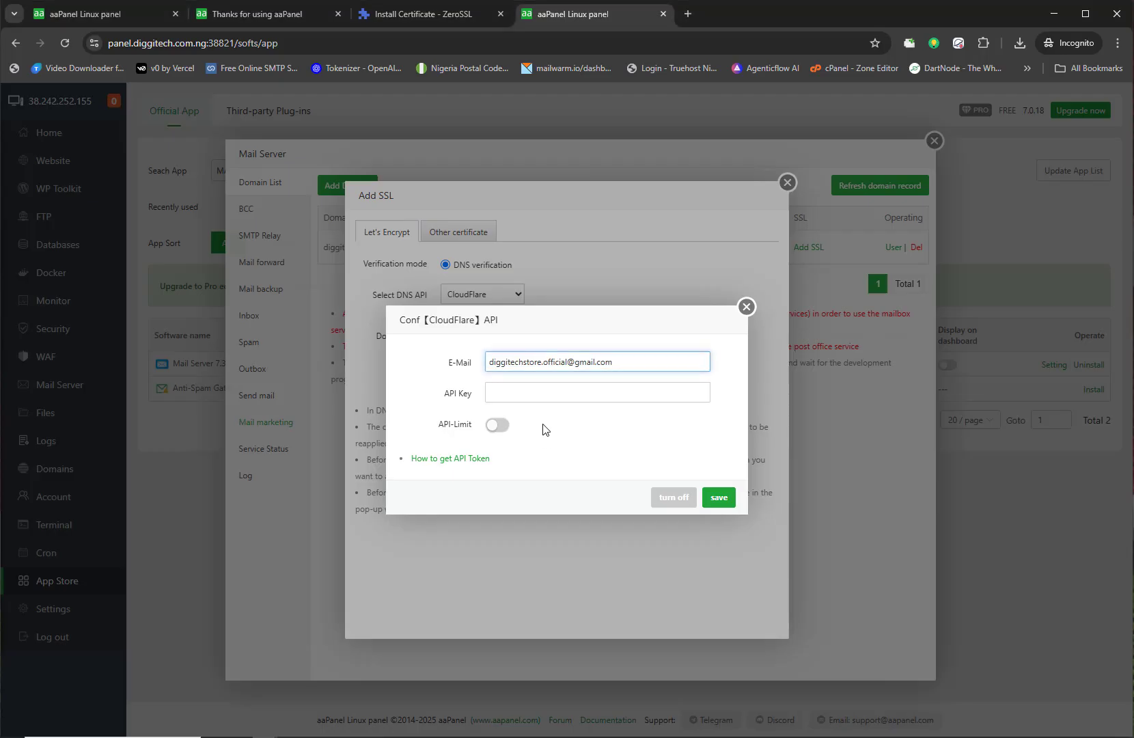
Step: Save the pasted Cloudflare API key and apply for a Let's Encrypt certificate for diggitech.com.ng
left_click(553, 387)
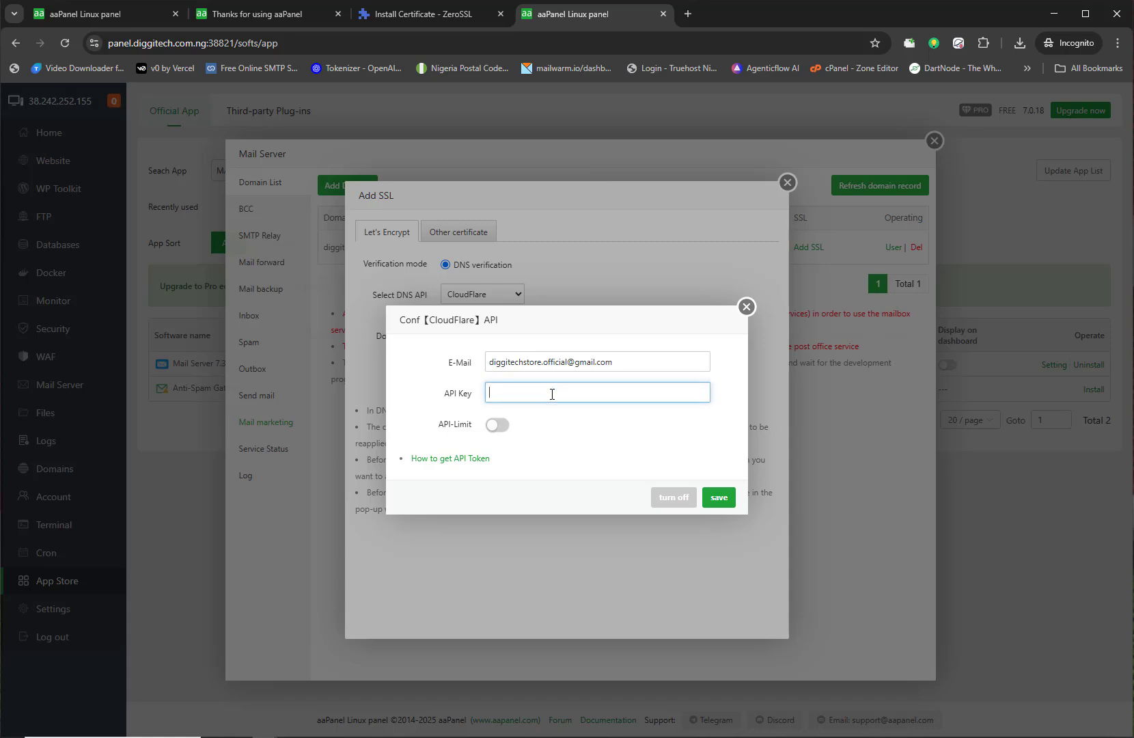
key("ctrl+v")
left_click_drag(652, 388, 476, 396)
left_click(596, 432)
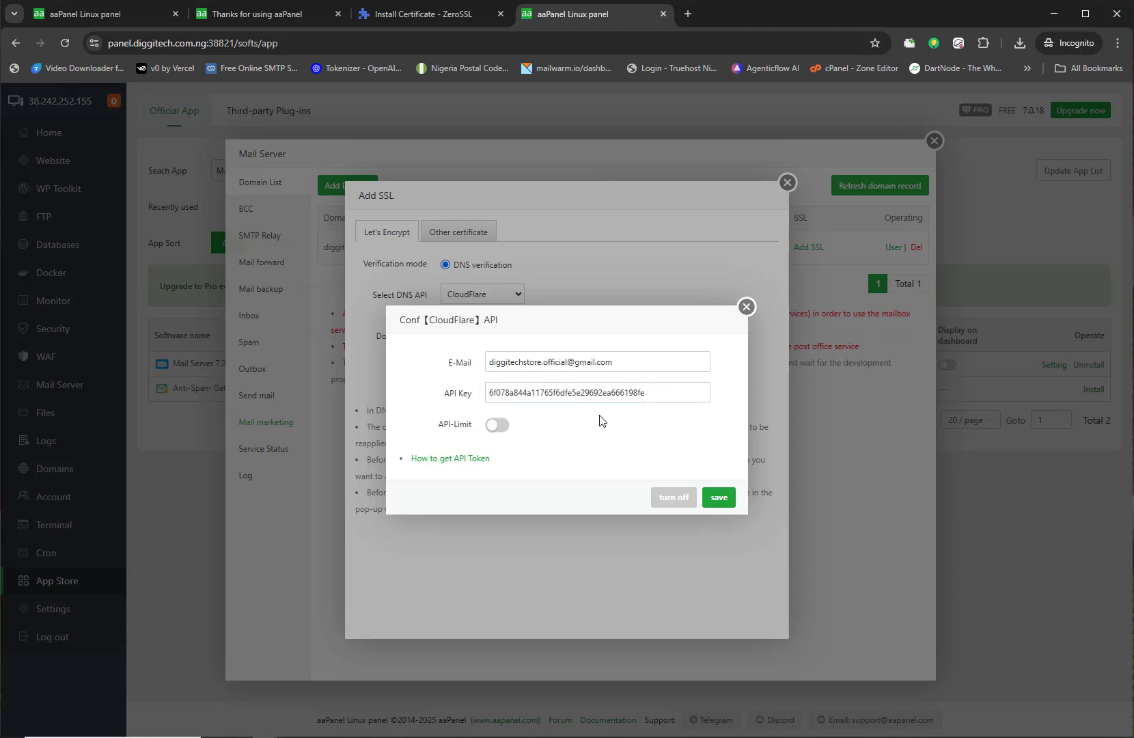
left_click(715, 505)
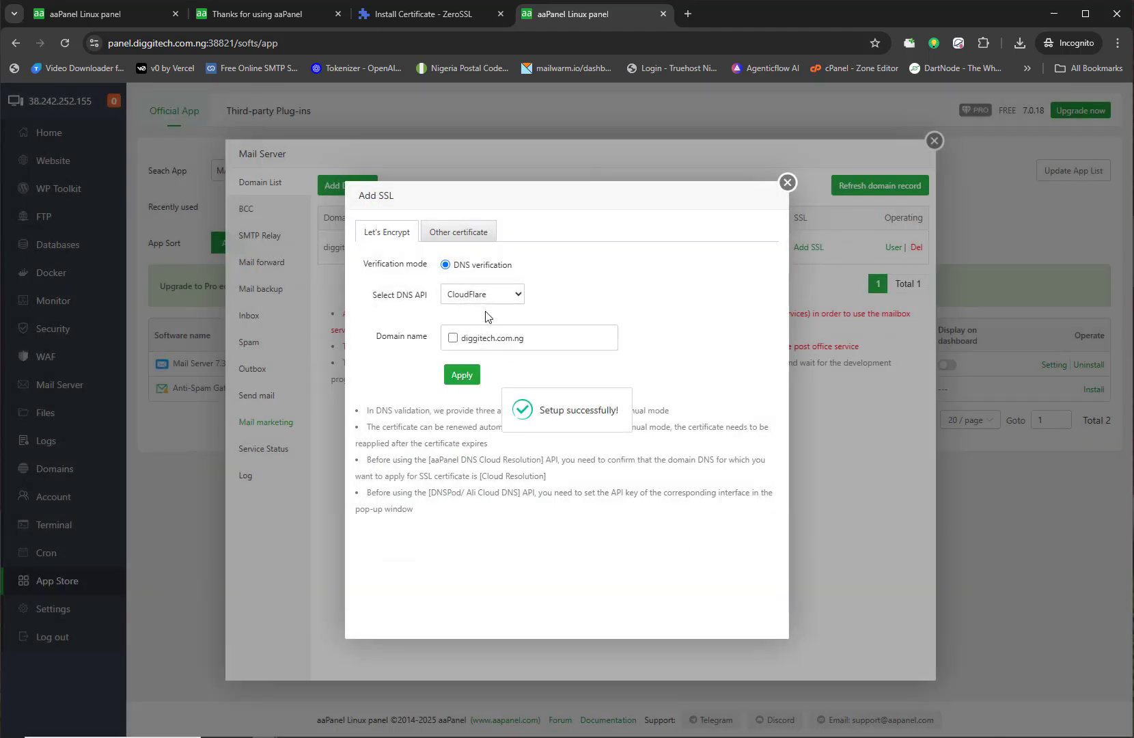
left_click(452, 337)
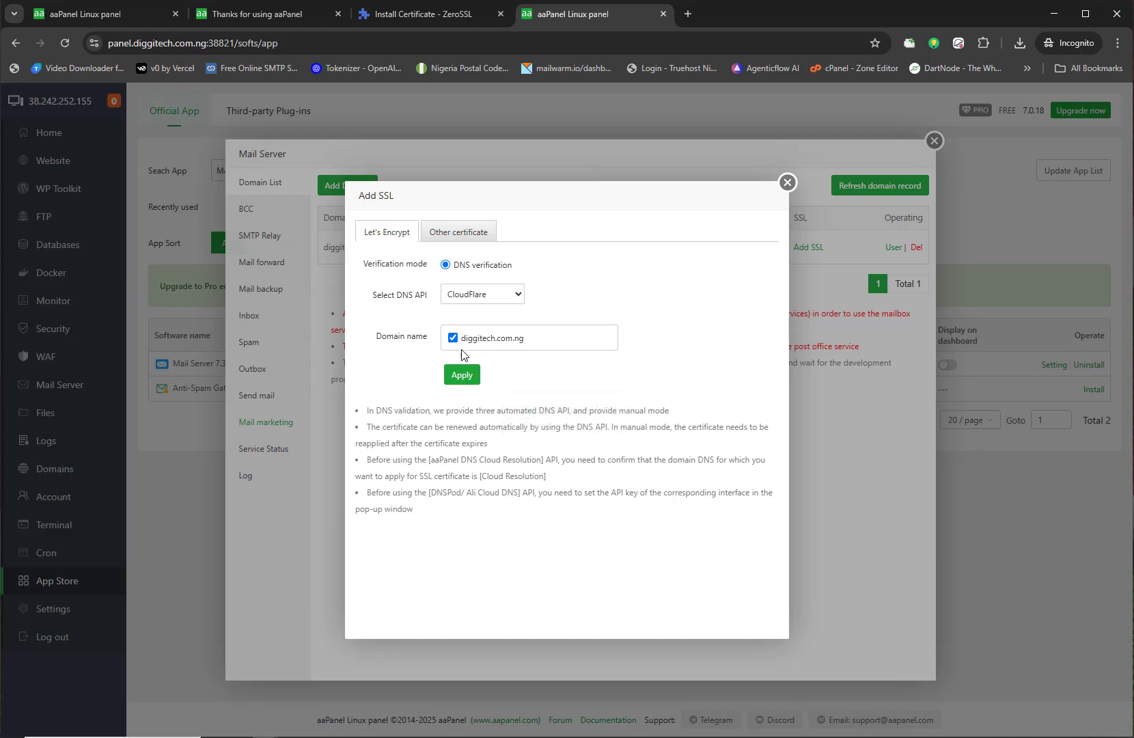
left_click(462, 375)
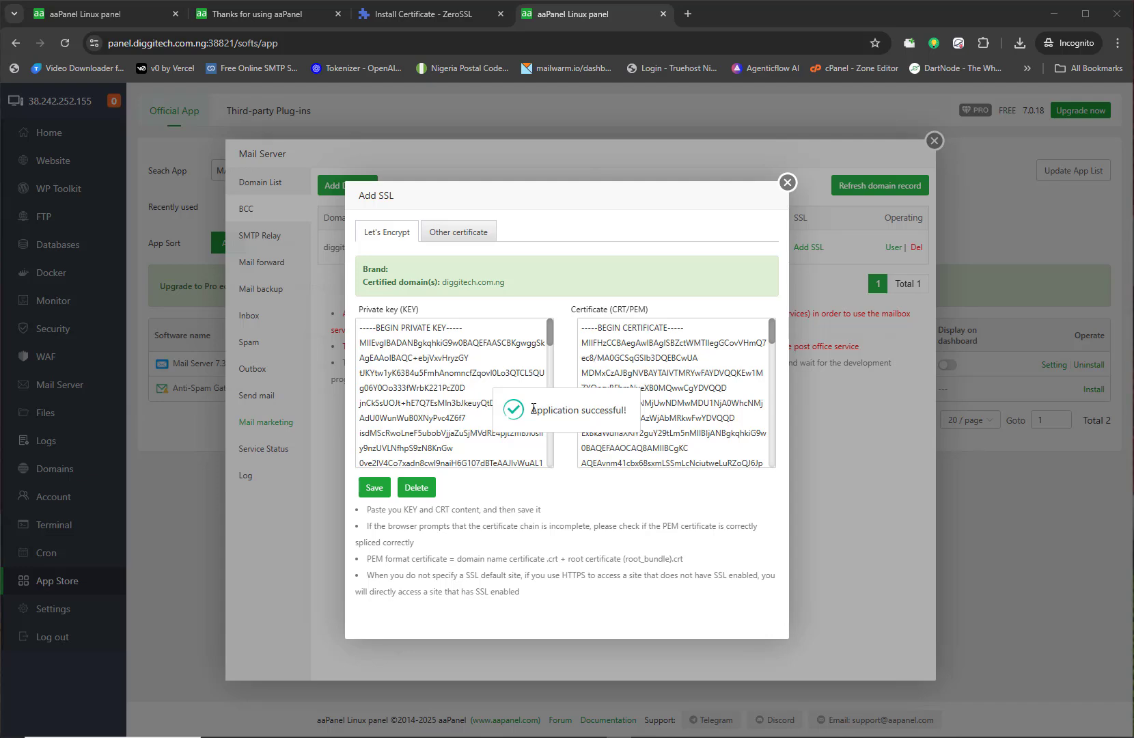
Step: Review the issued private key and certificate, then save them to the mail domain
left_click_drag(532, 408, 629, 409)
left_click(567, 462)
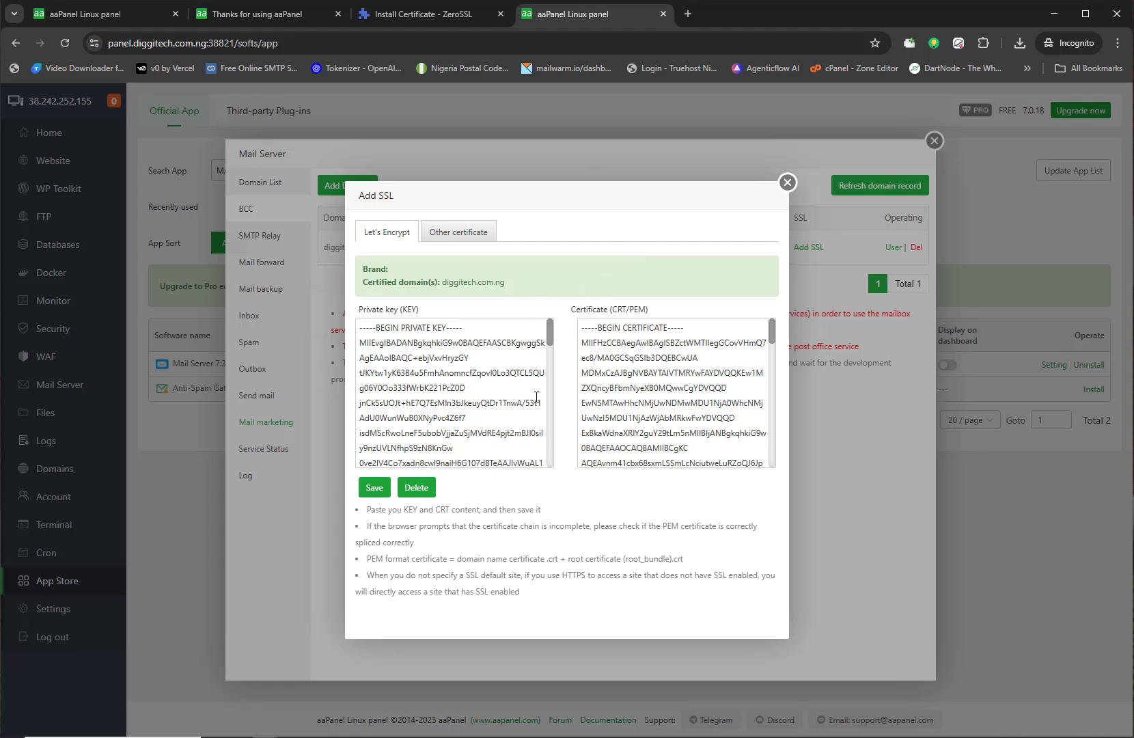
scroll(540, 358, "down", 5)
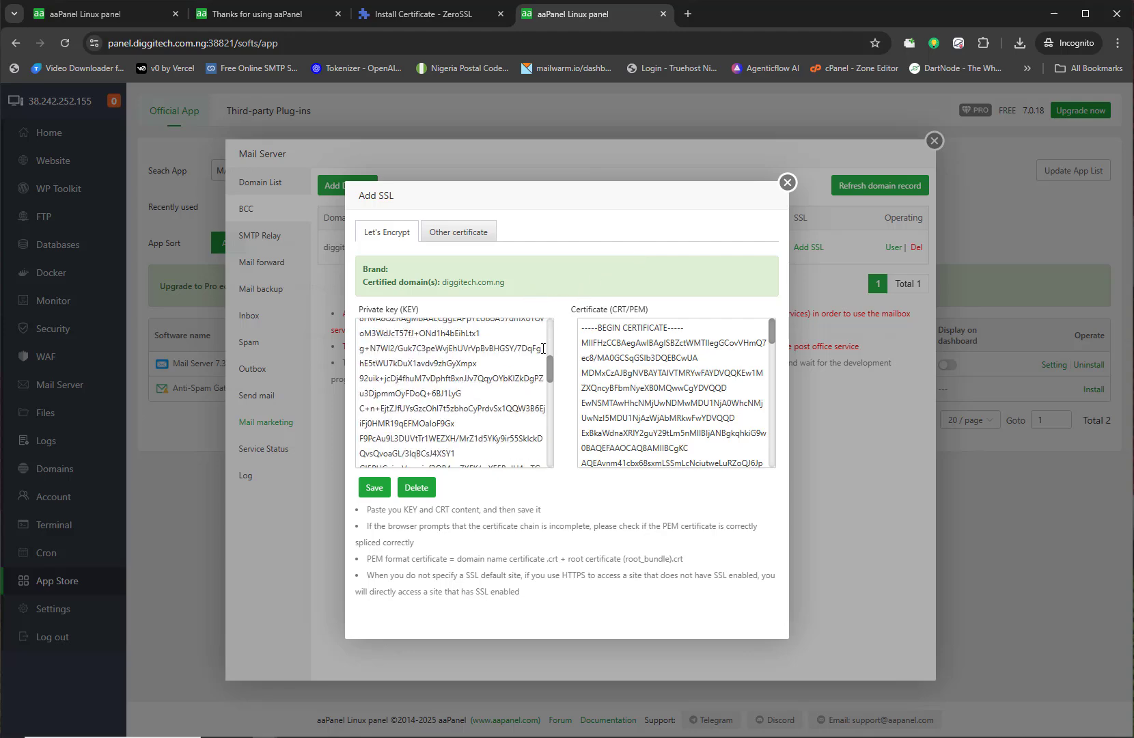
scroll(679, 376, "down", 6)
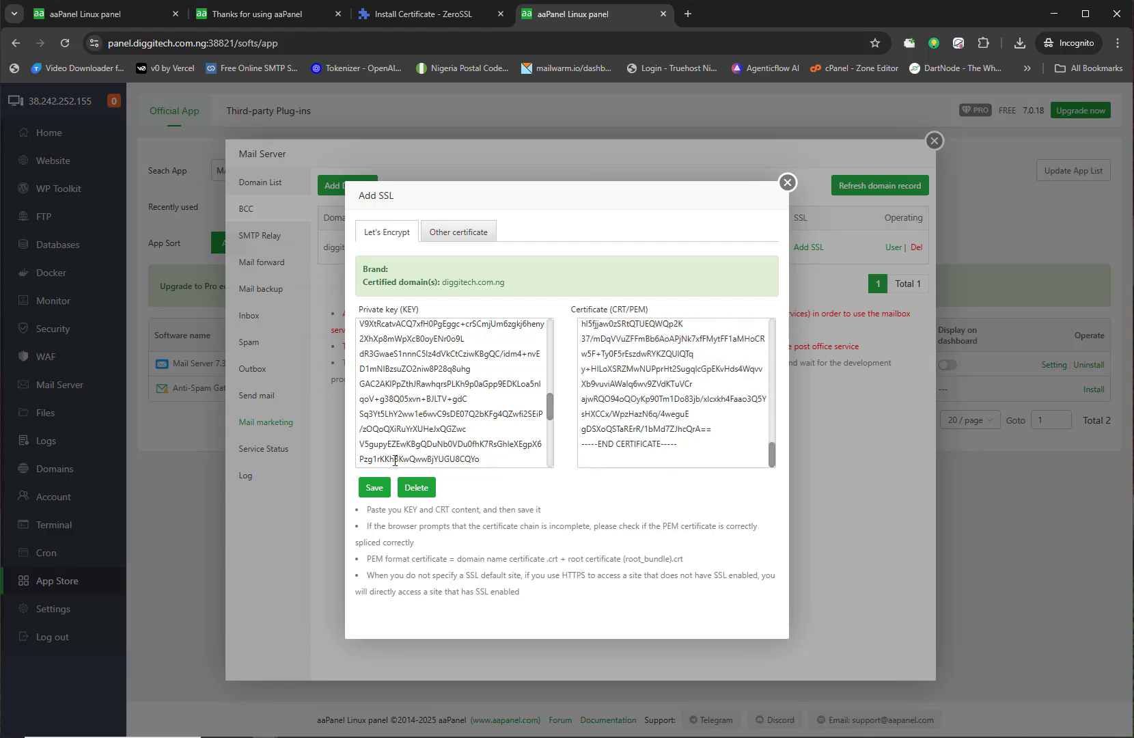
left_click(377, 488)
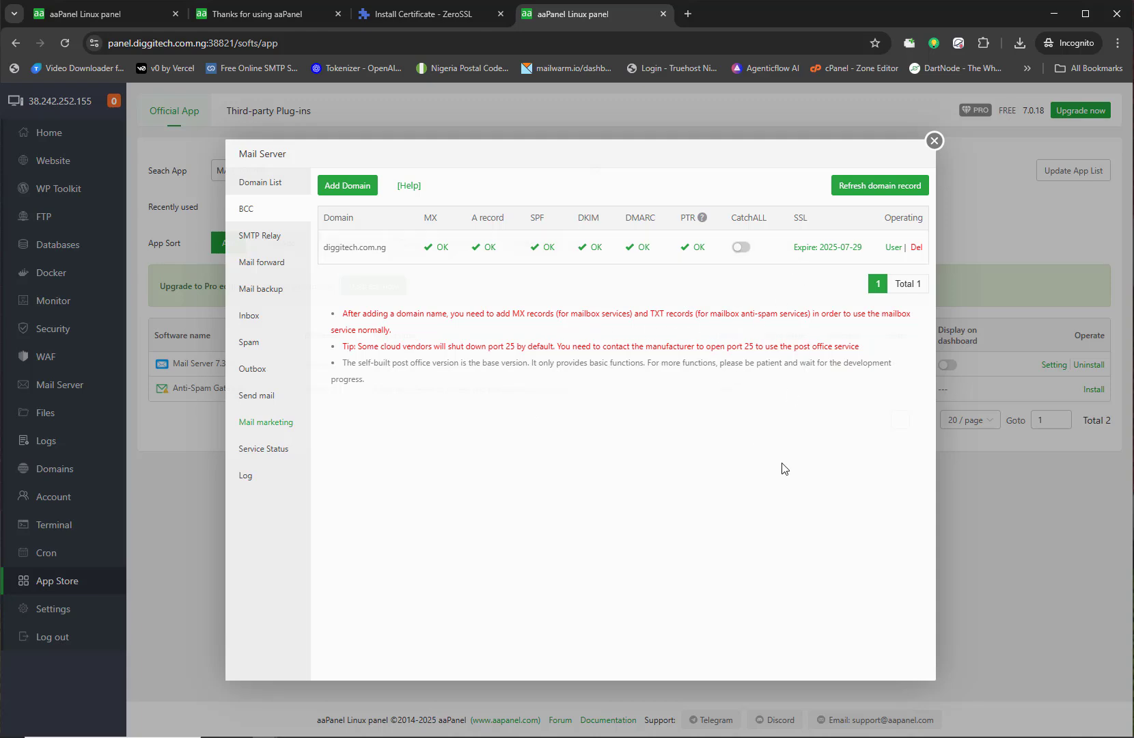
Step: Open diggitech.com.ng's User Manager and review its POP, IMAP and SMTP server details
left_click(619, 737)
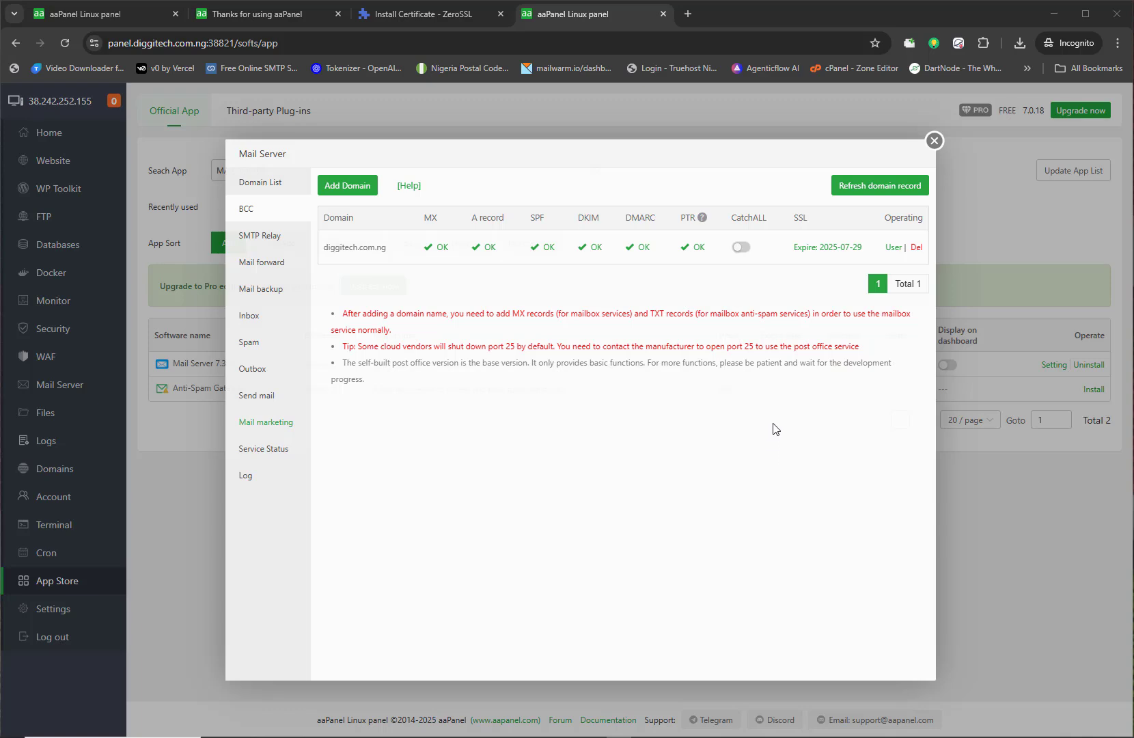
left_click(890, 248)
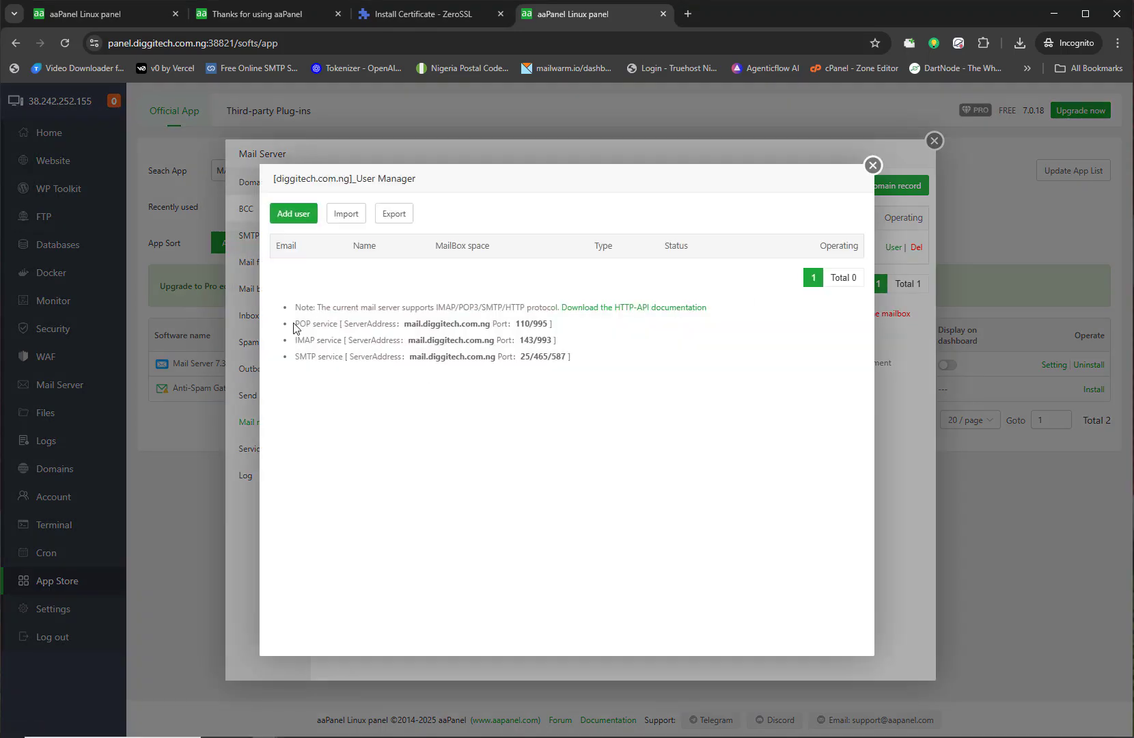
left_click_drag(294, 326, 573, 361)
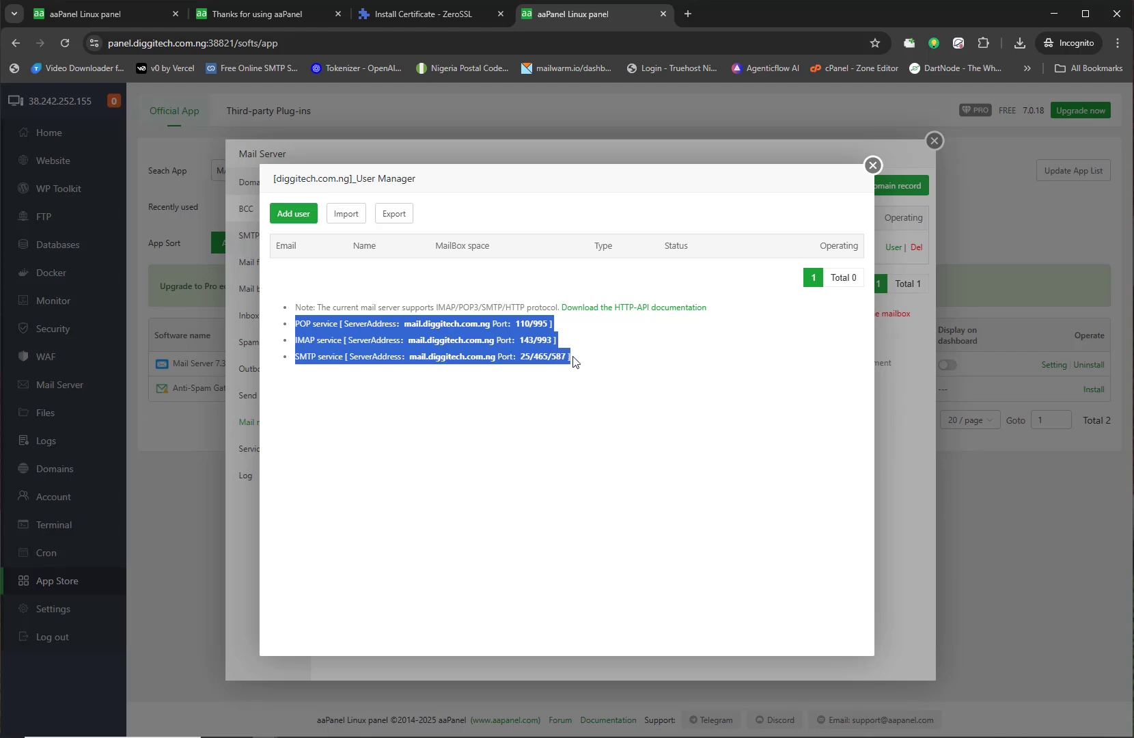
left_click(317, 349)
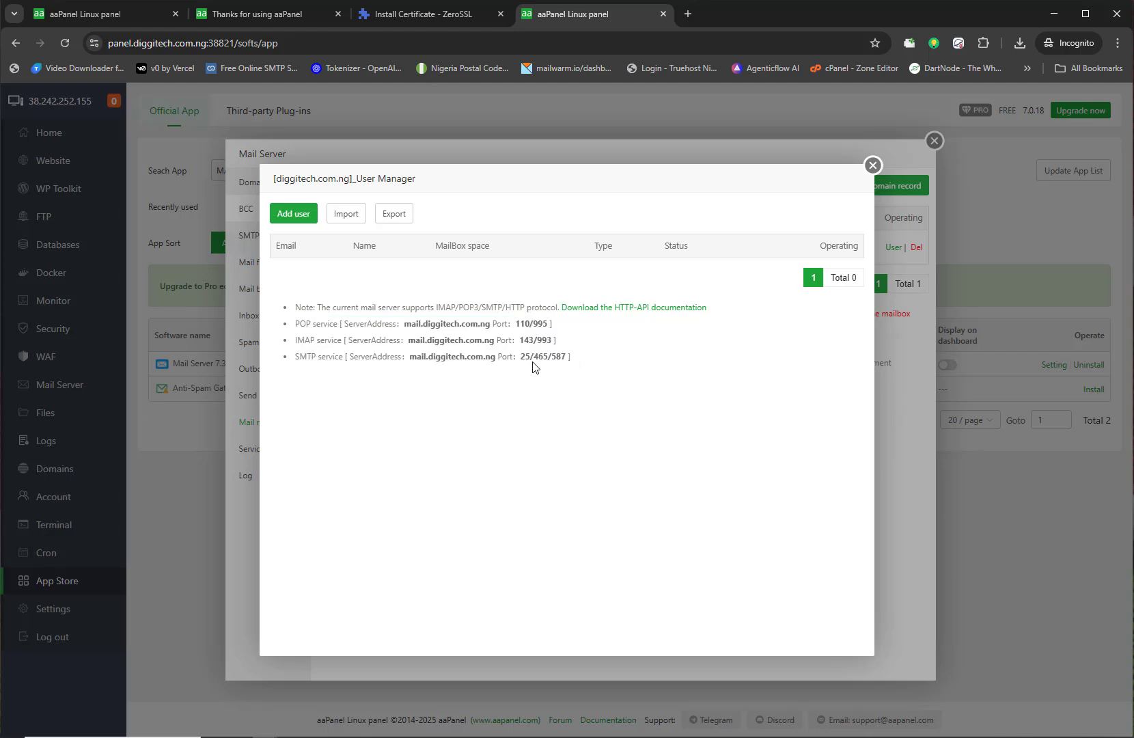
Step: Start a new General user mailbox with the display name Diggitech
left_click(287, 213)
left_click(496, 360)
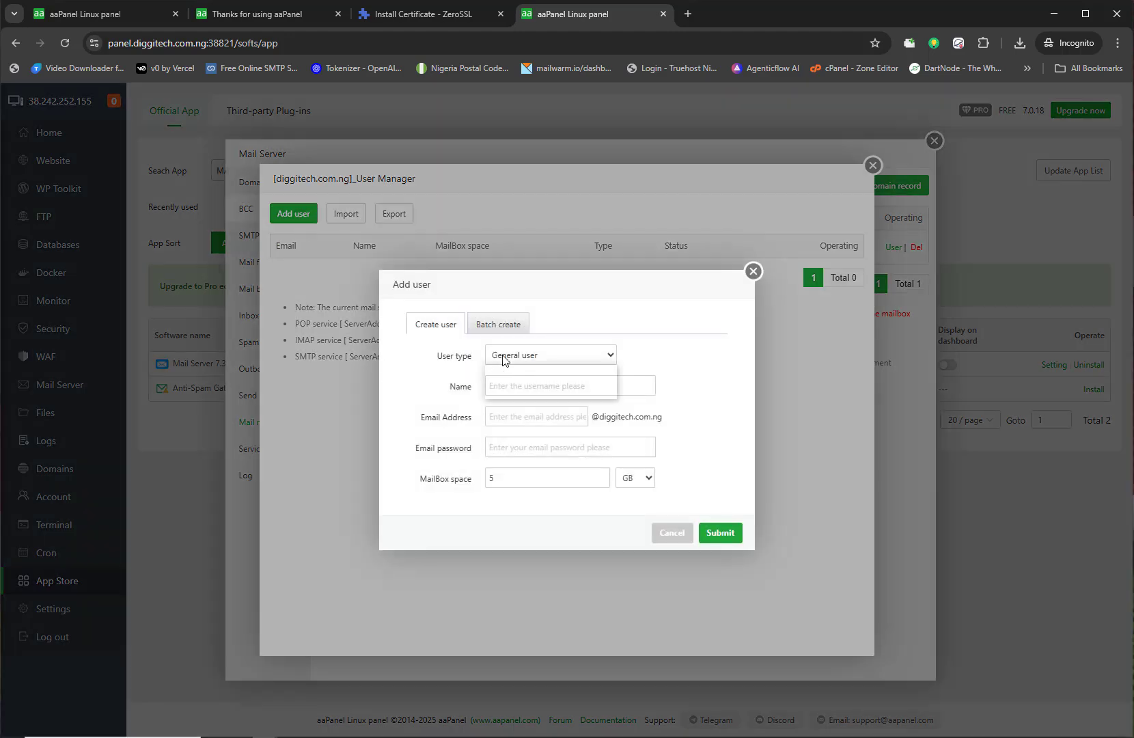
left_click(505, 369)
left_click(504, 382)
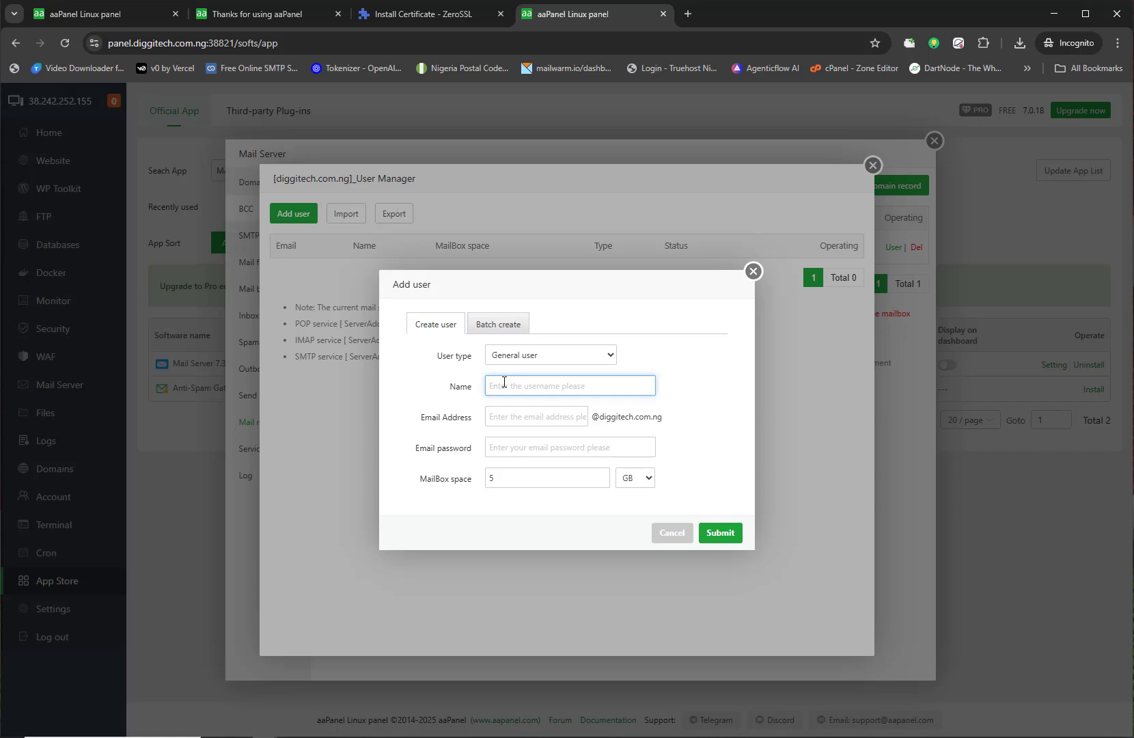
type("iggitech")
left_click_drag(517, 386, 483, 387)
key("BackSpace")
type("Diggitech")
left_click(510, 415)
type("o")
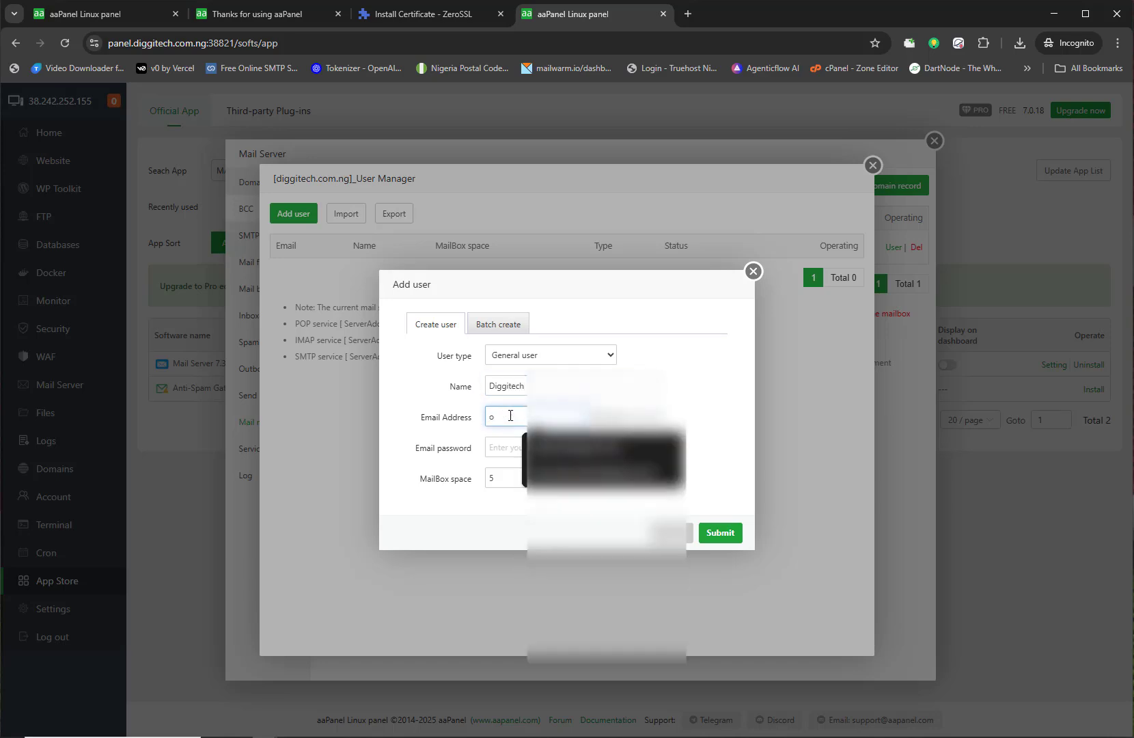
key("BackSpace")
type("inf")
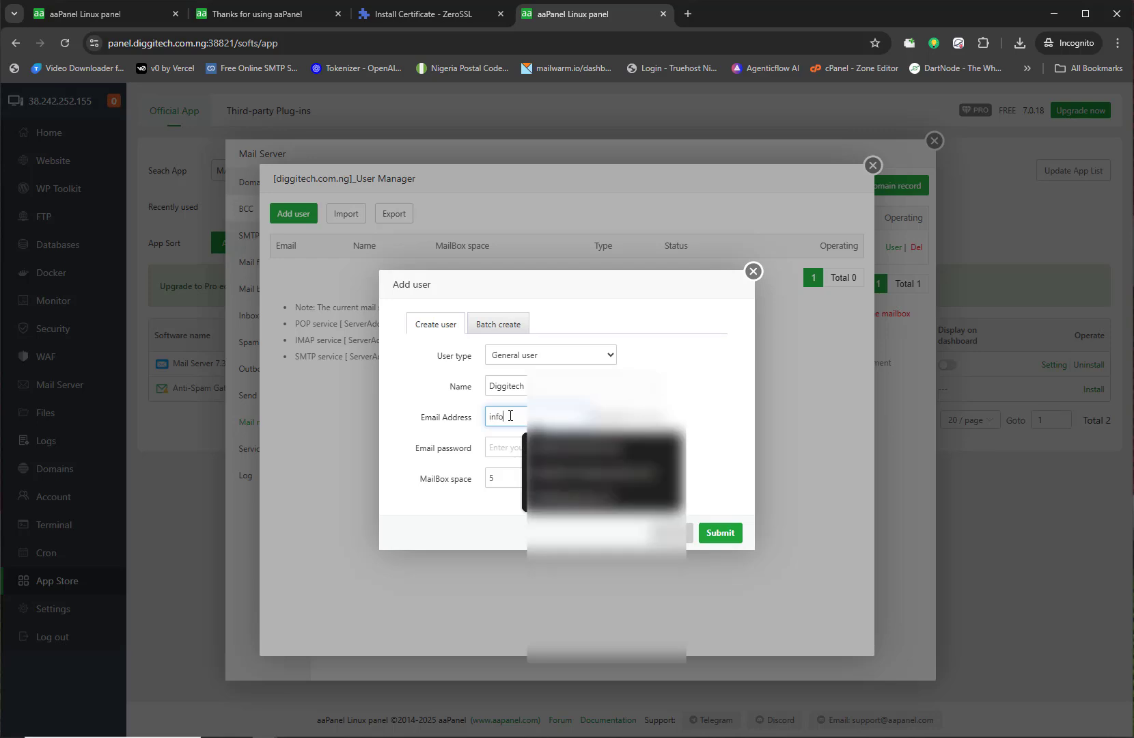
left_click(473, 442)
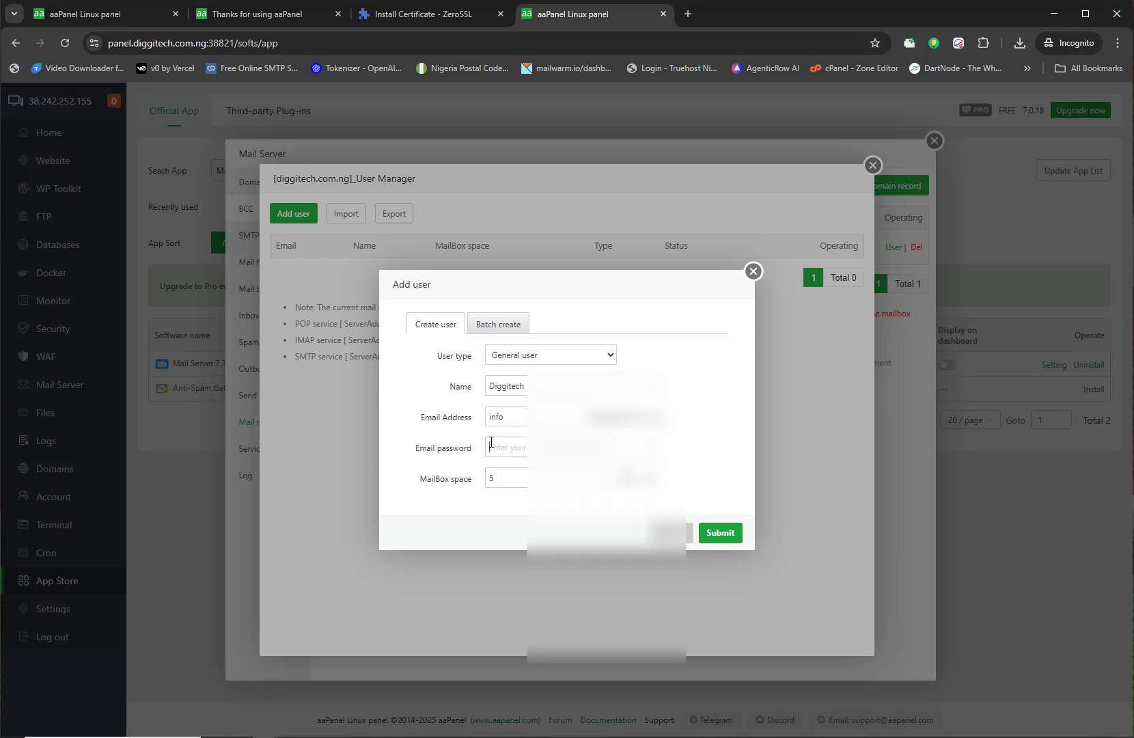
left_click(481, 456)
left_click(496, 447)
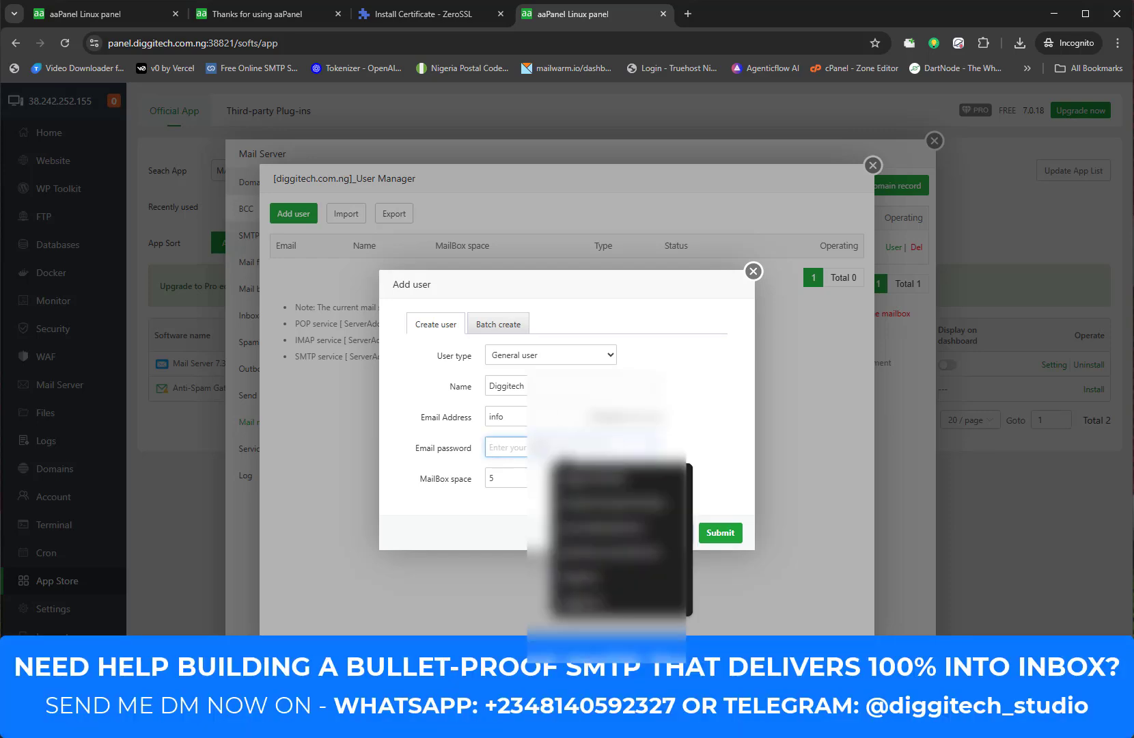
type("D")
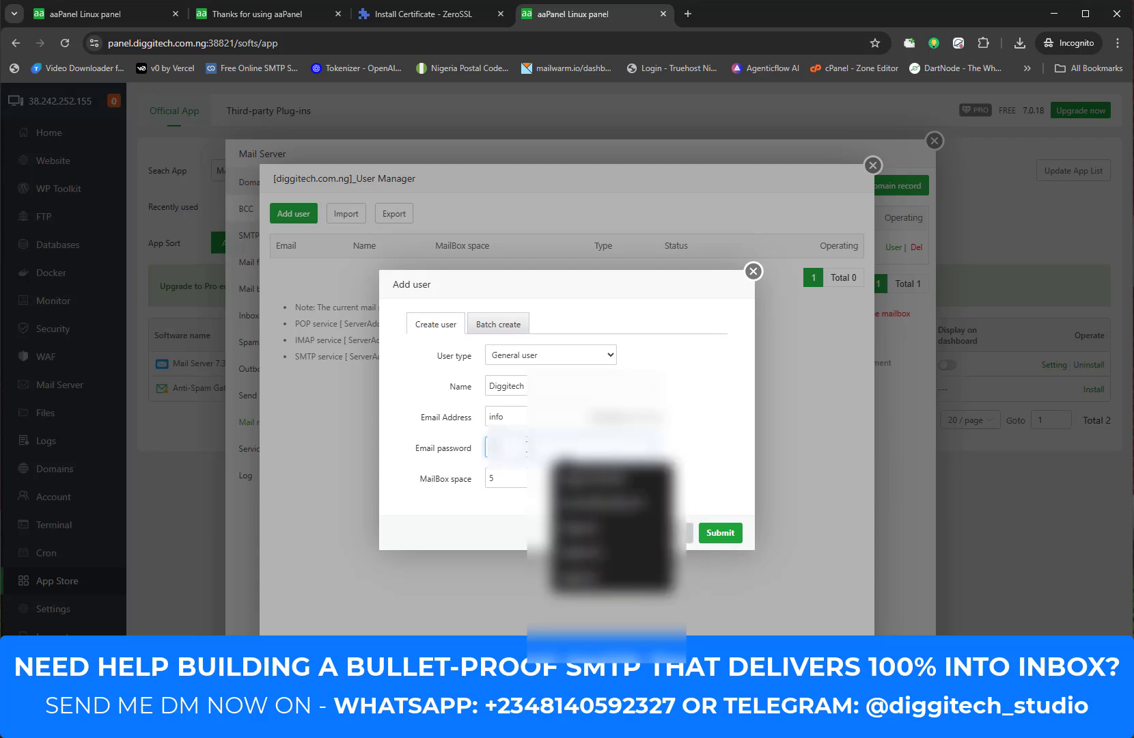
type("o")
key("BackSpace")
type("i")
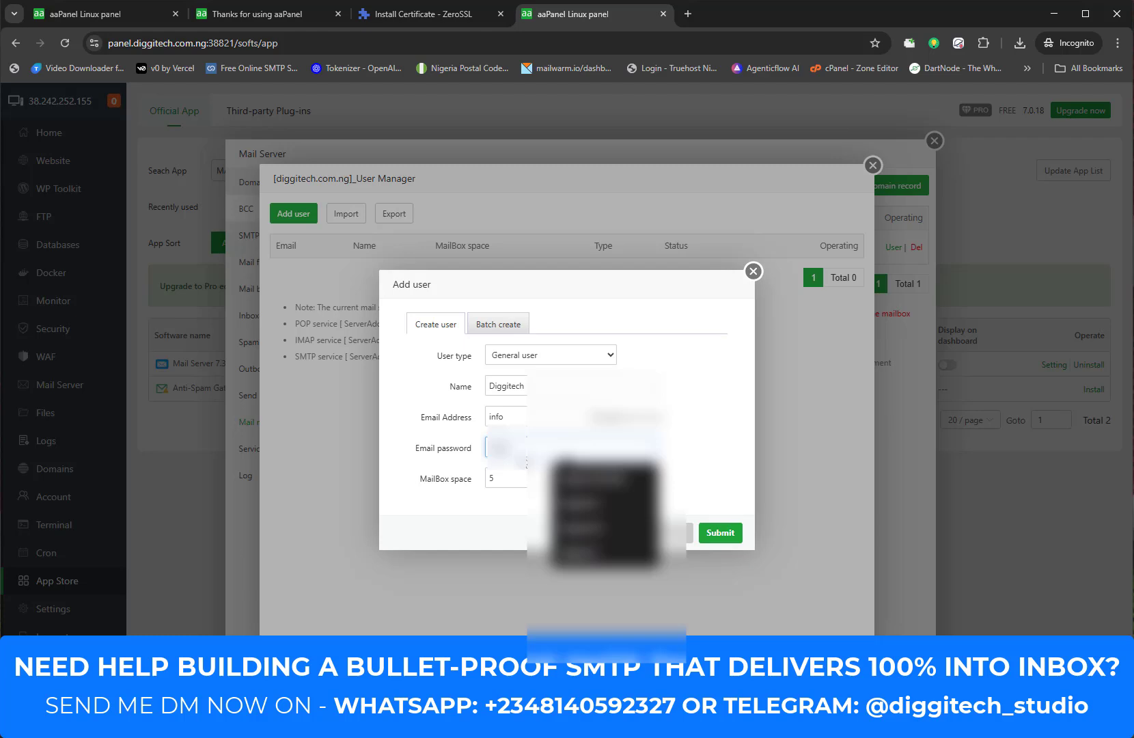
left_click_drag(518, 449, 469, 445)
key("BackSpace")
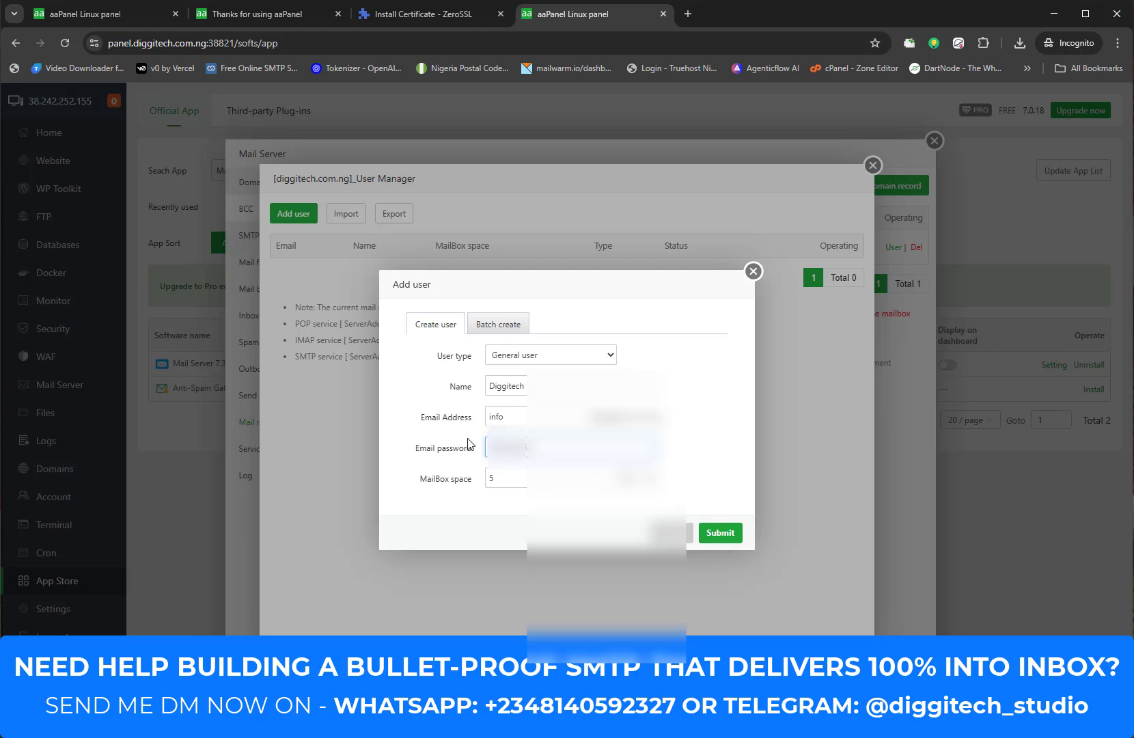
left_click(716, 533)
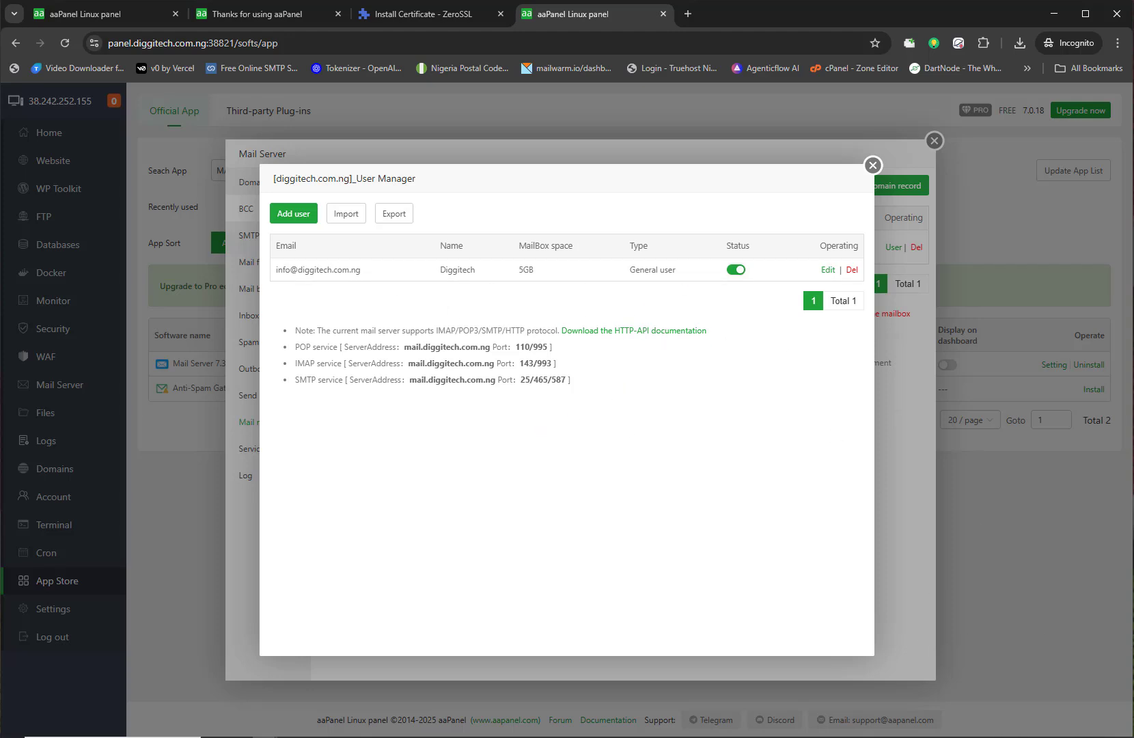
left_click(619, 737)
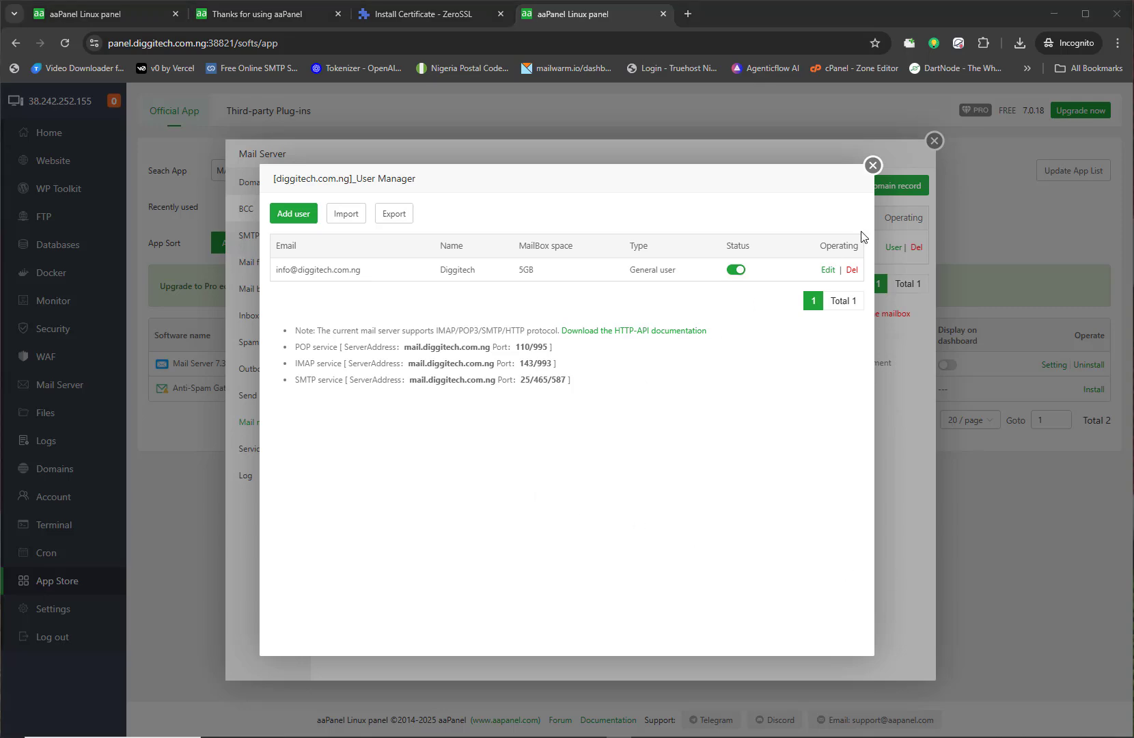
left_click(872, 165)
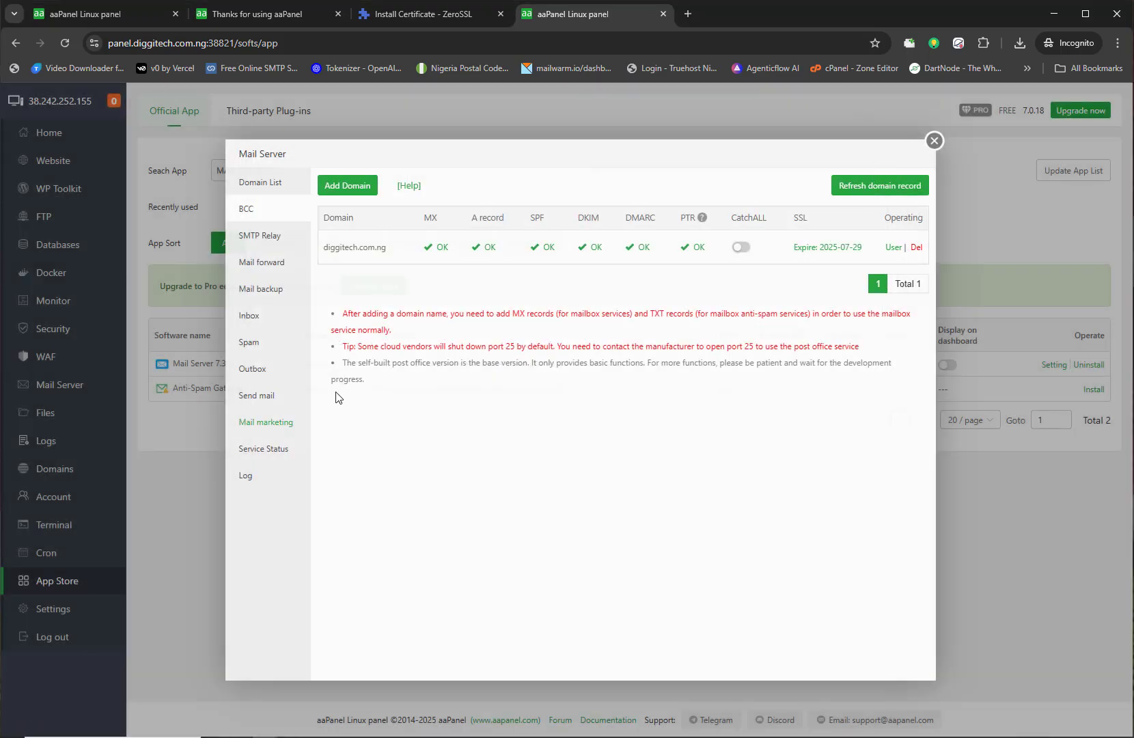
left_click(263, 397)
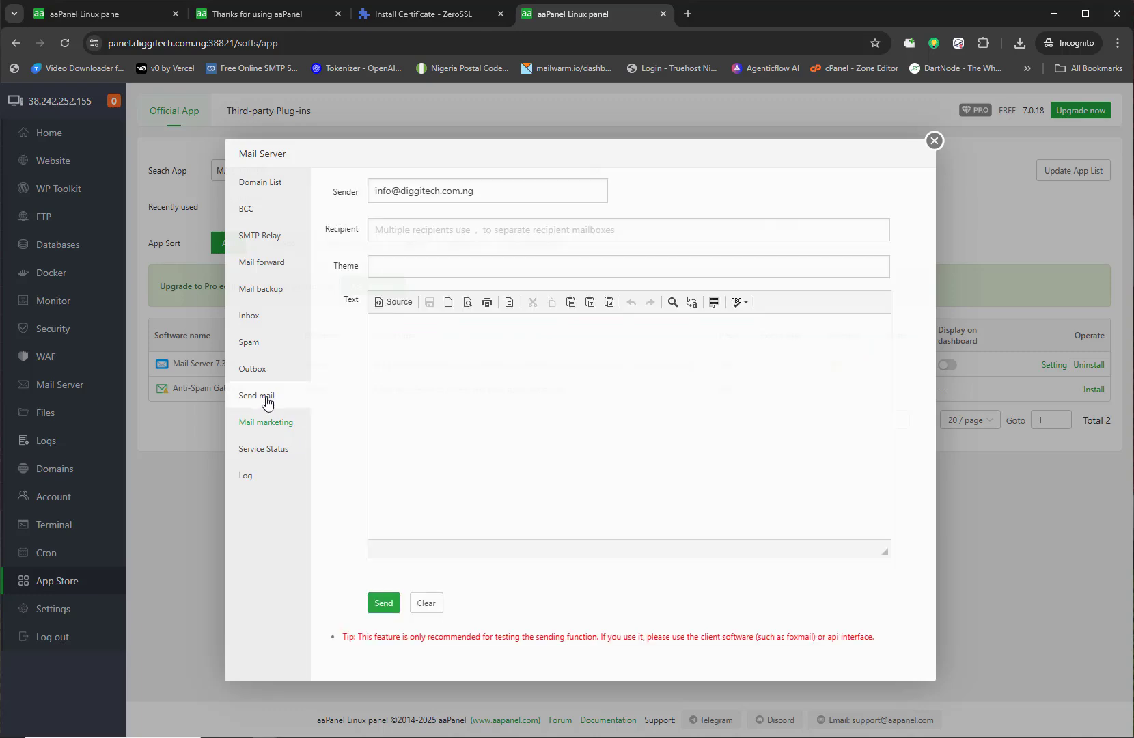
Step: Load mail-tester.com in a new tab and copy its generated test address
left_click(688, 14)
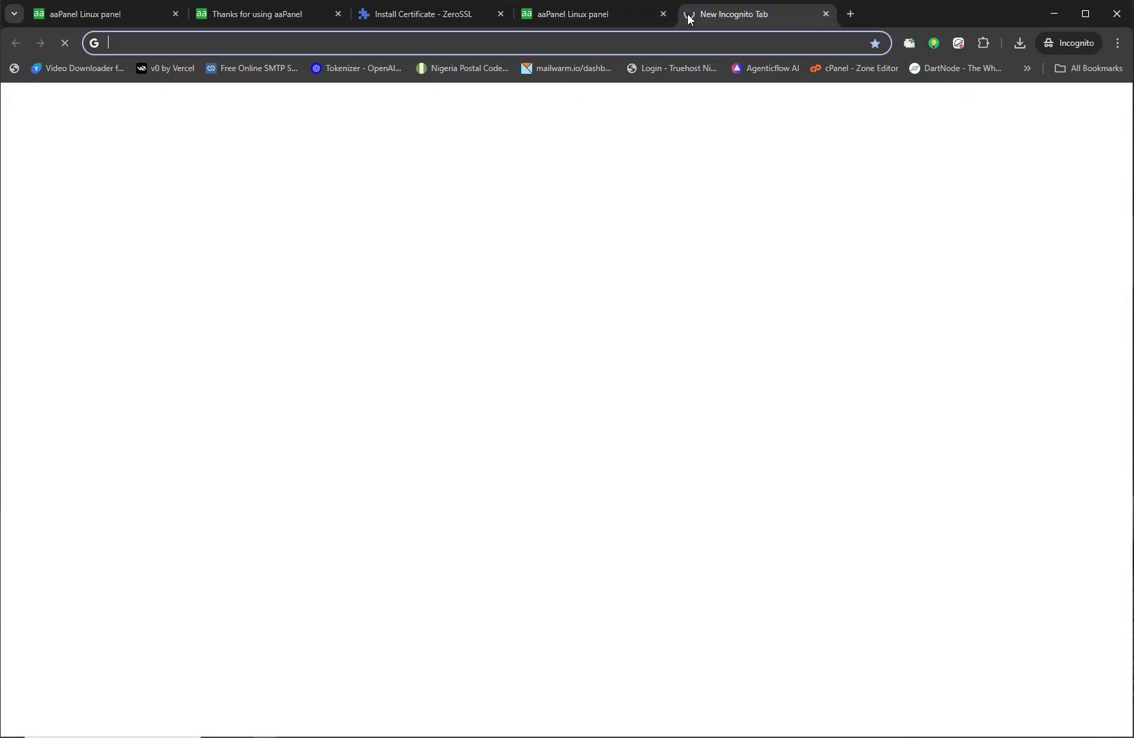
type("mail-tester.com")
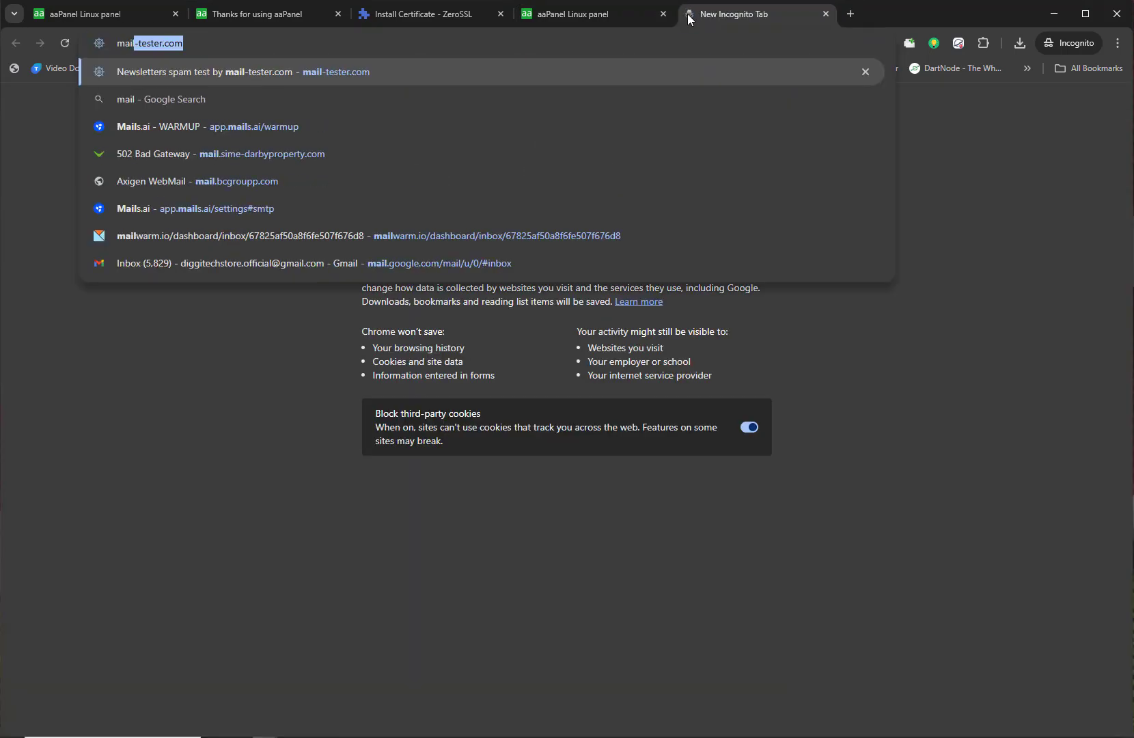
key("Return")
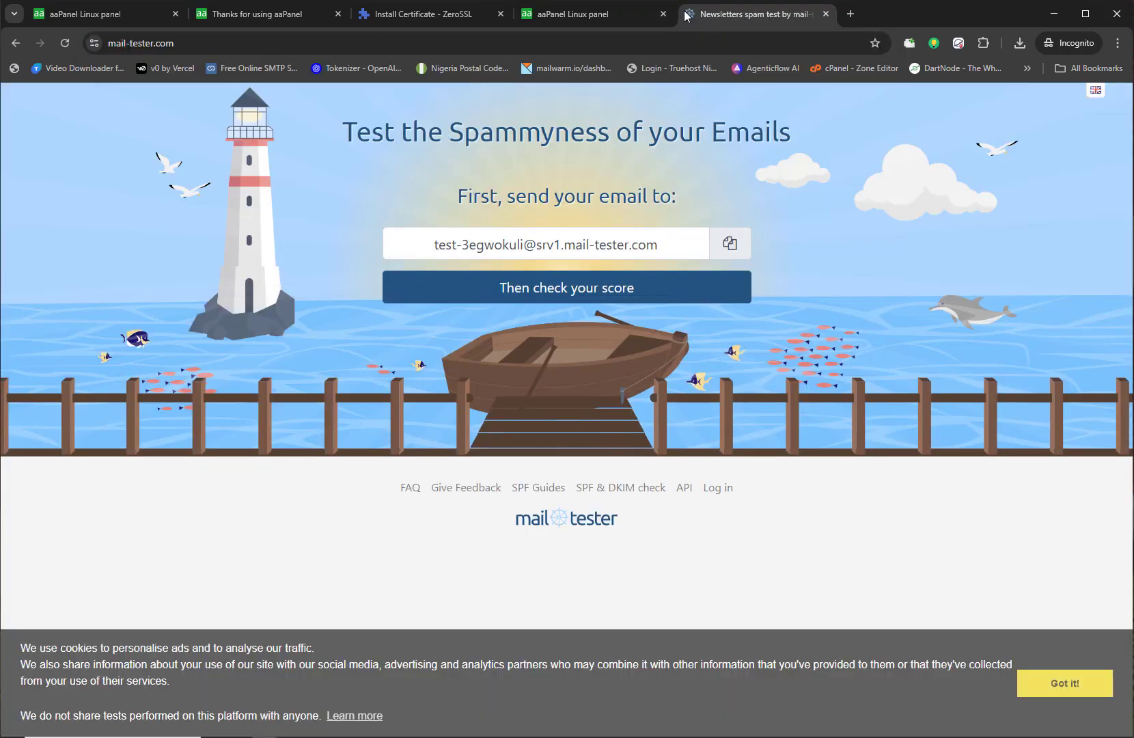
left_click(730, 246)
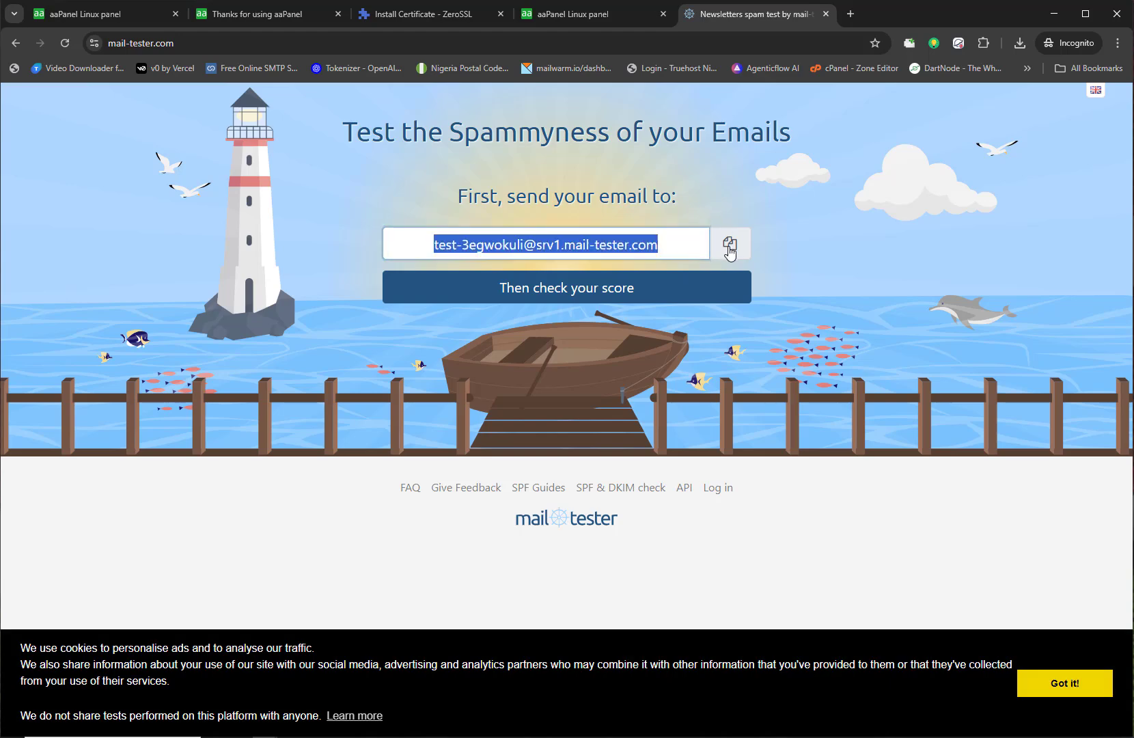
Step: Address the email to the mail-tester address, paste the prepared letter body, and add a greeting subject
left_click(587, 17)
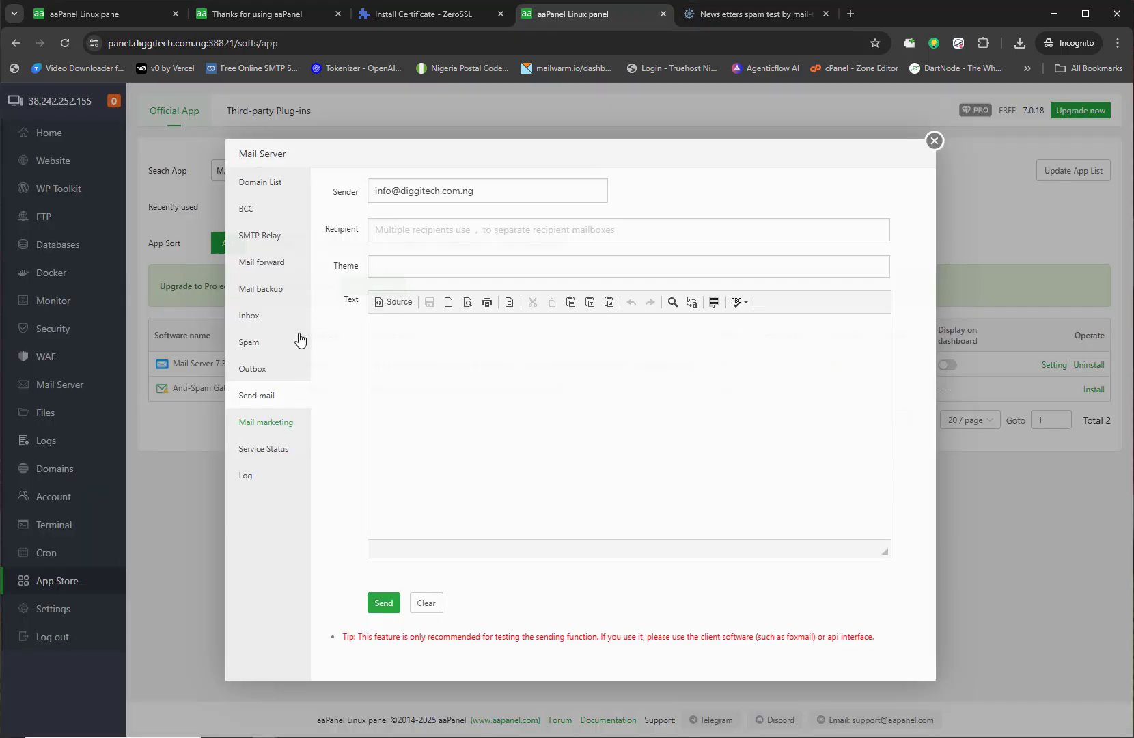
left_click(384, 235)
key("ctrl+v")
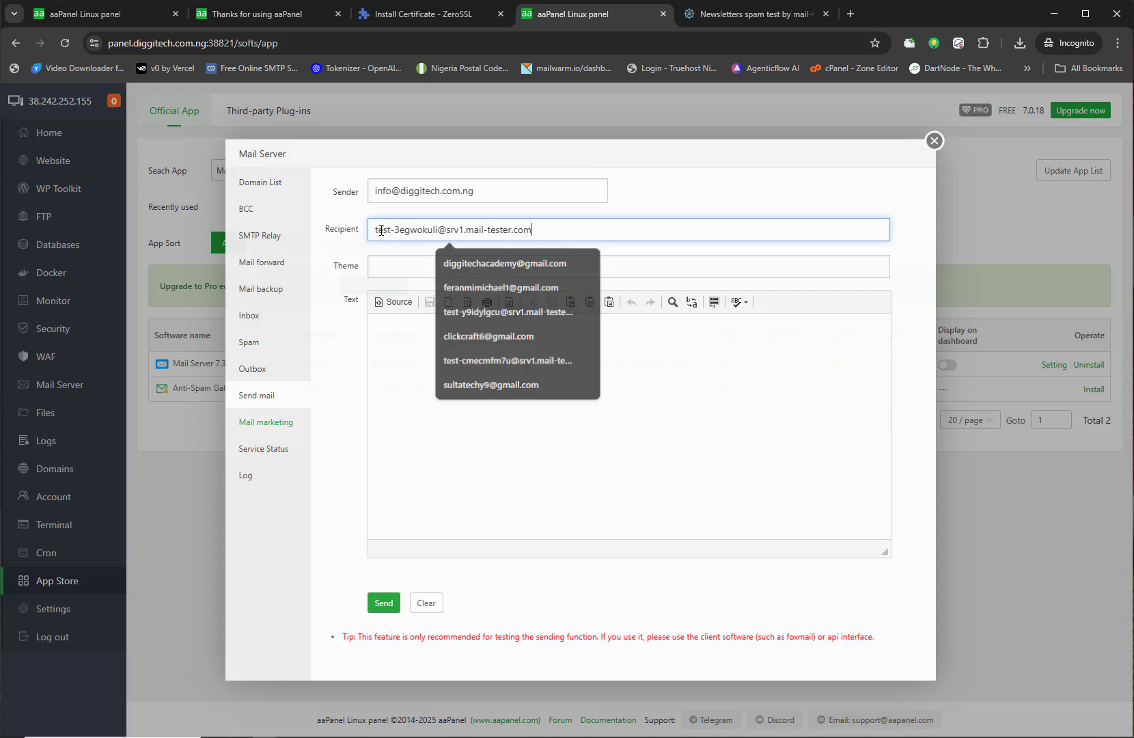
left_click(399, 262)
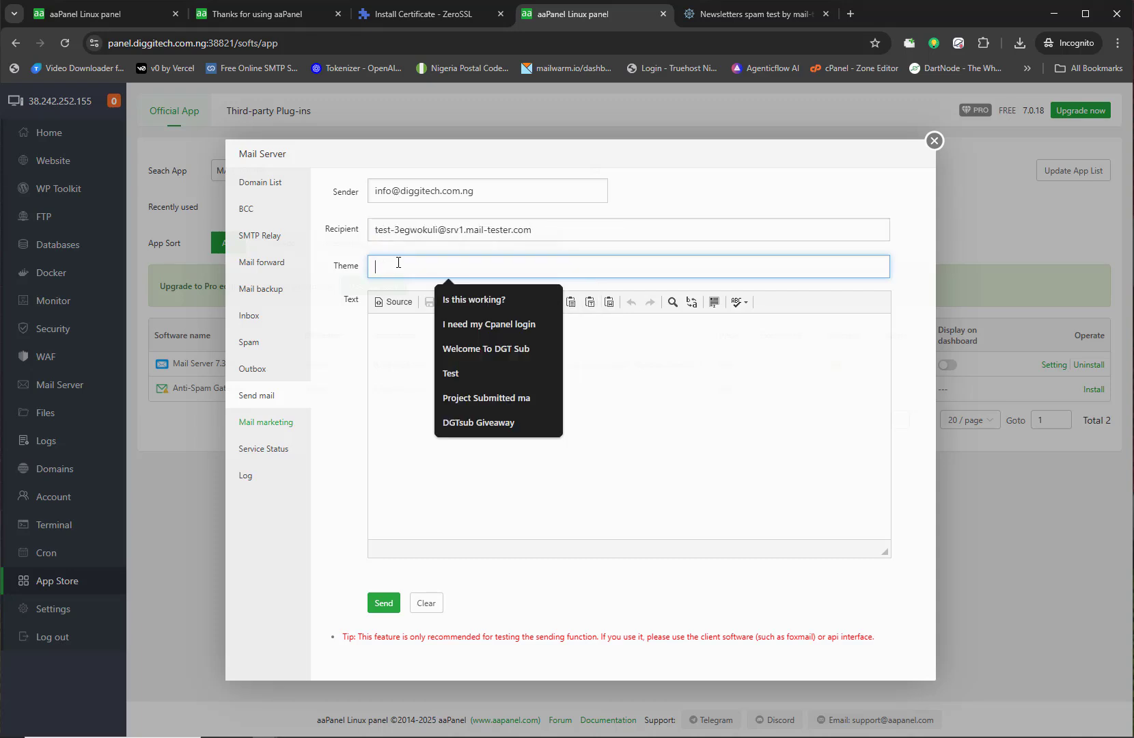
left_click(373, 377)
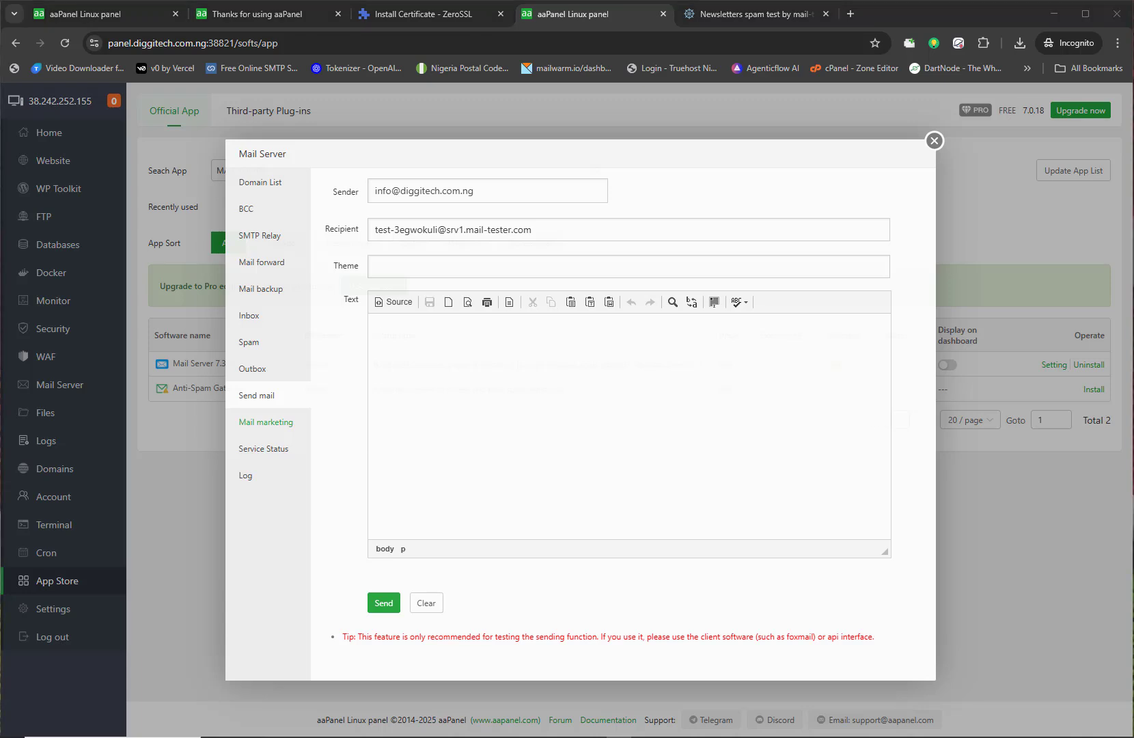
left_click(562, 446)
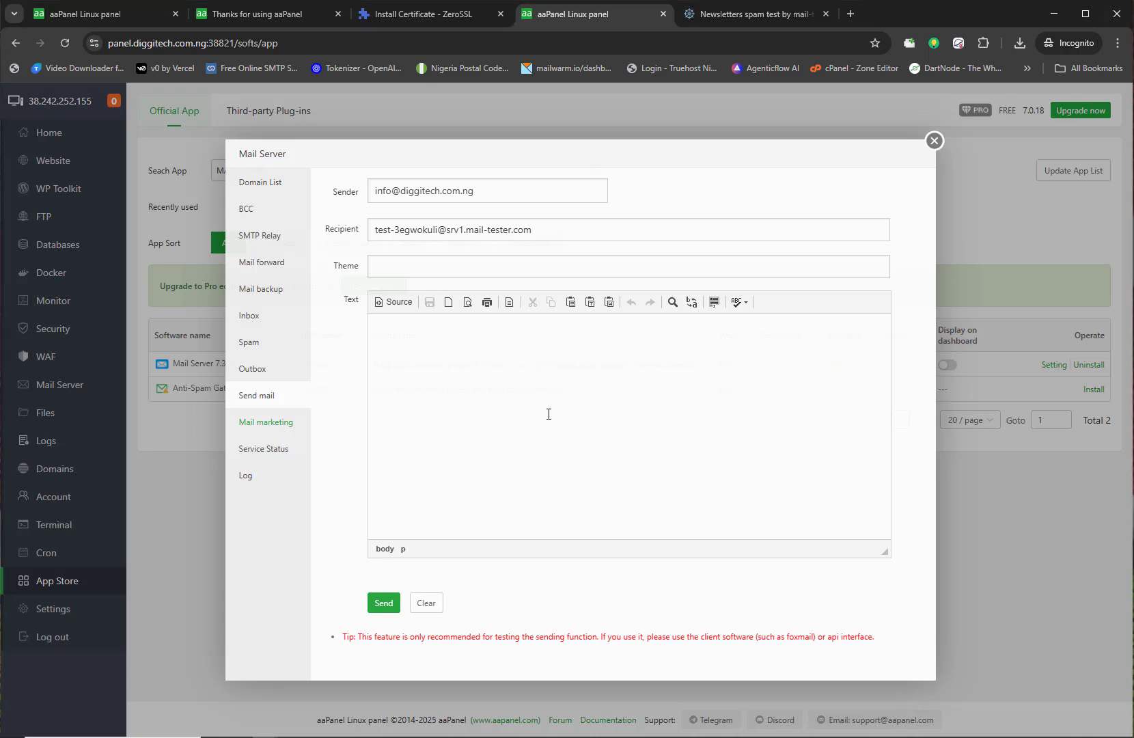
key("ctrl+v")
key("ctrl+z")
key("ctrl+y")
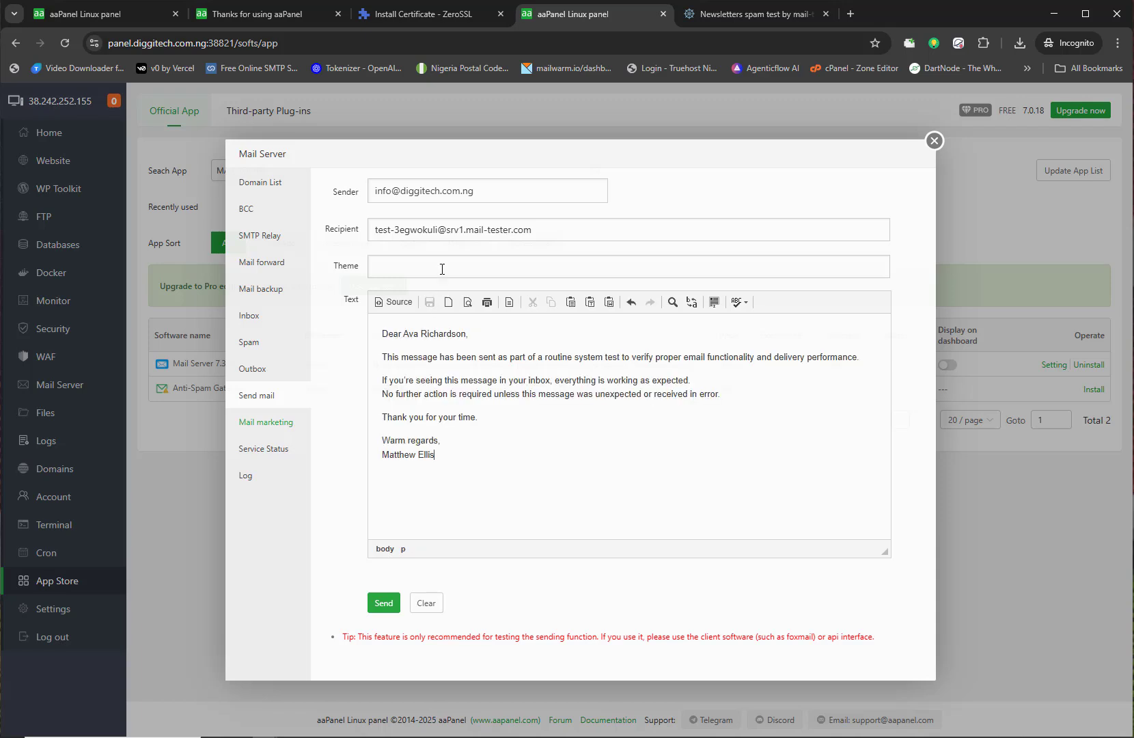
left_click(442, 269)
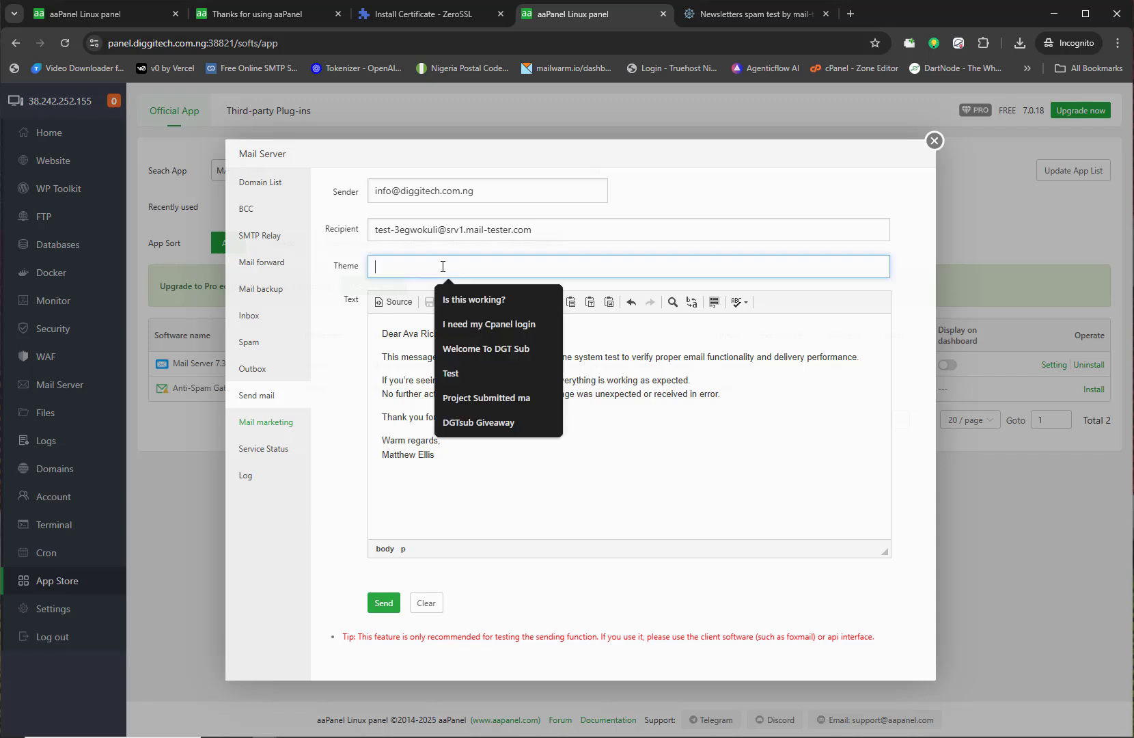
type("Hello Ava")
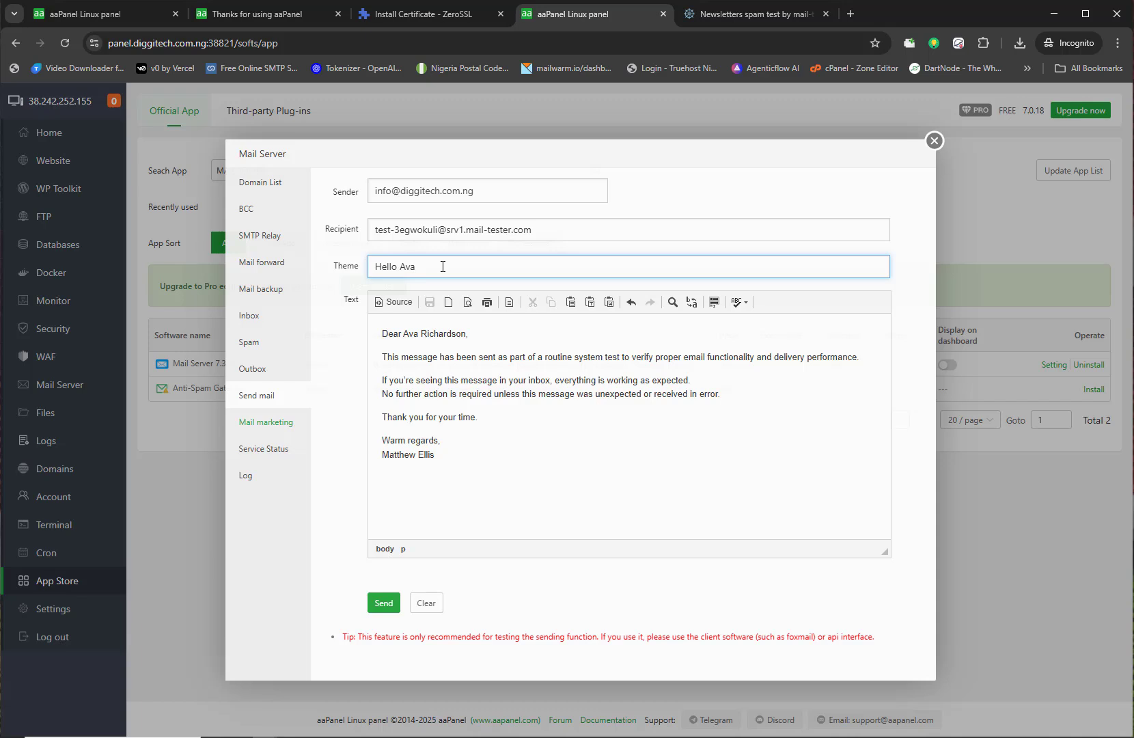
type(", This is for you")
Step: Send the test email and confirm aaPanel reports it sent successfully
left_click(733, 15)
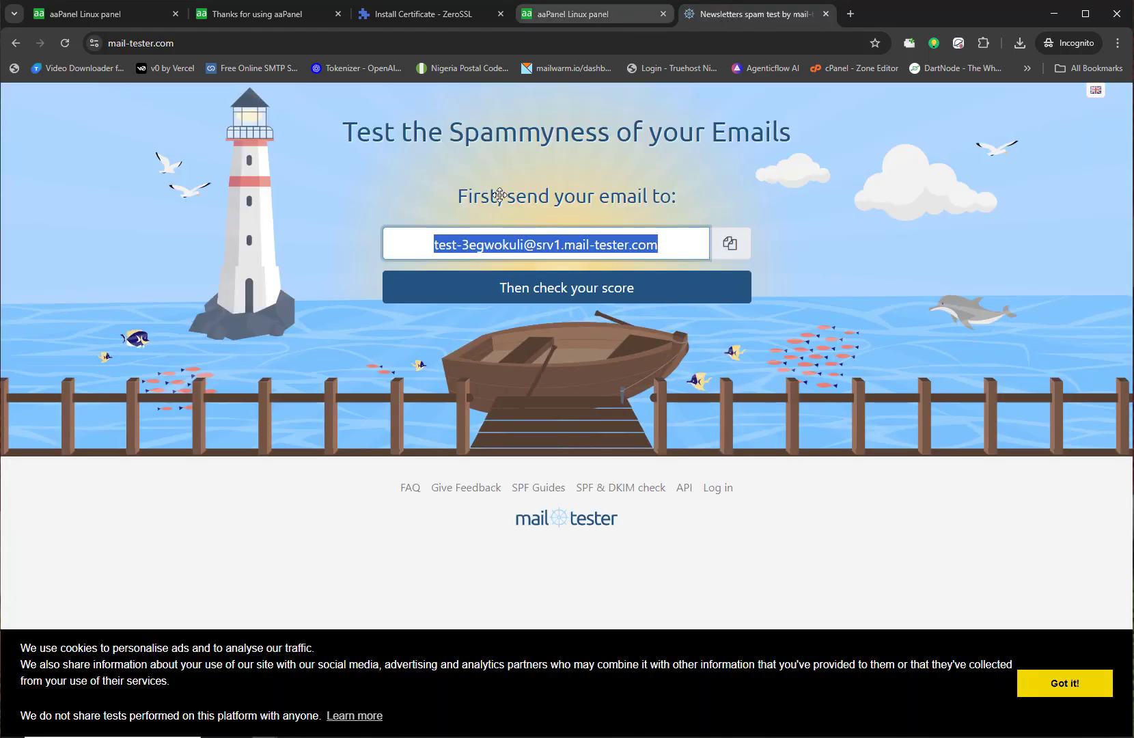
key("ctrl+shift+Tab")
left_click(384, 604)
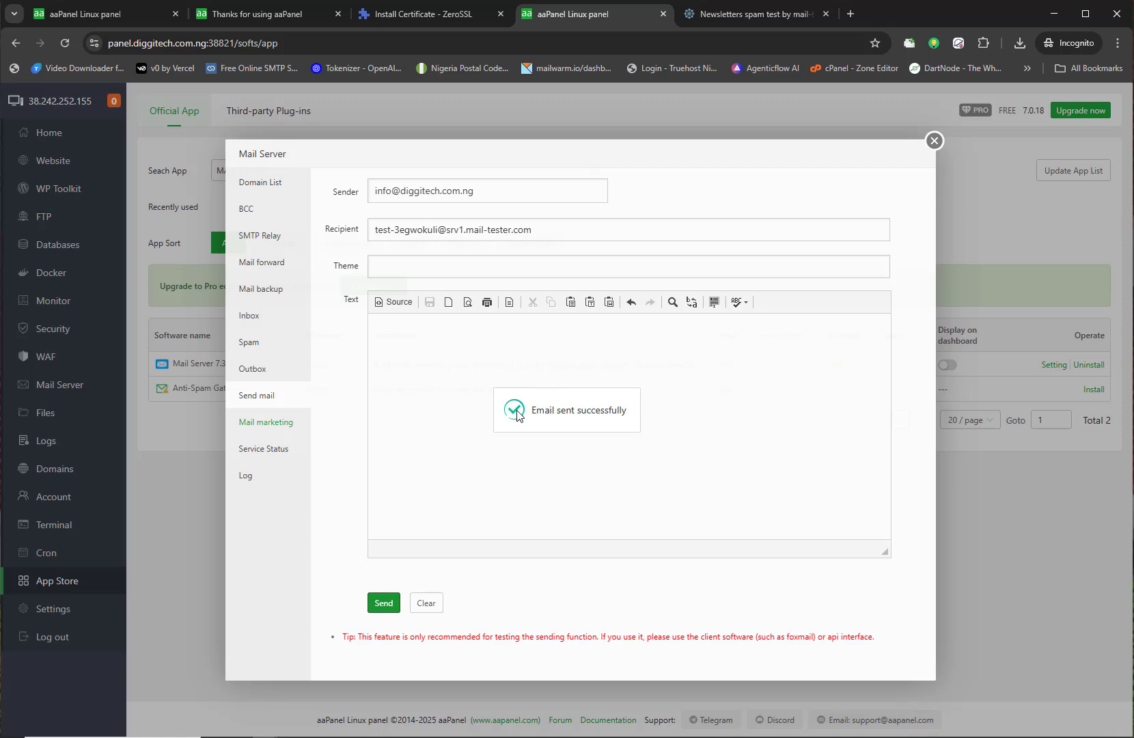
left_click_drag(530, 410, 628, 408)
left_click(631, 411)
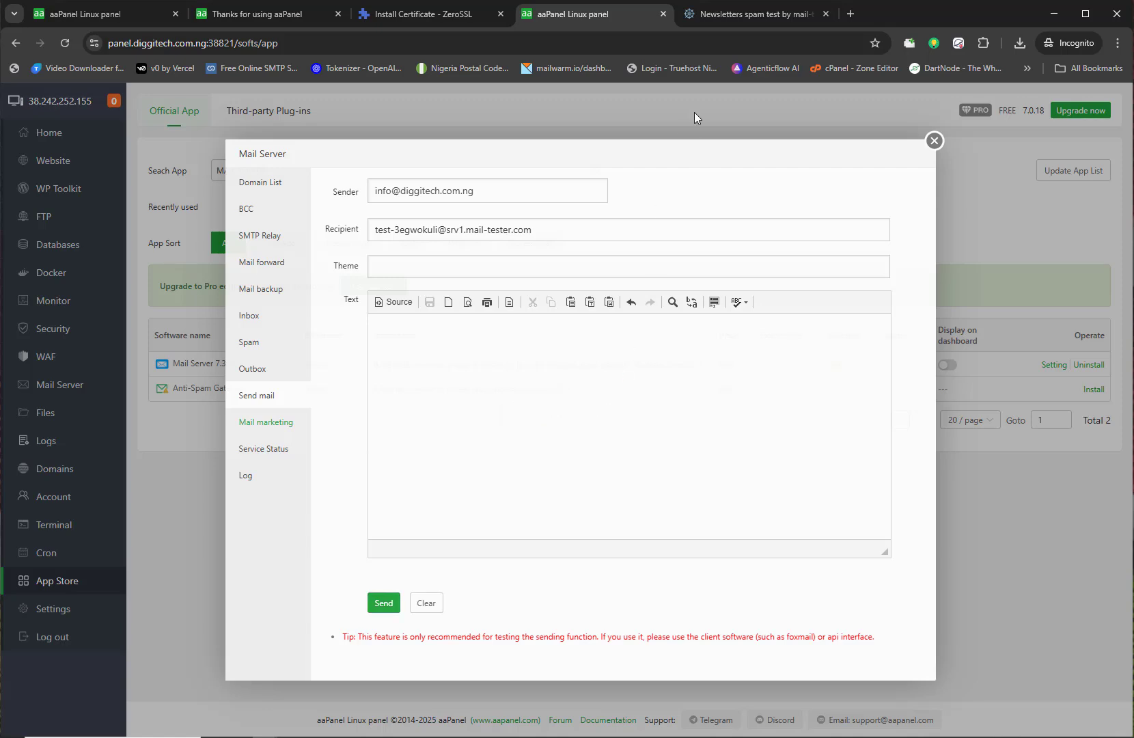
left_click(749, 21)
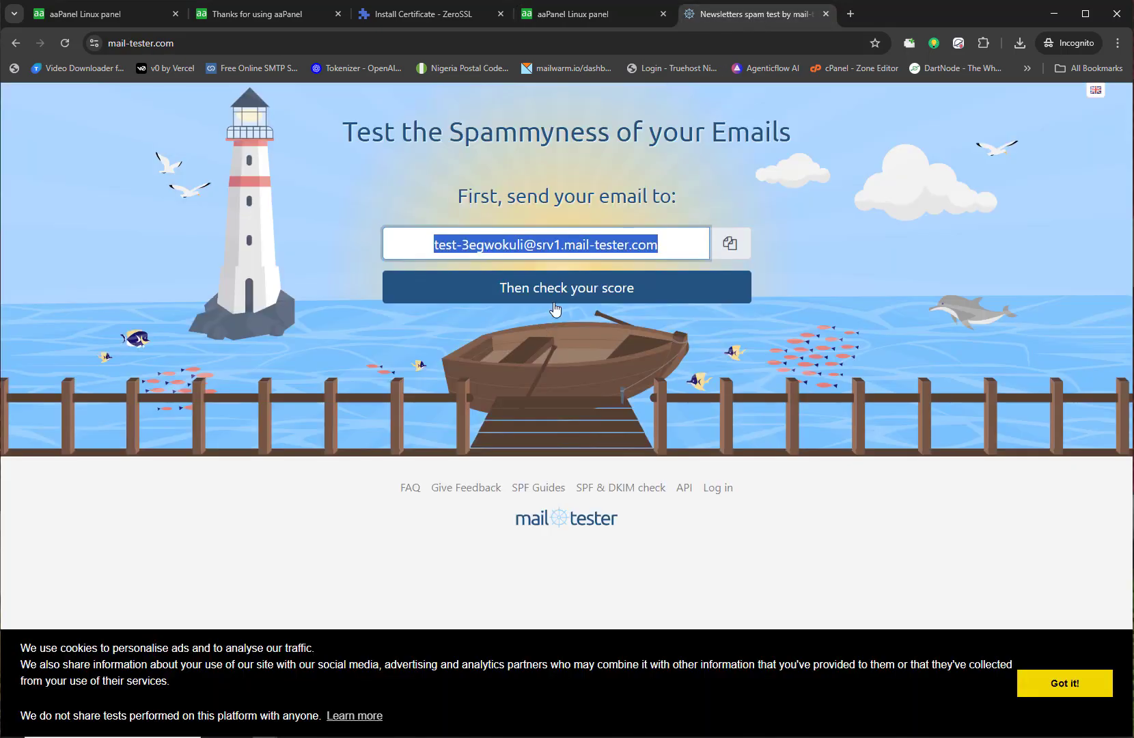
Step: Check the score on mail-tester and confirm the email scores 10/10
left_click(558, 299)
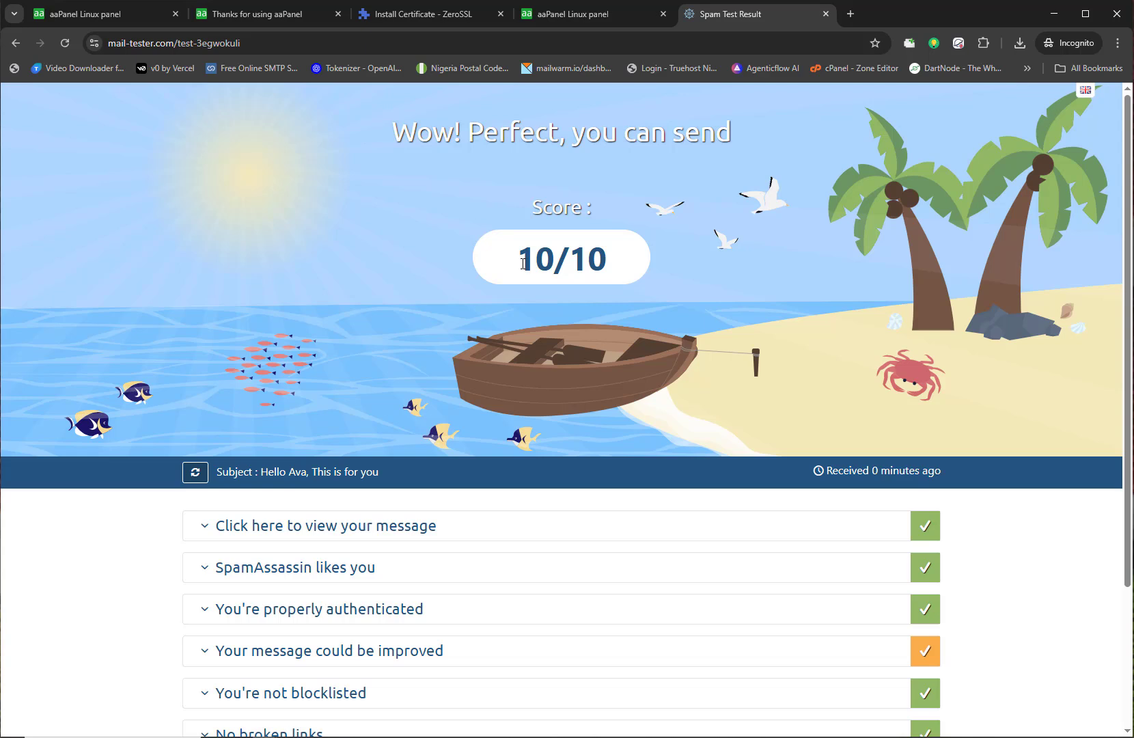
left_click_drag(522, 263, 607, 261)
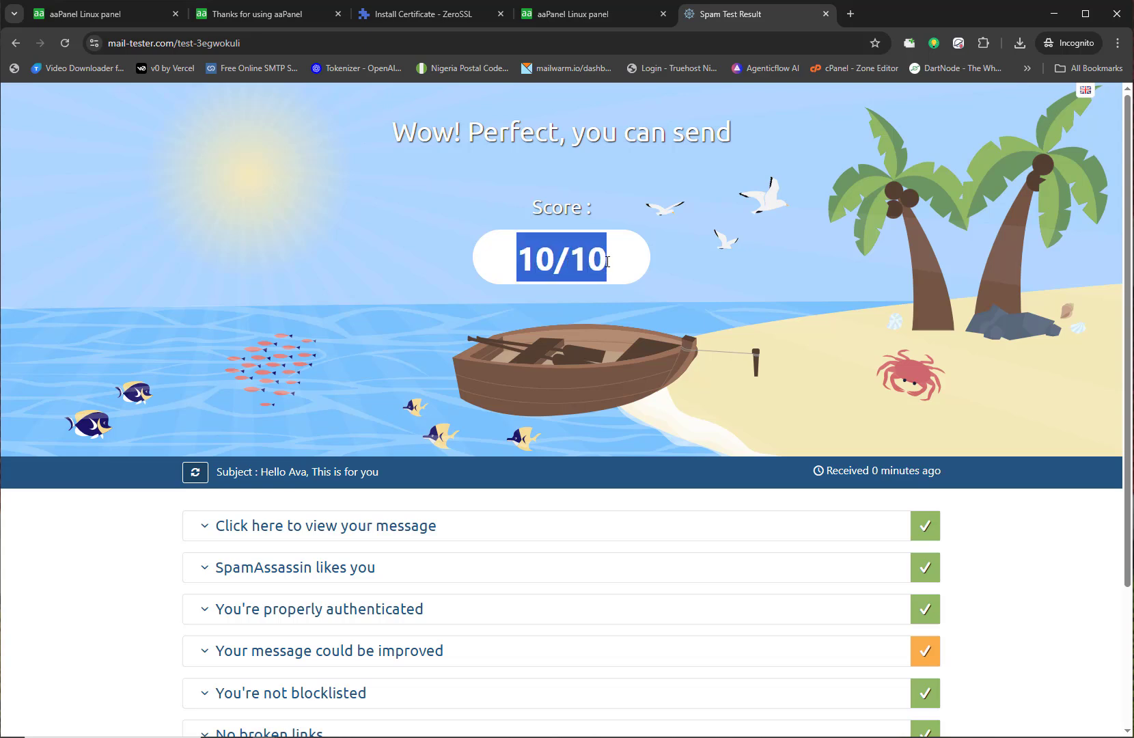
left_click(627, 273)
left_click_drag(532, 206, 595, 221)
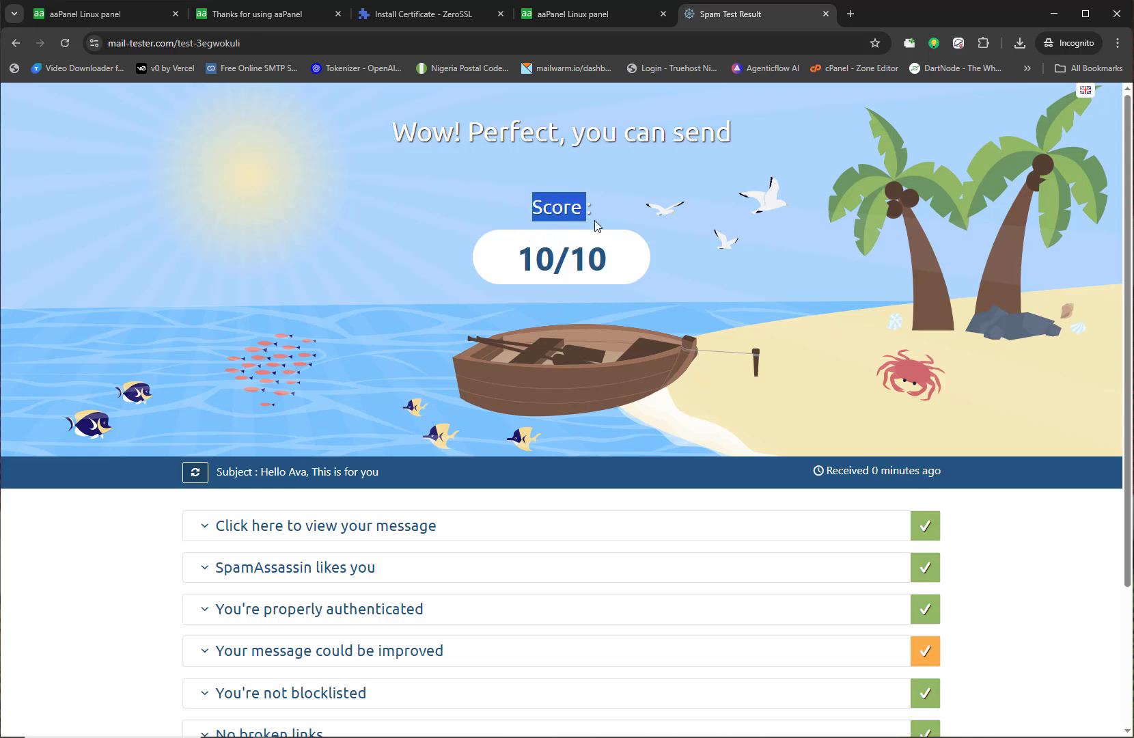
left_click_drag(530, 257, 638, 286)
Step: Review the received message details, including the bounce address
left_click(310, 528)
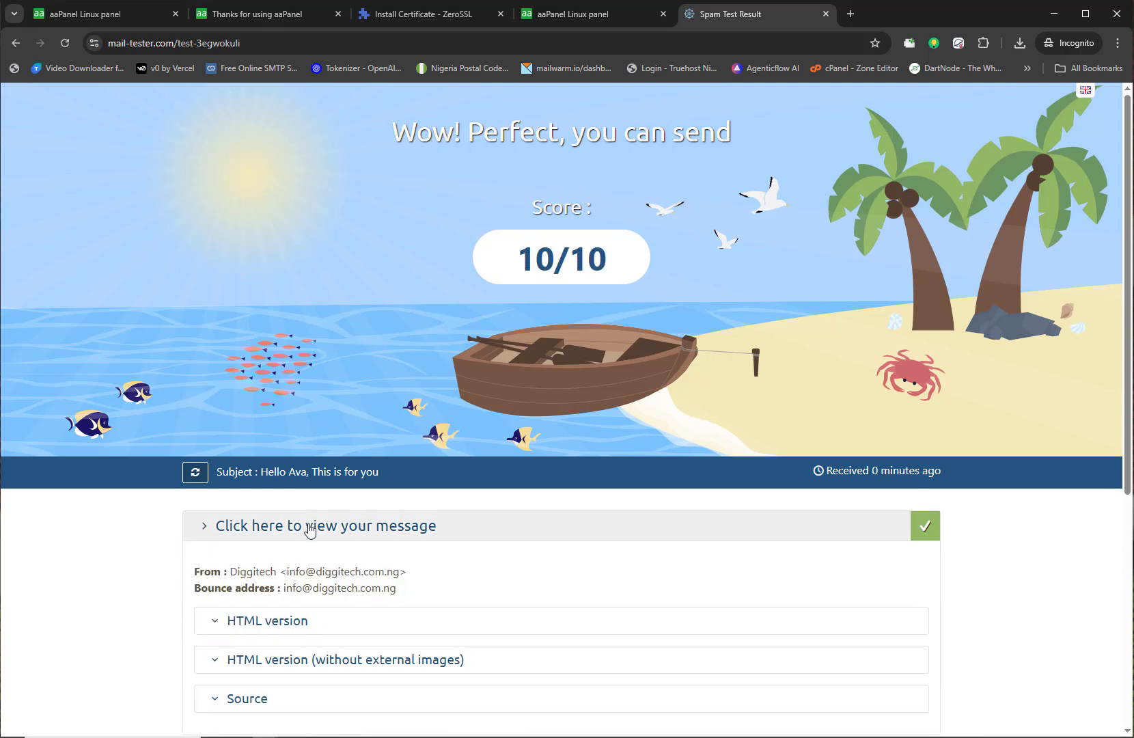
scroll(307, 527, "down", 1)
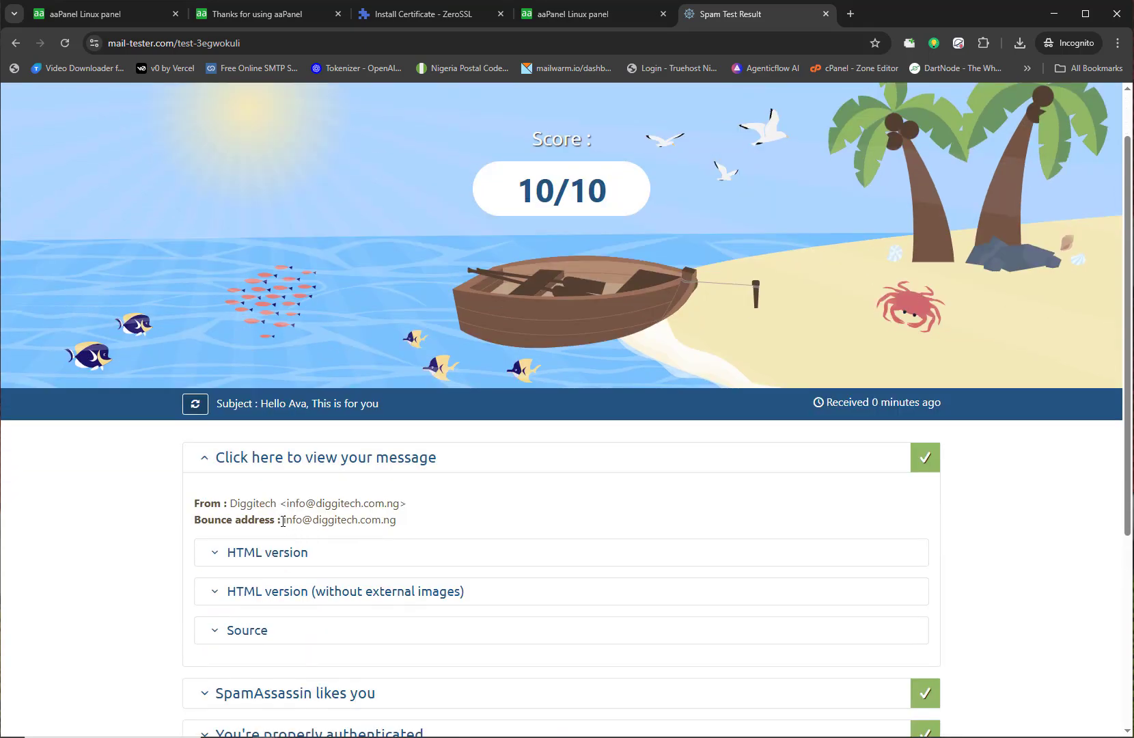
left_click_drag(283, 521, 403, 520)
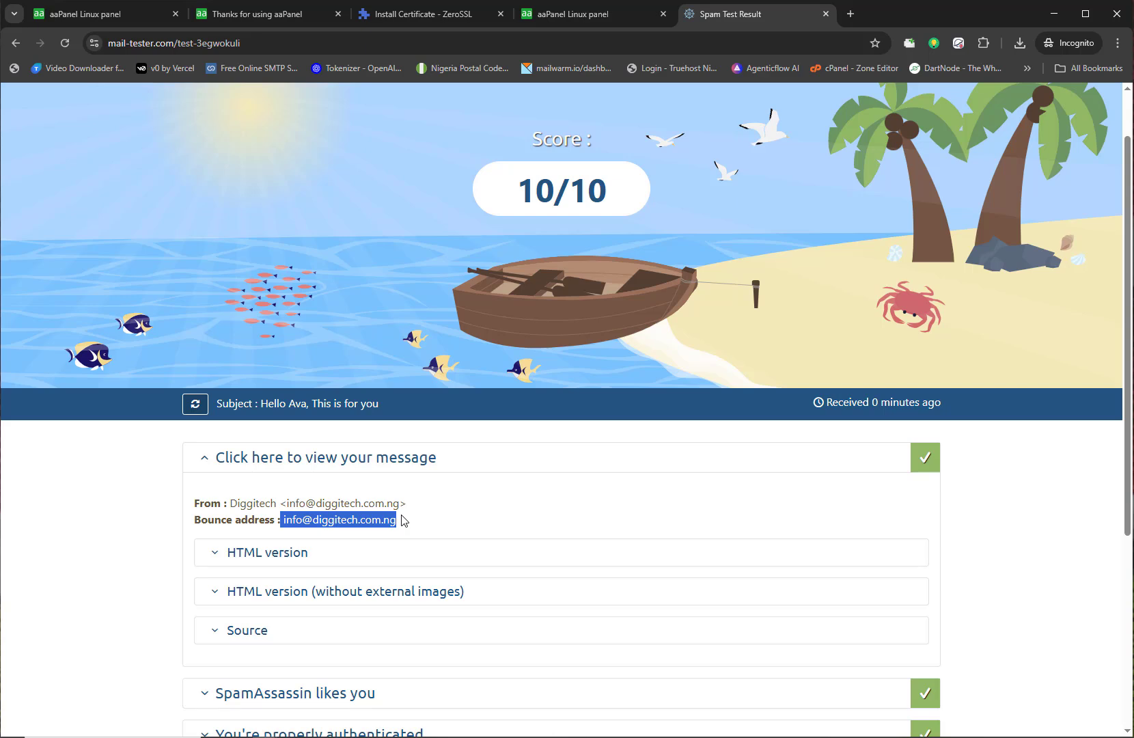
left_click(403, 521)
left_click(380, 464)
scroll(380, 475, "down", 1)
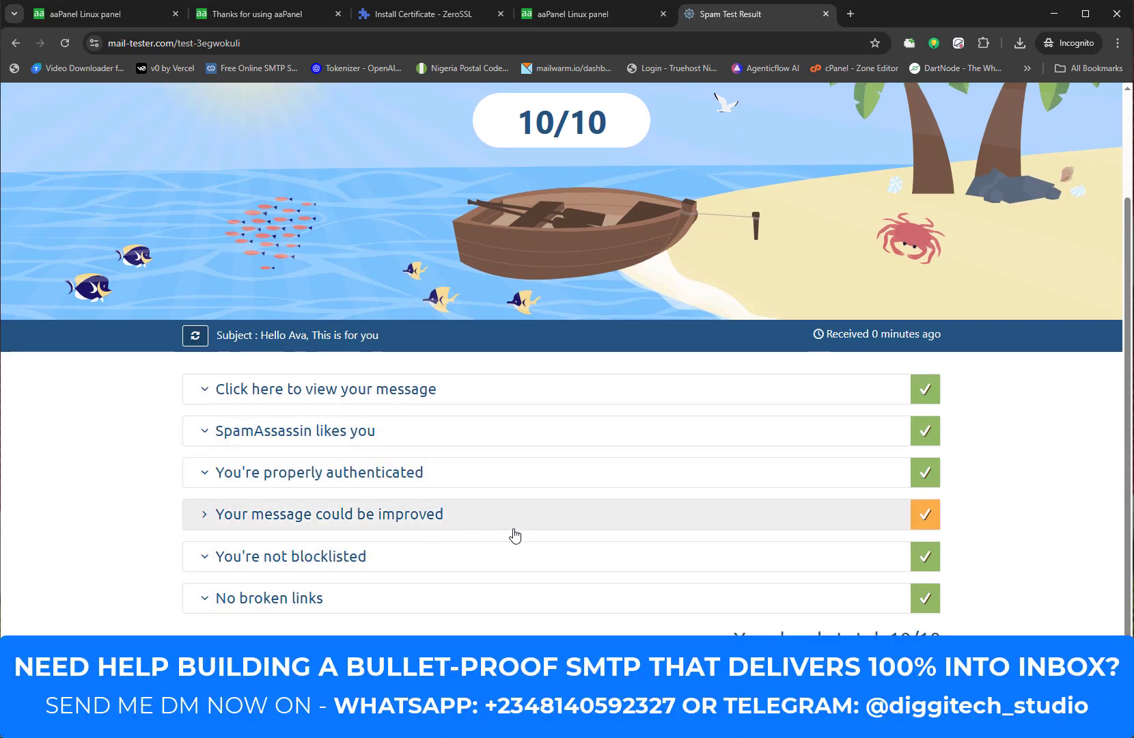
Step: Review the improvement suggestions, SPF/DKIM/DMARC authentication checks and SpamAssassin results
left_click(393, 525)
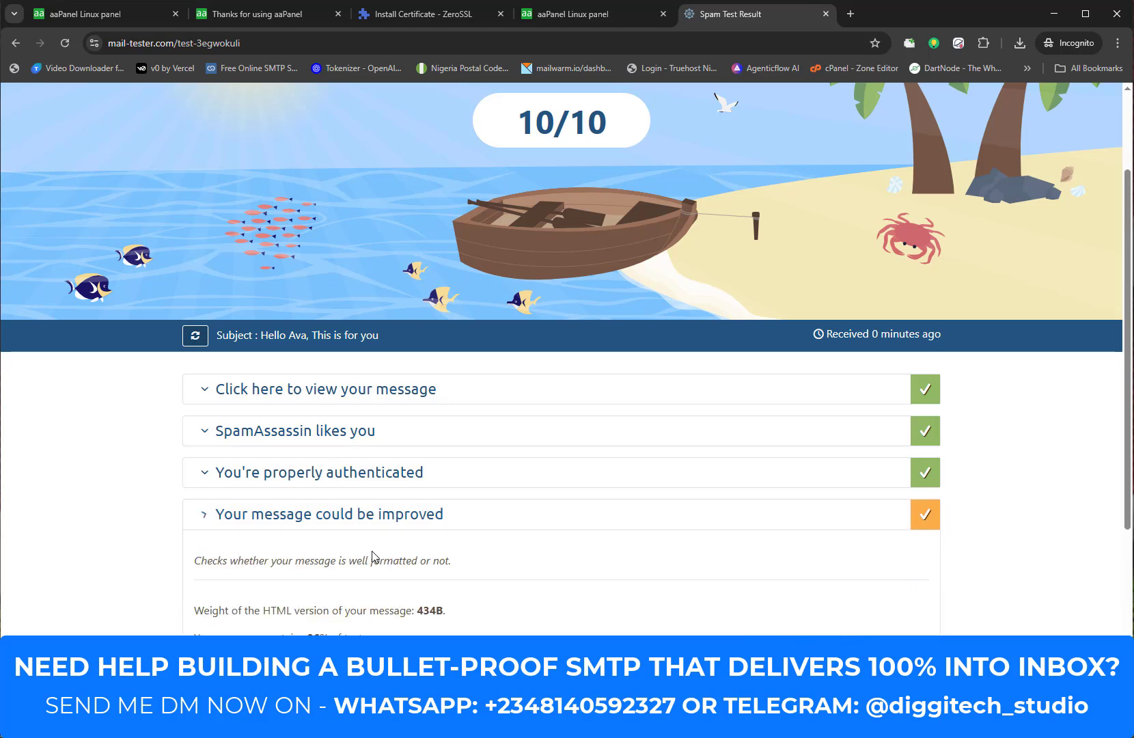
scroll(373, 506, "down", 3)
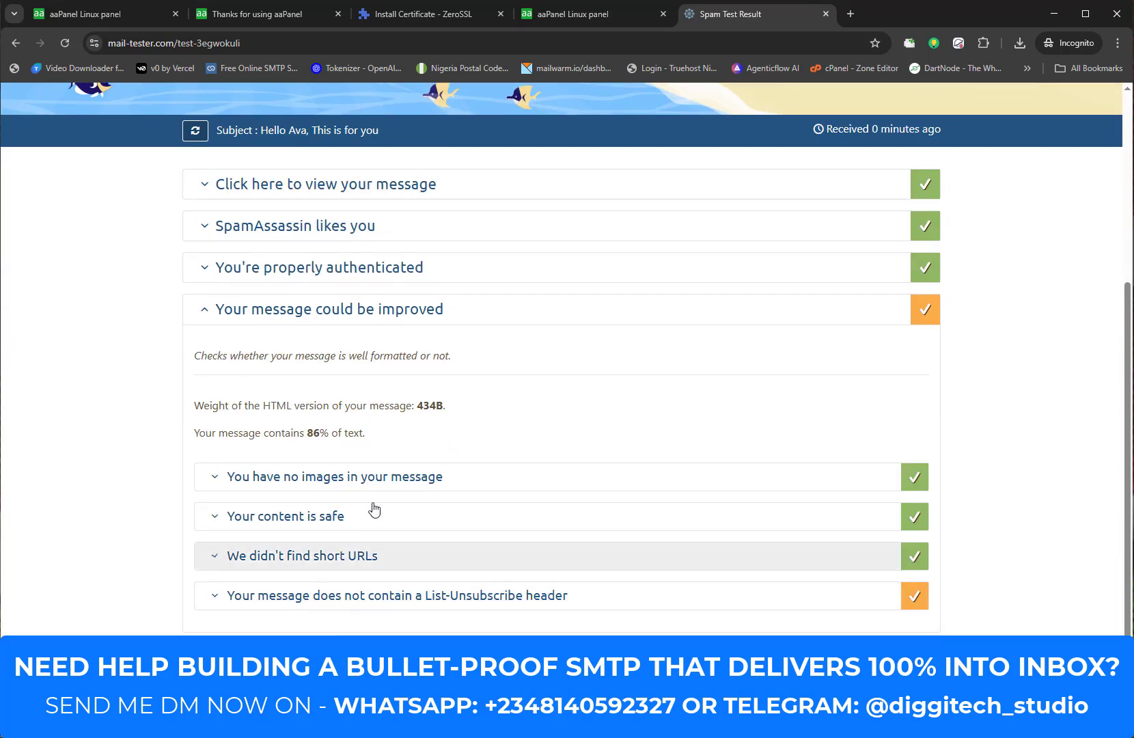
left_click(530, 322)
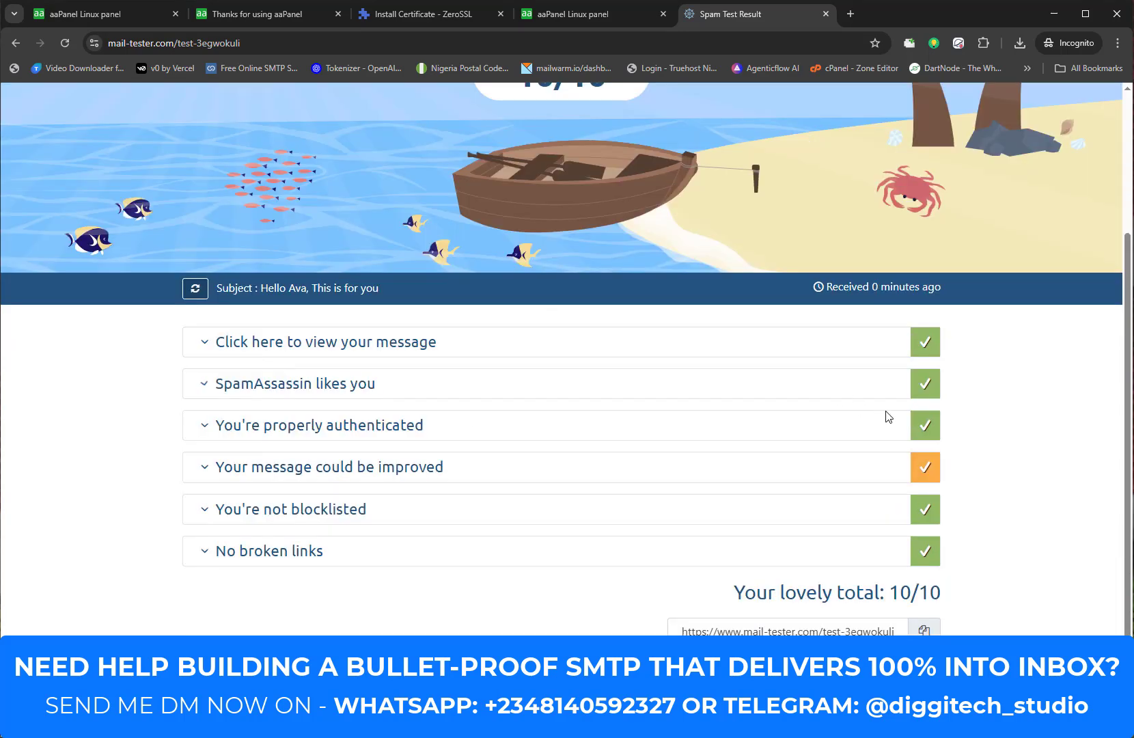
left_click(545, 420)
scroll(545, 421, "down", 2)
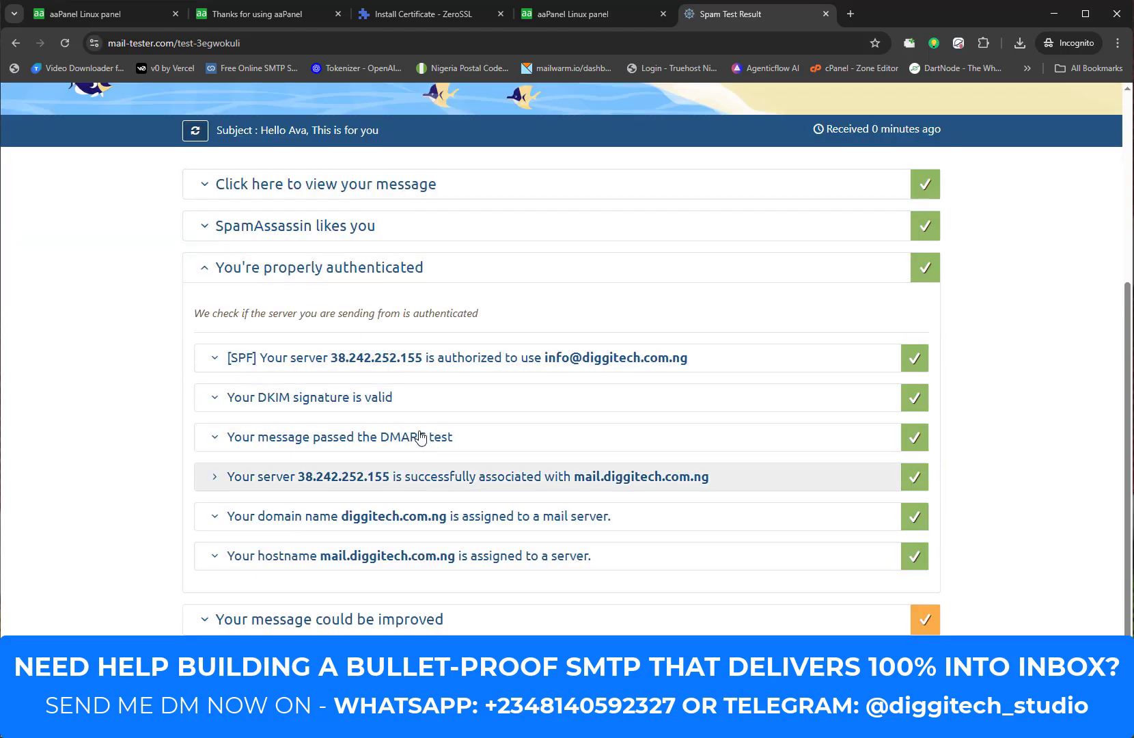
left_click(467, 267)
left_click(442, 384)
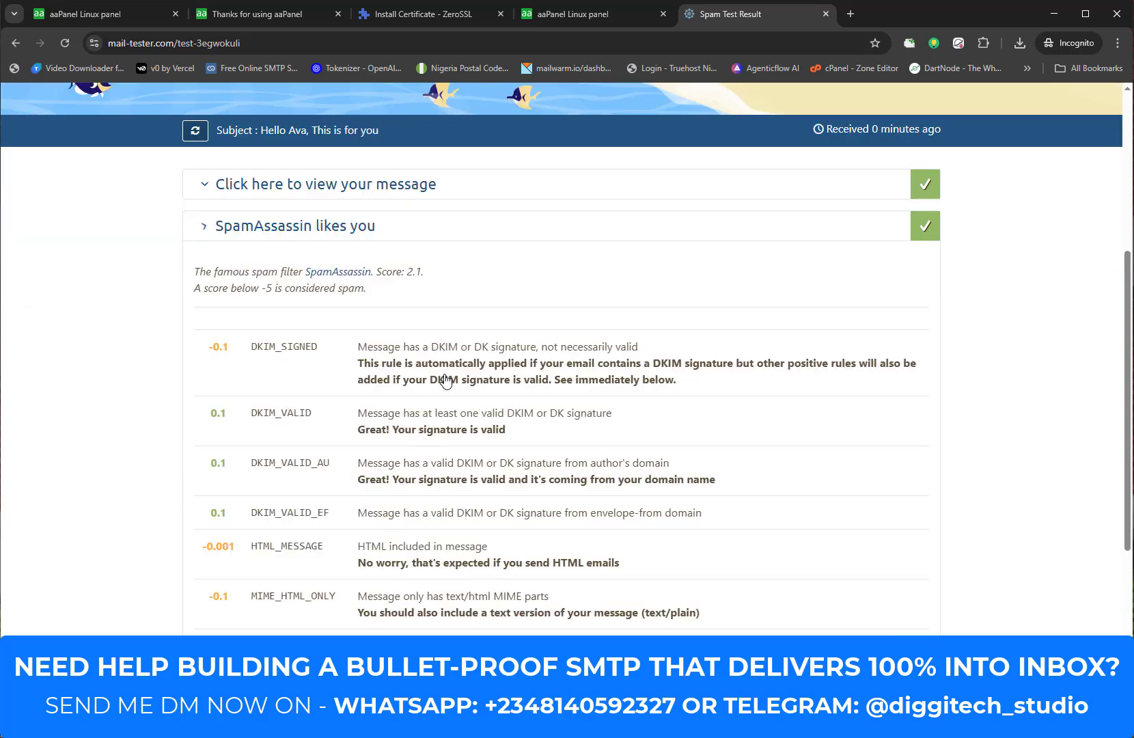
left_click(451, 233)
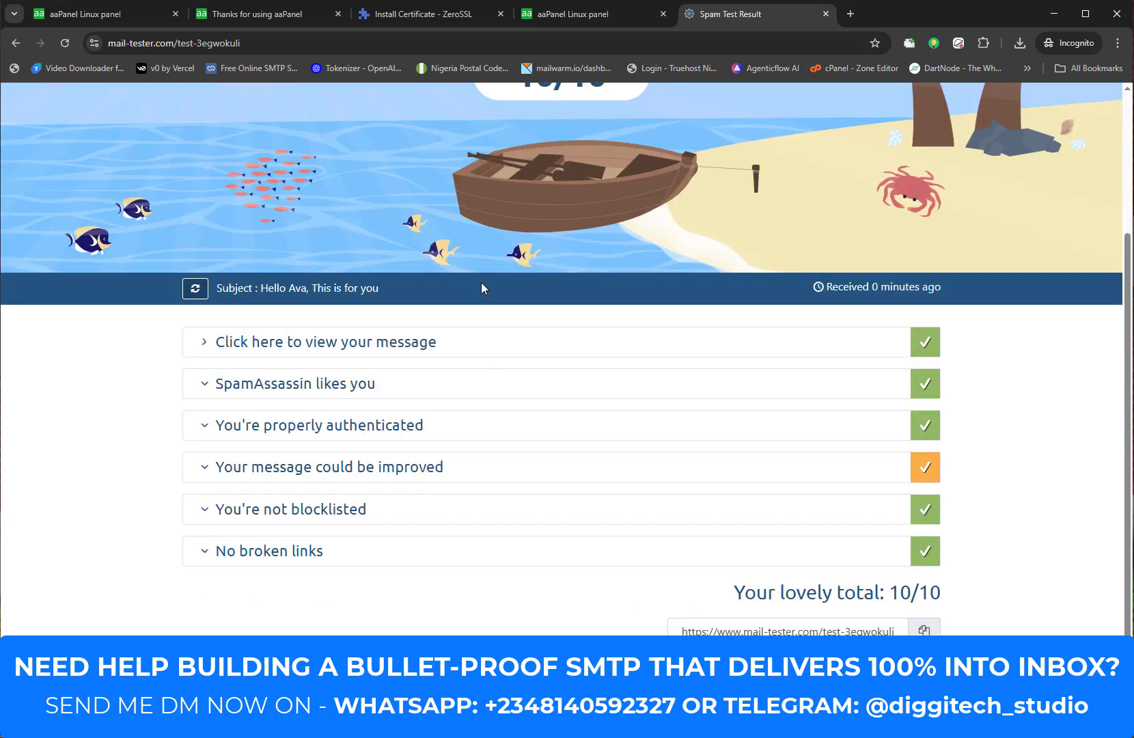
scroll(512, 368, "up", 3)
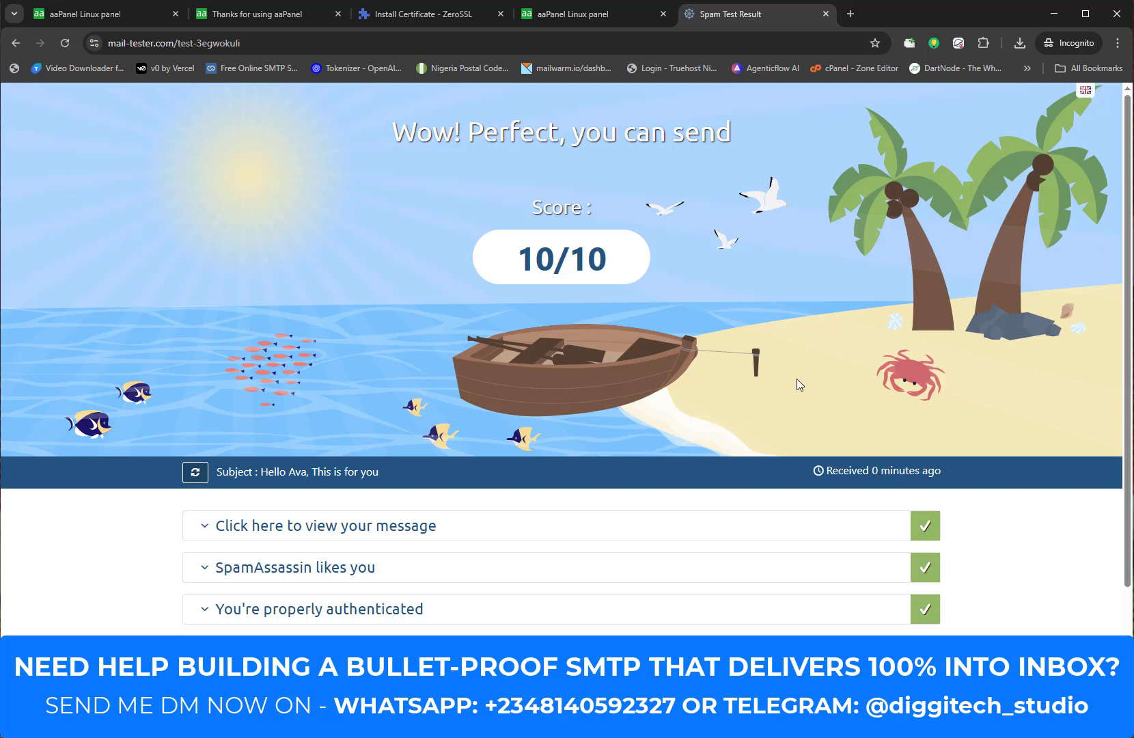